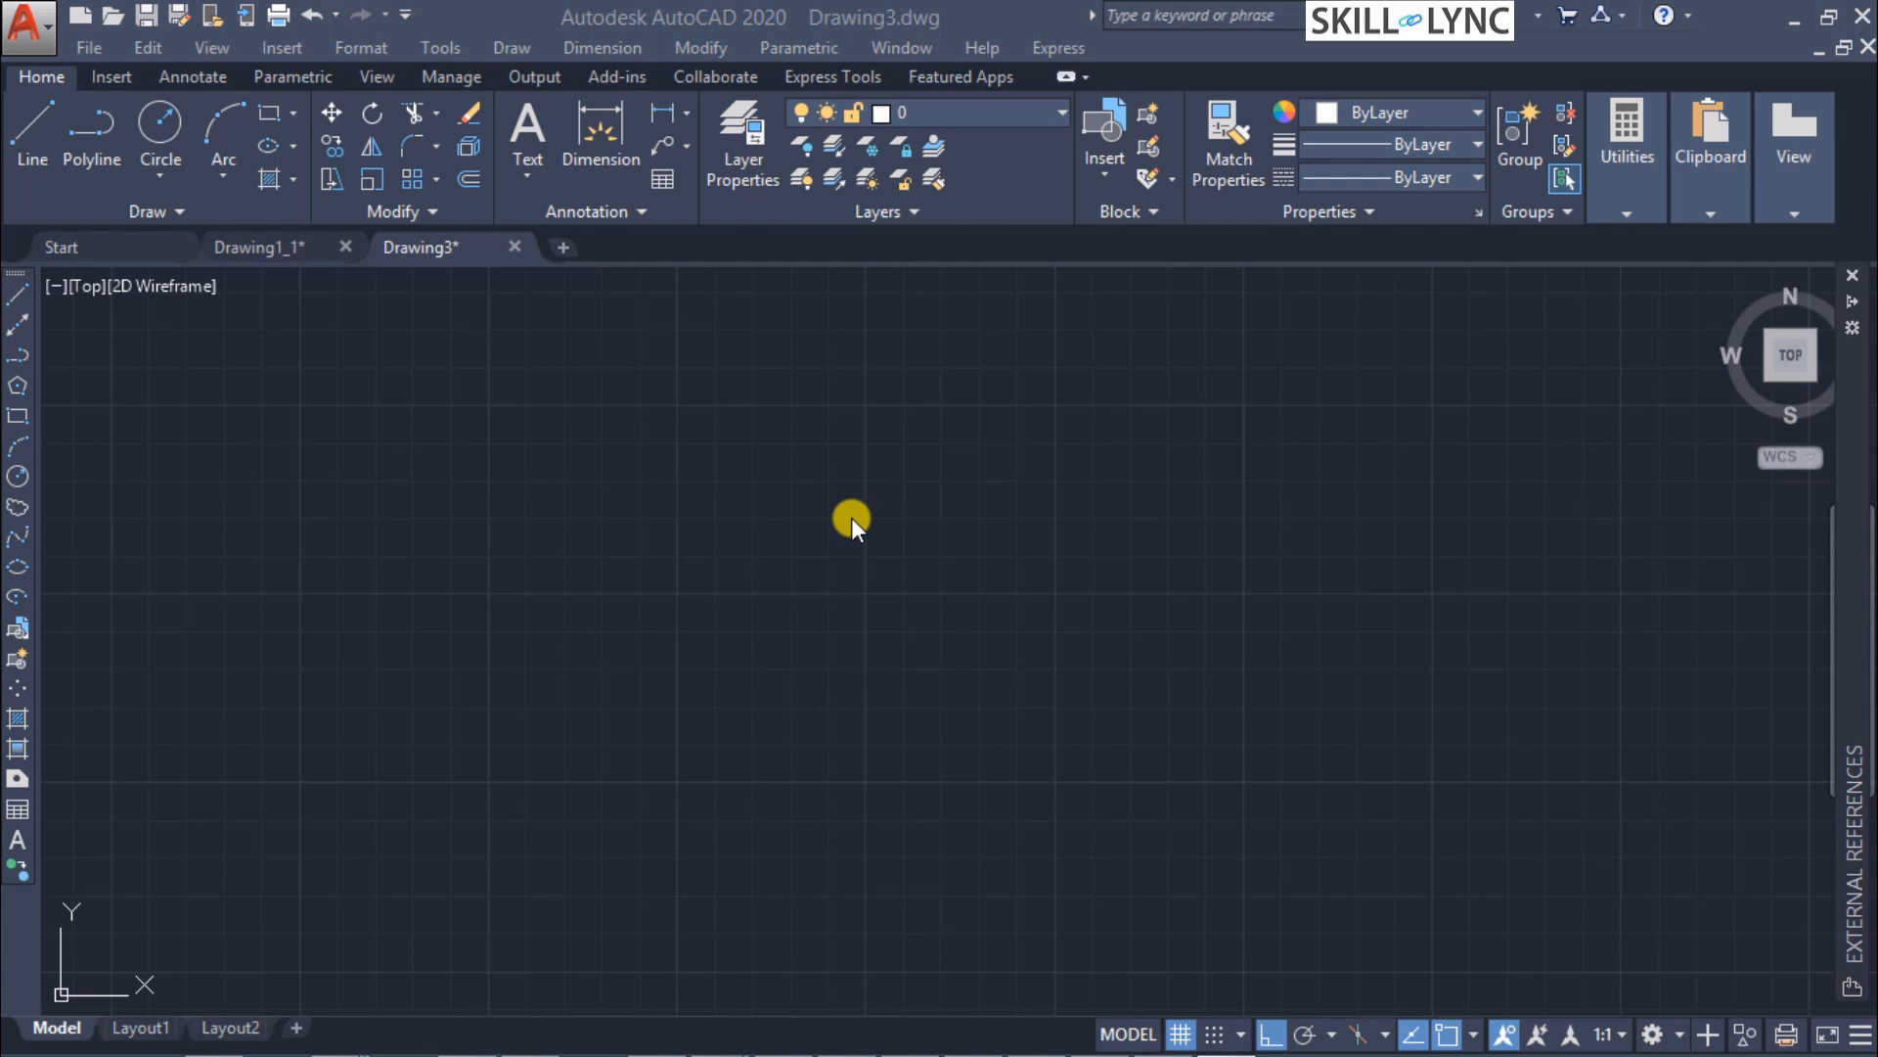
Open the Block Definition dialog with the BLOCK command to view its options, and close it without defining a block.
left_click(871, 503)
type("BLOCK")
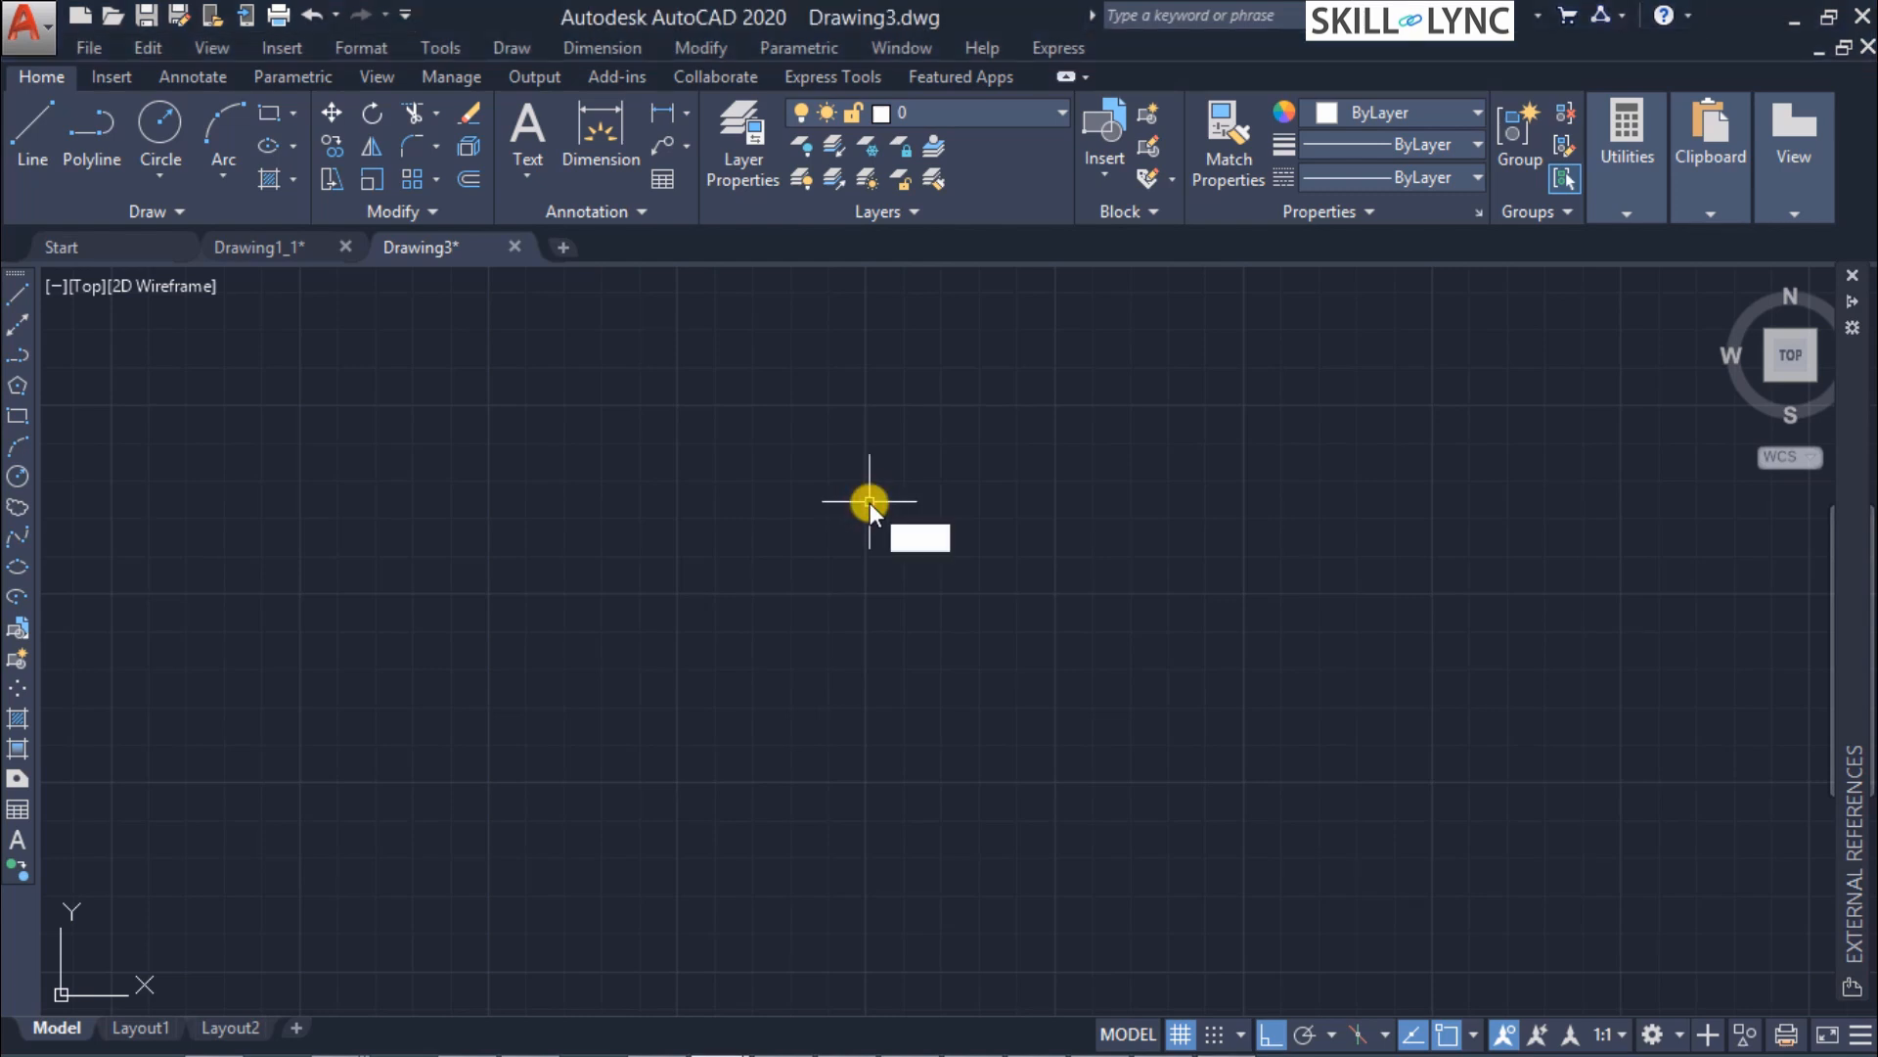
key("Return")
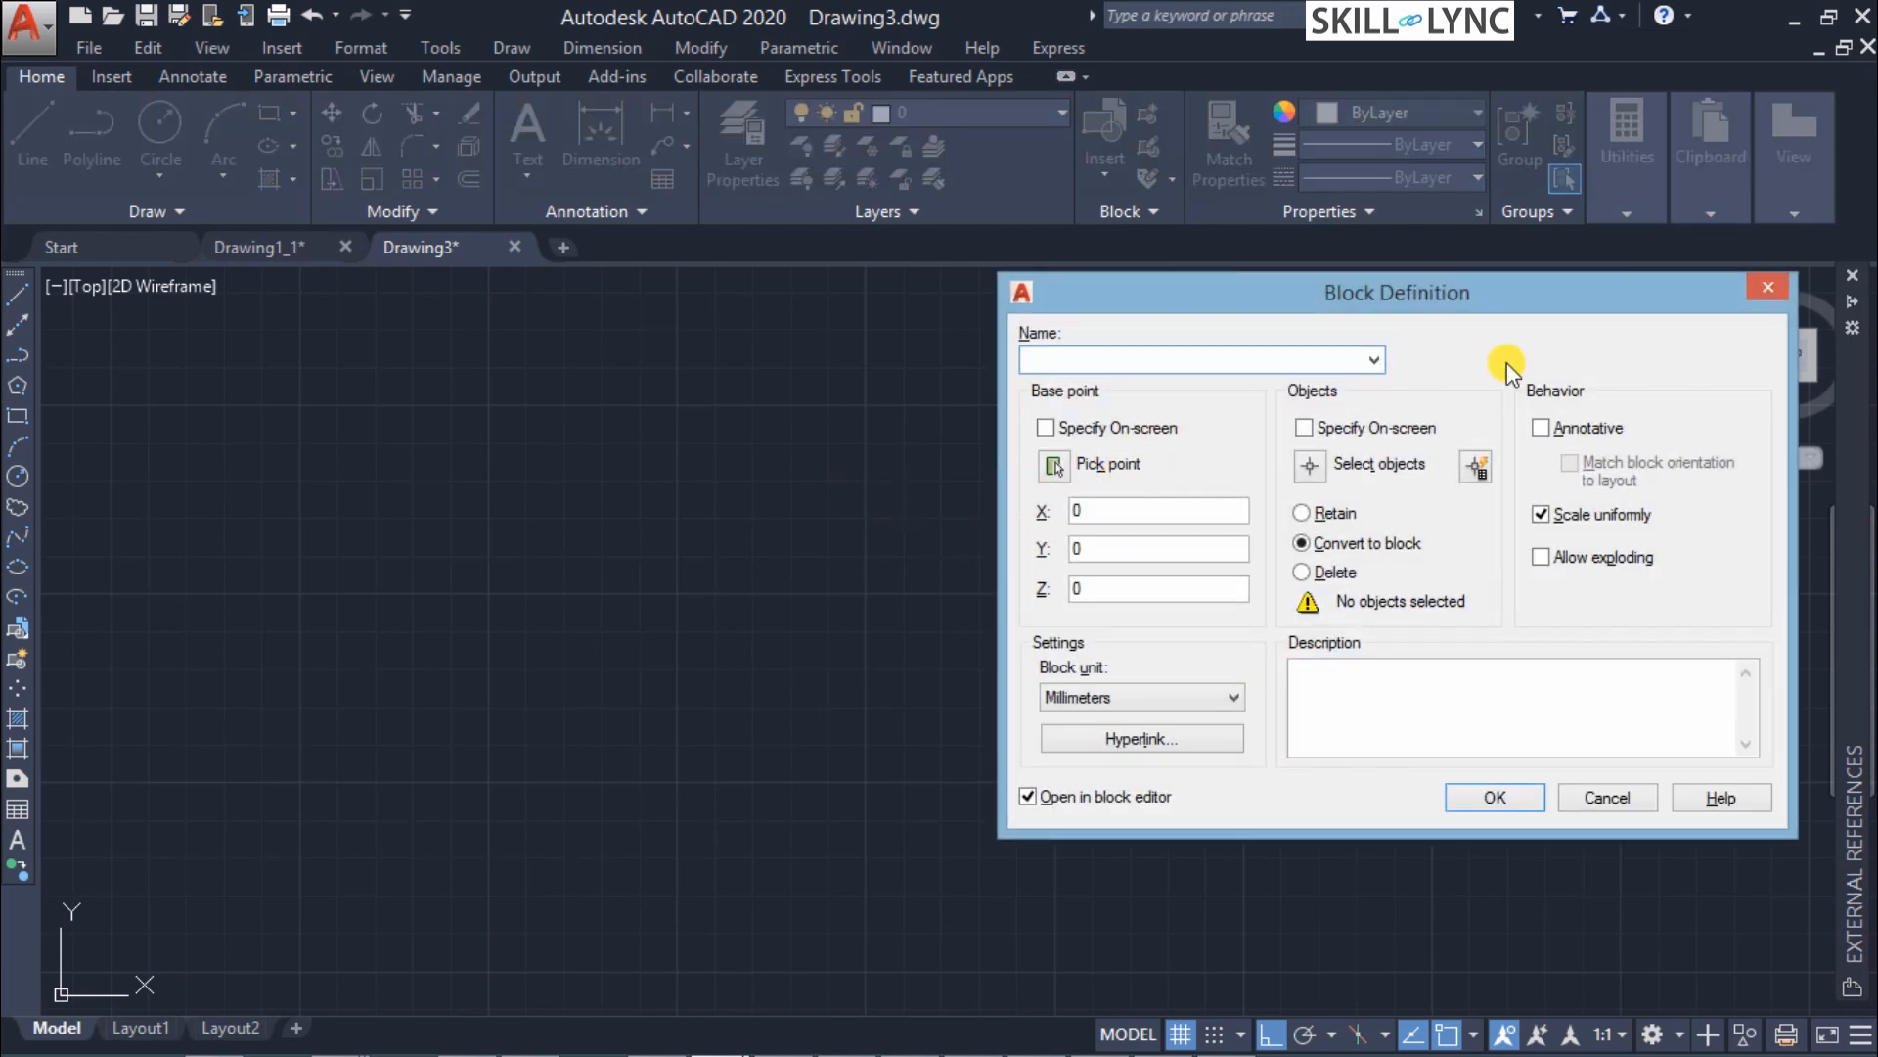
left_click(1763, 290)
Use the INSERT command to view the recent blocks, including the Hex_Nut block, and close the Blocks palette.
type("insert")
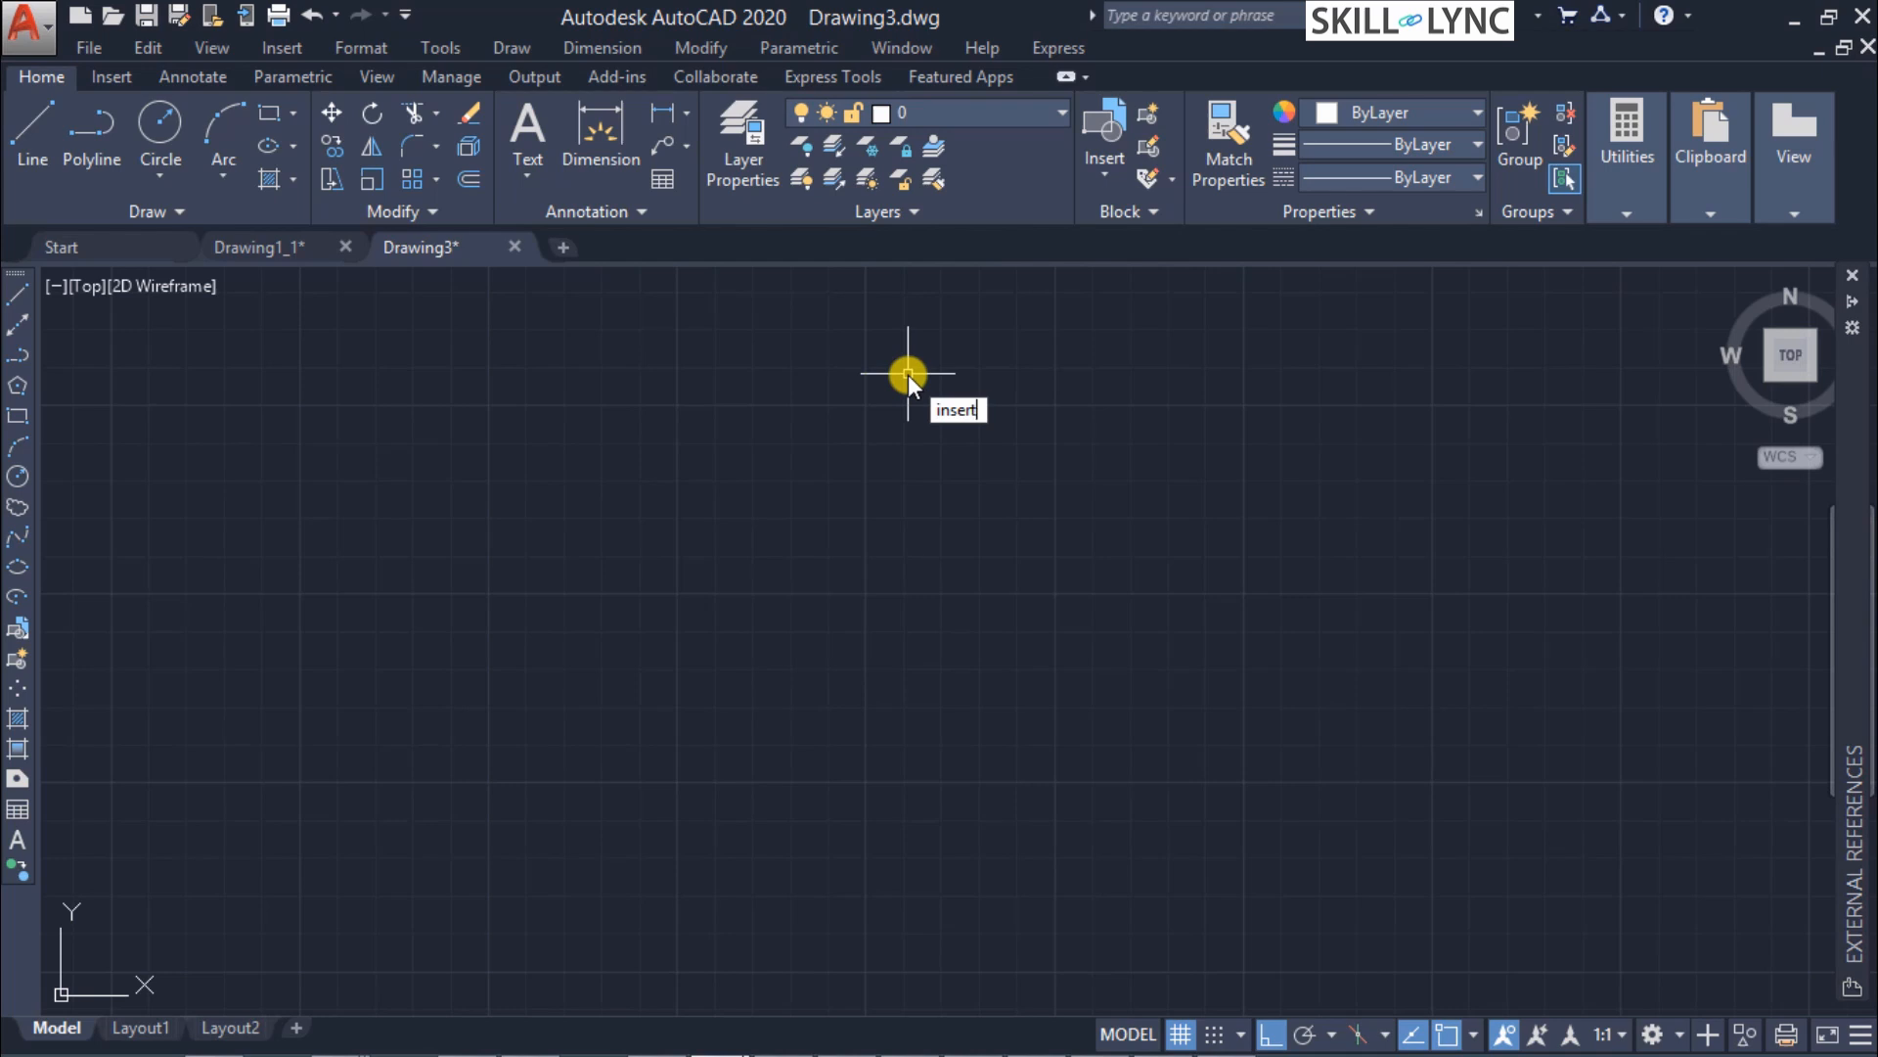
key("Return")
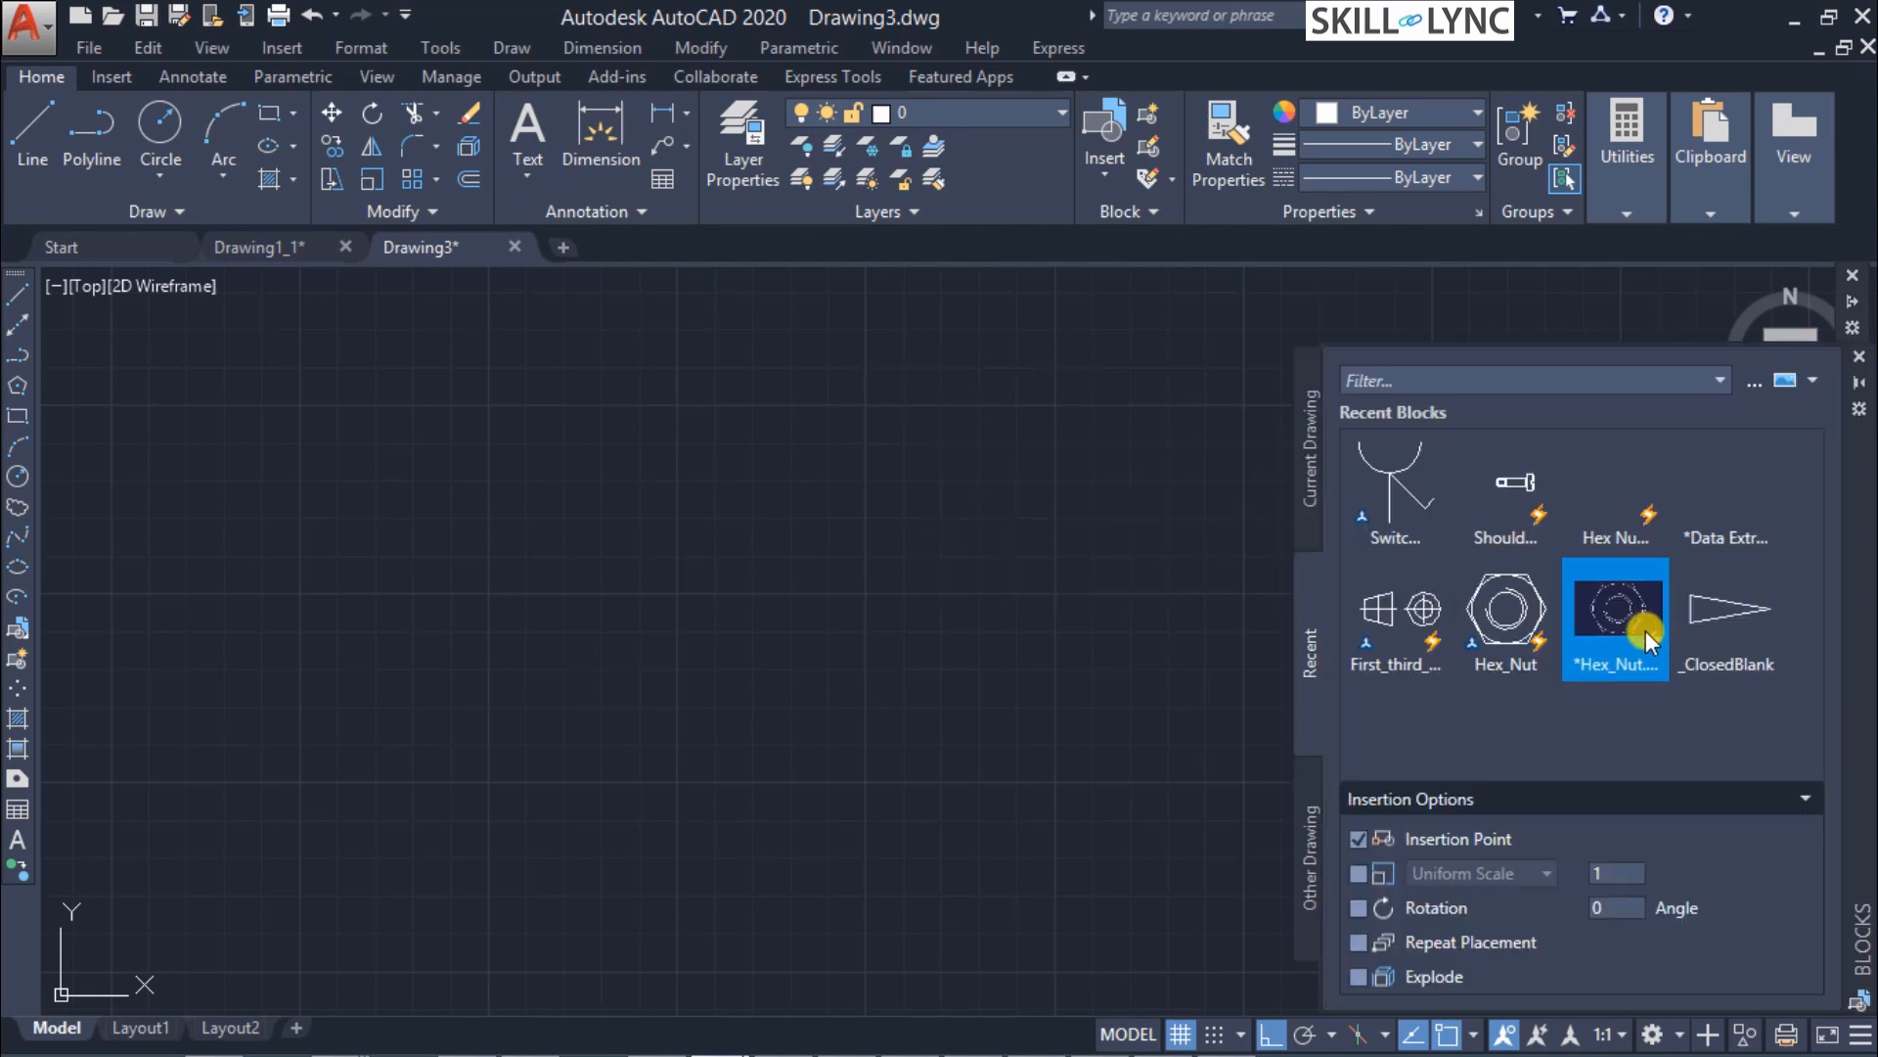
mouse_move(1645, 630)
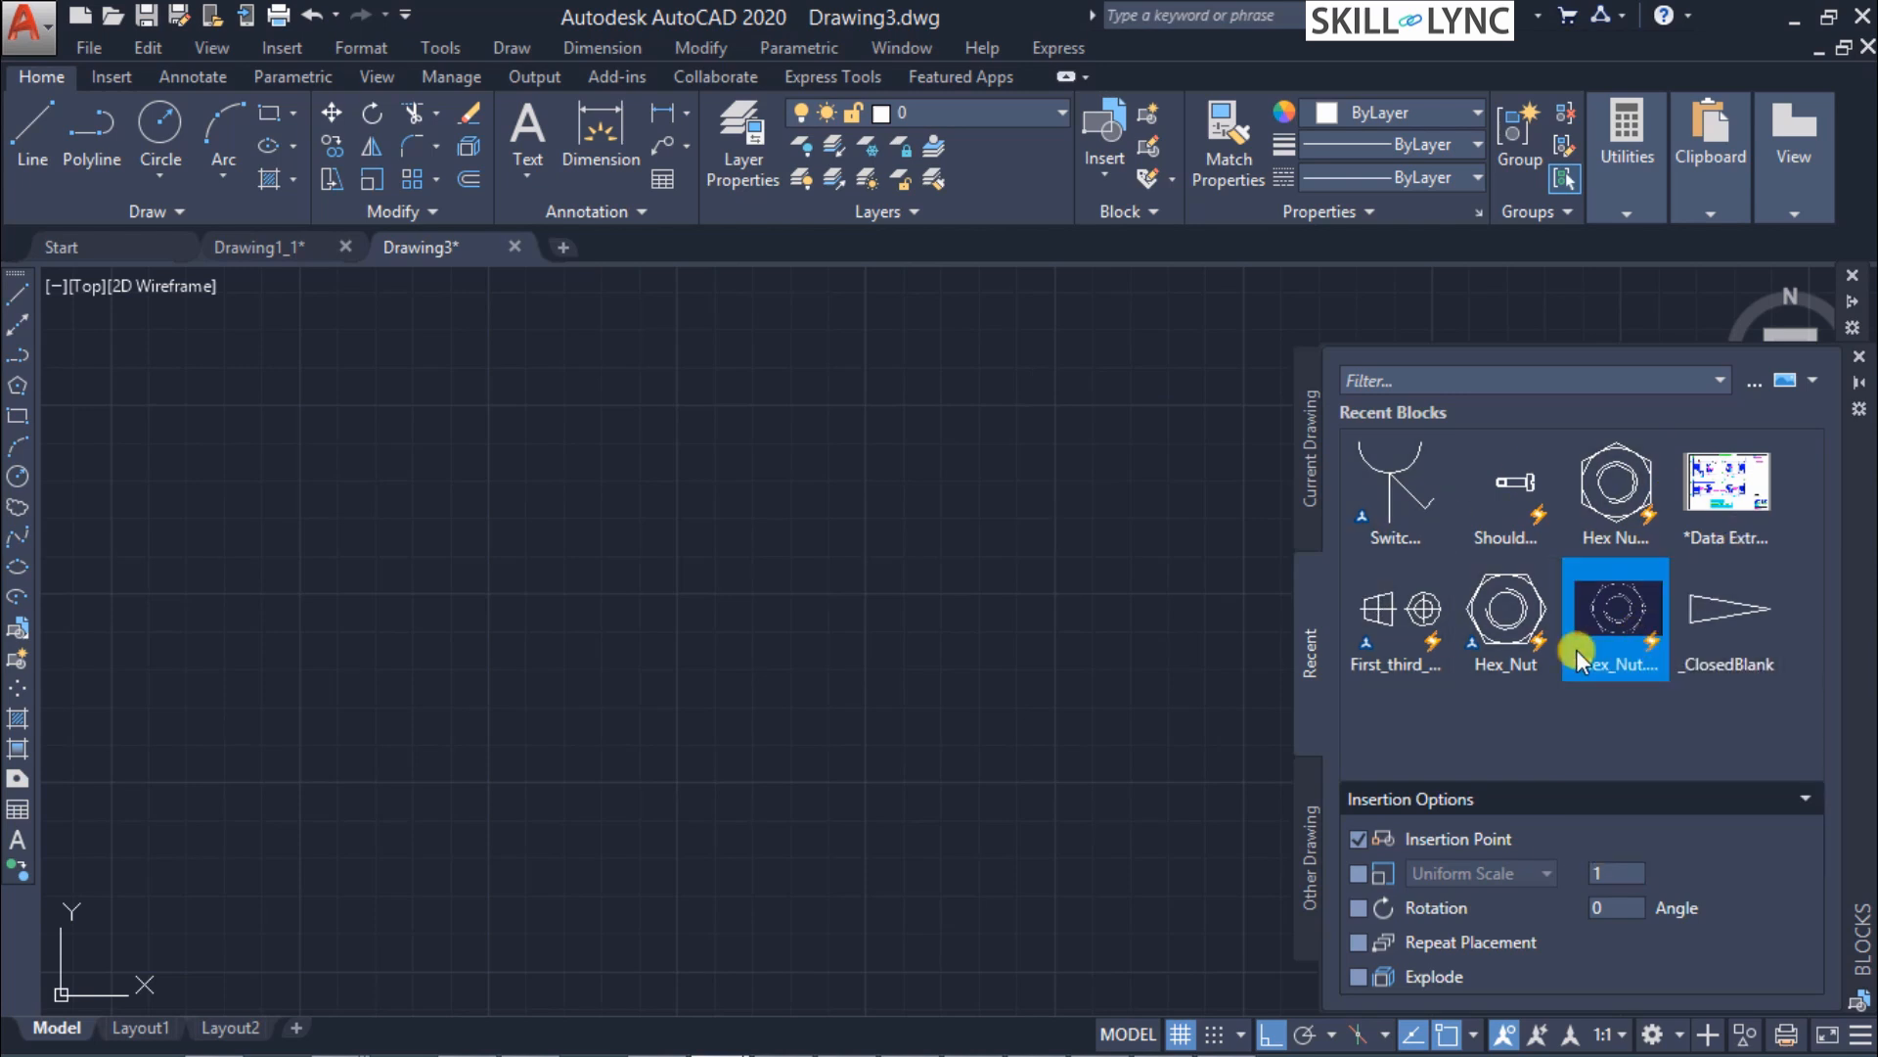
mouse_move(1601, 609)
left_click_drag(1611, 623, 856, 616)
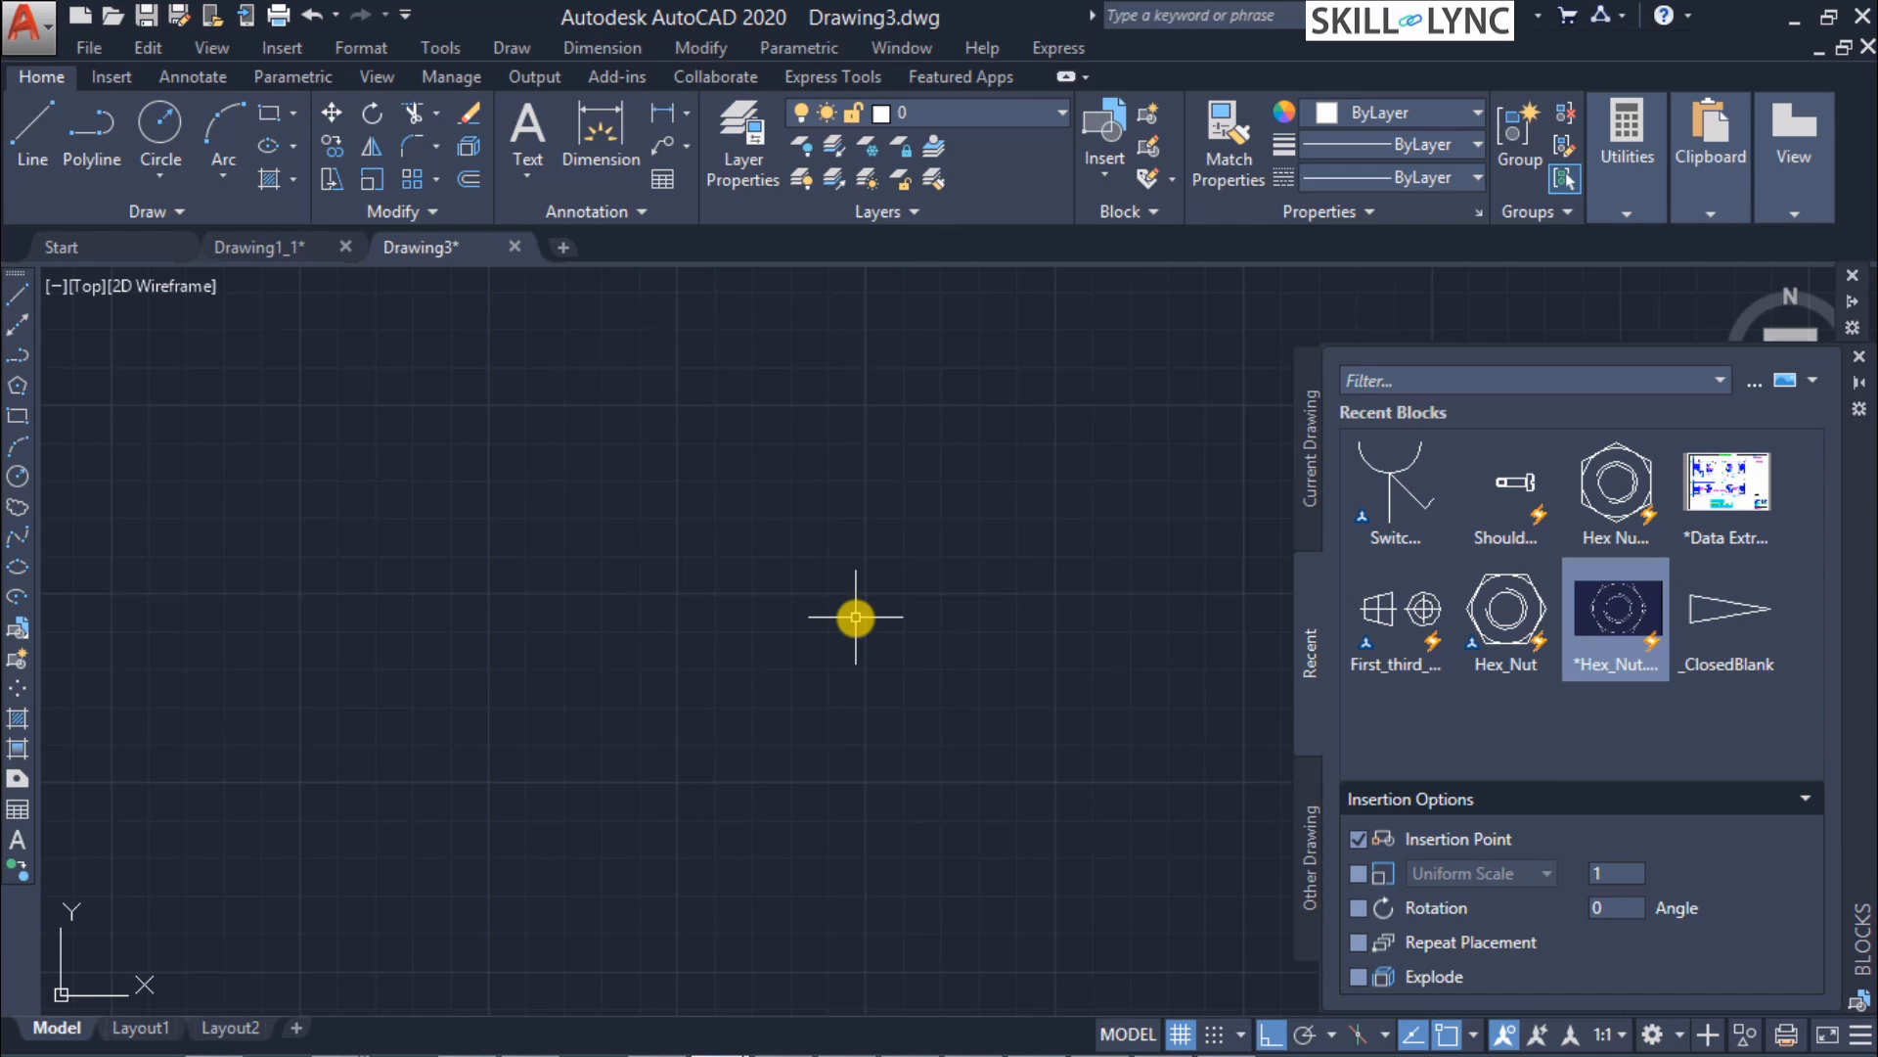
left_click(1860, 358)
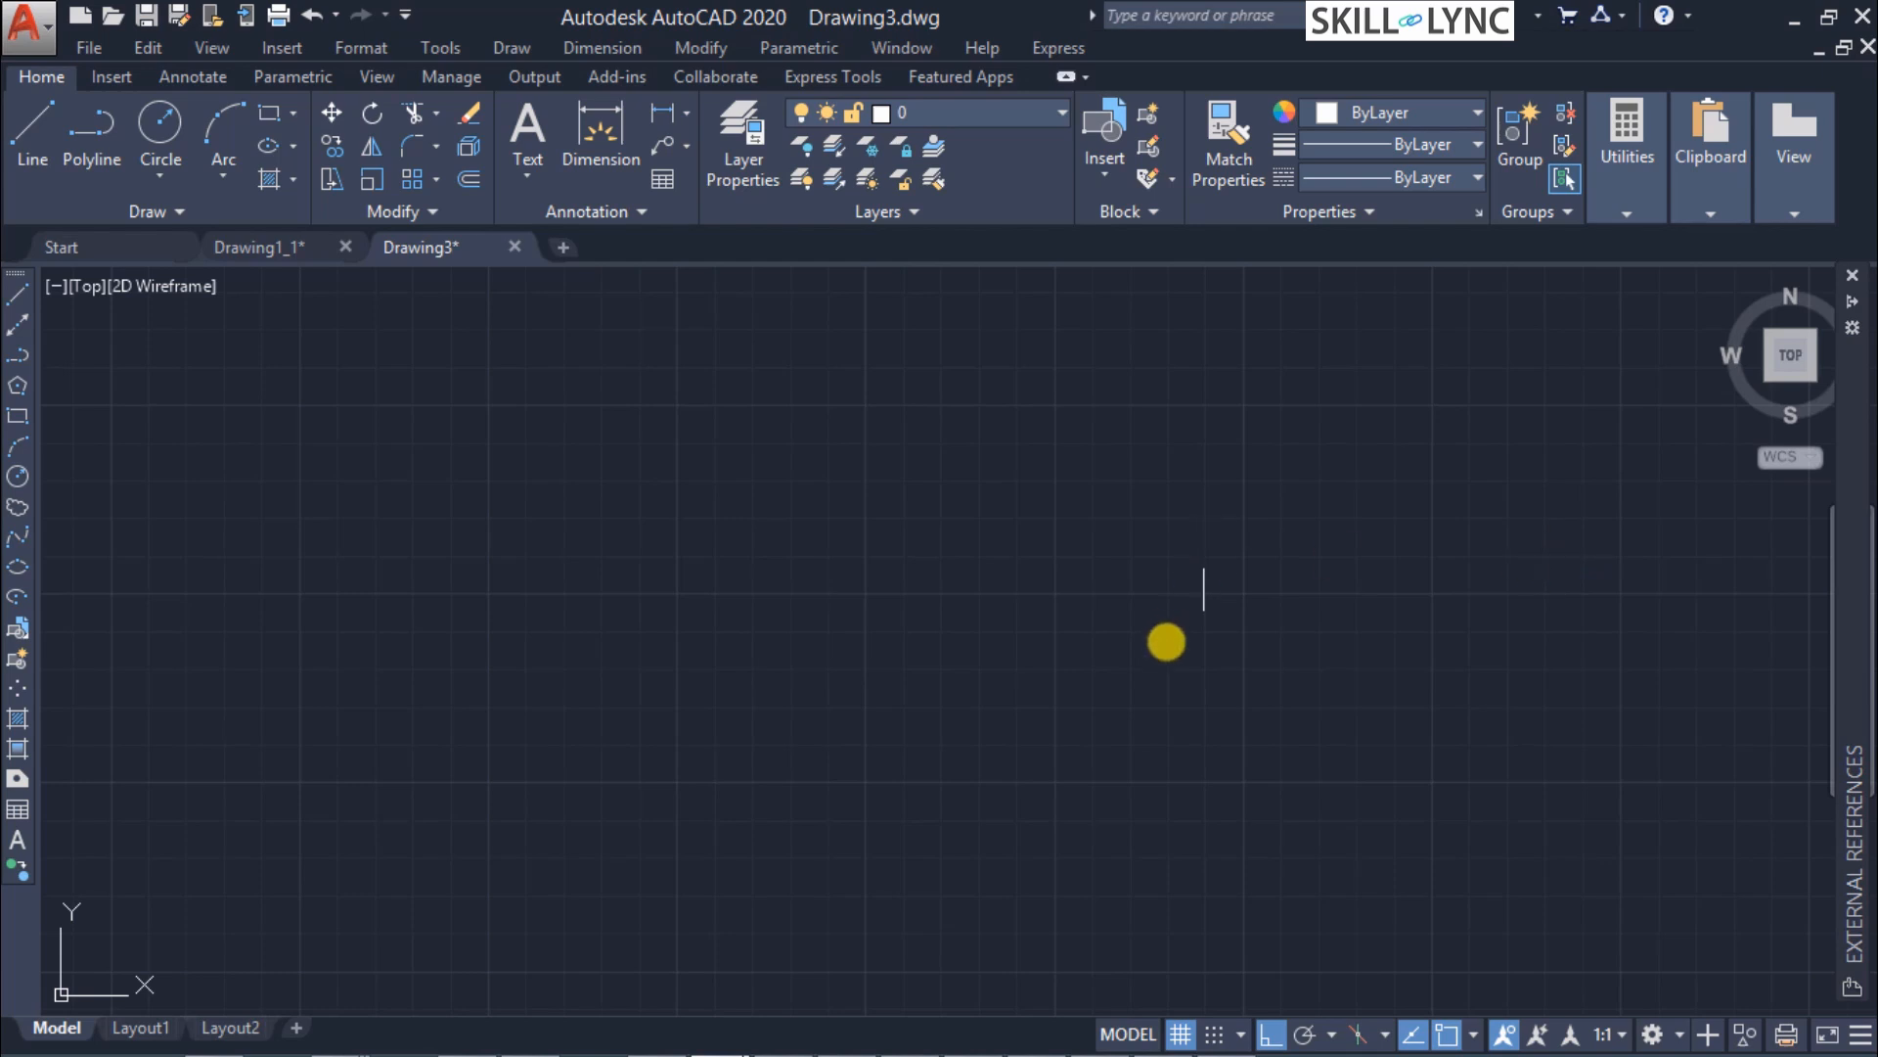
Switch to Foxit Reader to examine the Gear_Pump_Subassy.pdf assembly drawing and its parts list, and return to AutoCAD.
mouse_move(631, 1010)
left_click(656, 1049)
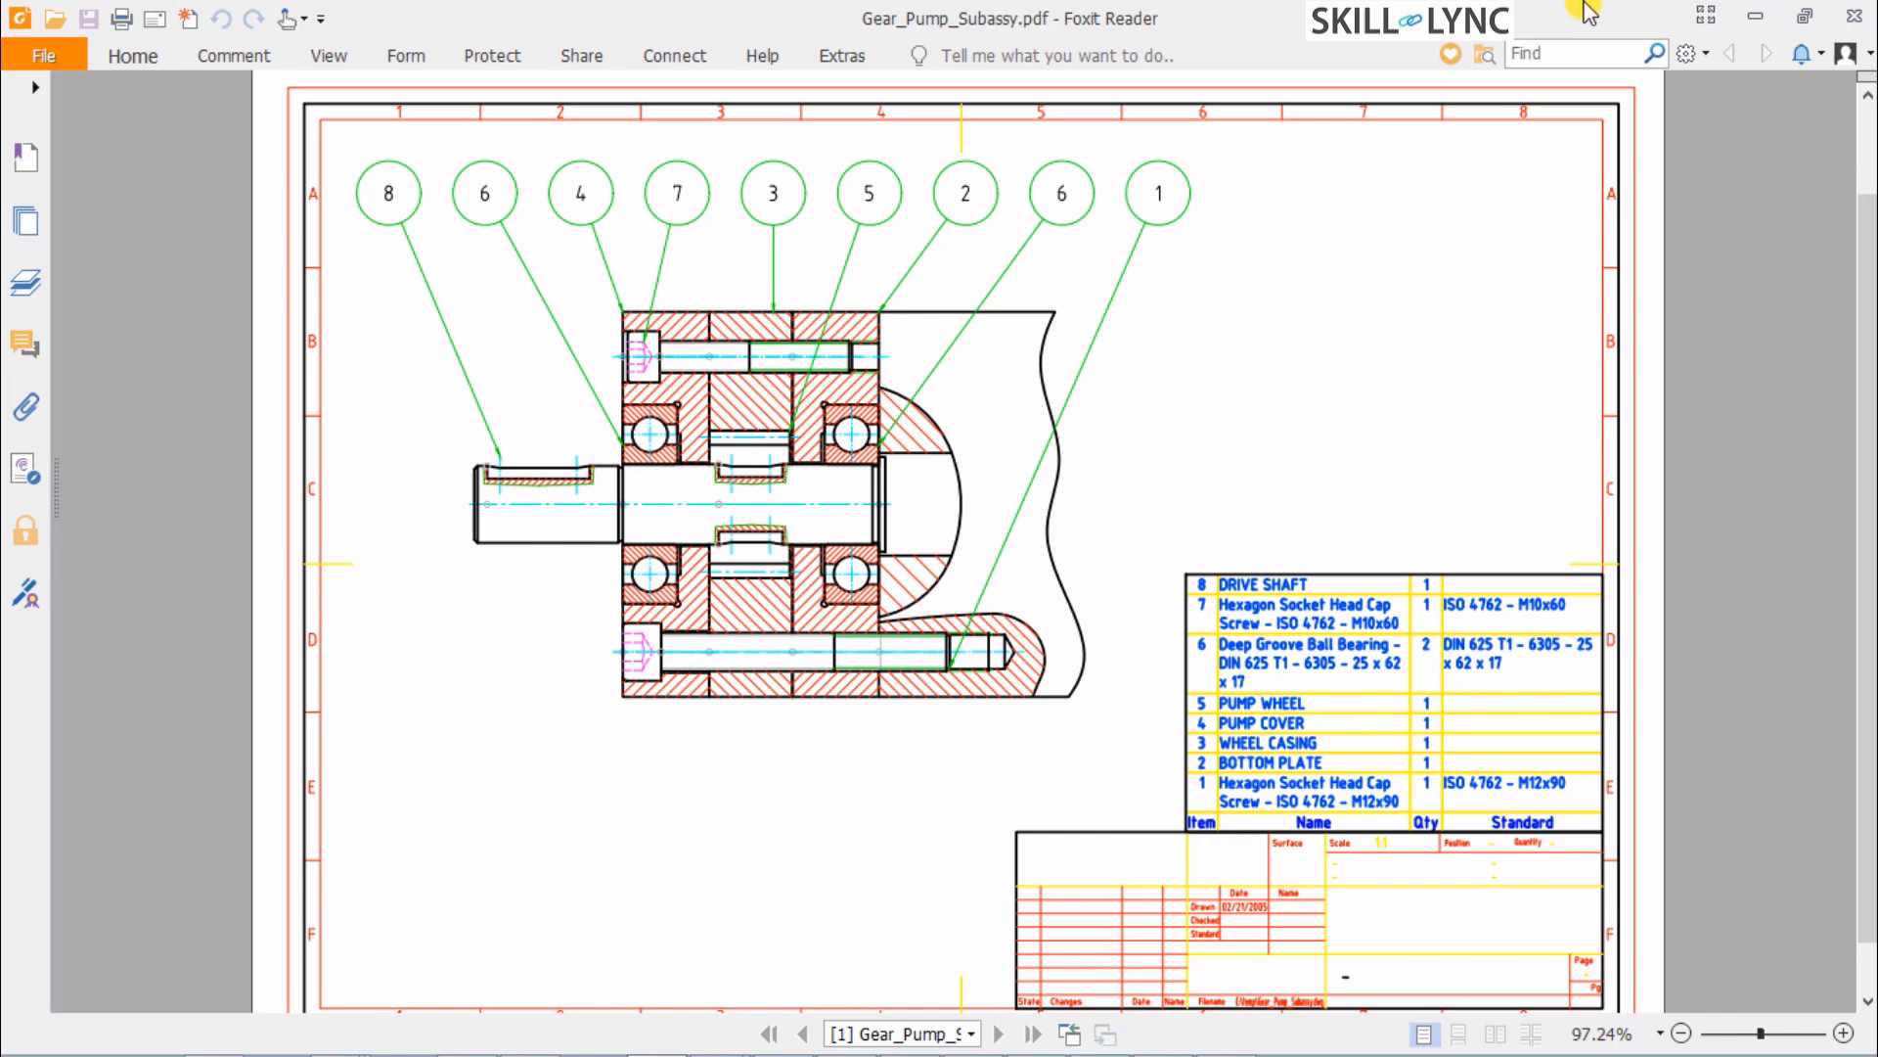
left_click(1756, 17)
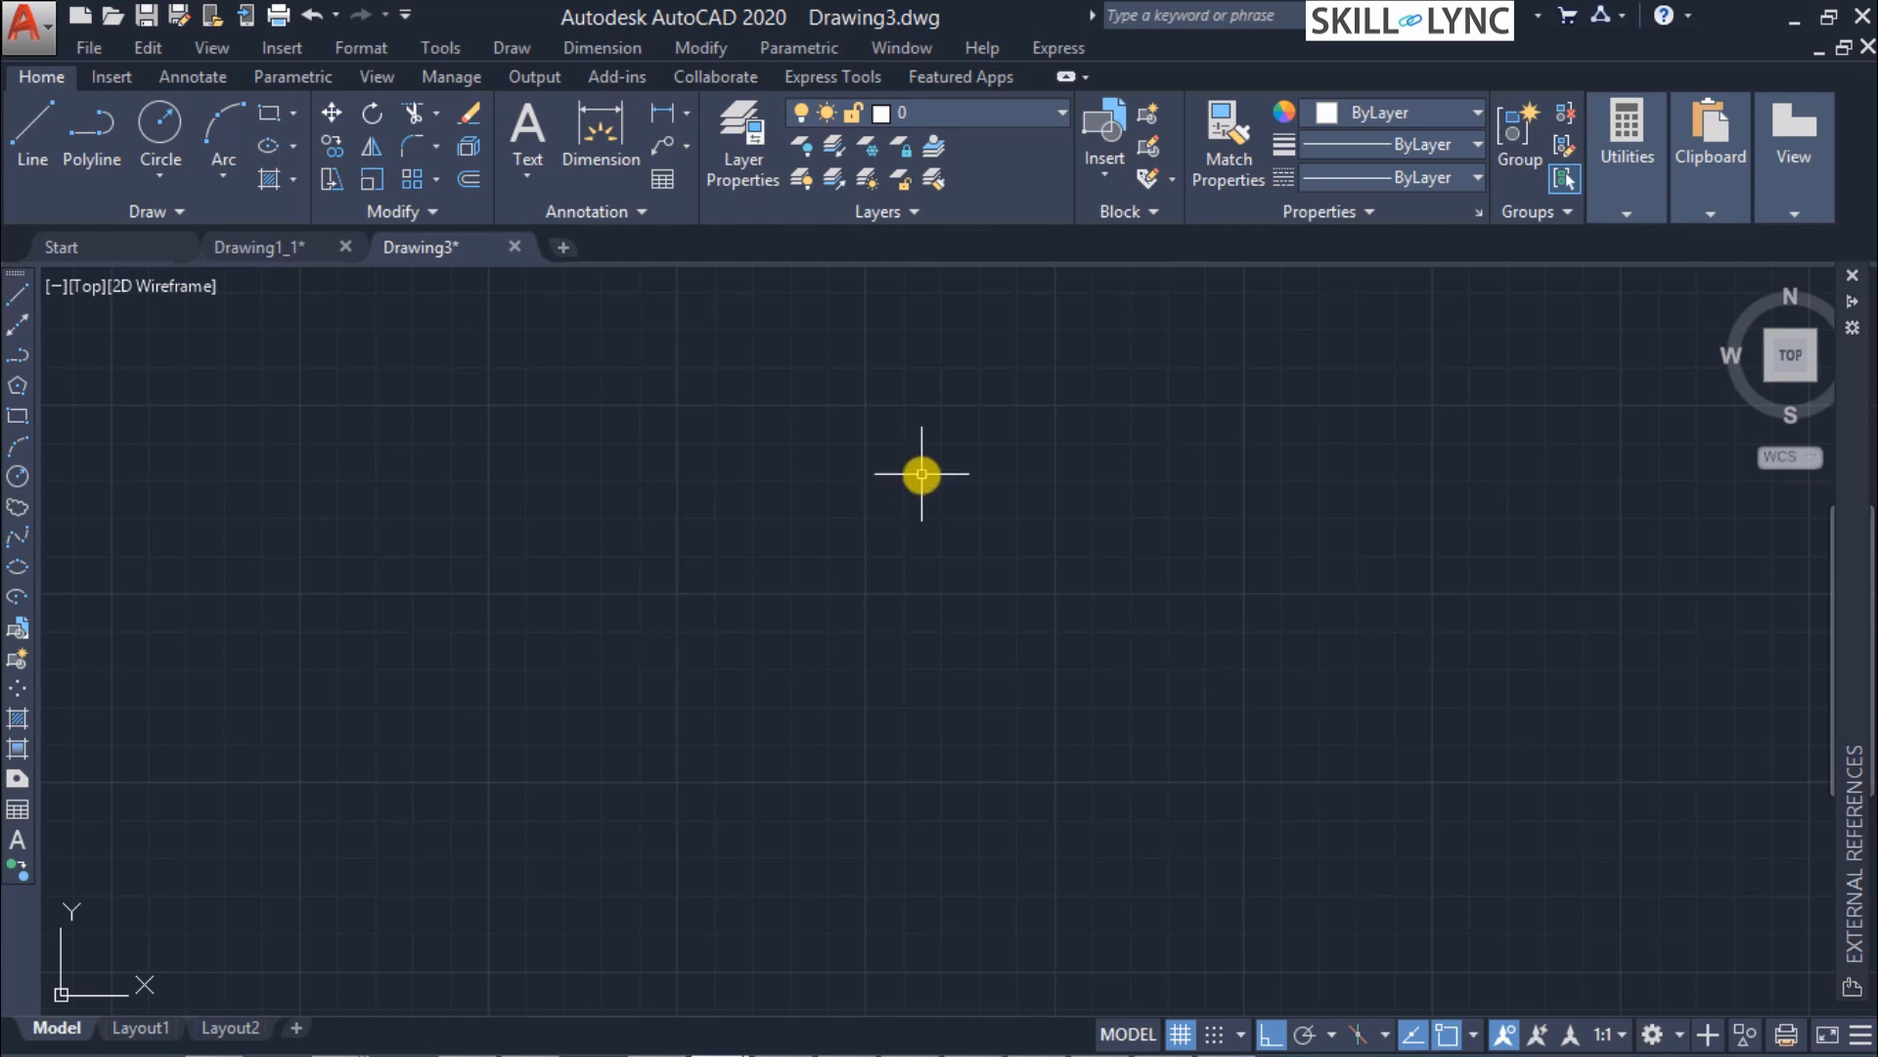
left_click(284, 55)
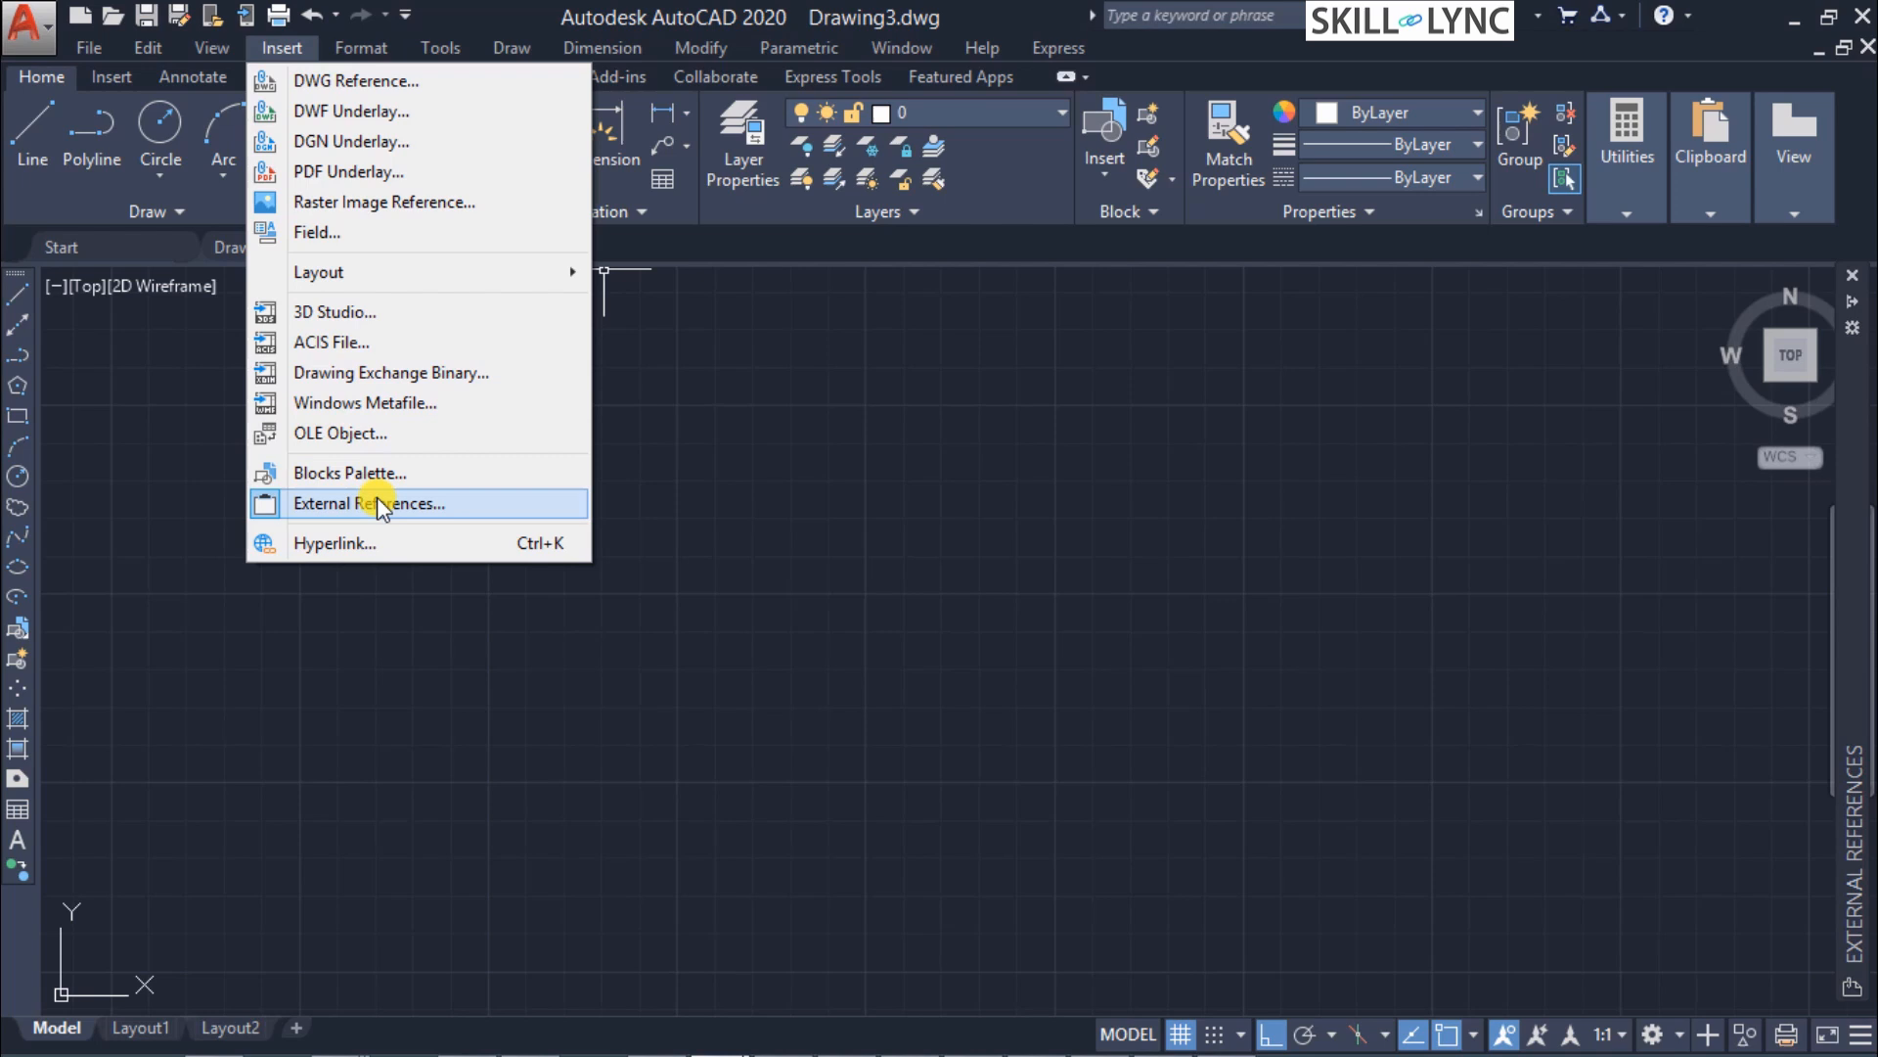
left_click(823, 440)
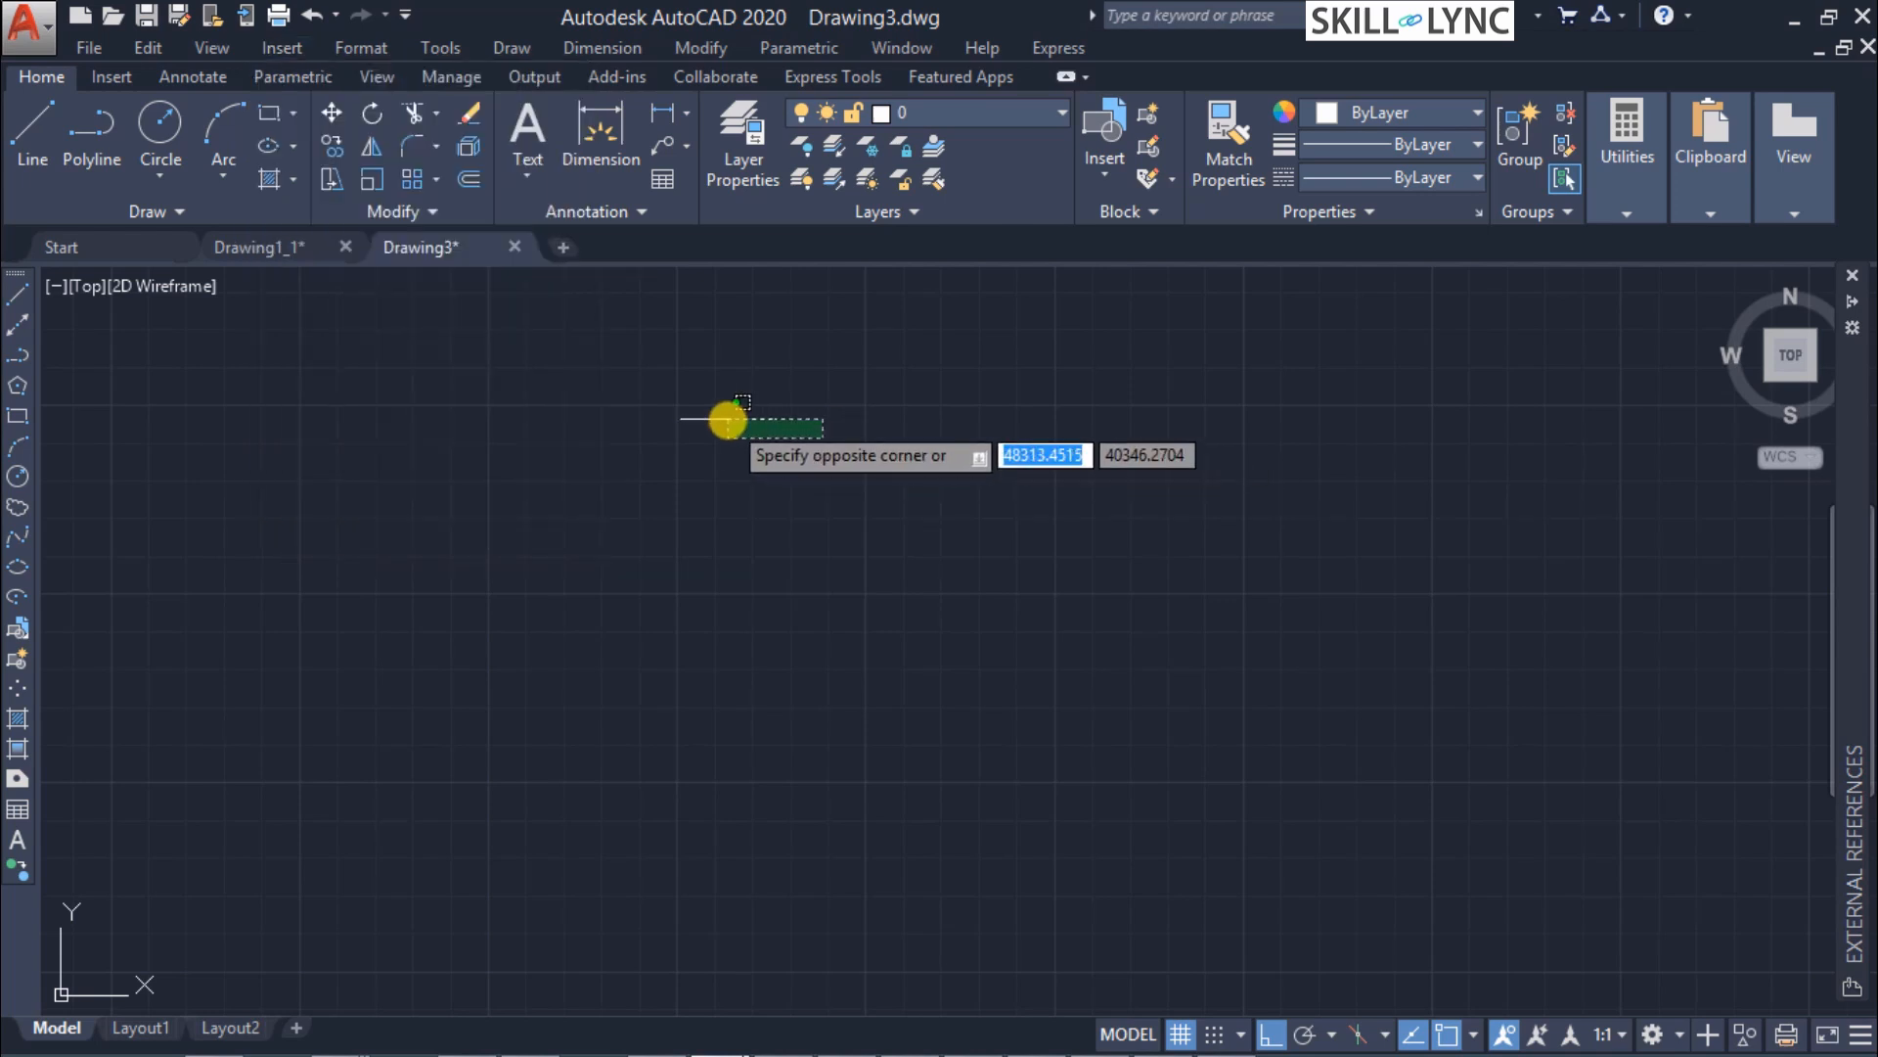
left_click(727, 420)
left_click(114, 78)
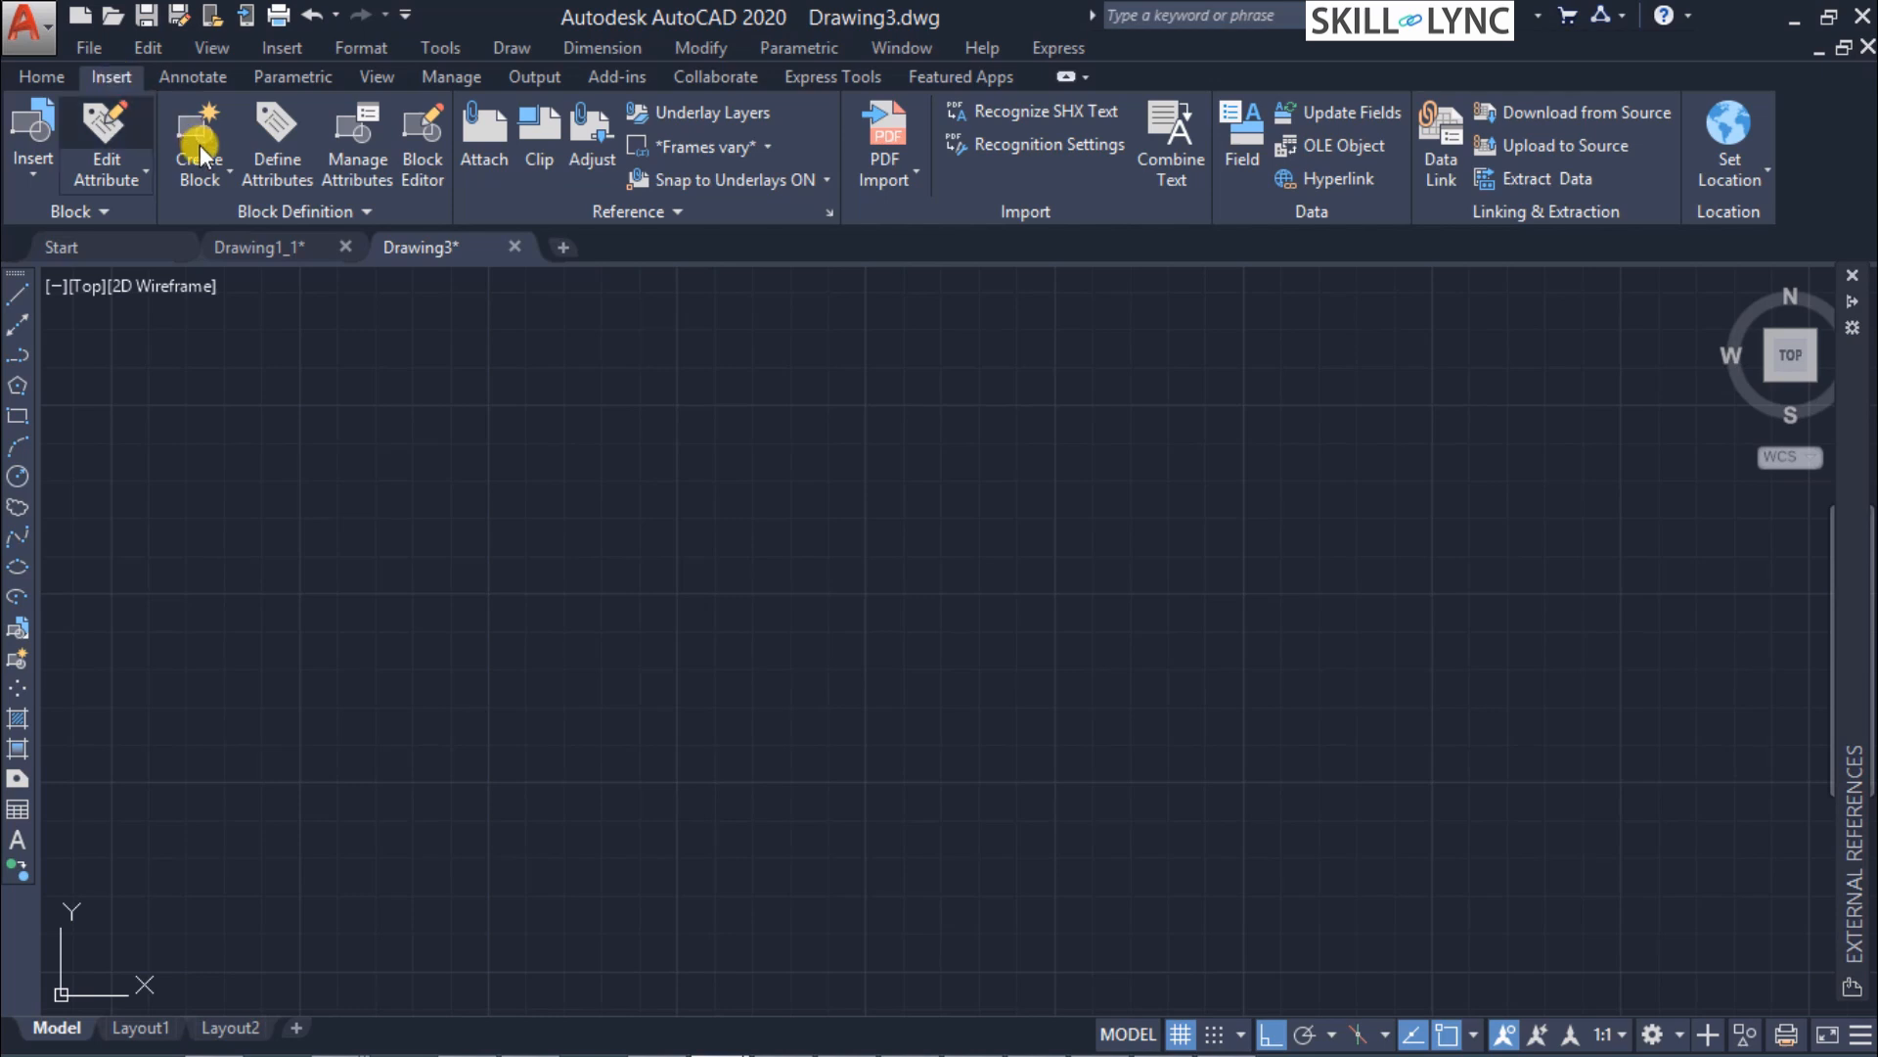
left_click(725, 210)
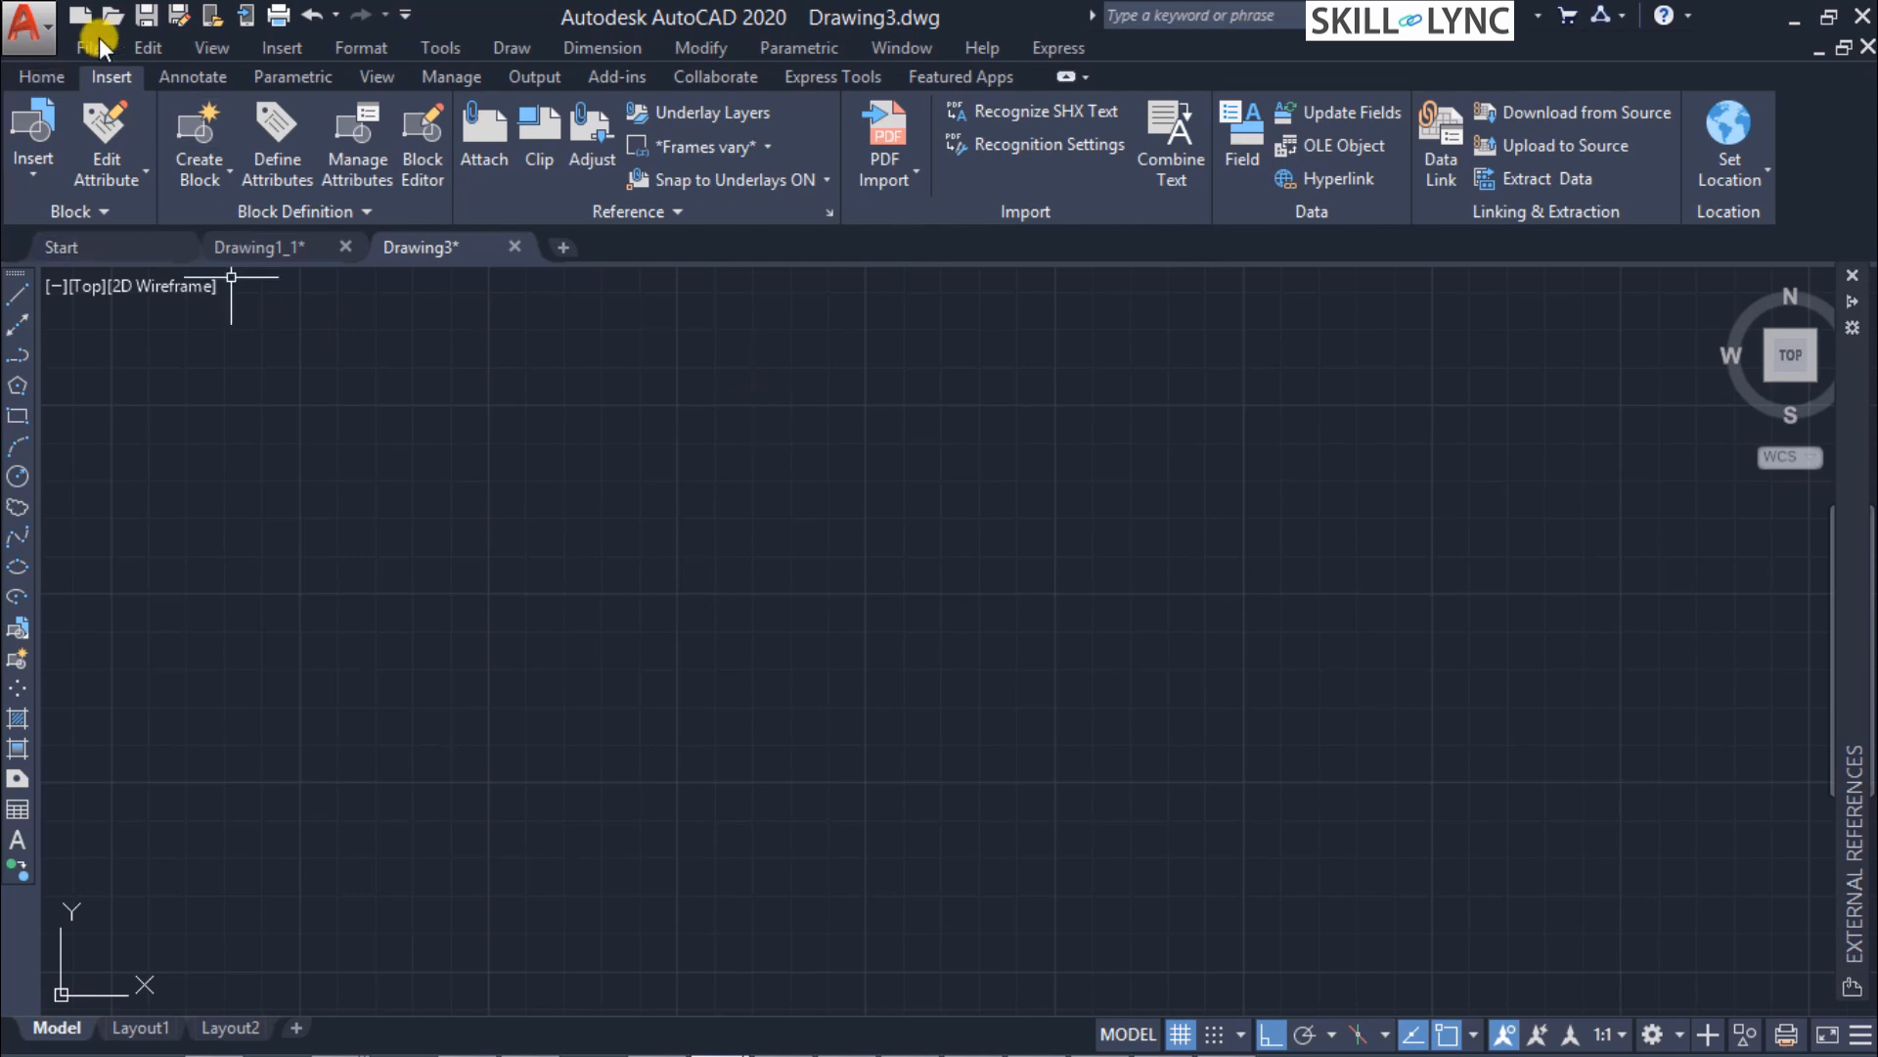
Display the External References palette, widen it to show all its columns, and view the details of the Drawing3 entry.
left_click(275, 47)
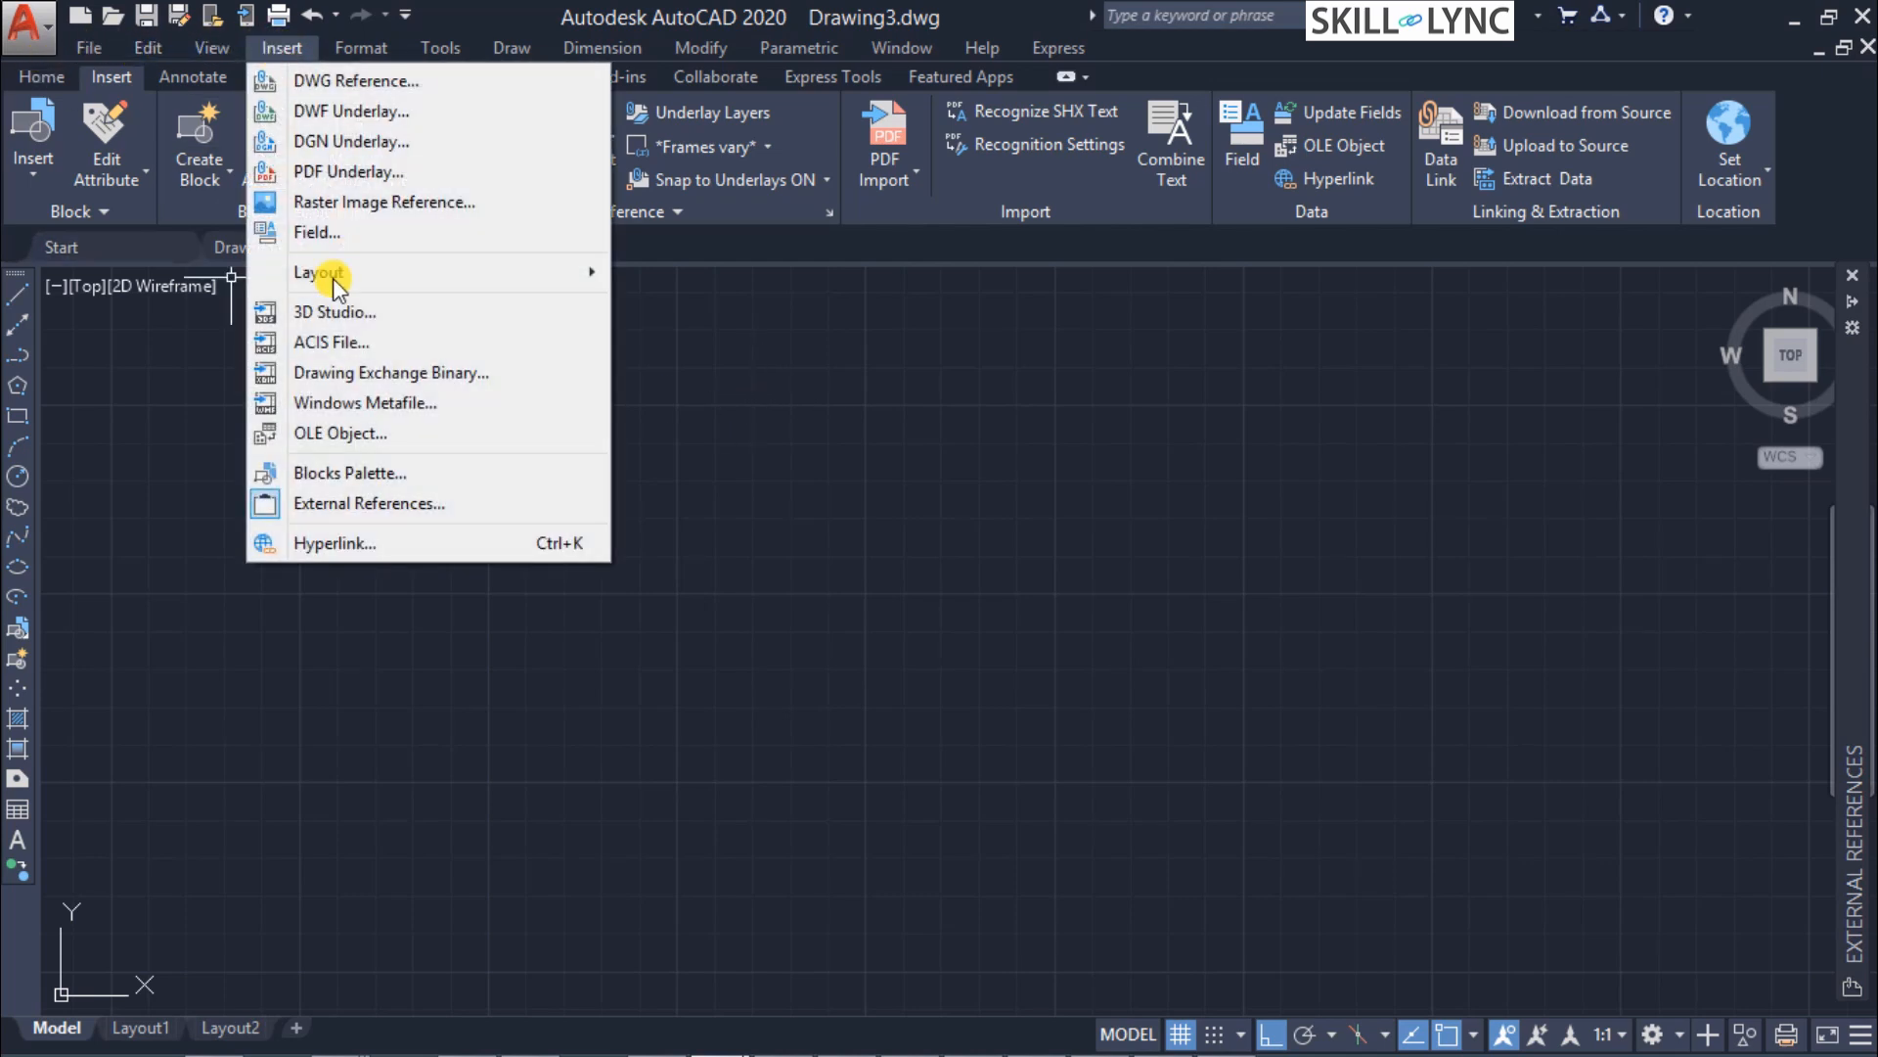
left_click(354, 503)
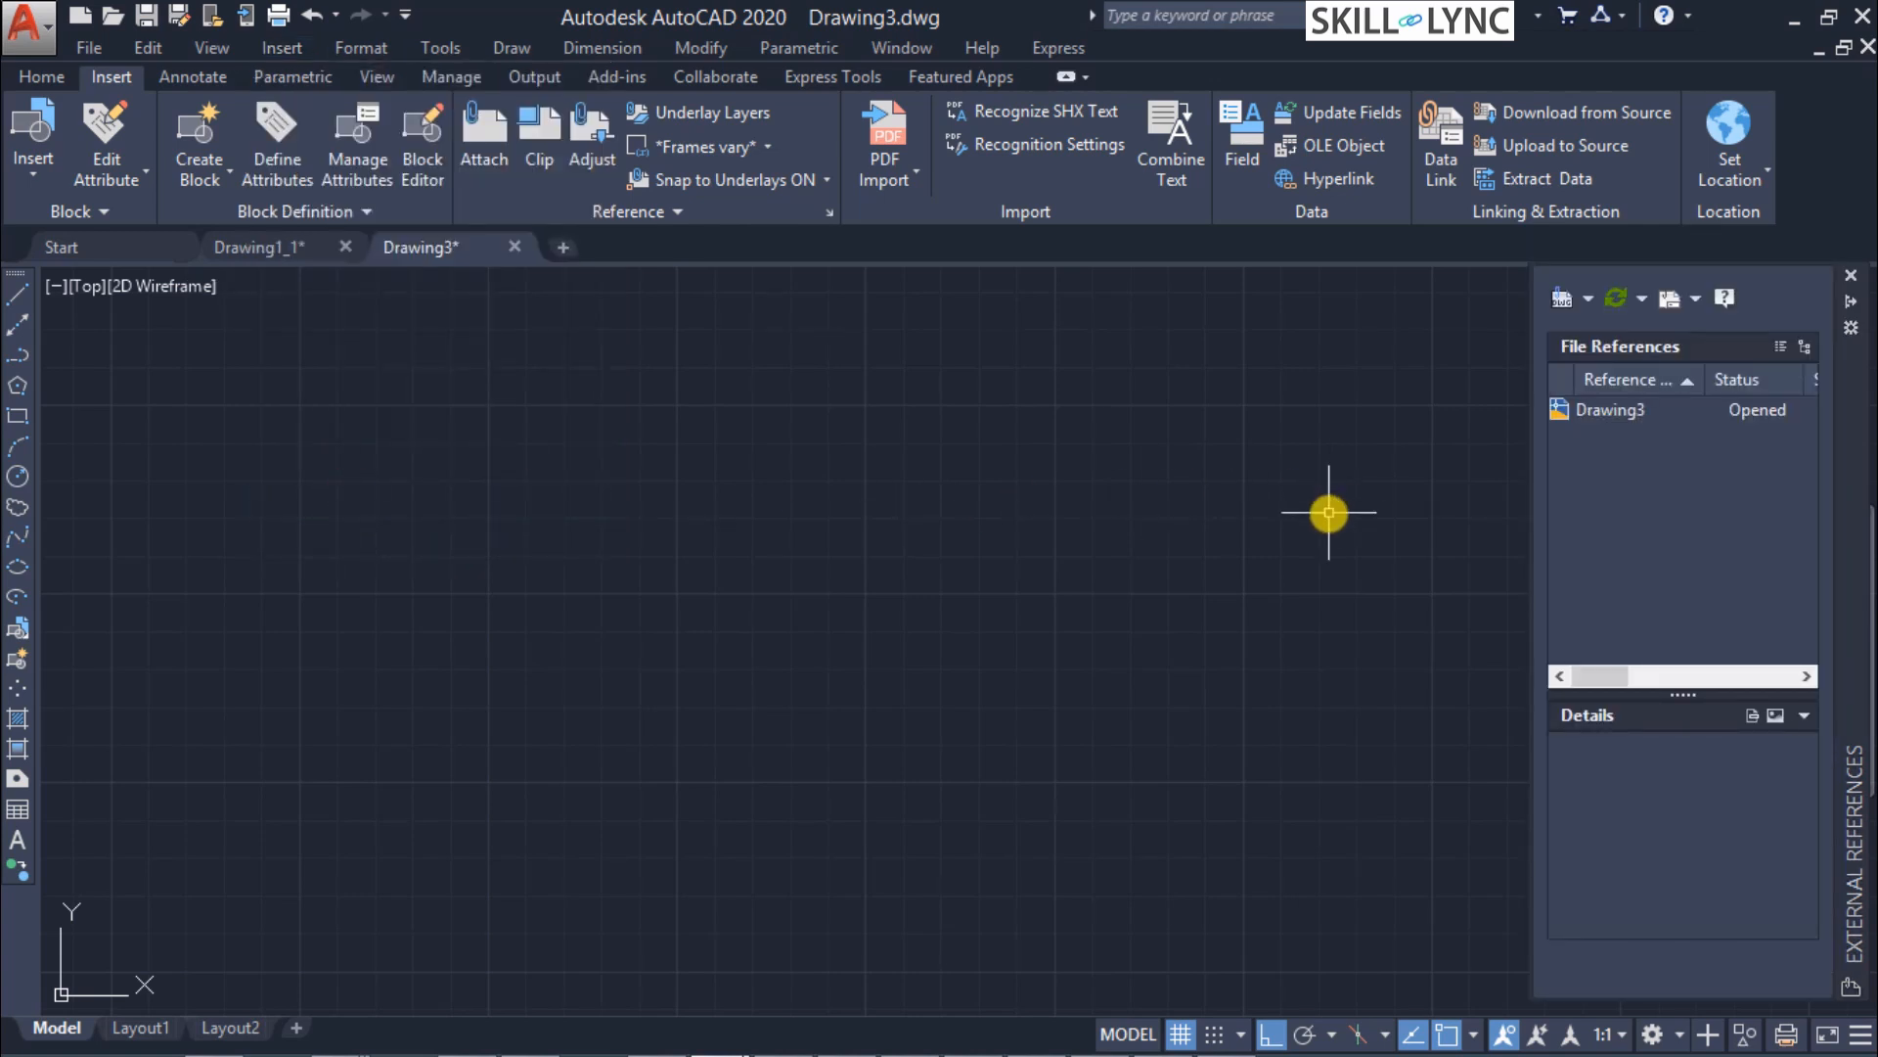
left_click(1852, 394)
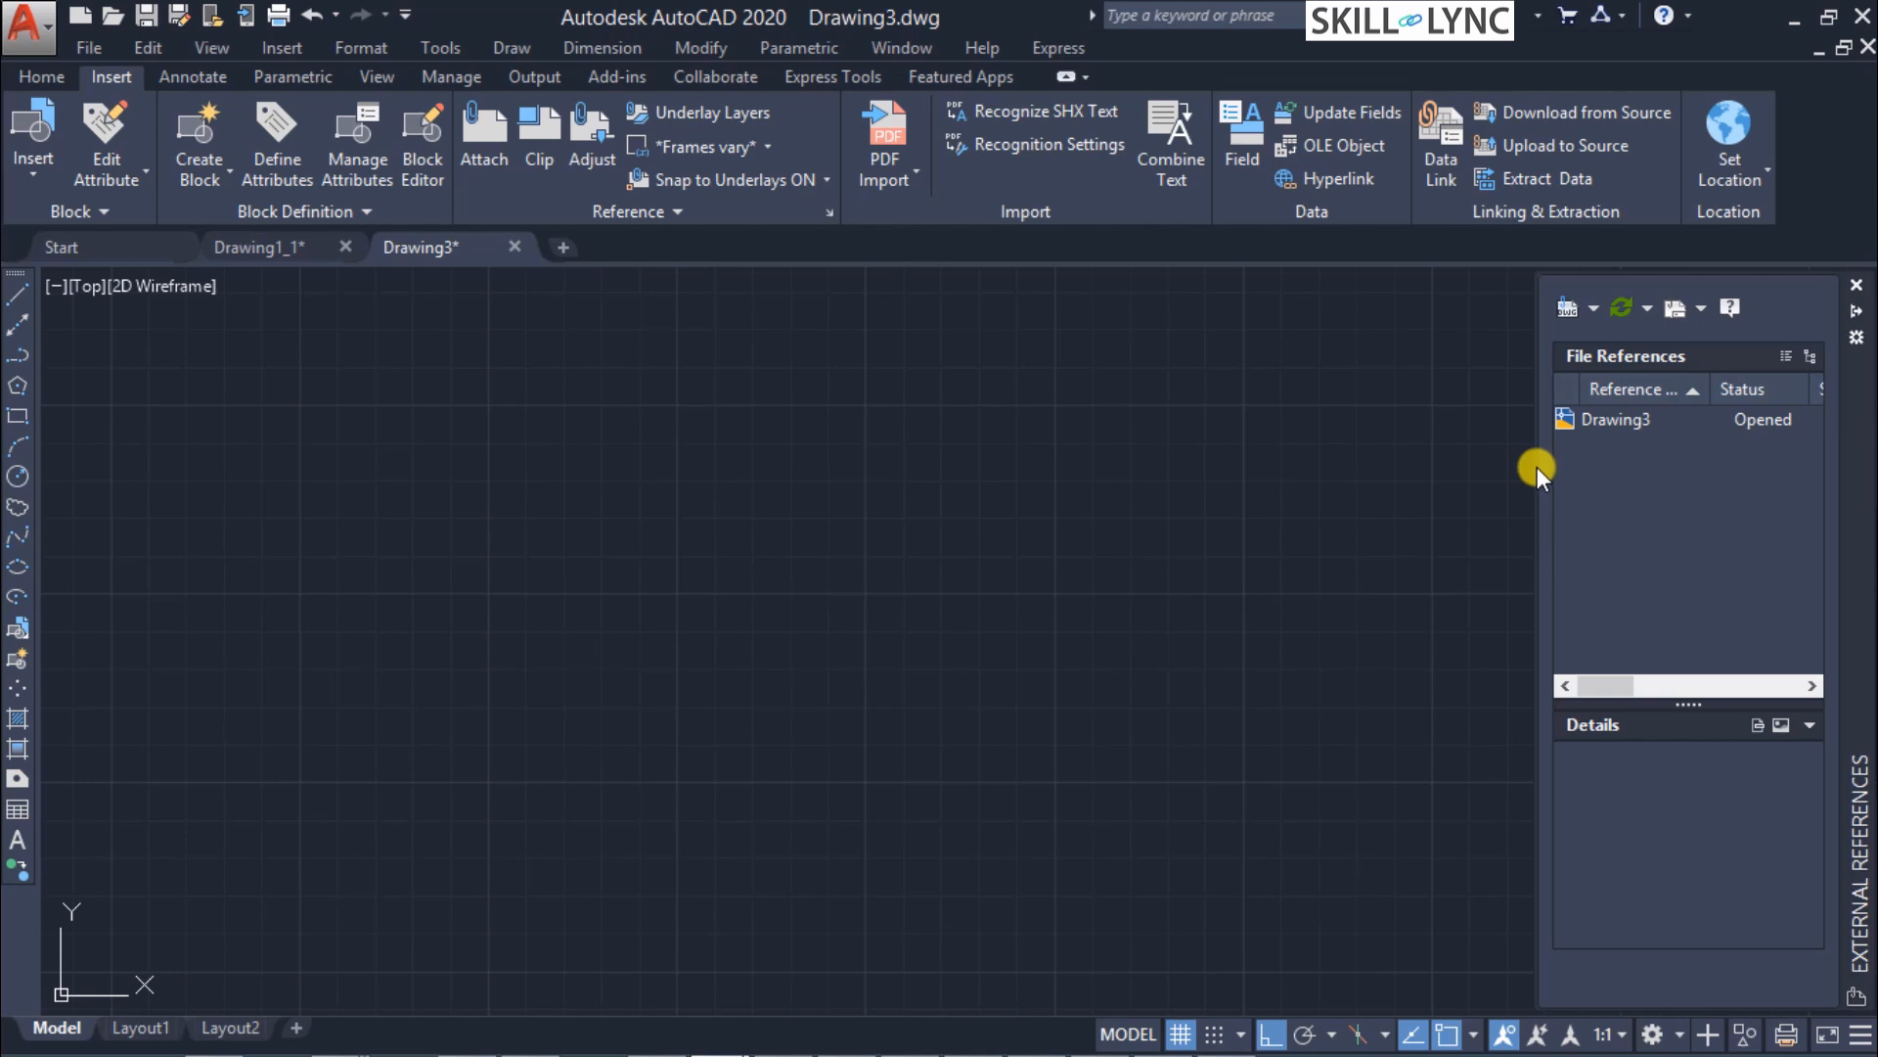
left_click_drag(1536, 467, 517, 450)
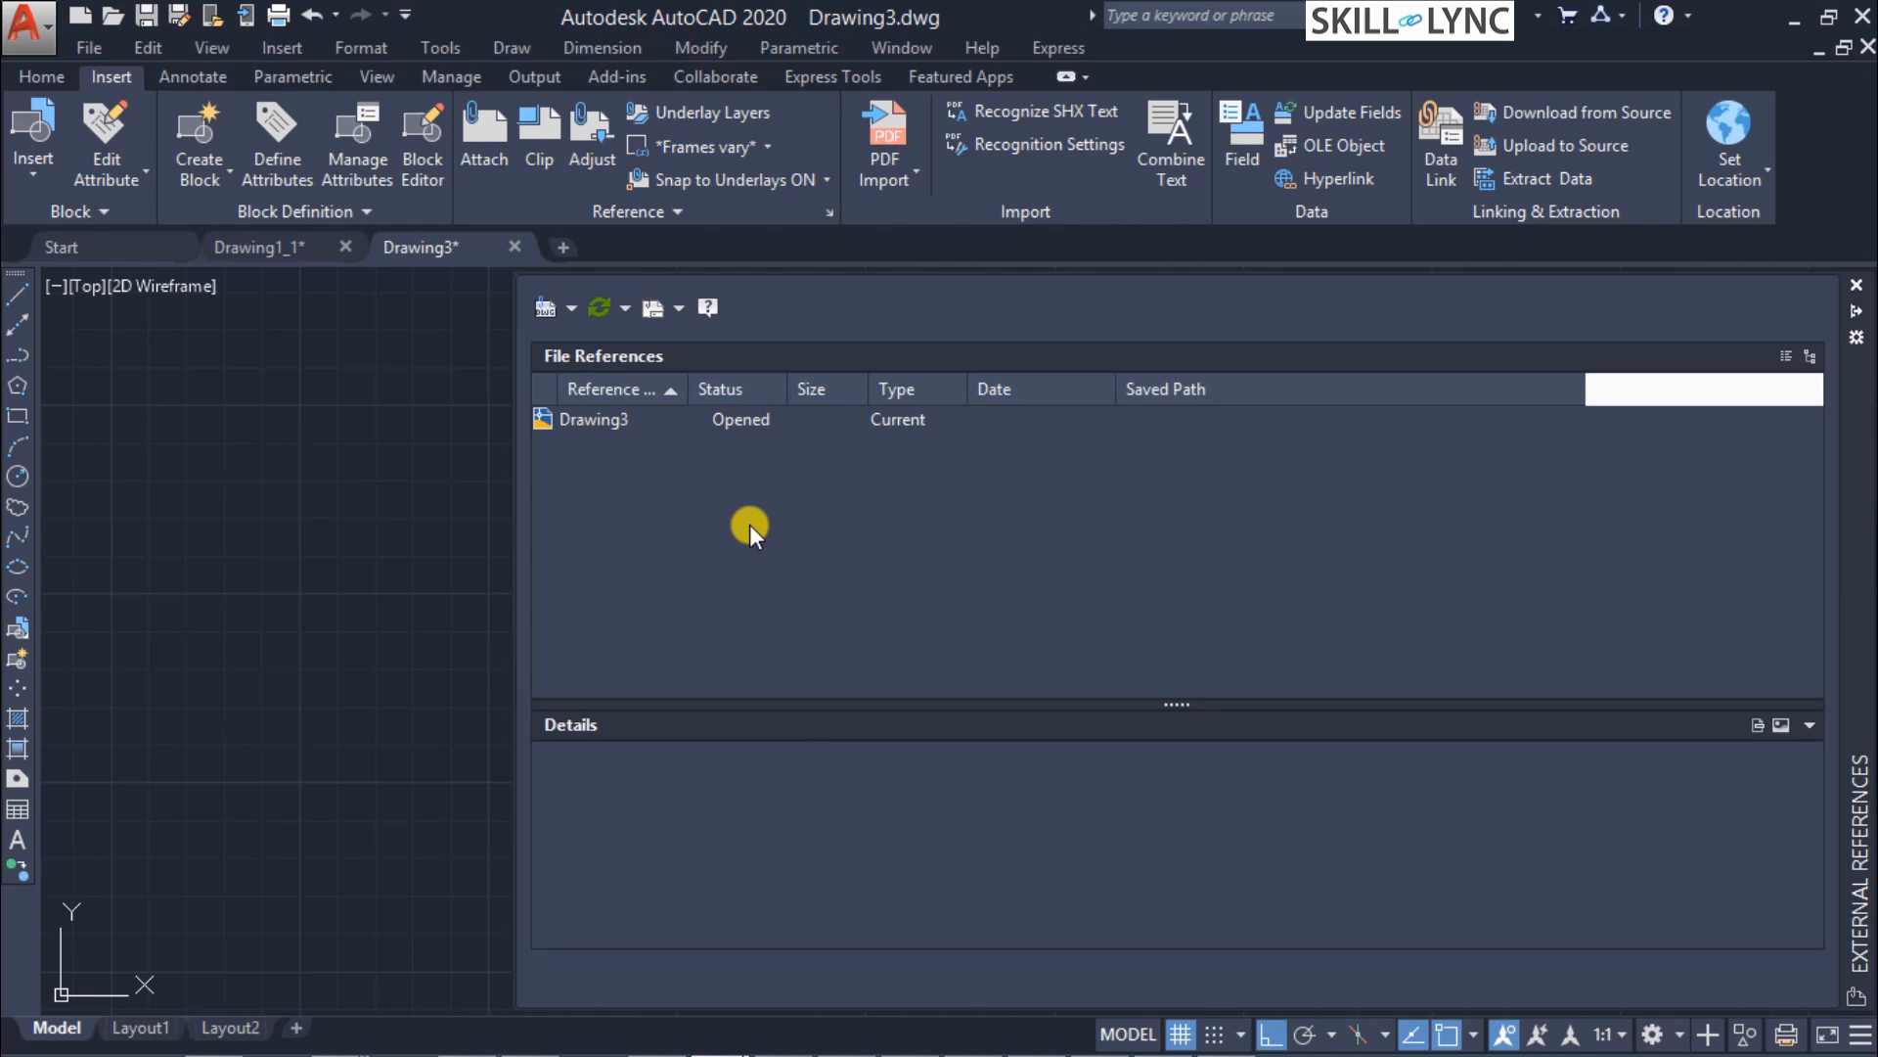
left_click(592, 419)
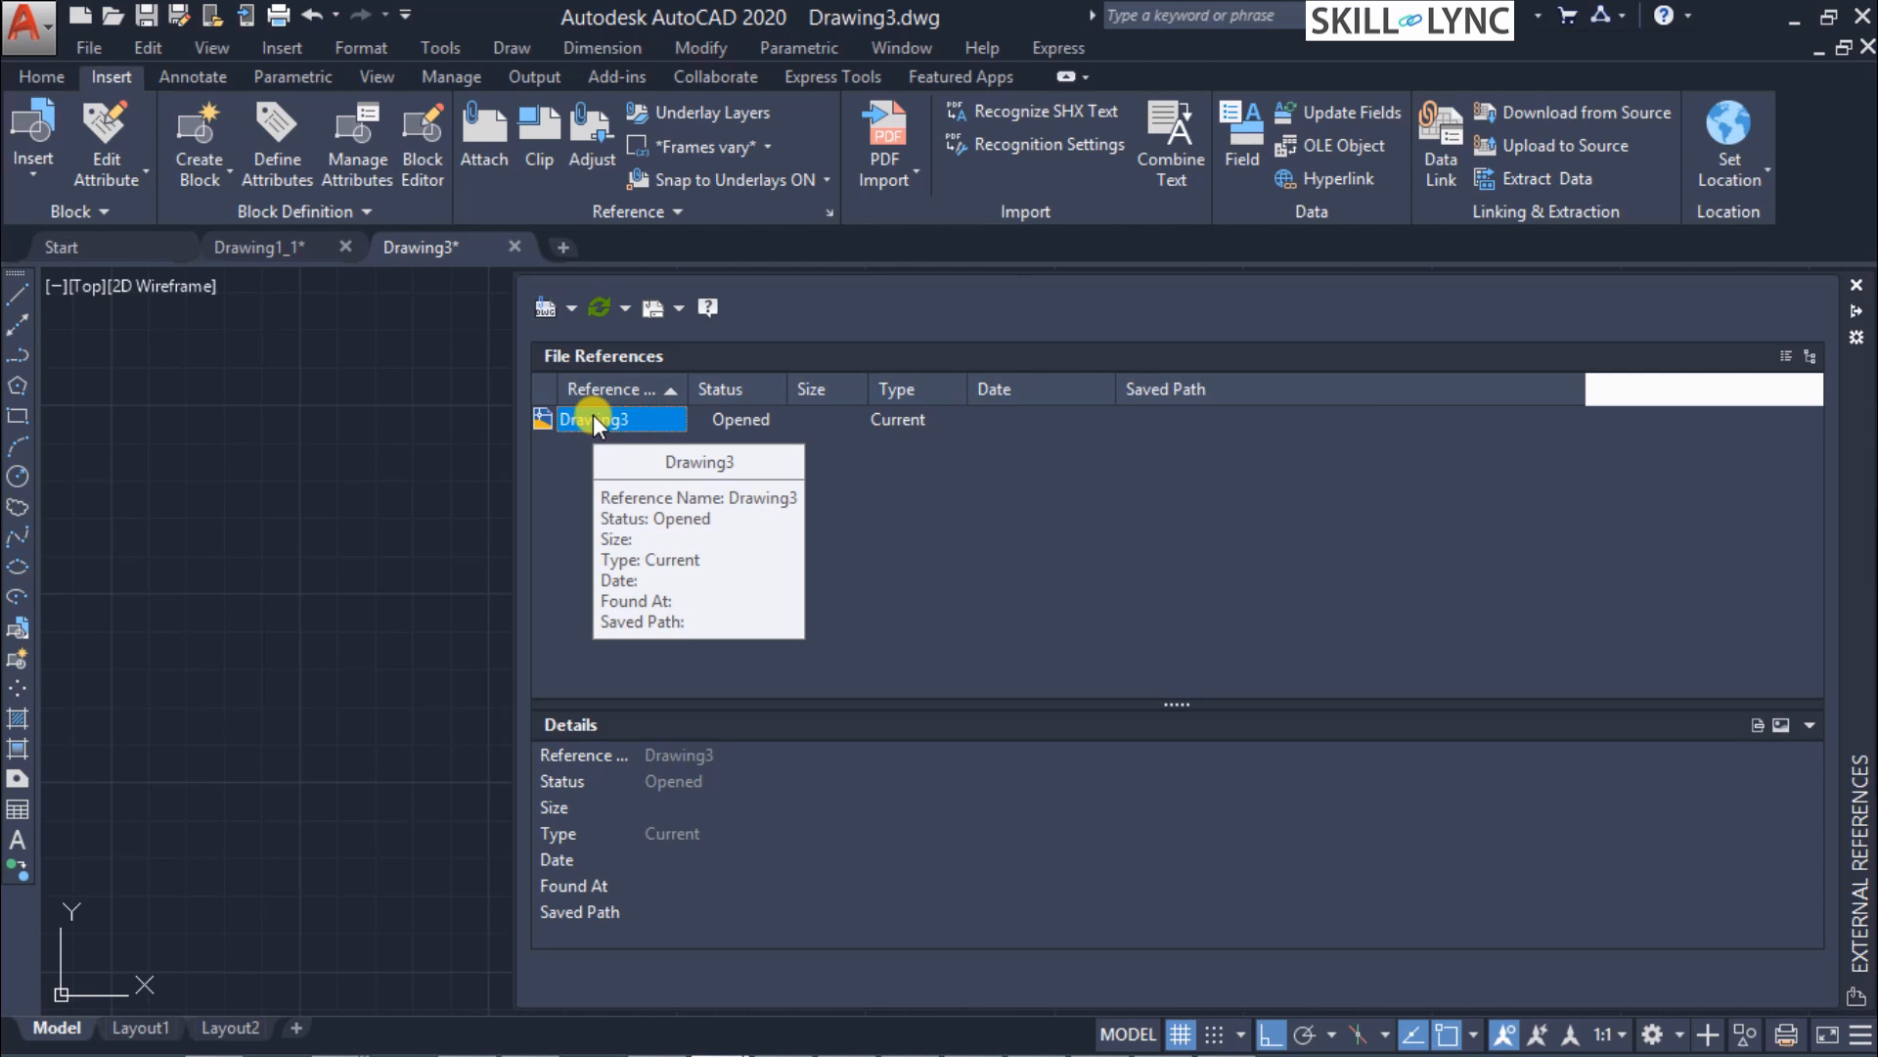
left_click(660, 489)
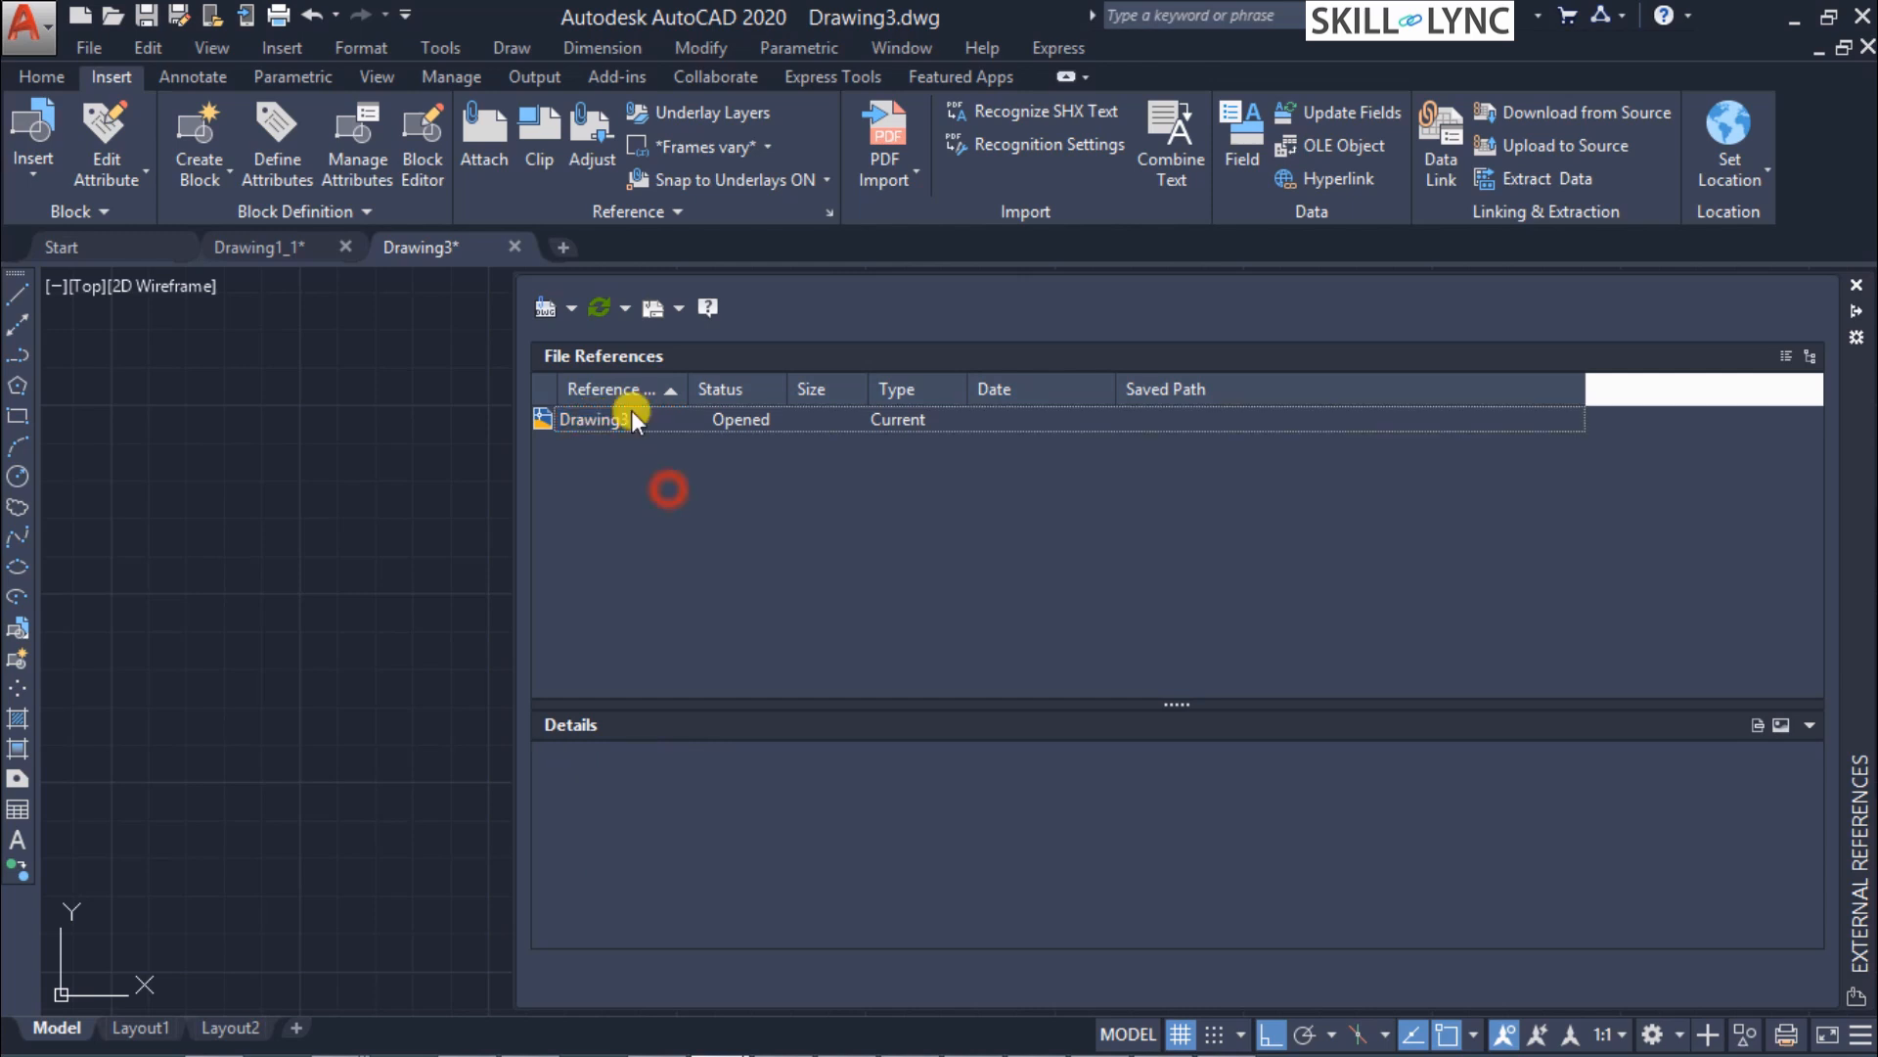
Attach the Pump_cover drawing as an Overlay external reference with a relative path, placing it near the middle of the drawing.
left_click(564, 308)
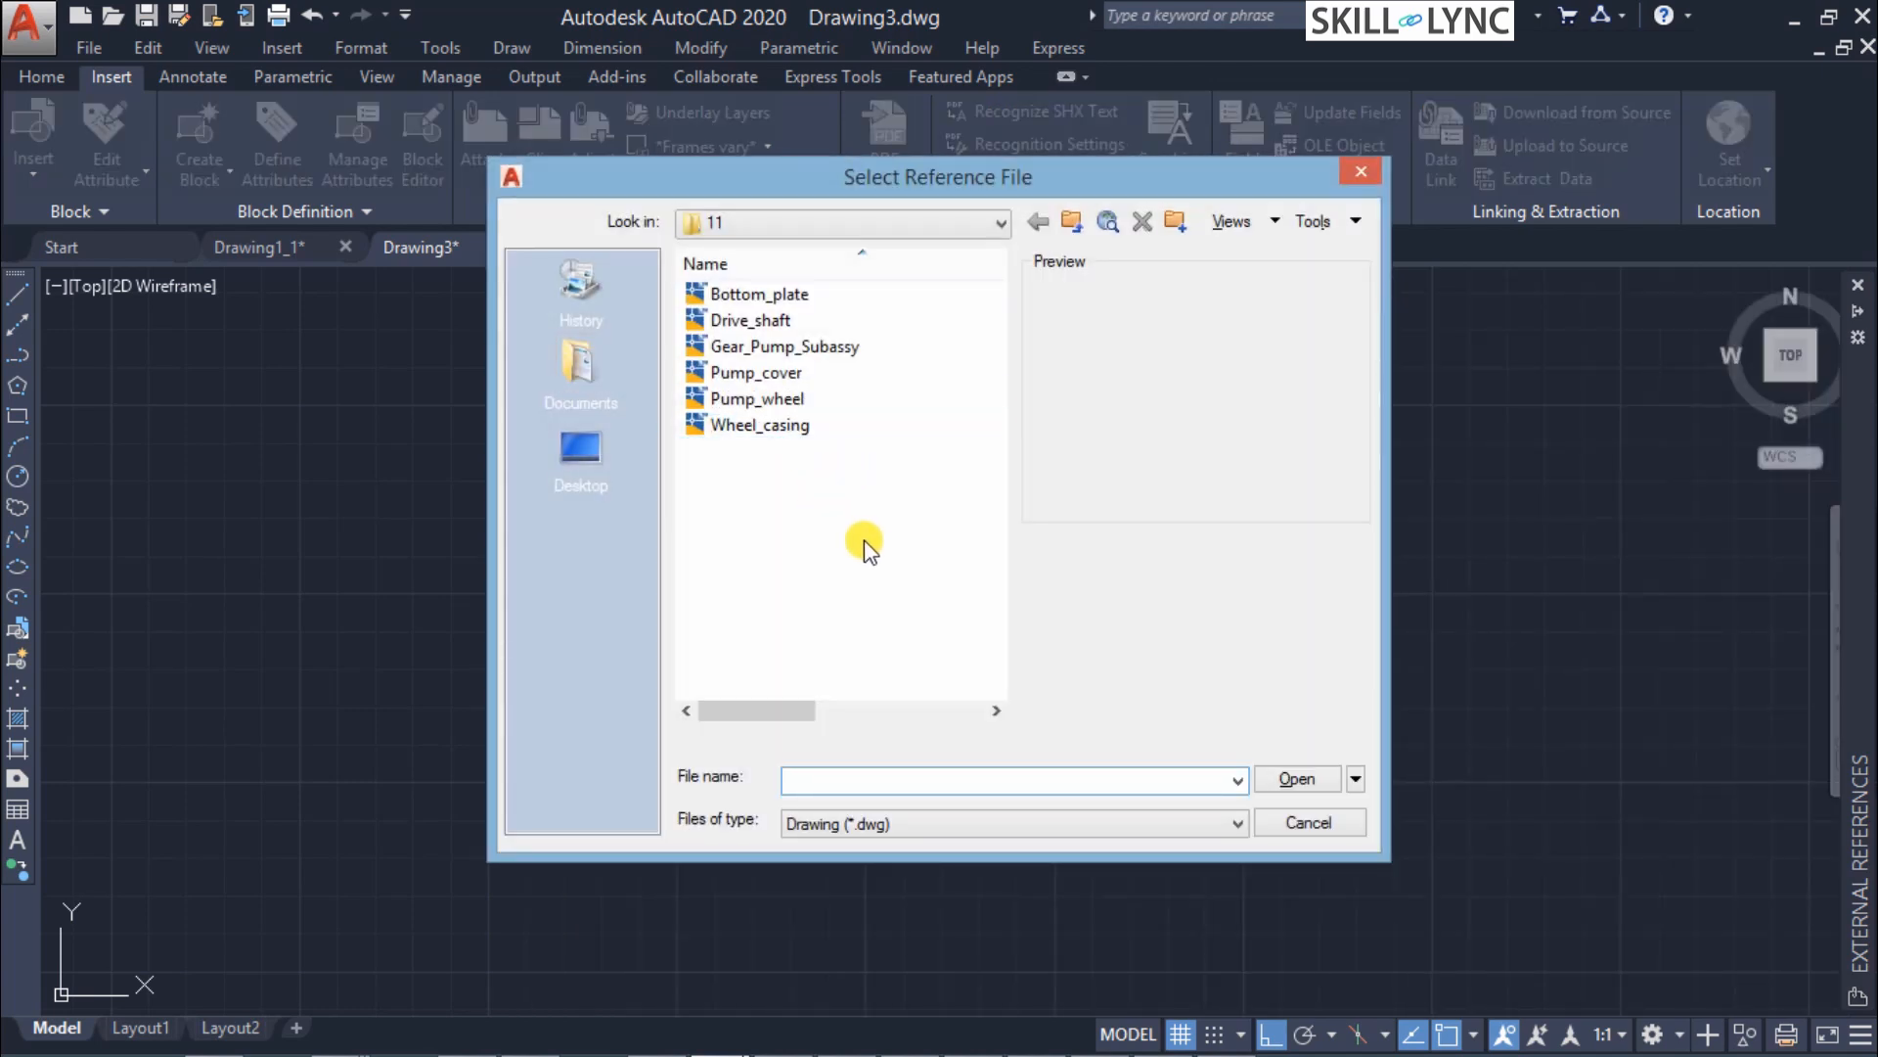
left_click_drag(833, 194, 1206, 255)
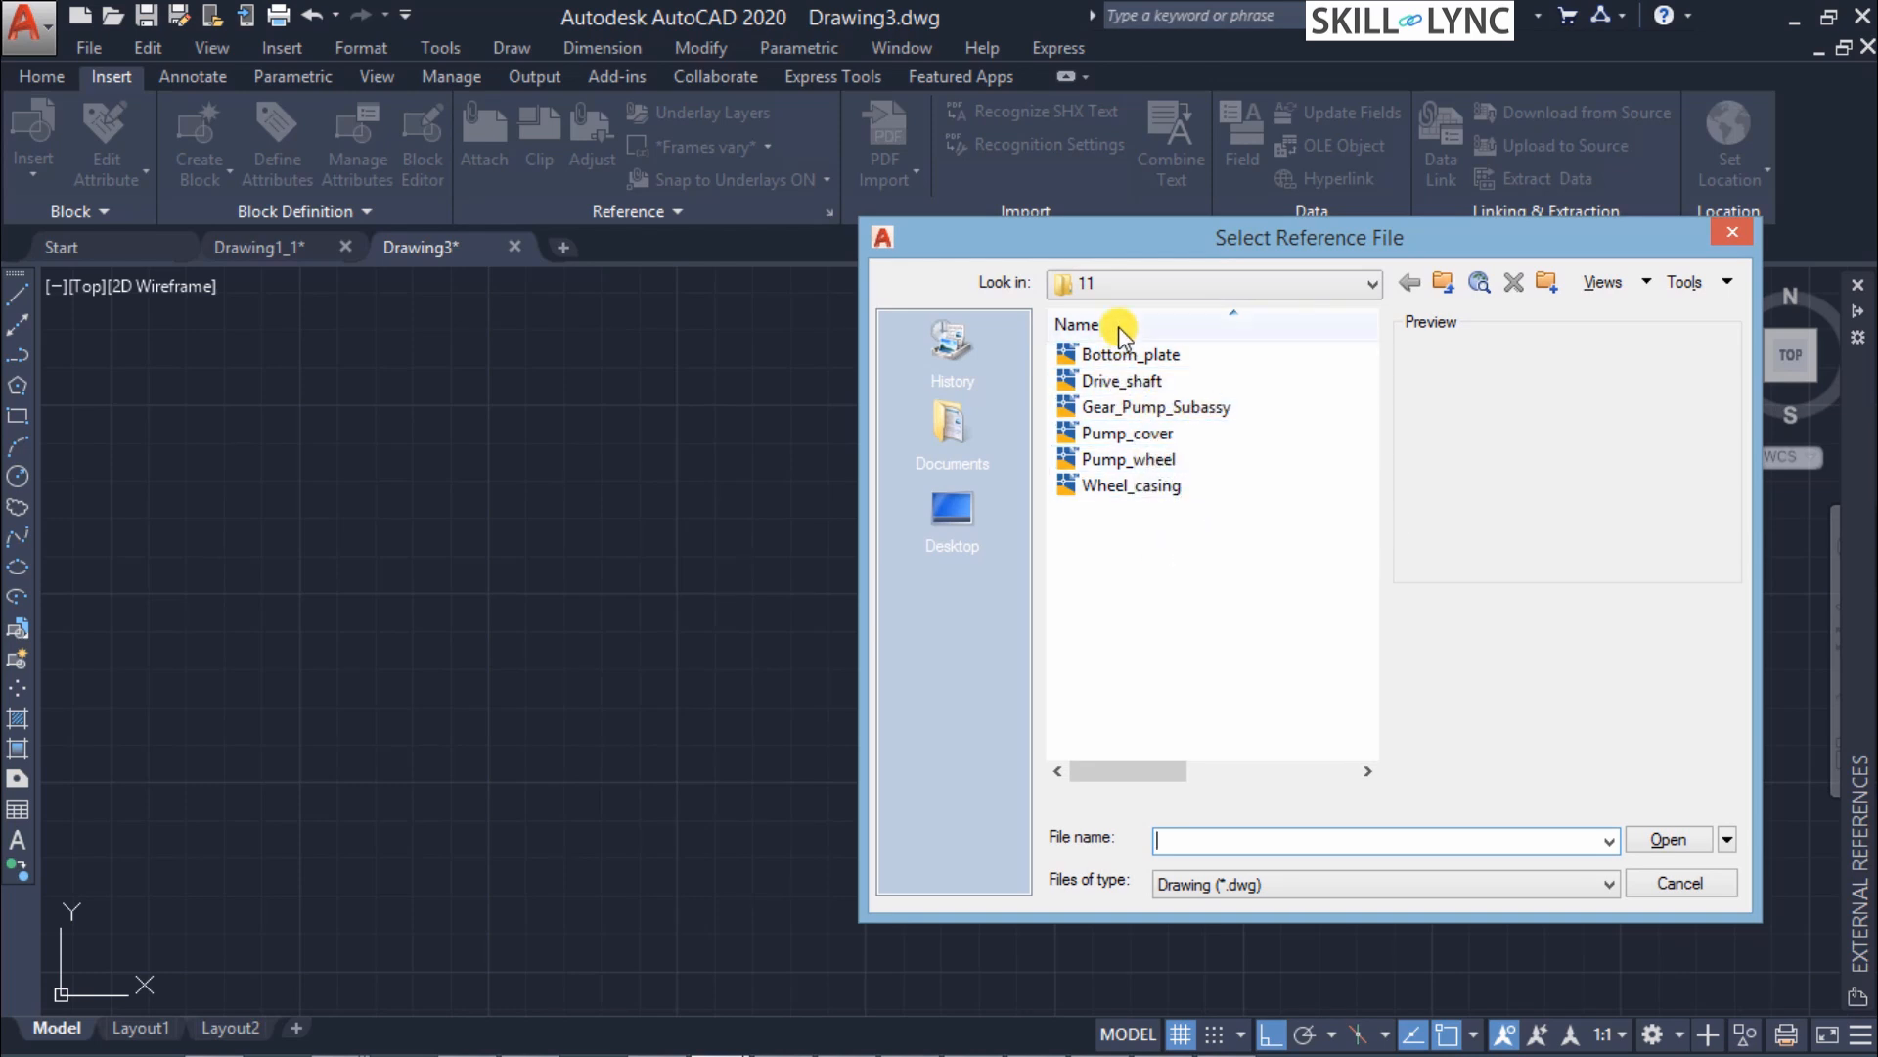
left_click(1113, 432)
left_click(1668, 840)
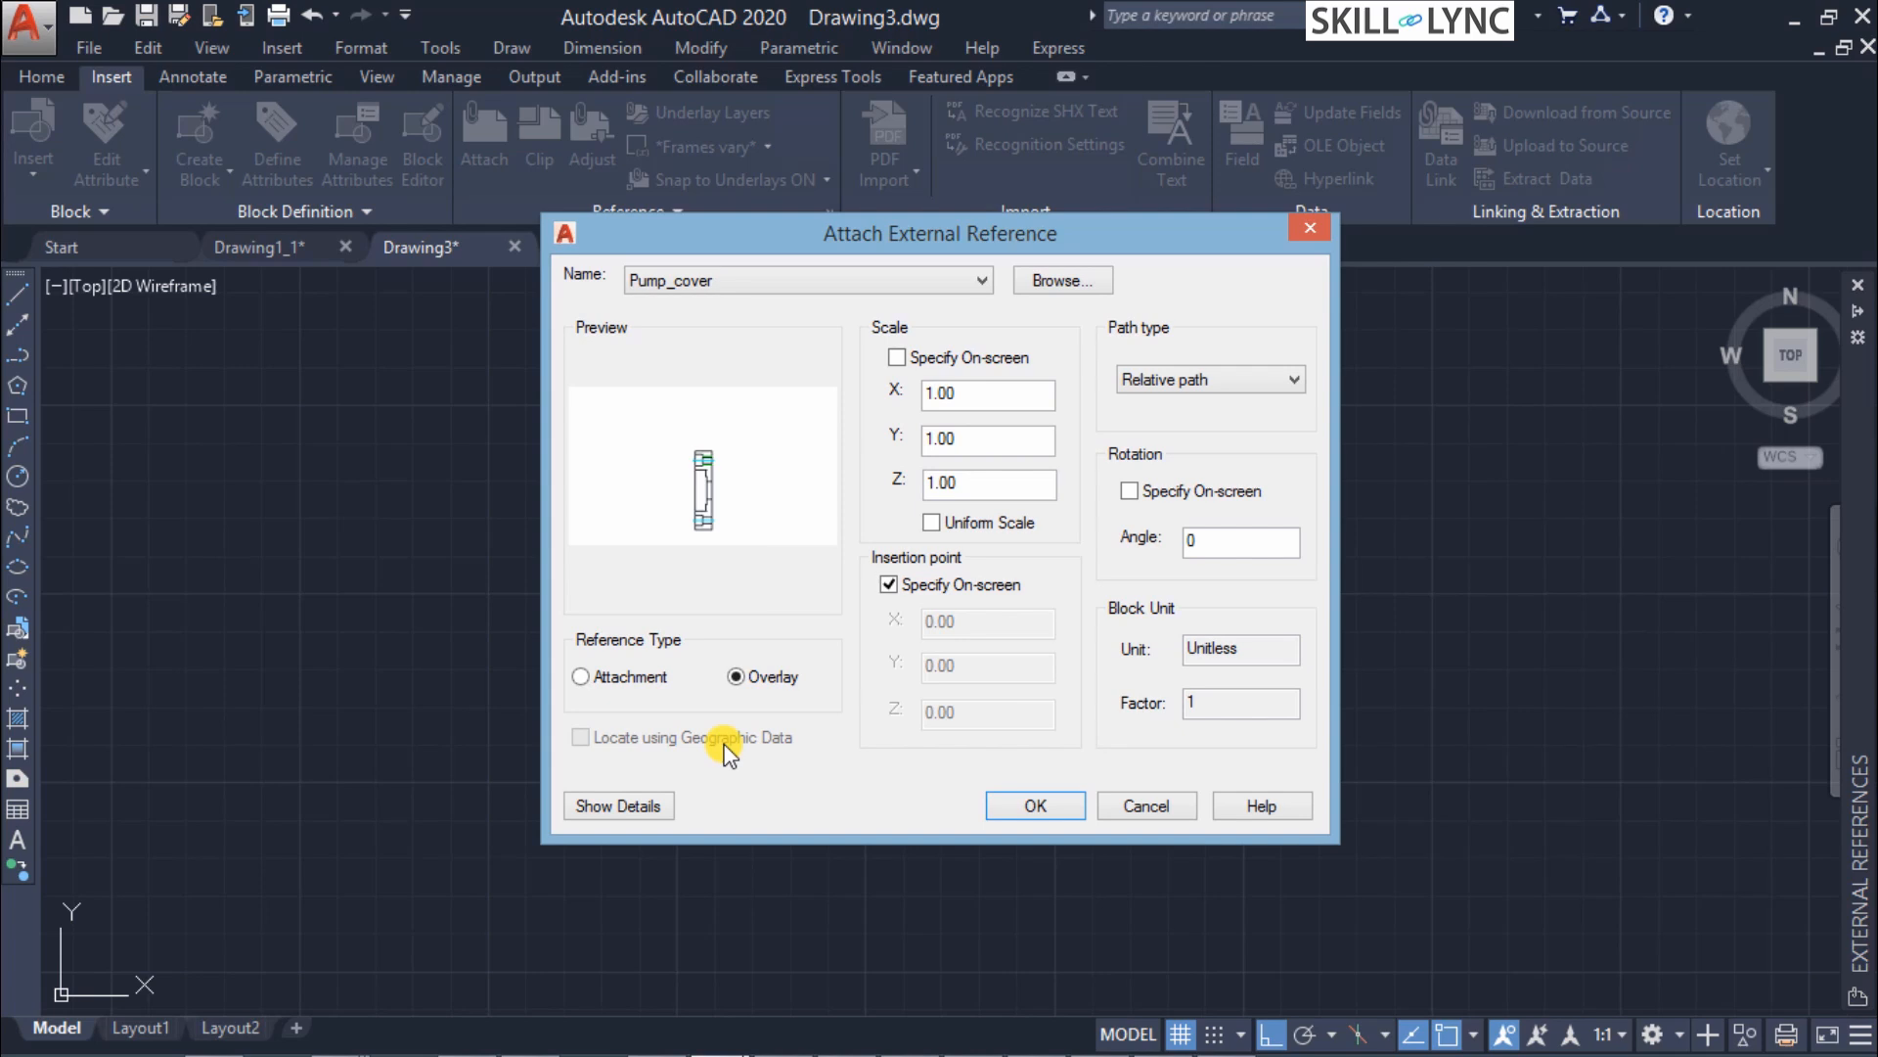
left_click(1033, 806)
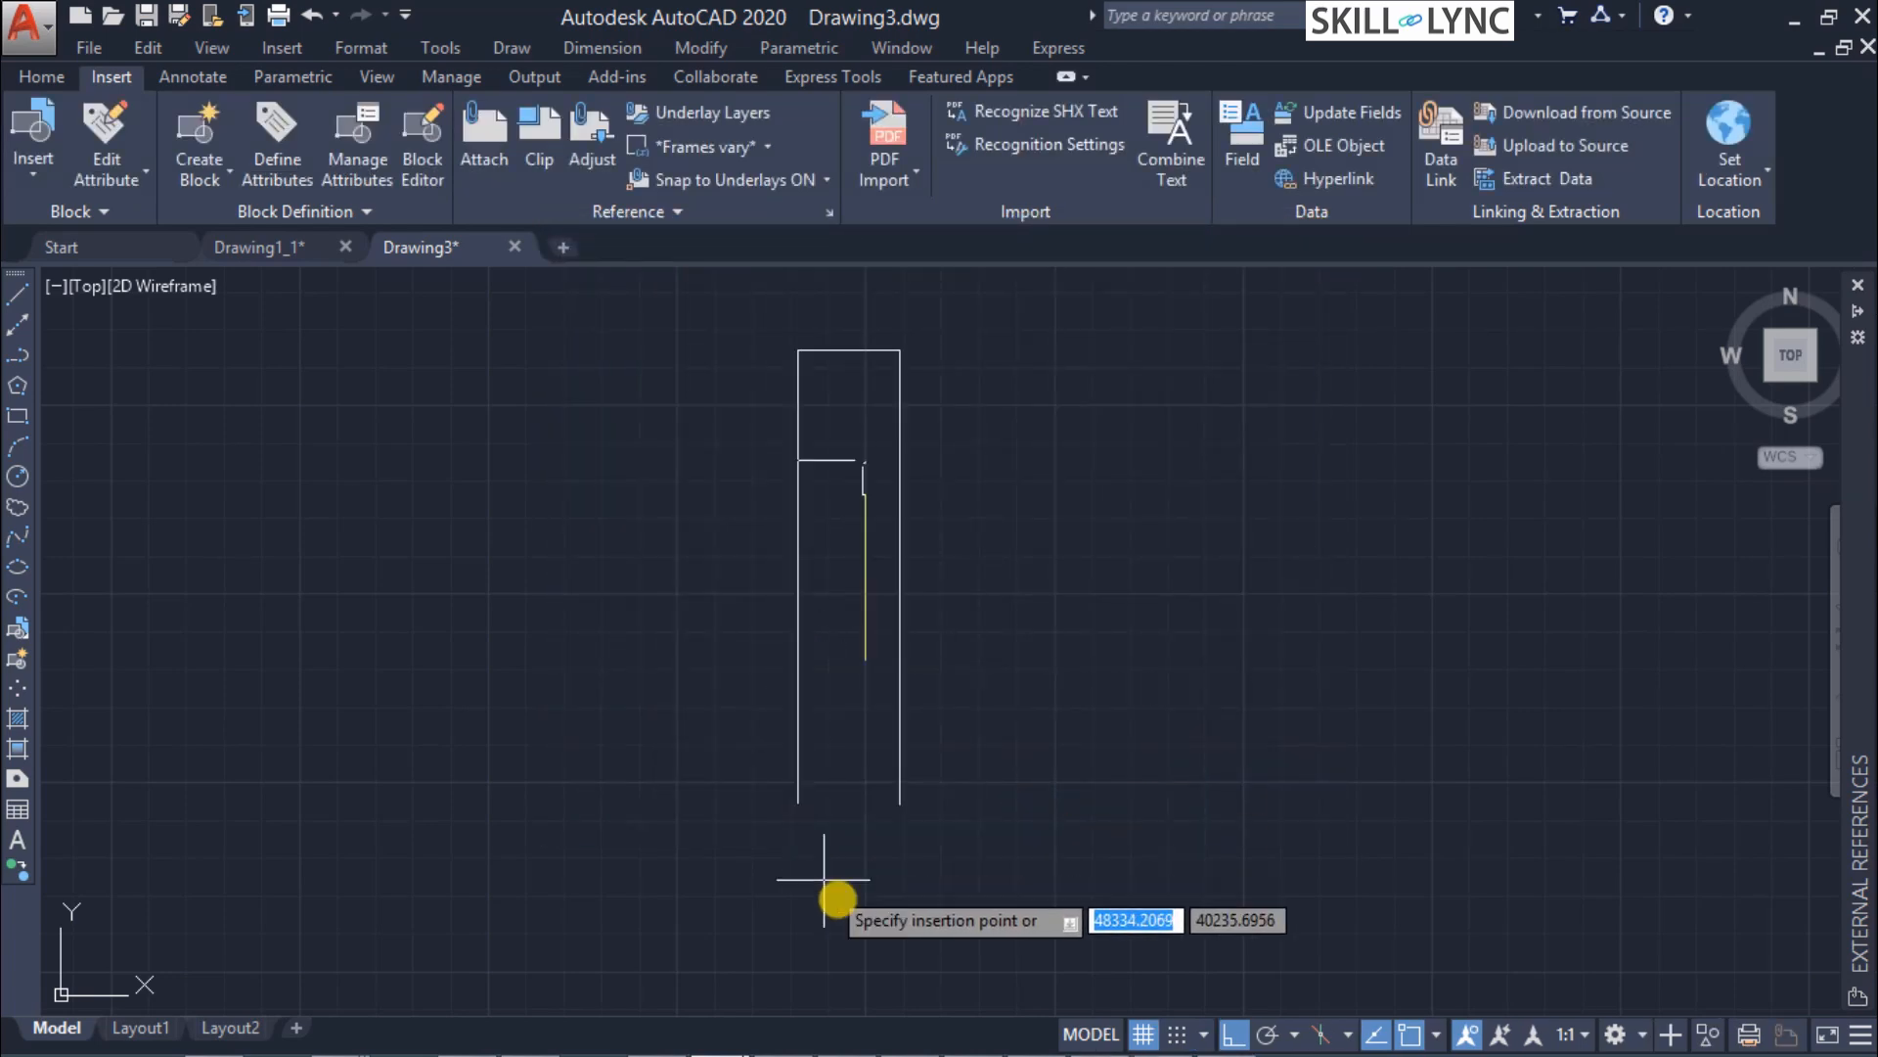
left_click(842, 893)
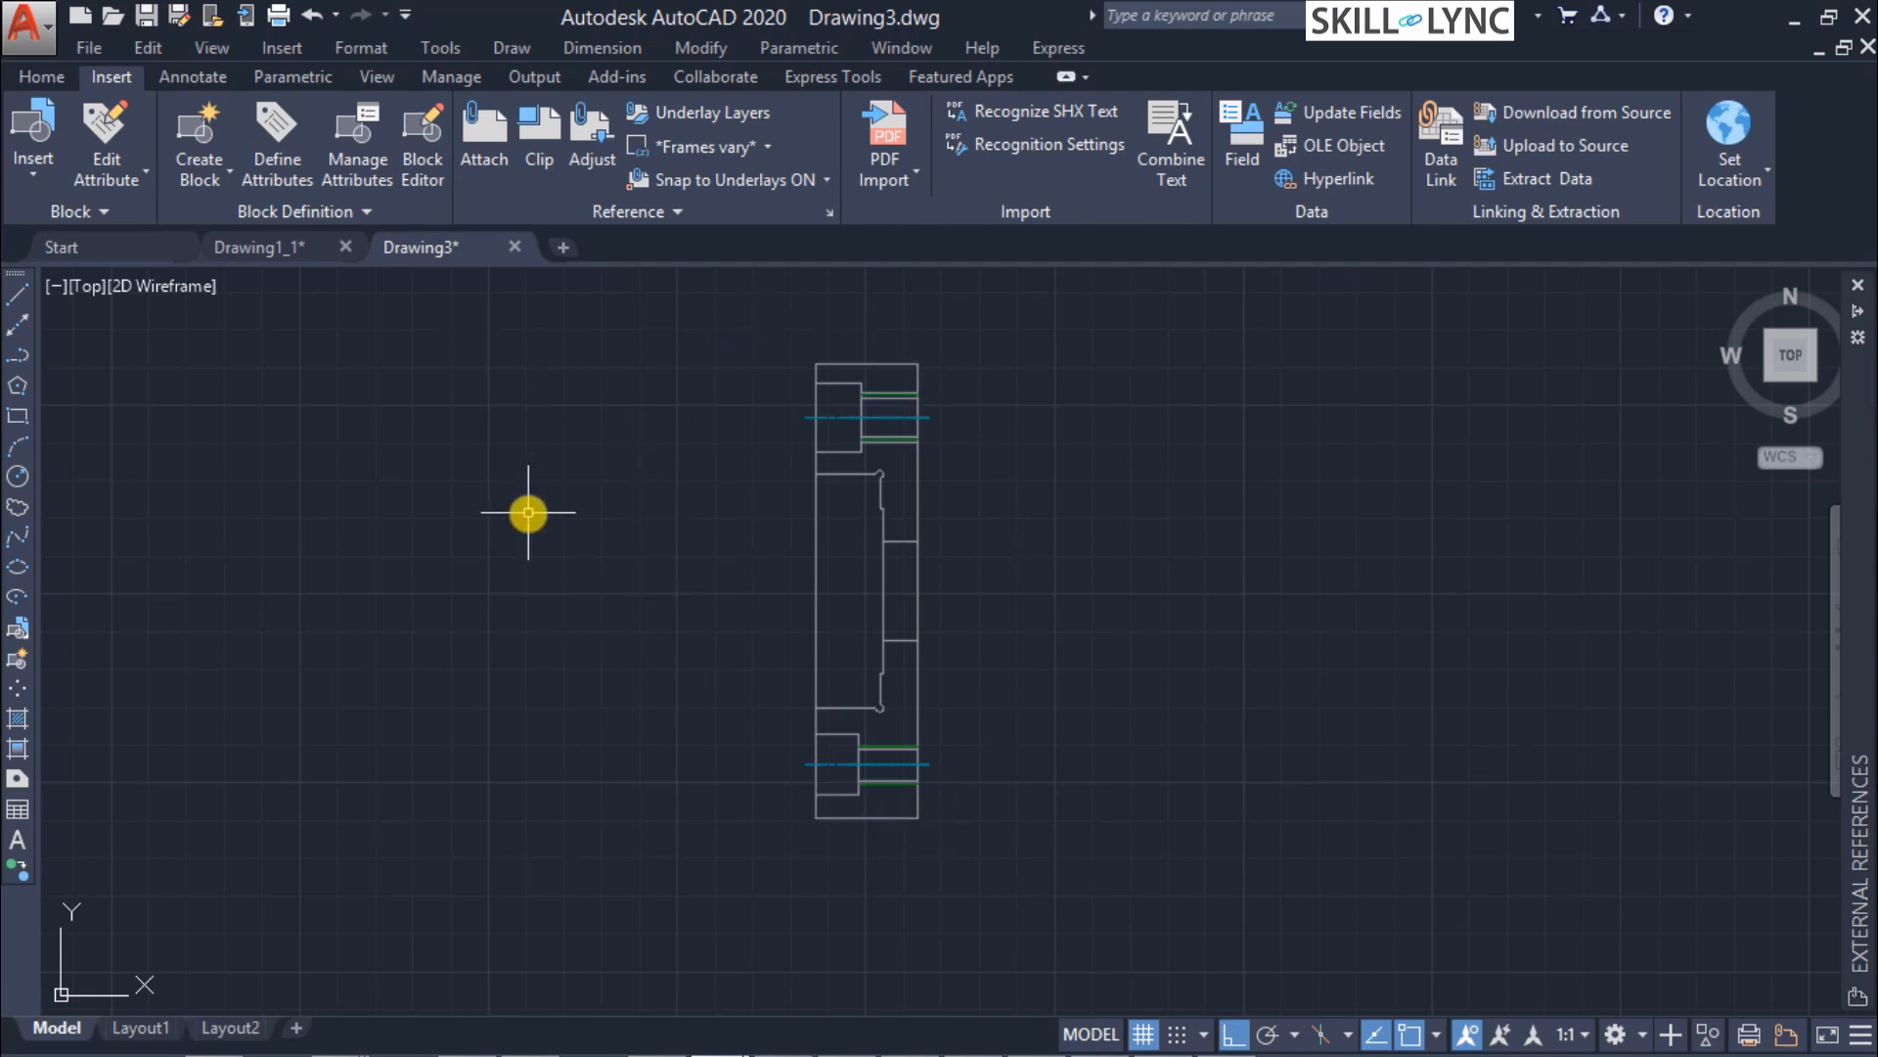
Attach the Pump_wheel drawing as an external reference of type Attachment, placing it to the left of the pump cover.
type("XREF")
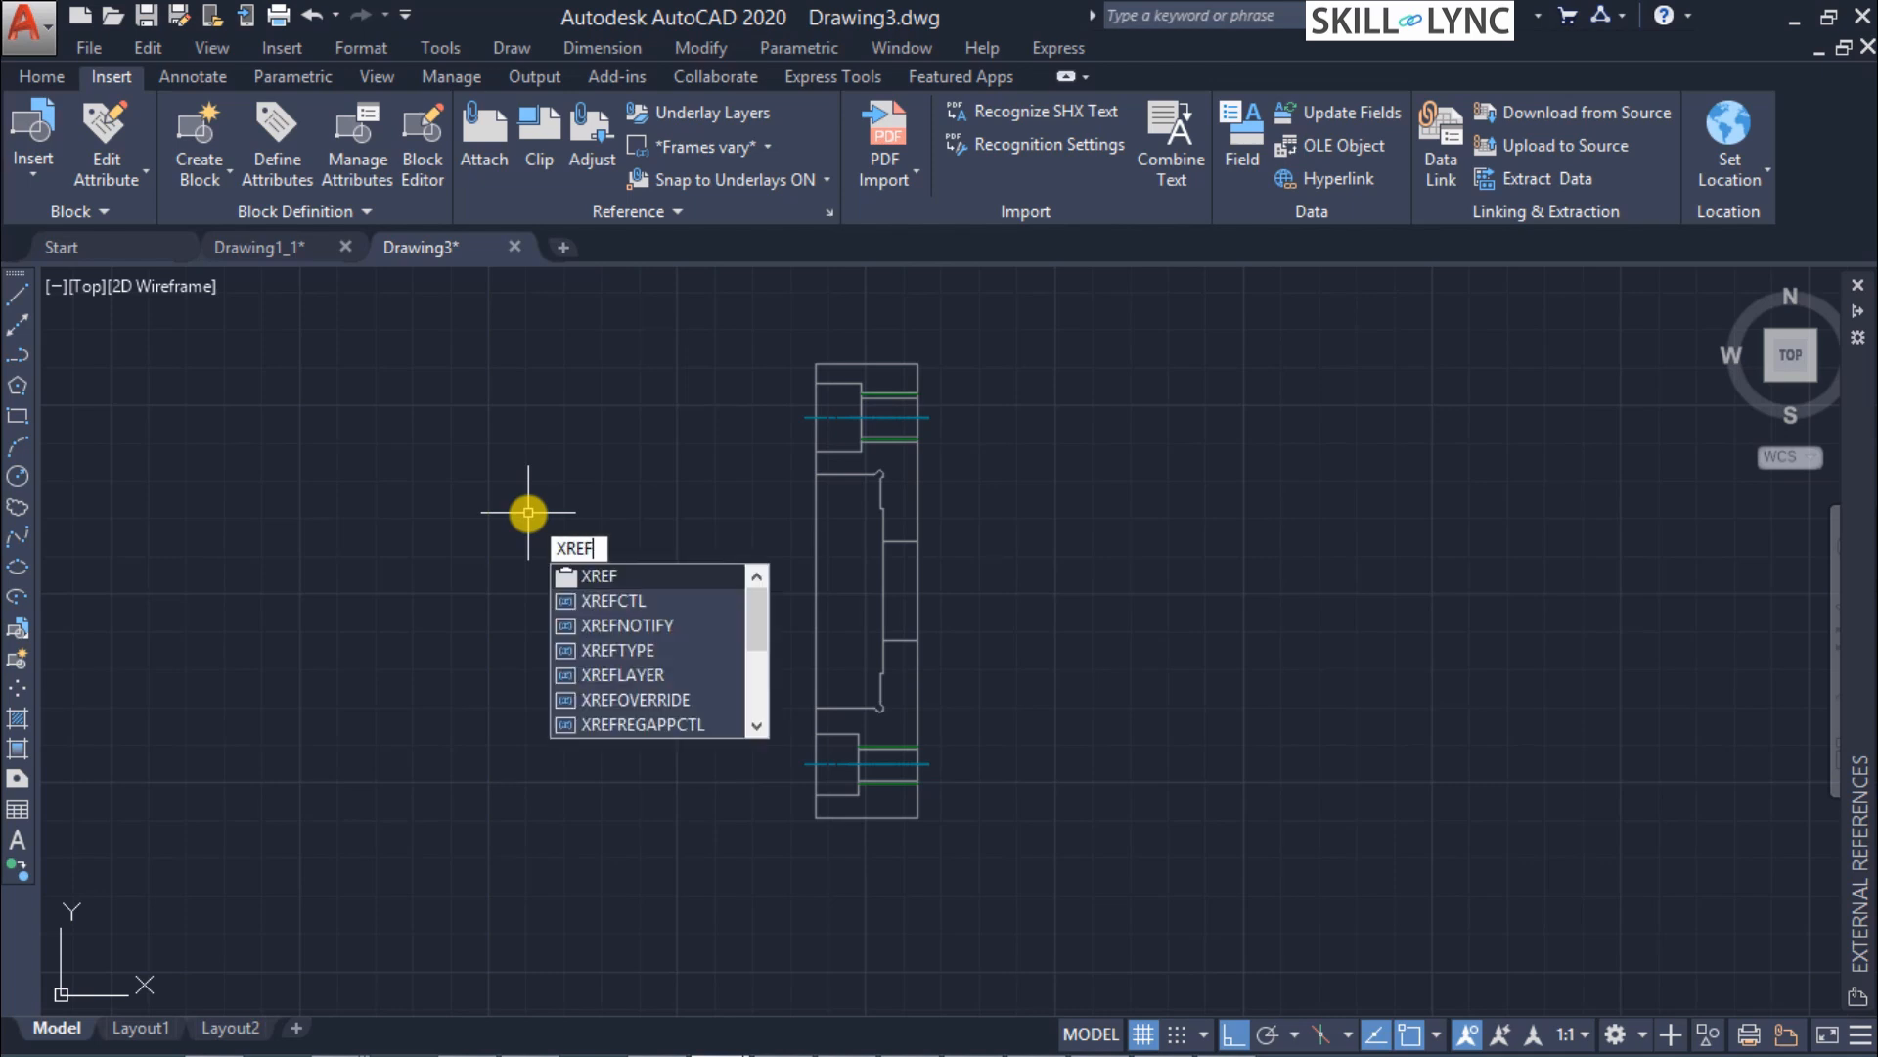
key("Return")
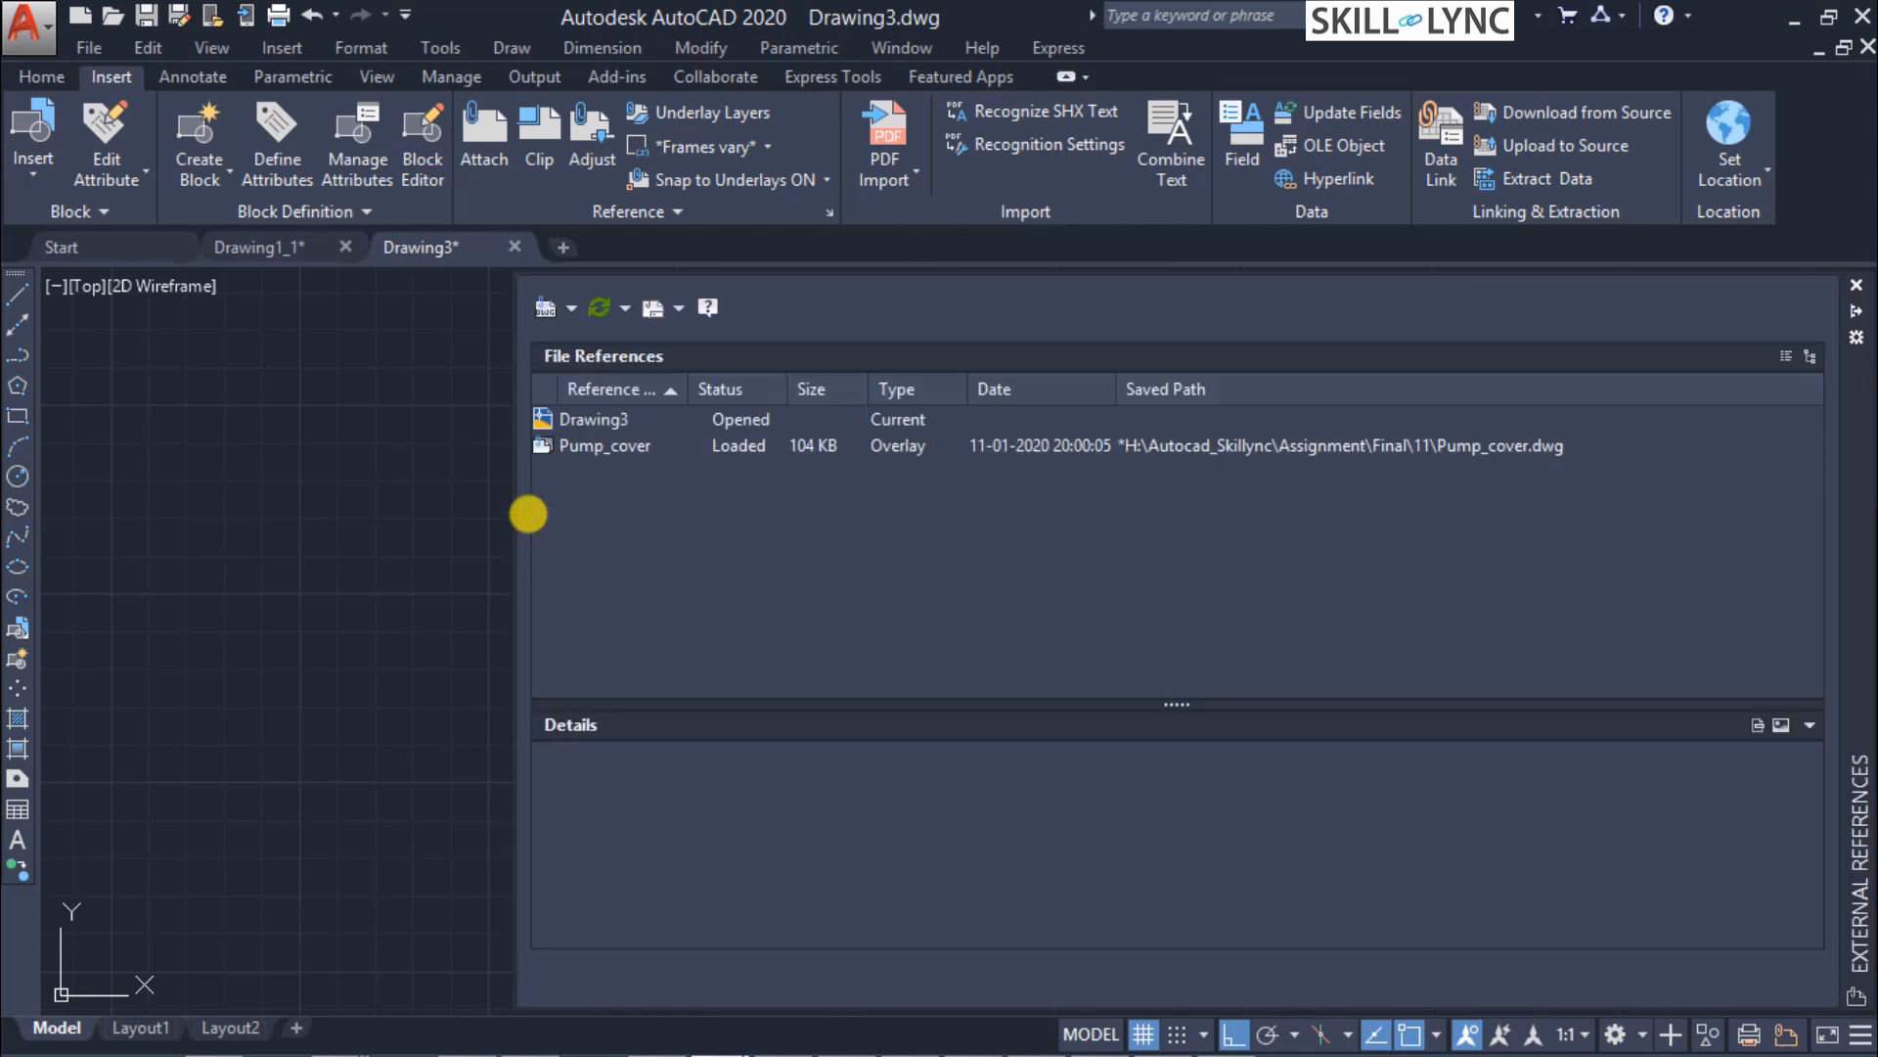
left_click(544, 311)
left_click(554, 309)
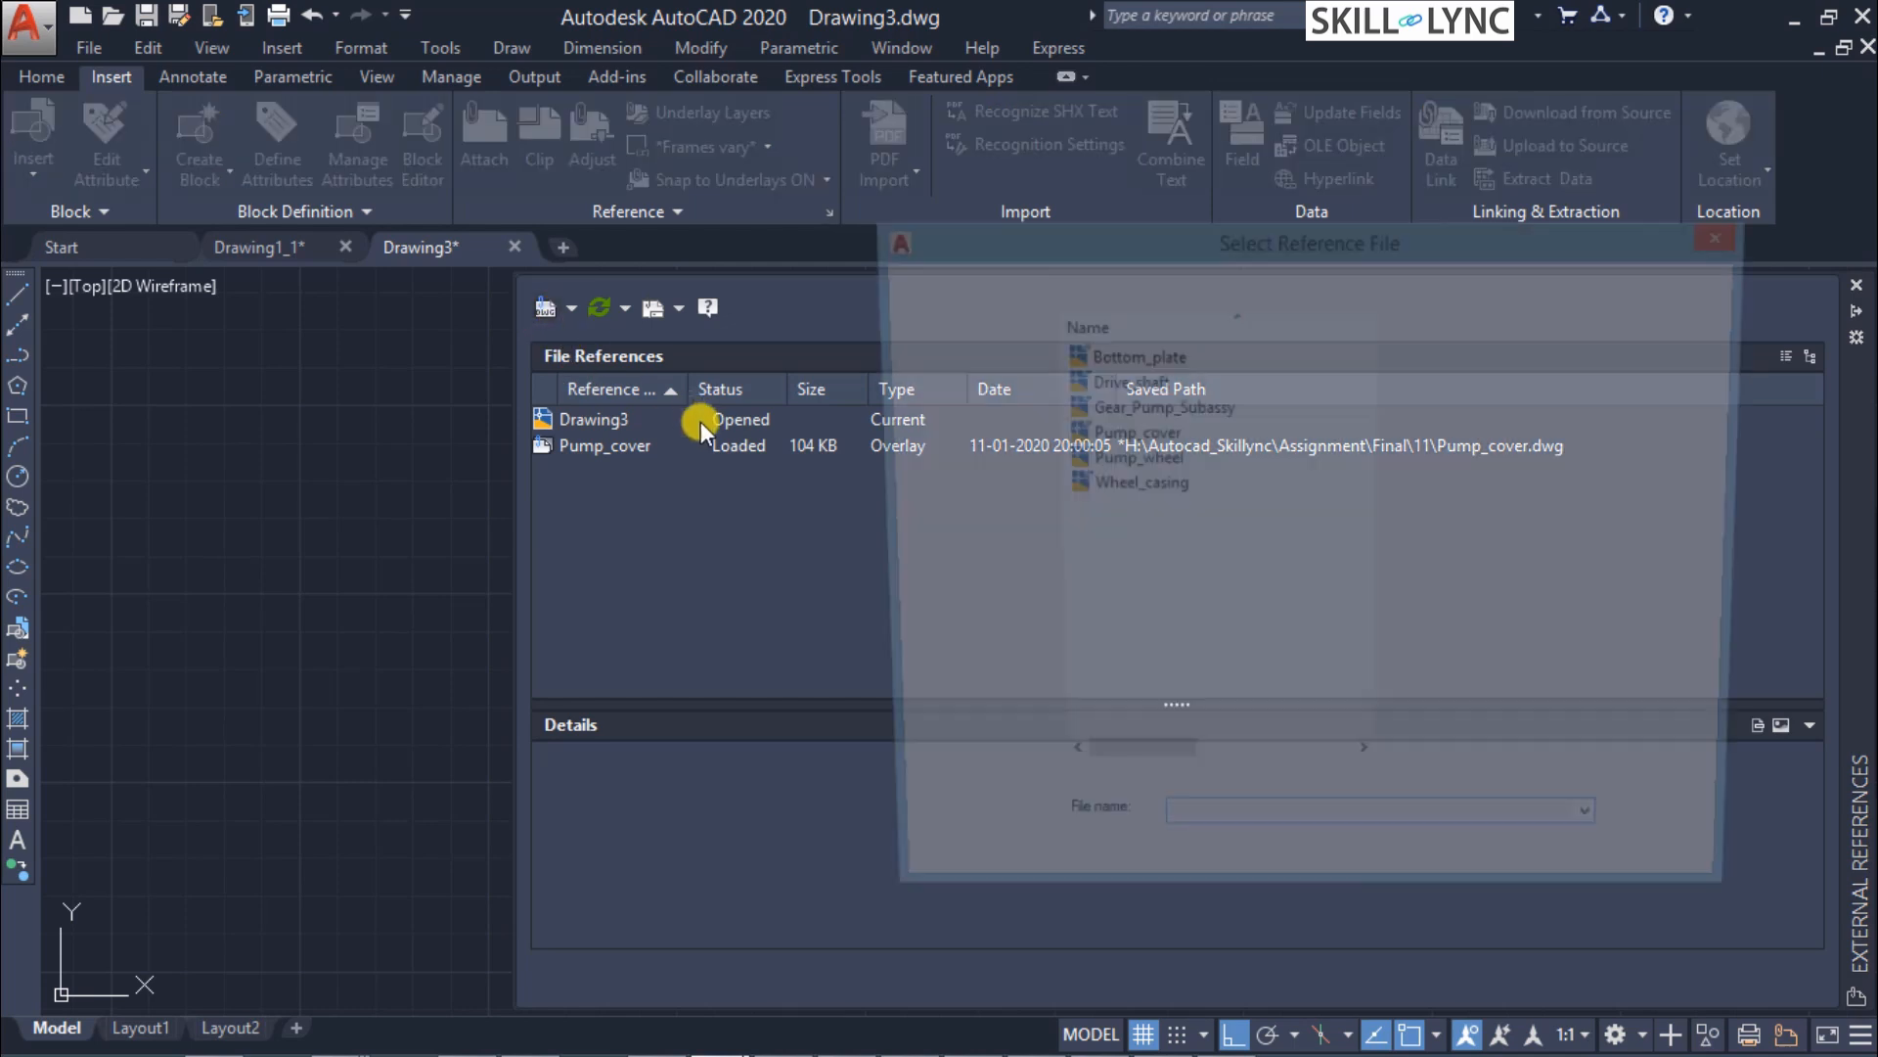
left_click(1125, 460)
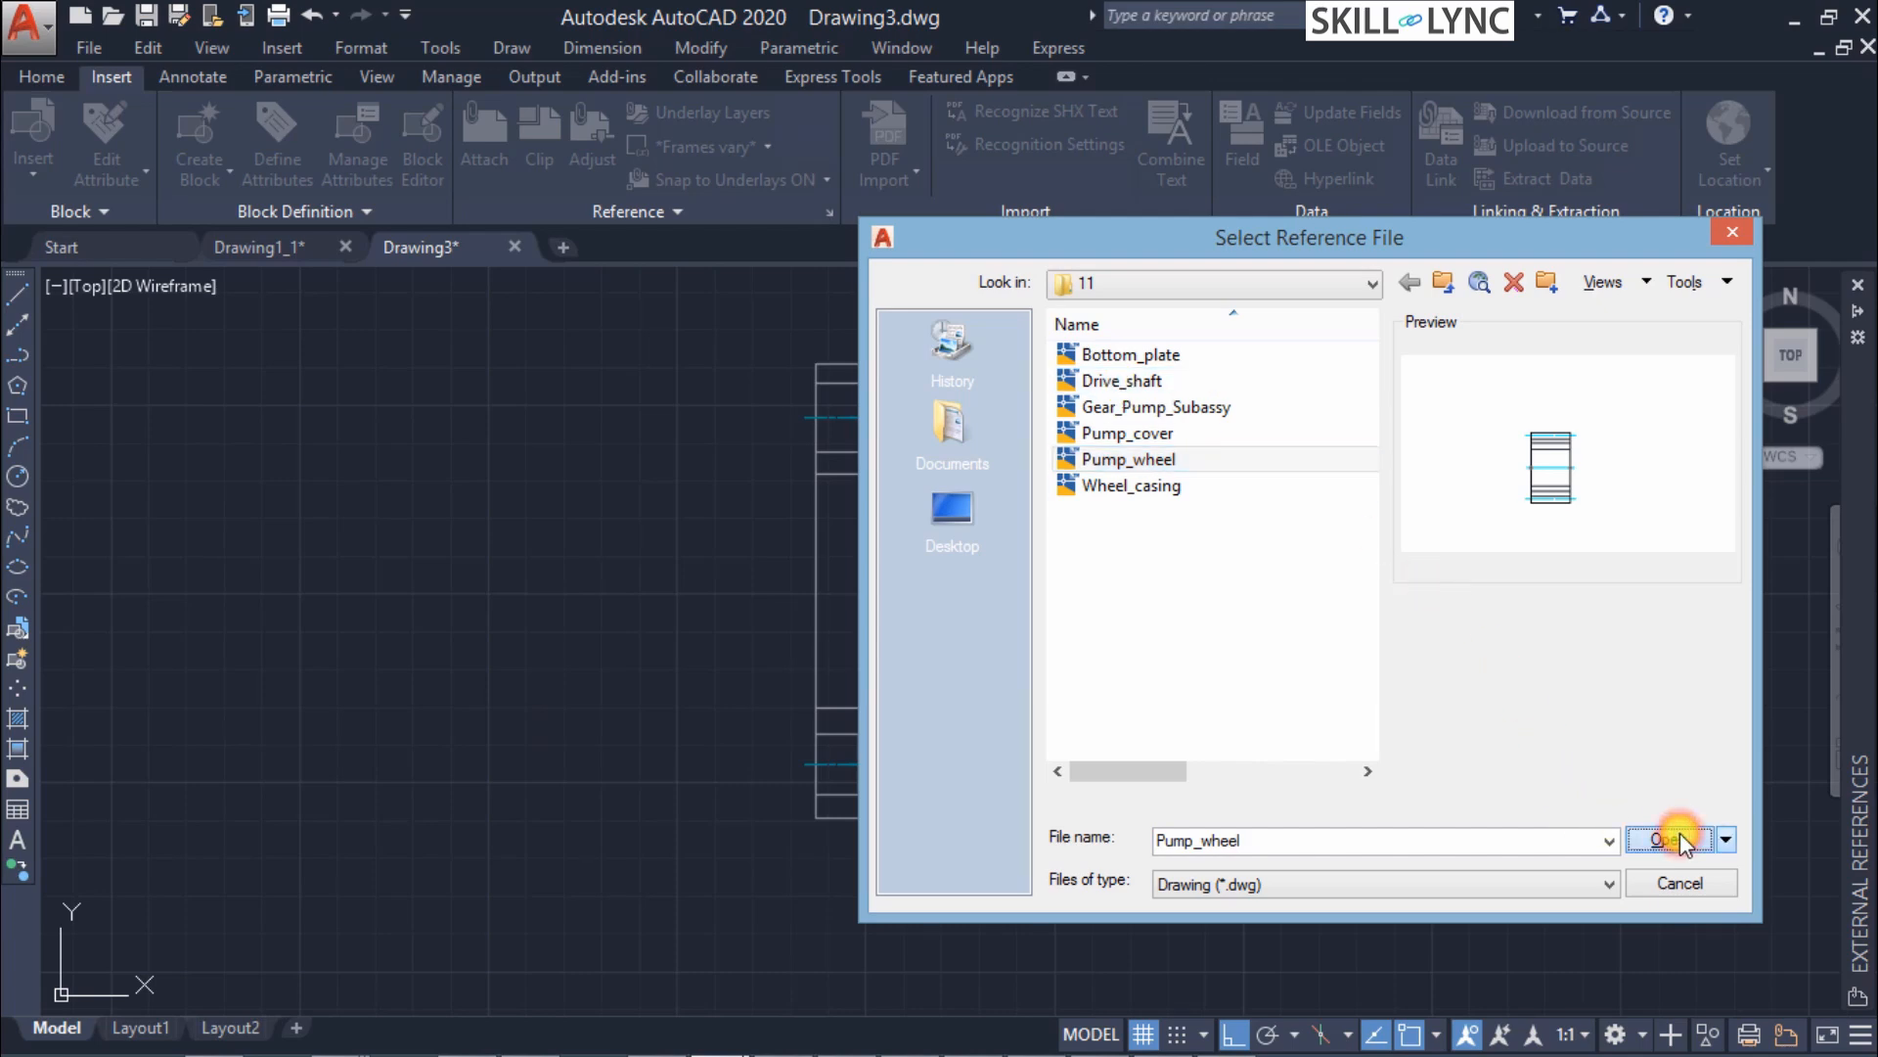
left_click(1679, 839)
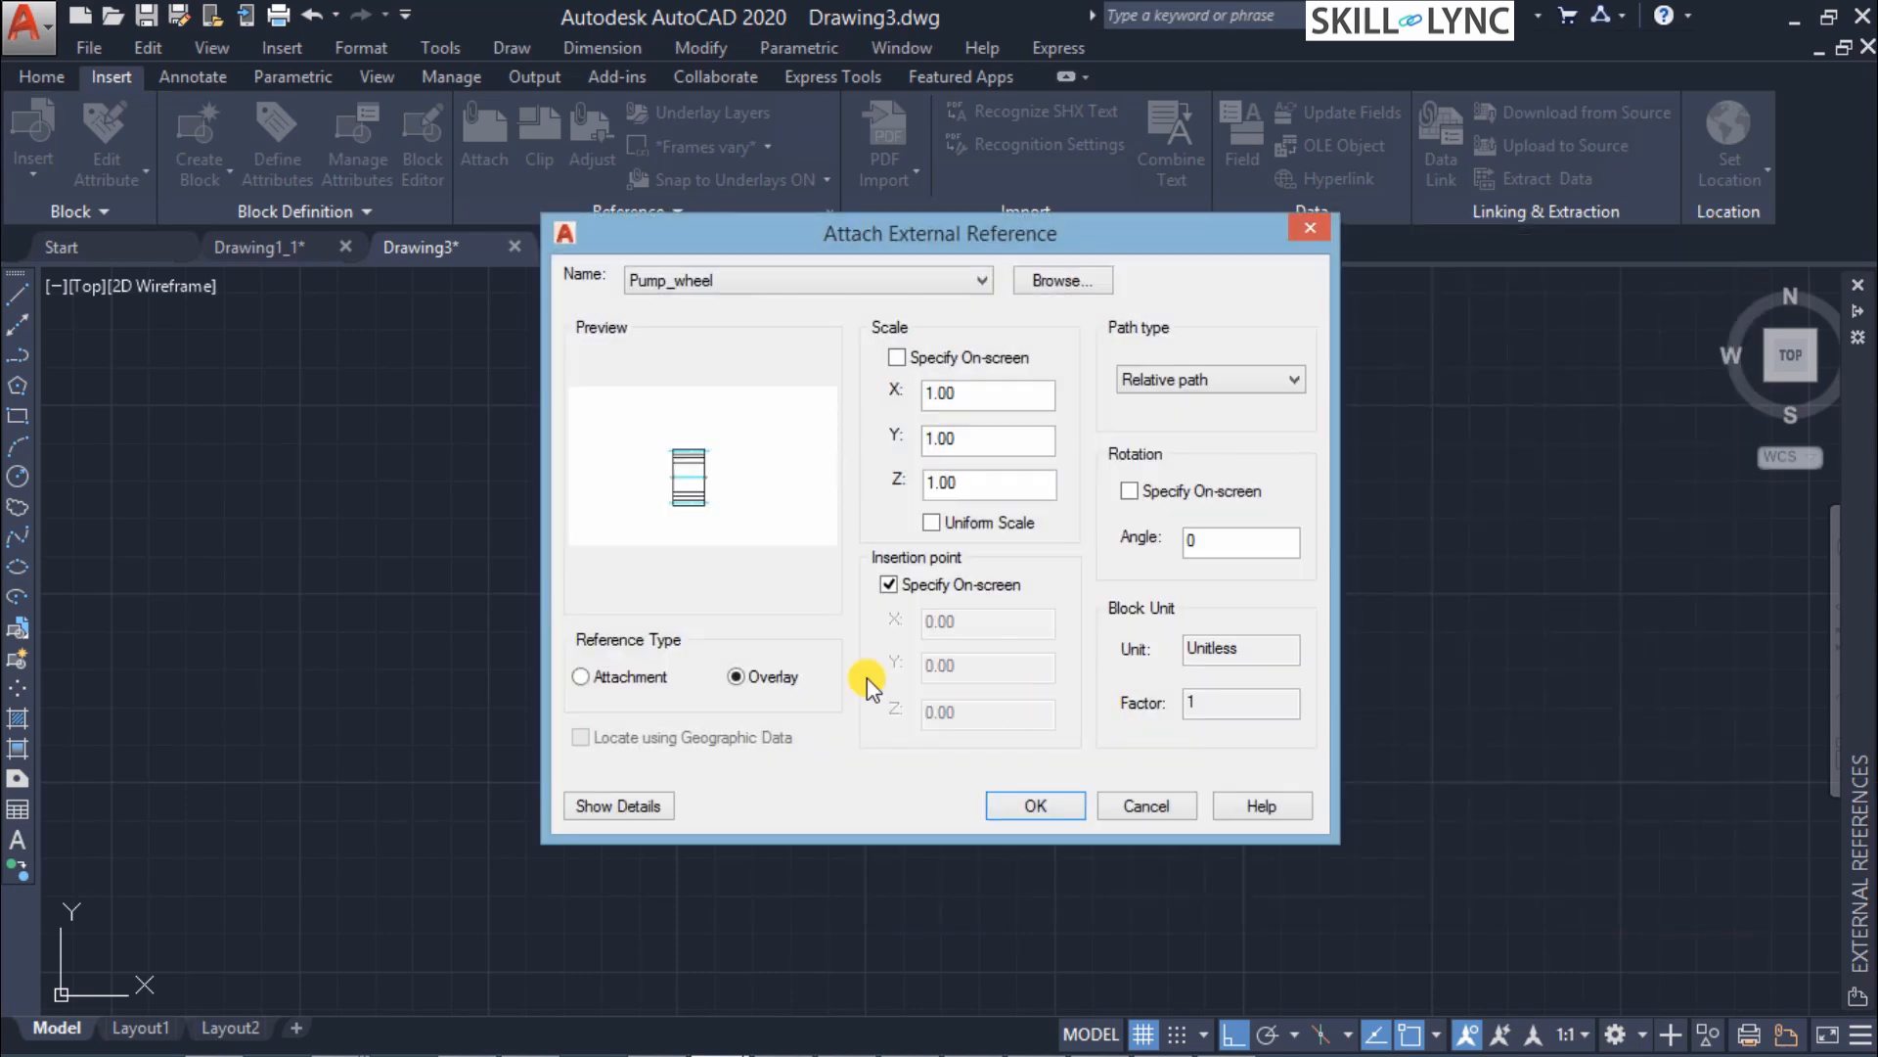
left_click(625, 677)
left_click(1031, 812)
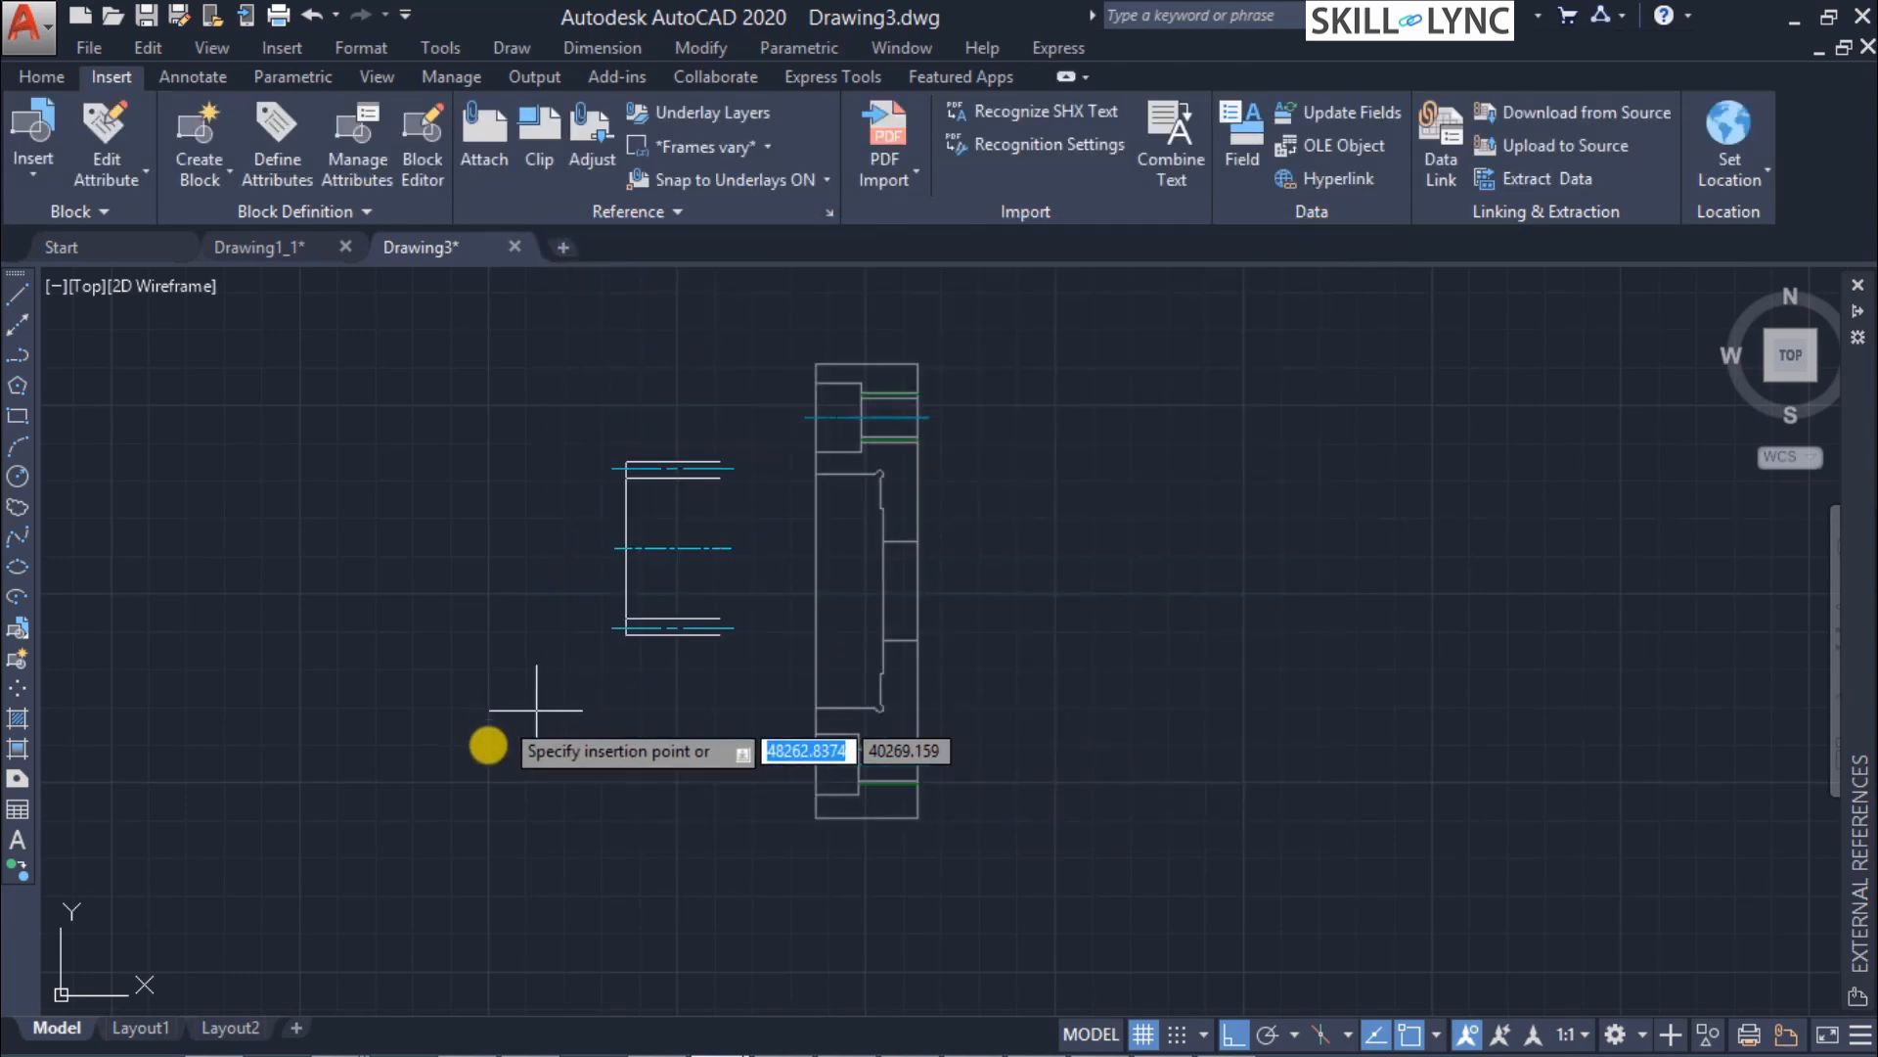
left_click(494, 762)
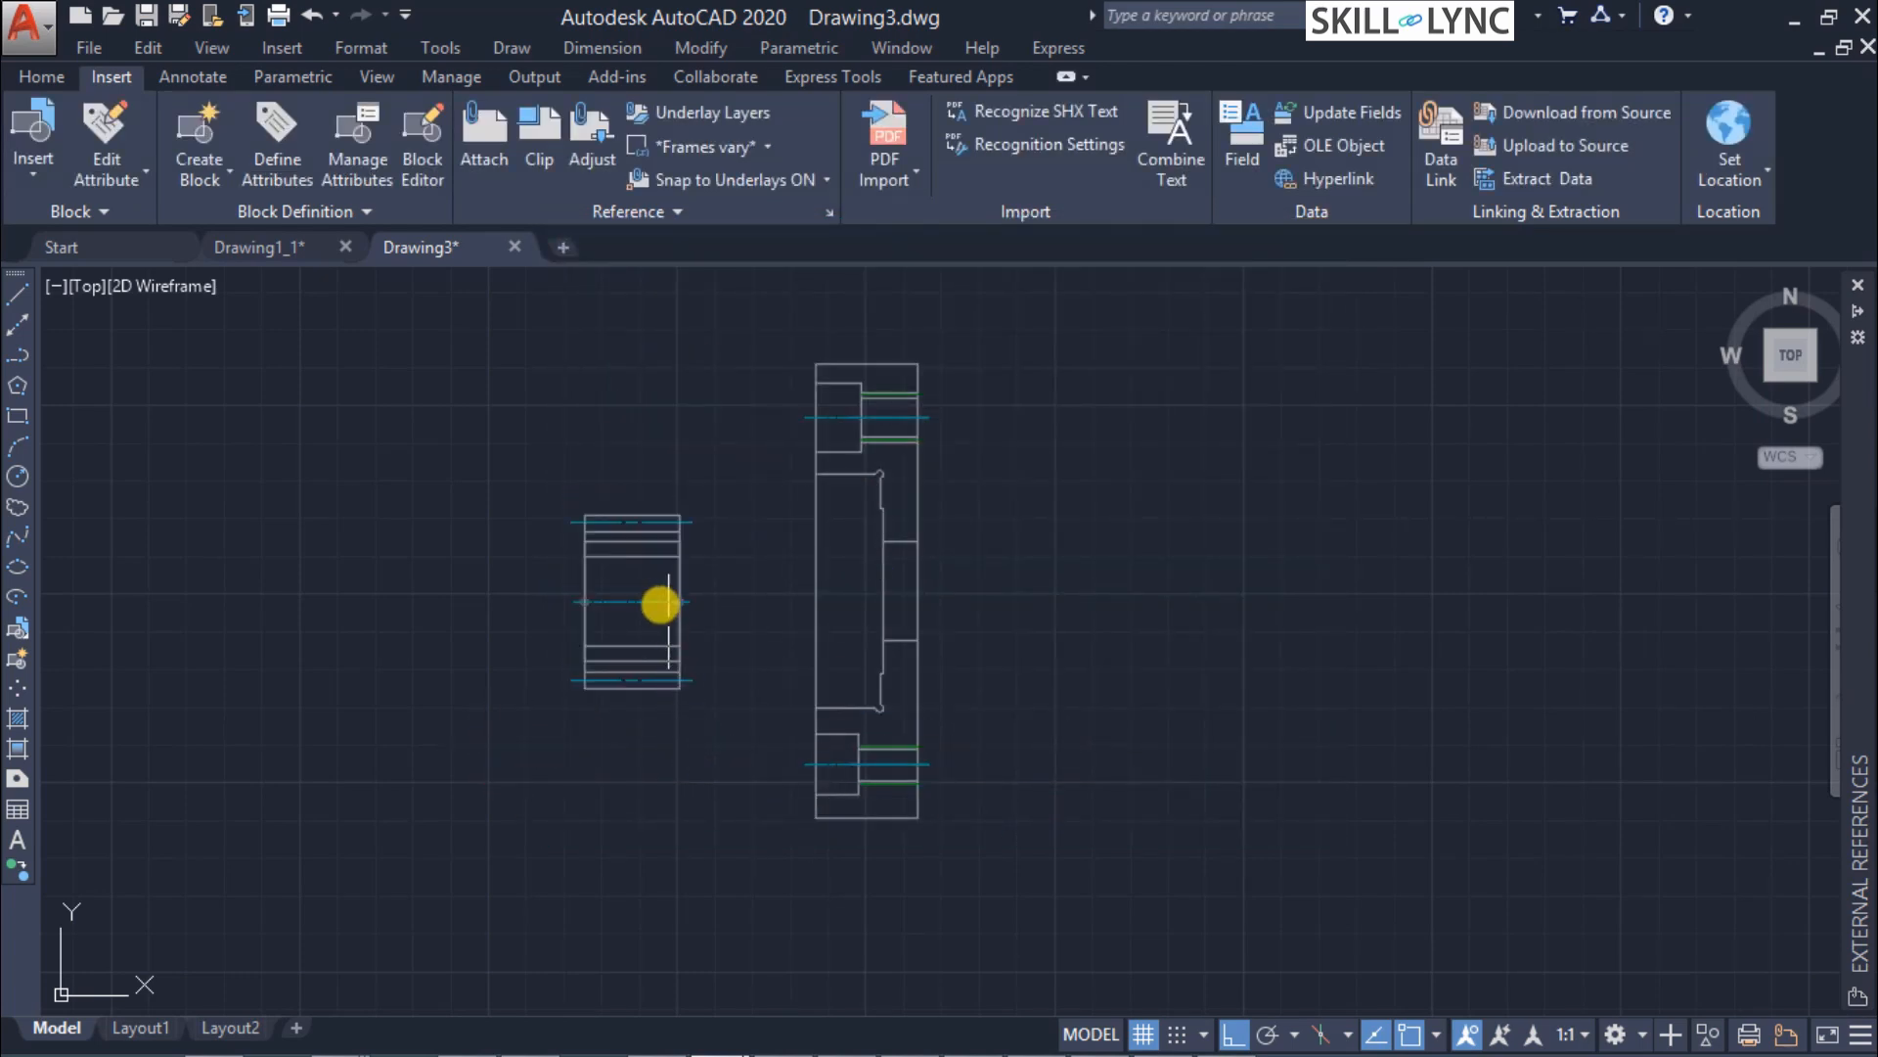
Open the Reference Edit dialog for the Pump_cover reference to view its options, and cancel without editing.
left_click(680, 592)
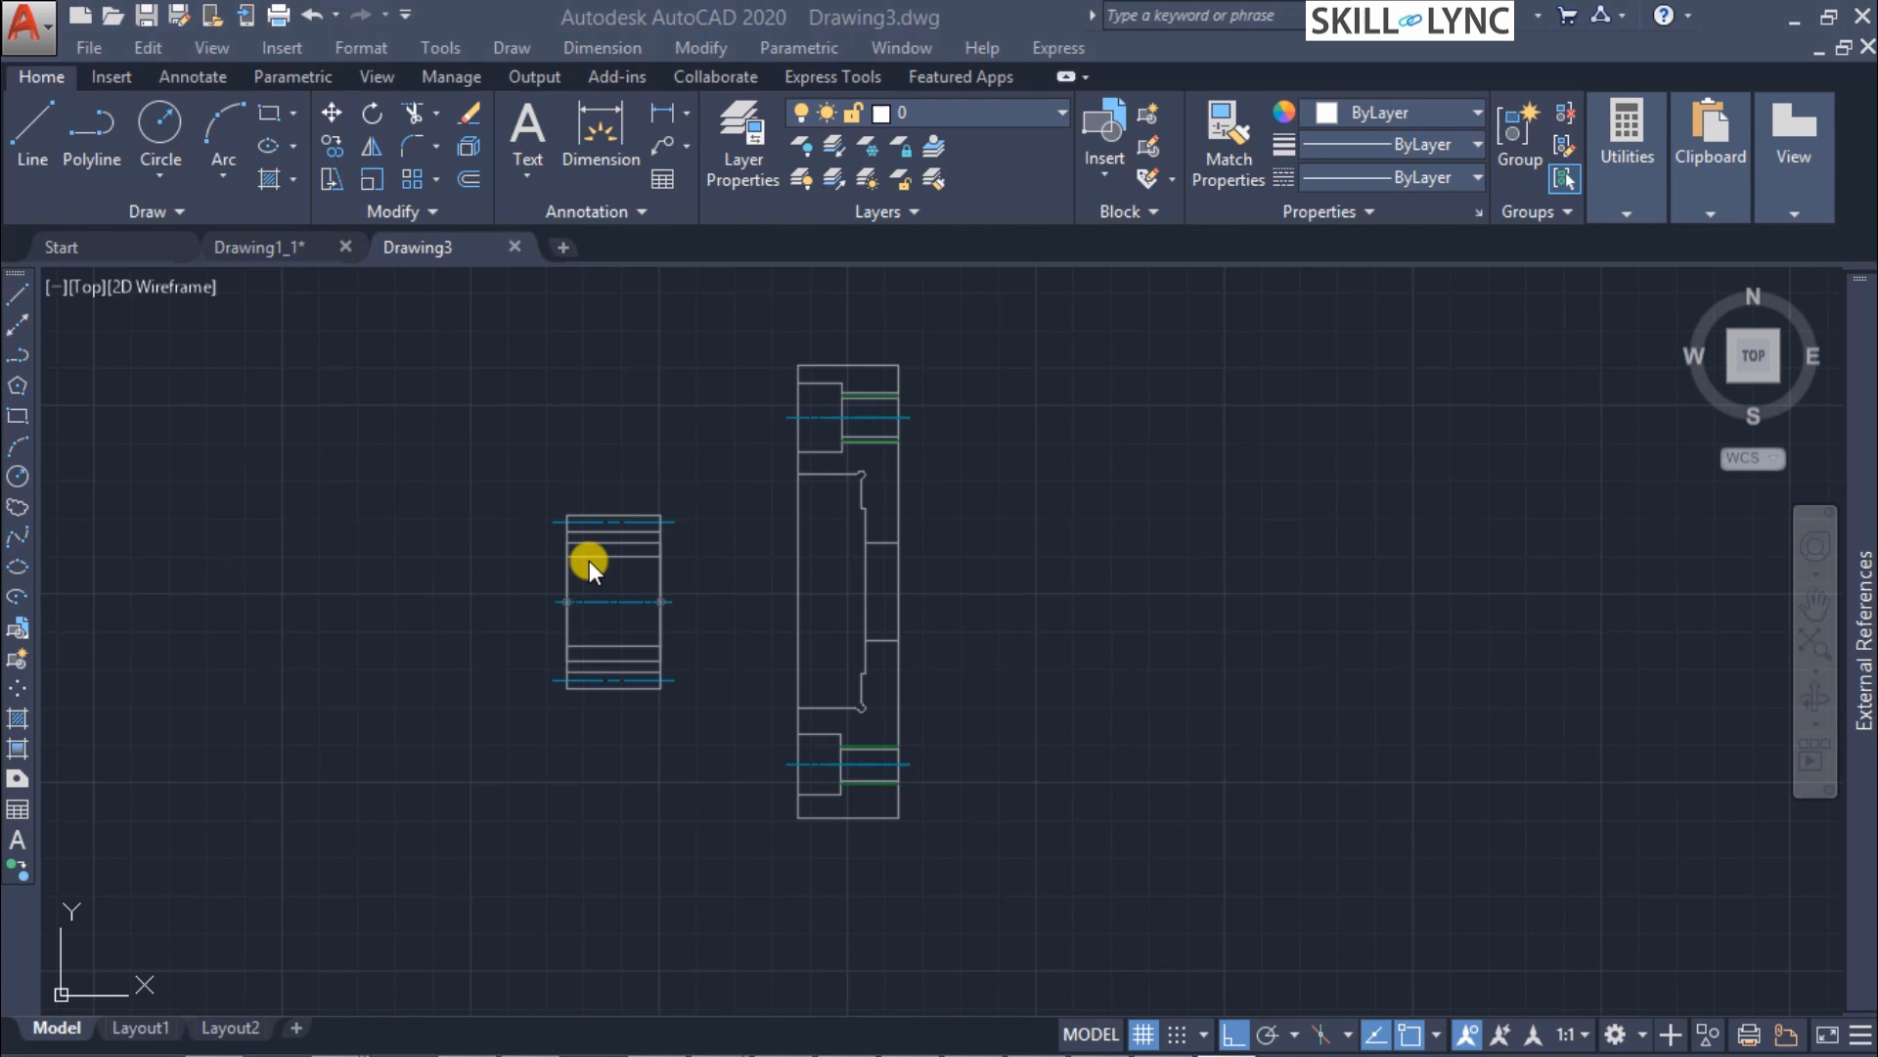
left_click(826, 475)
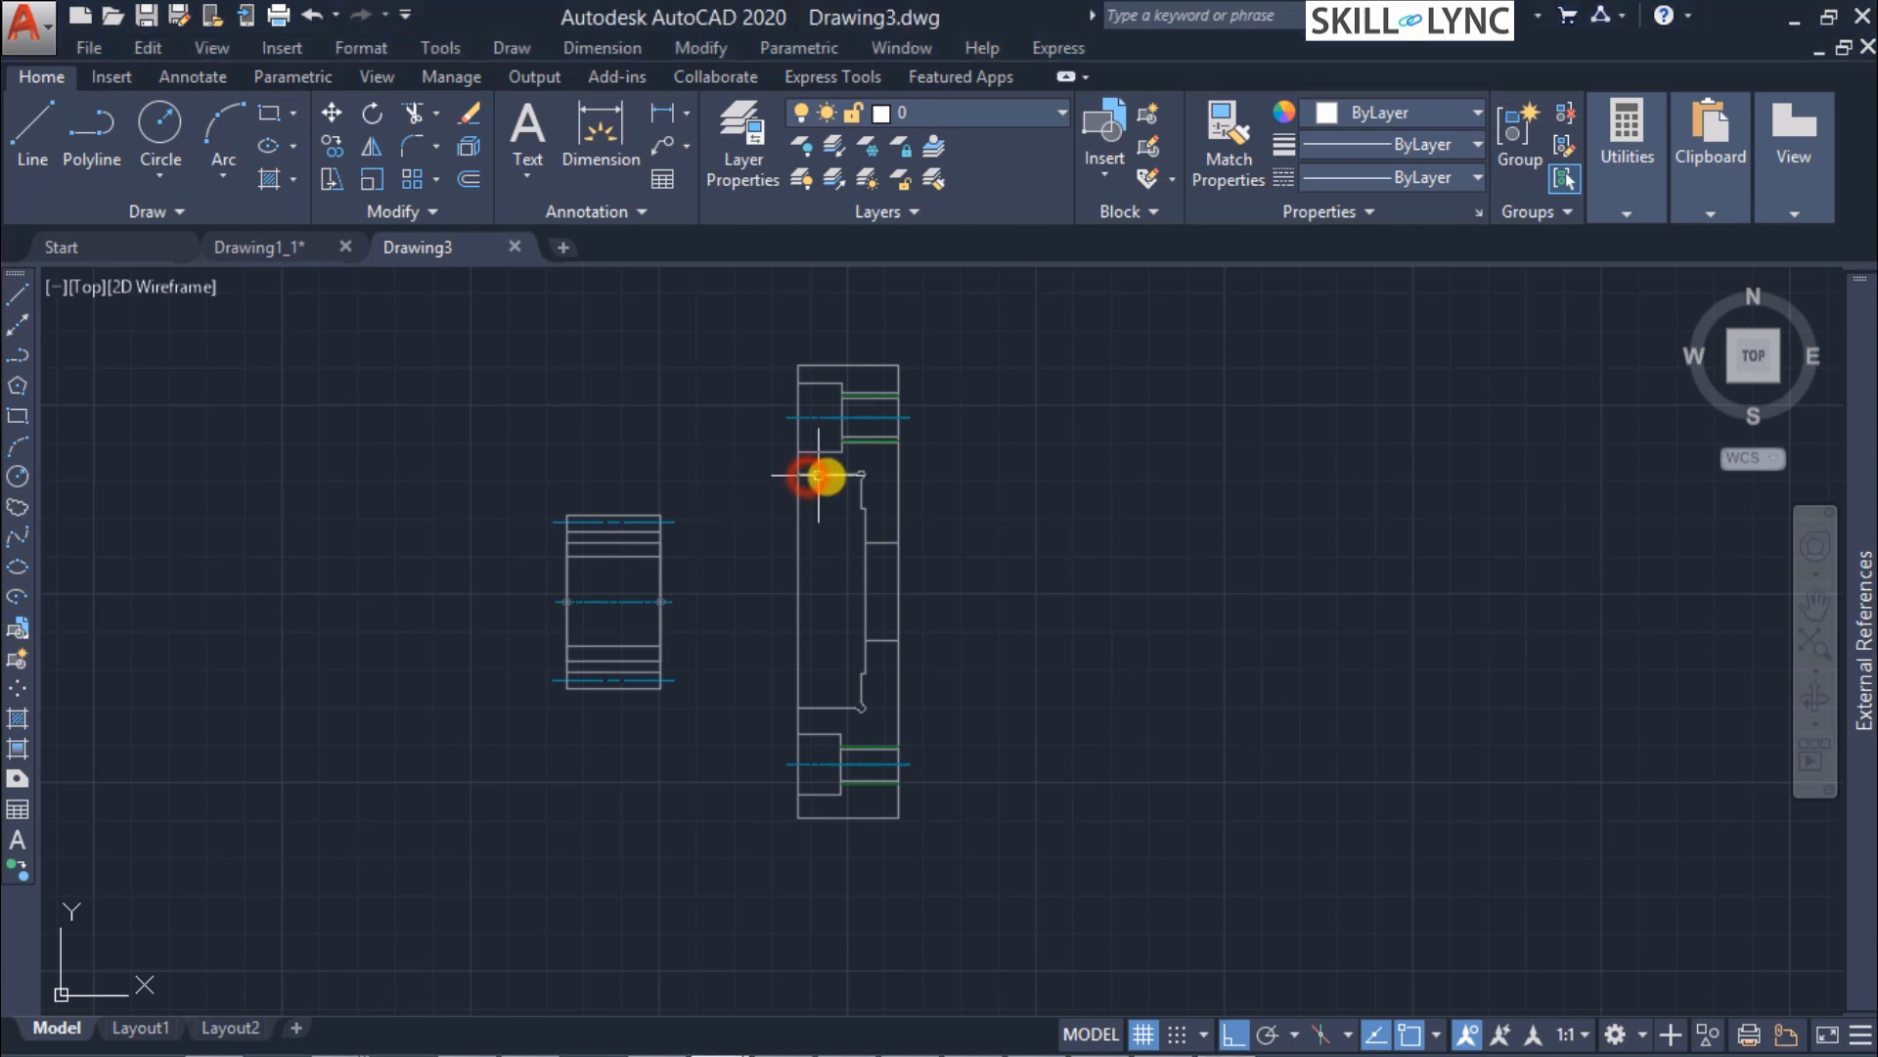
double_click(826, 475)
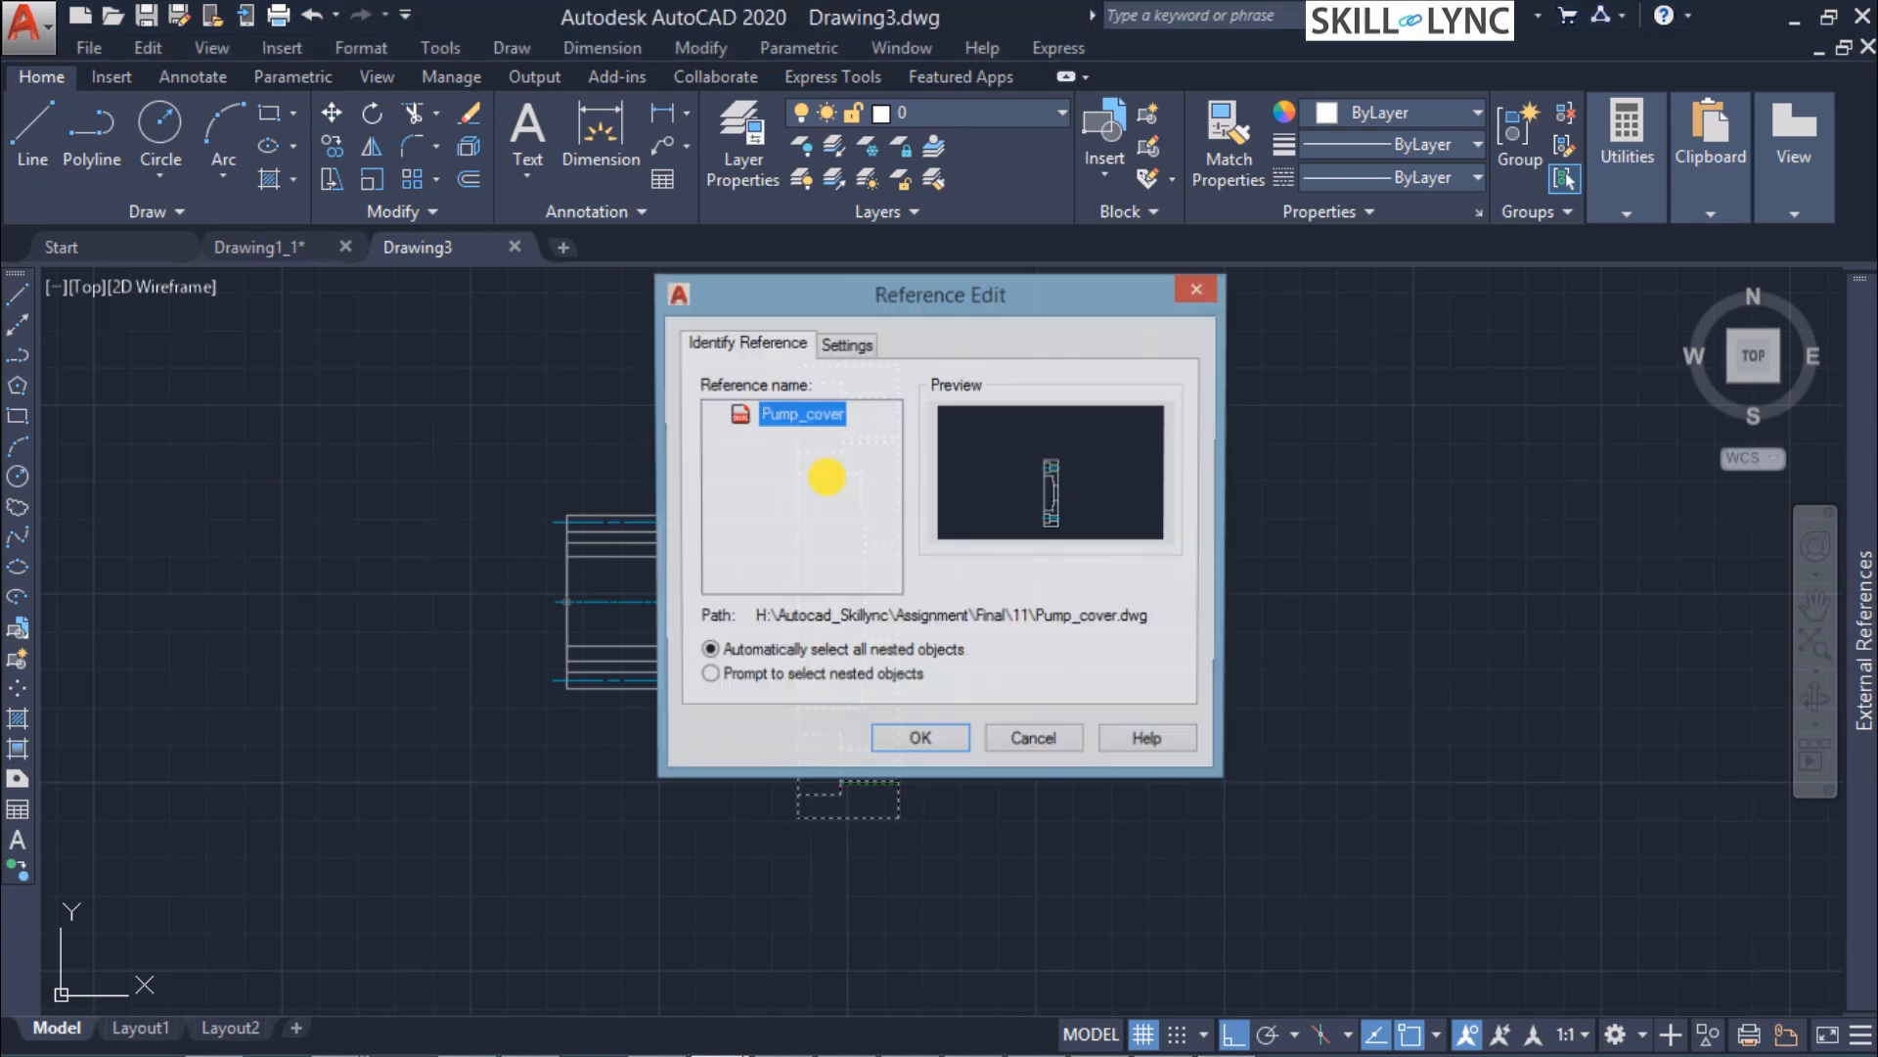
left_click(1030, 743)
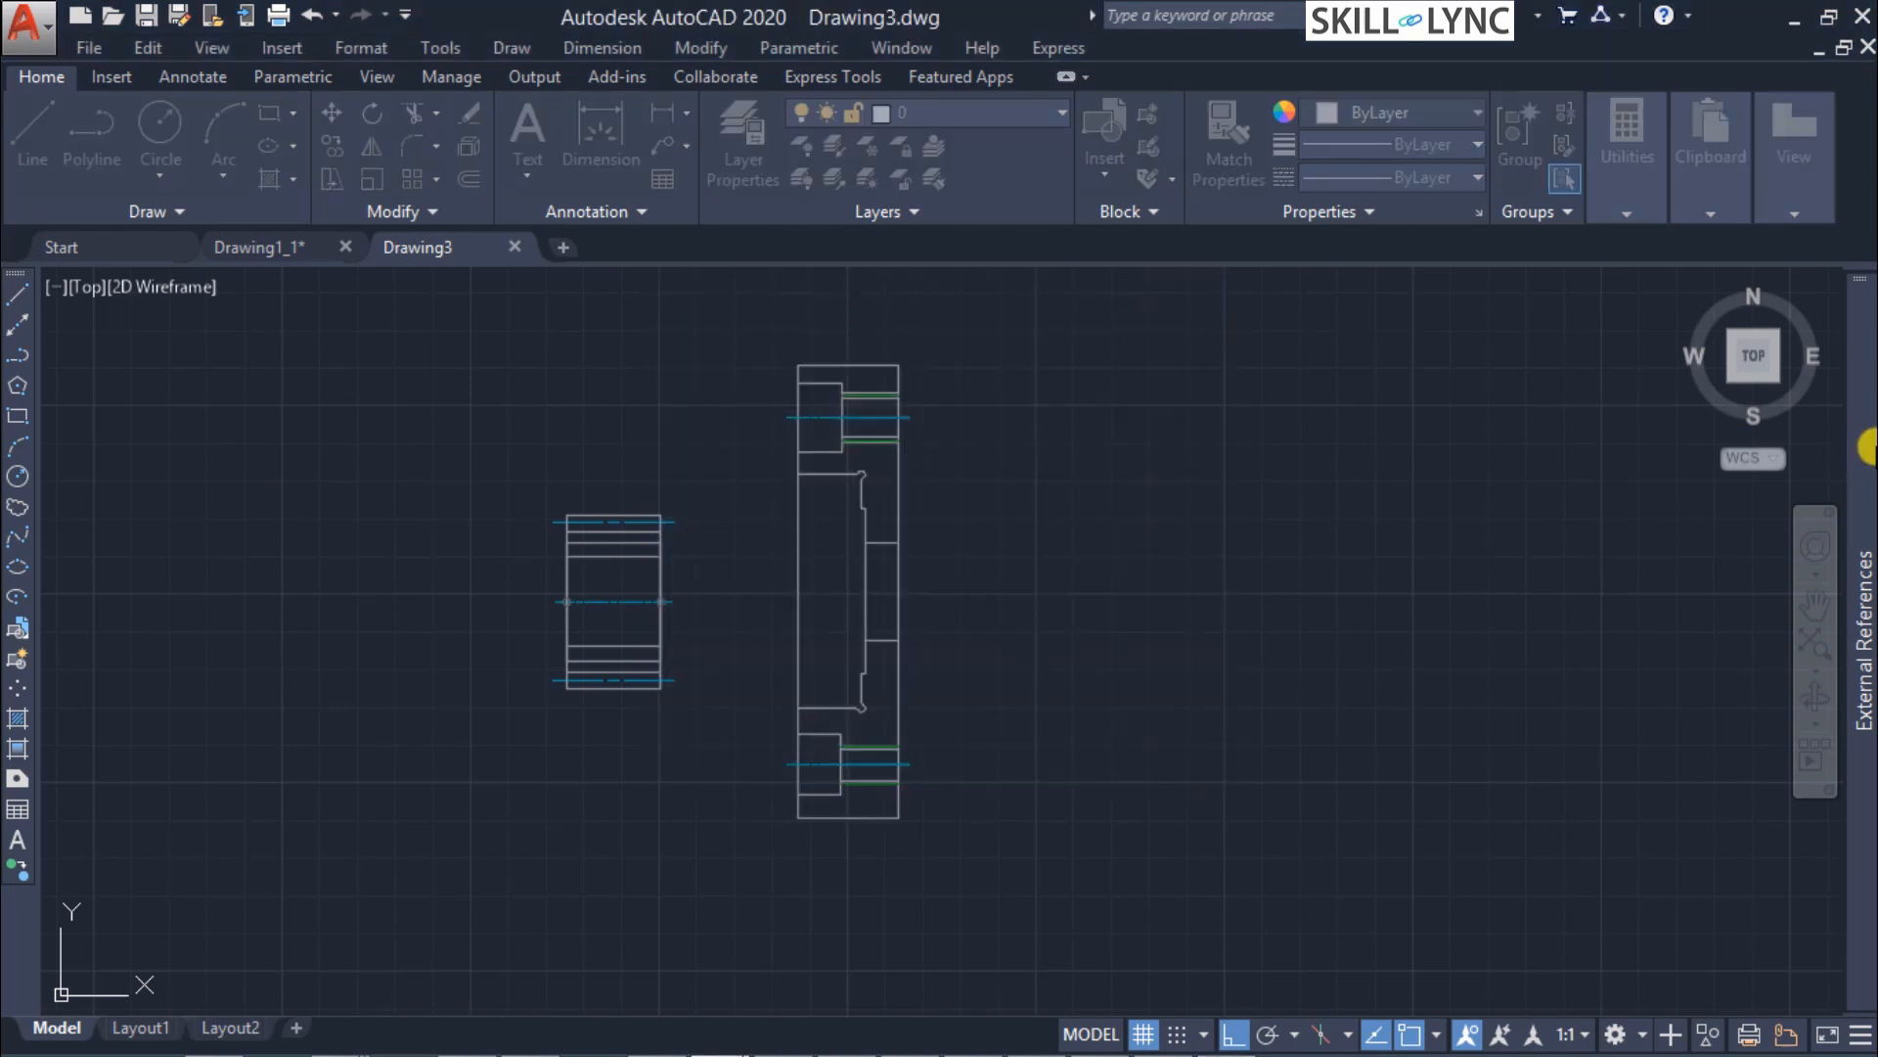
View the details of the Pump_wheel and Pump_cover entries in the External References palette.
left_click(1866, 450)
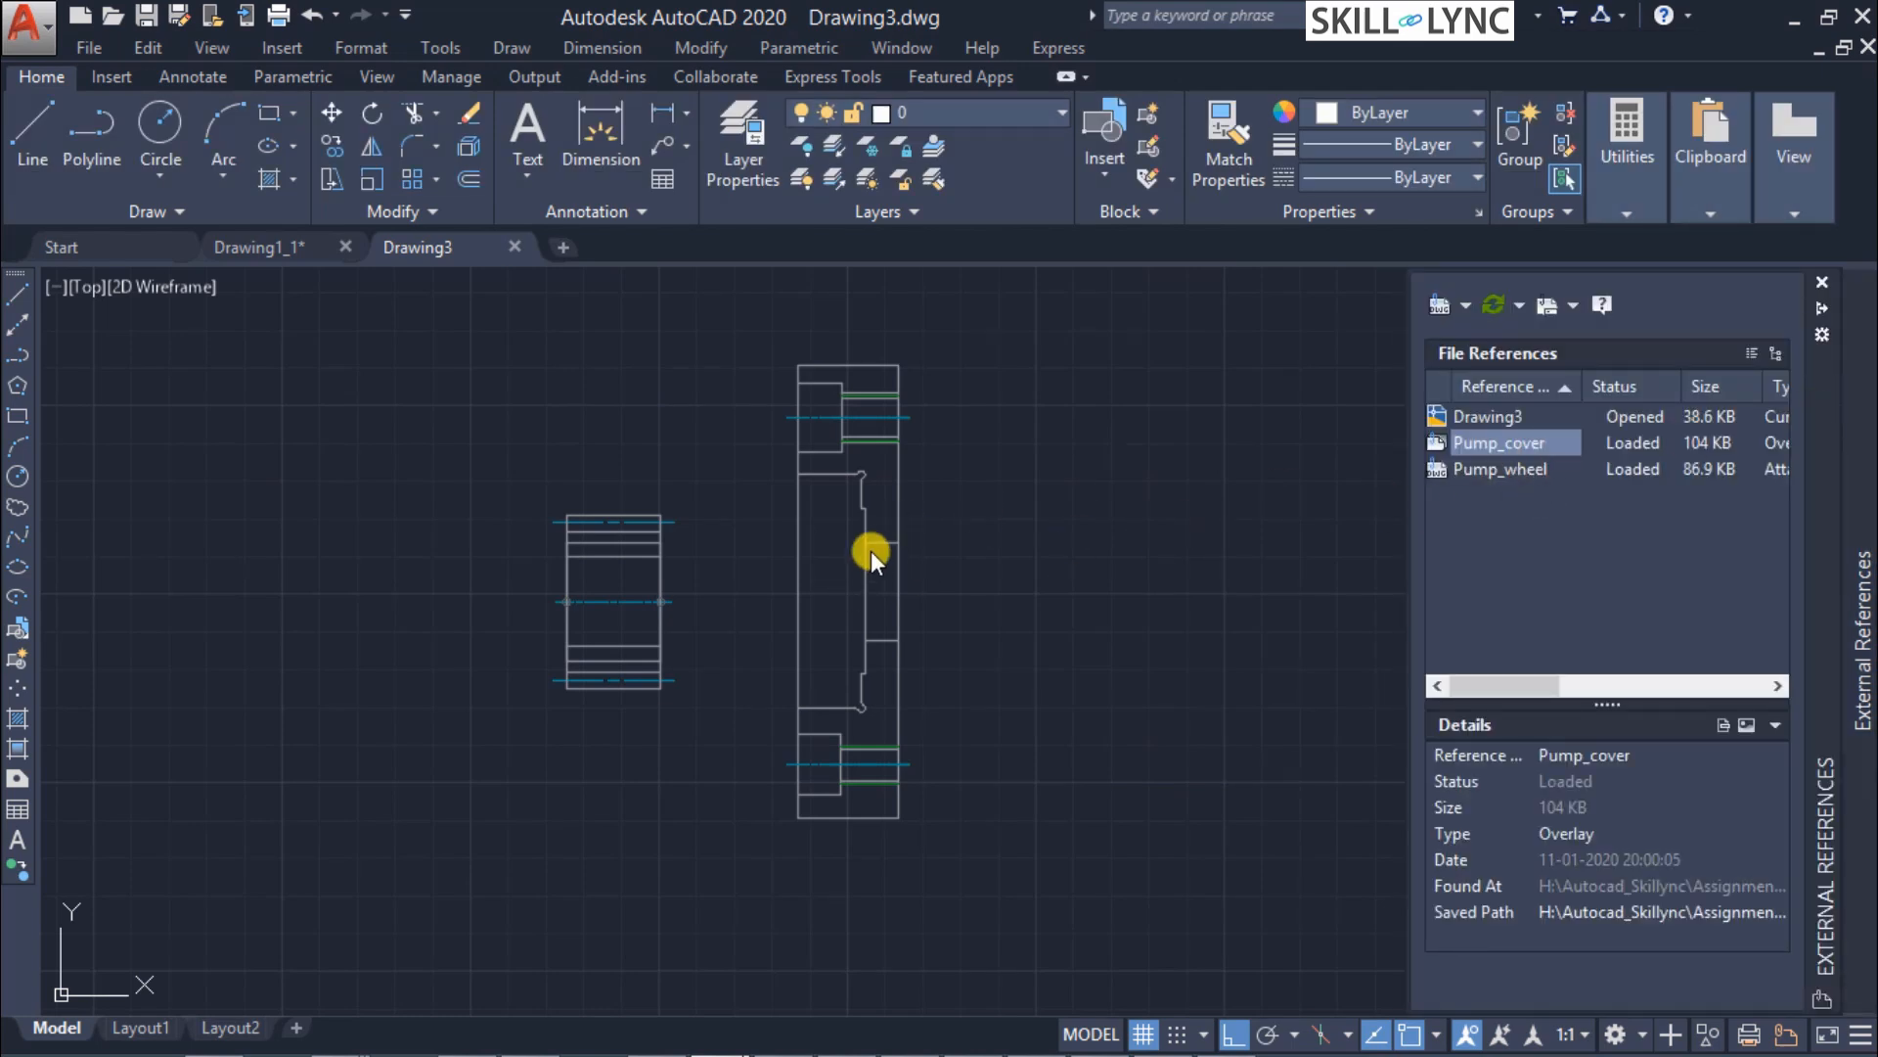
left_click(1534, 467)
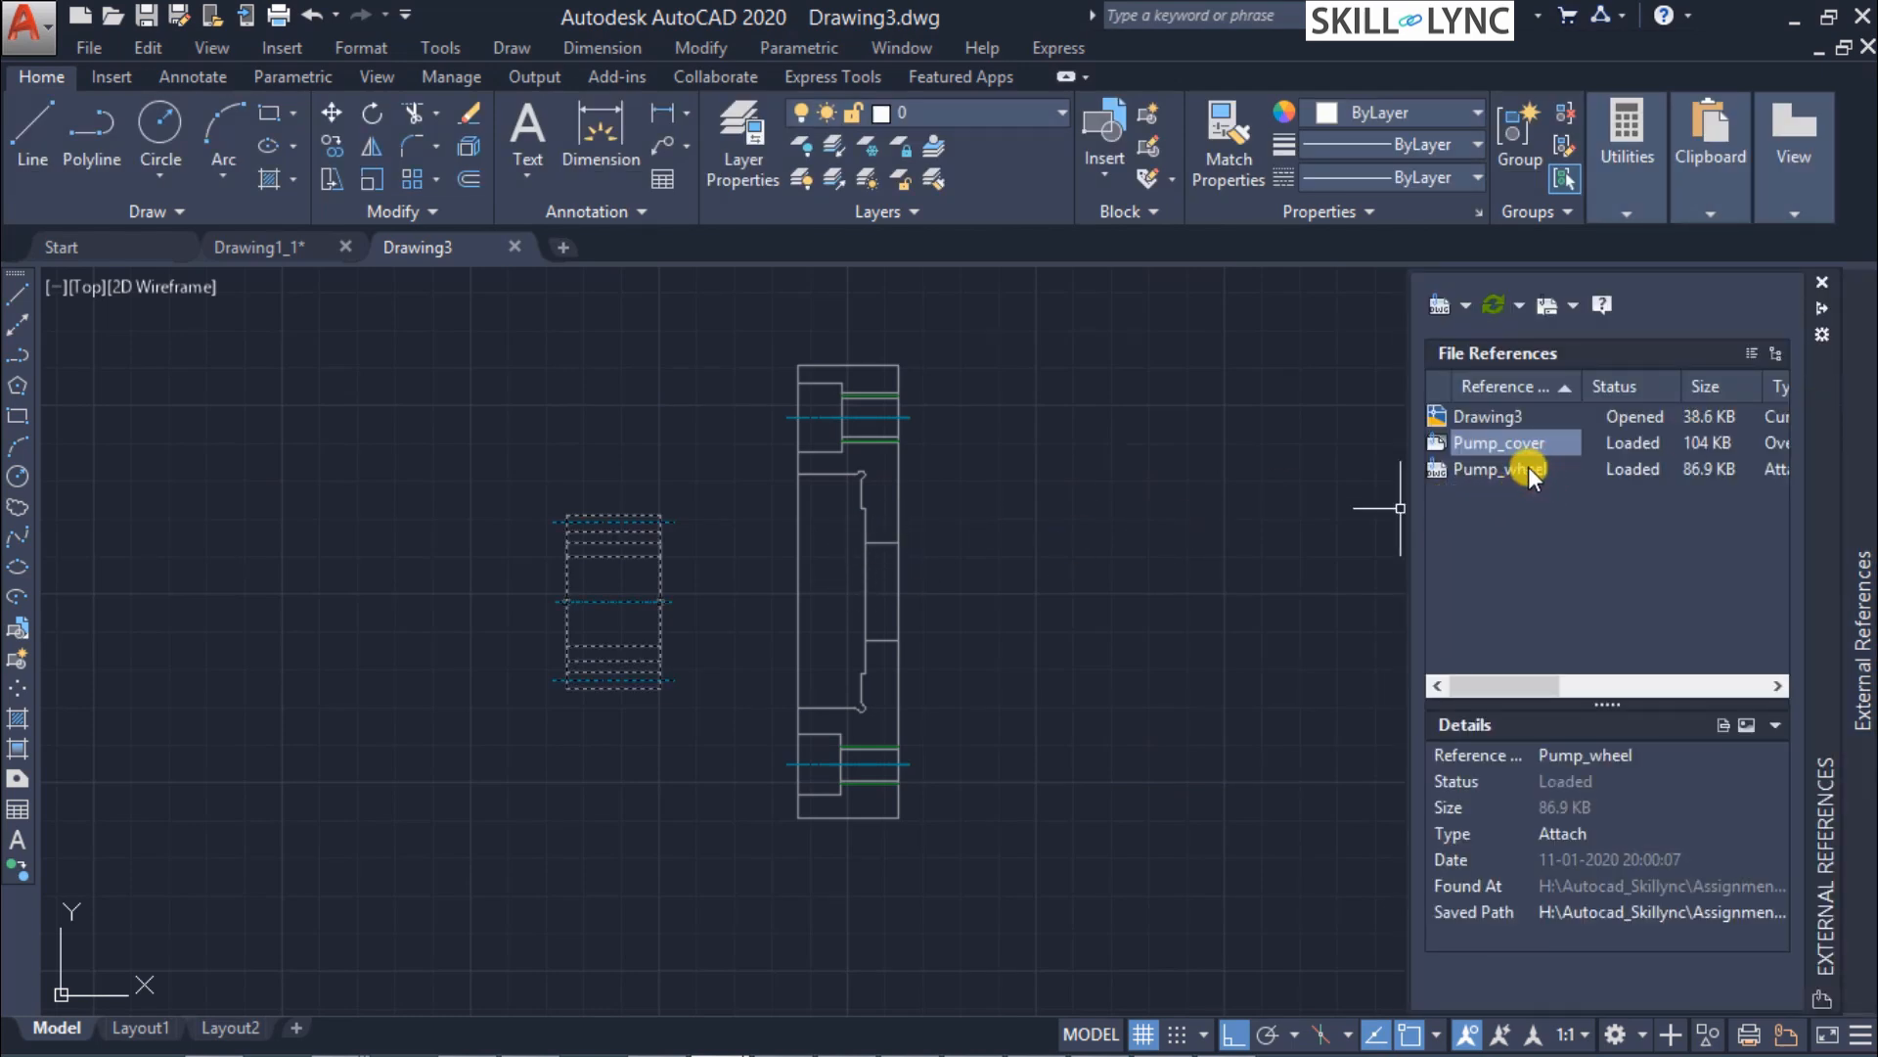
mouse_move(1524, 679)
left_mouse_down()
mouse_move(1546, 678)
mouse_move(1503, 685)
left_mouse_up()
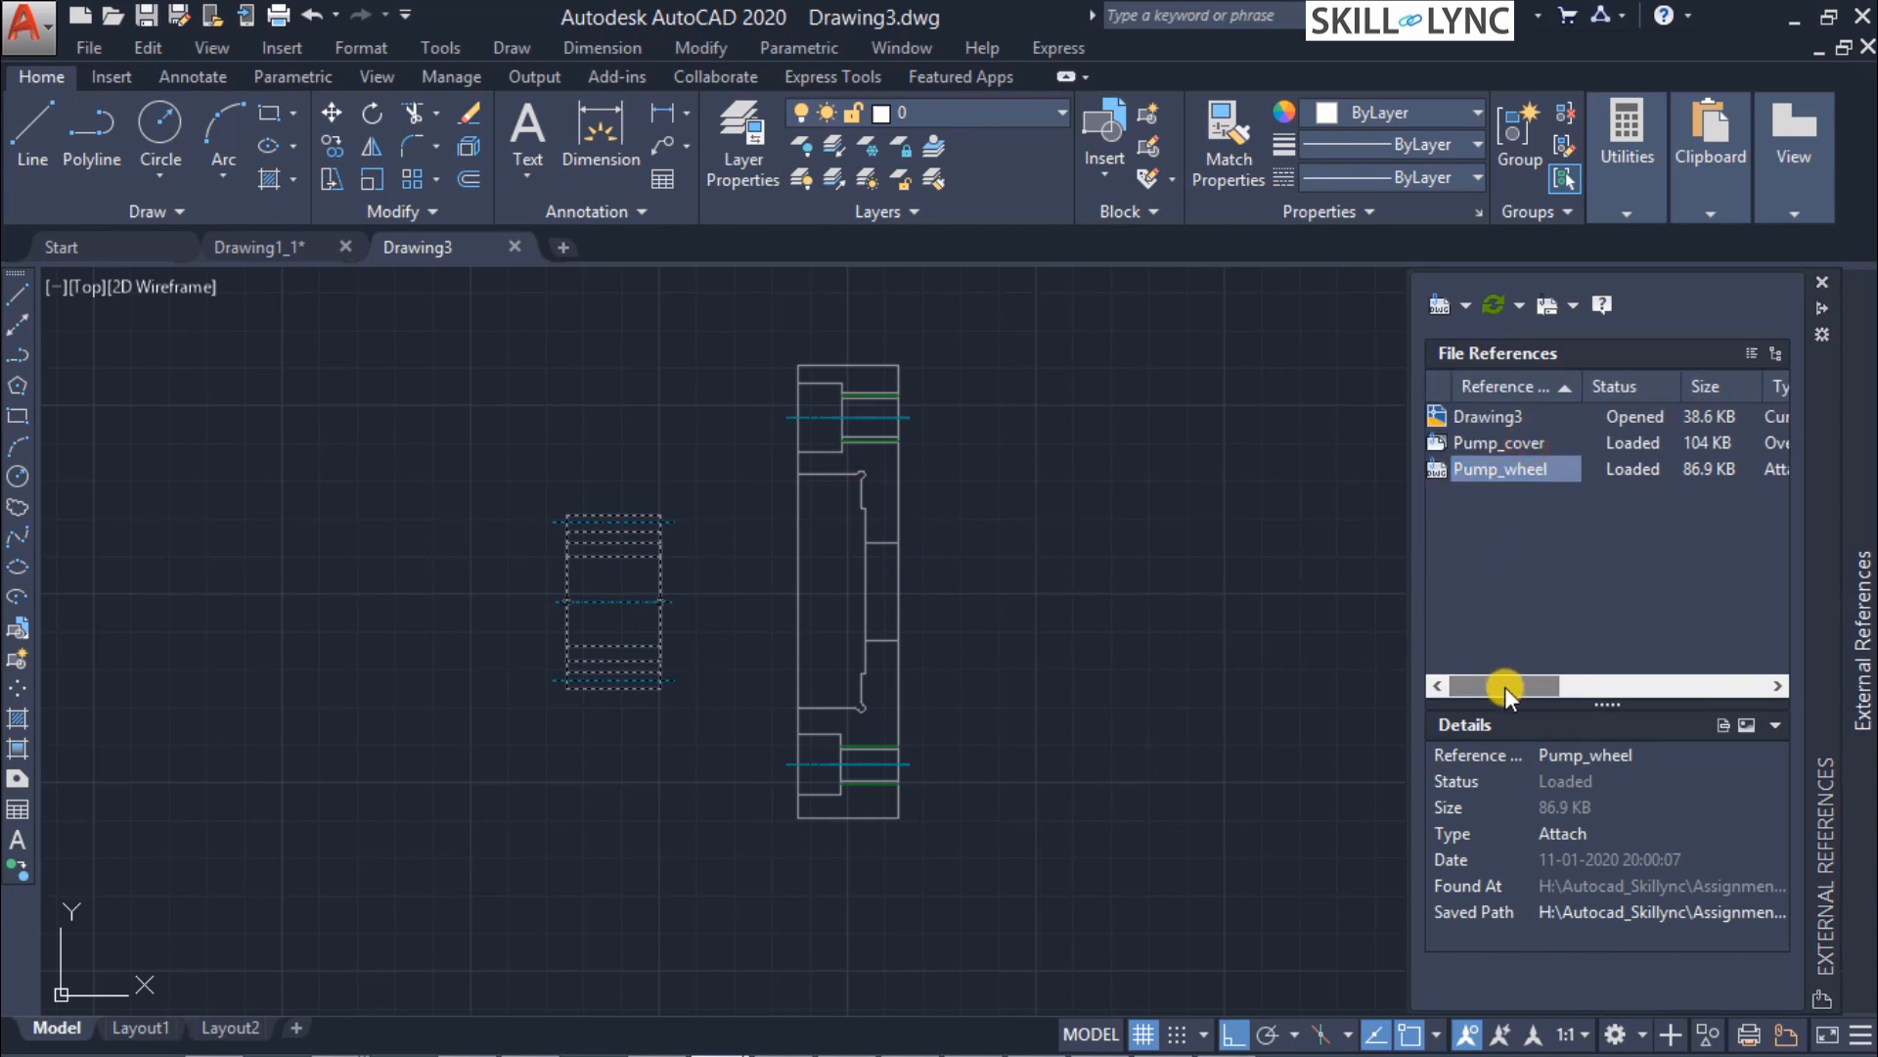
key("Up")
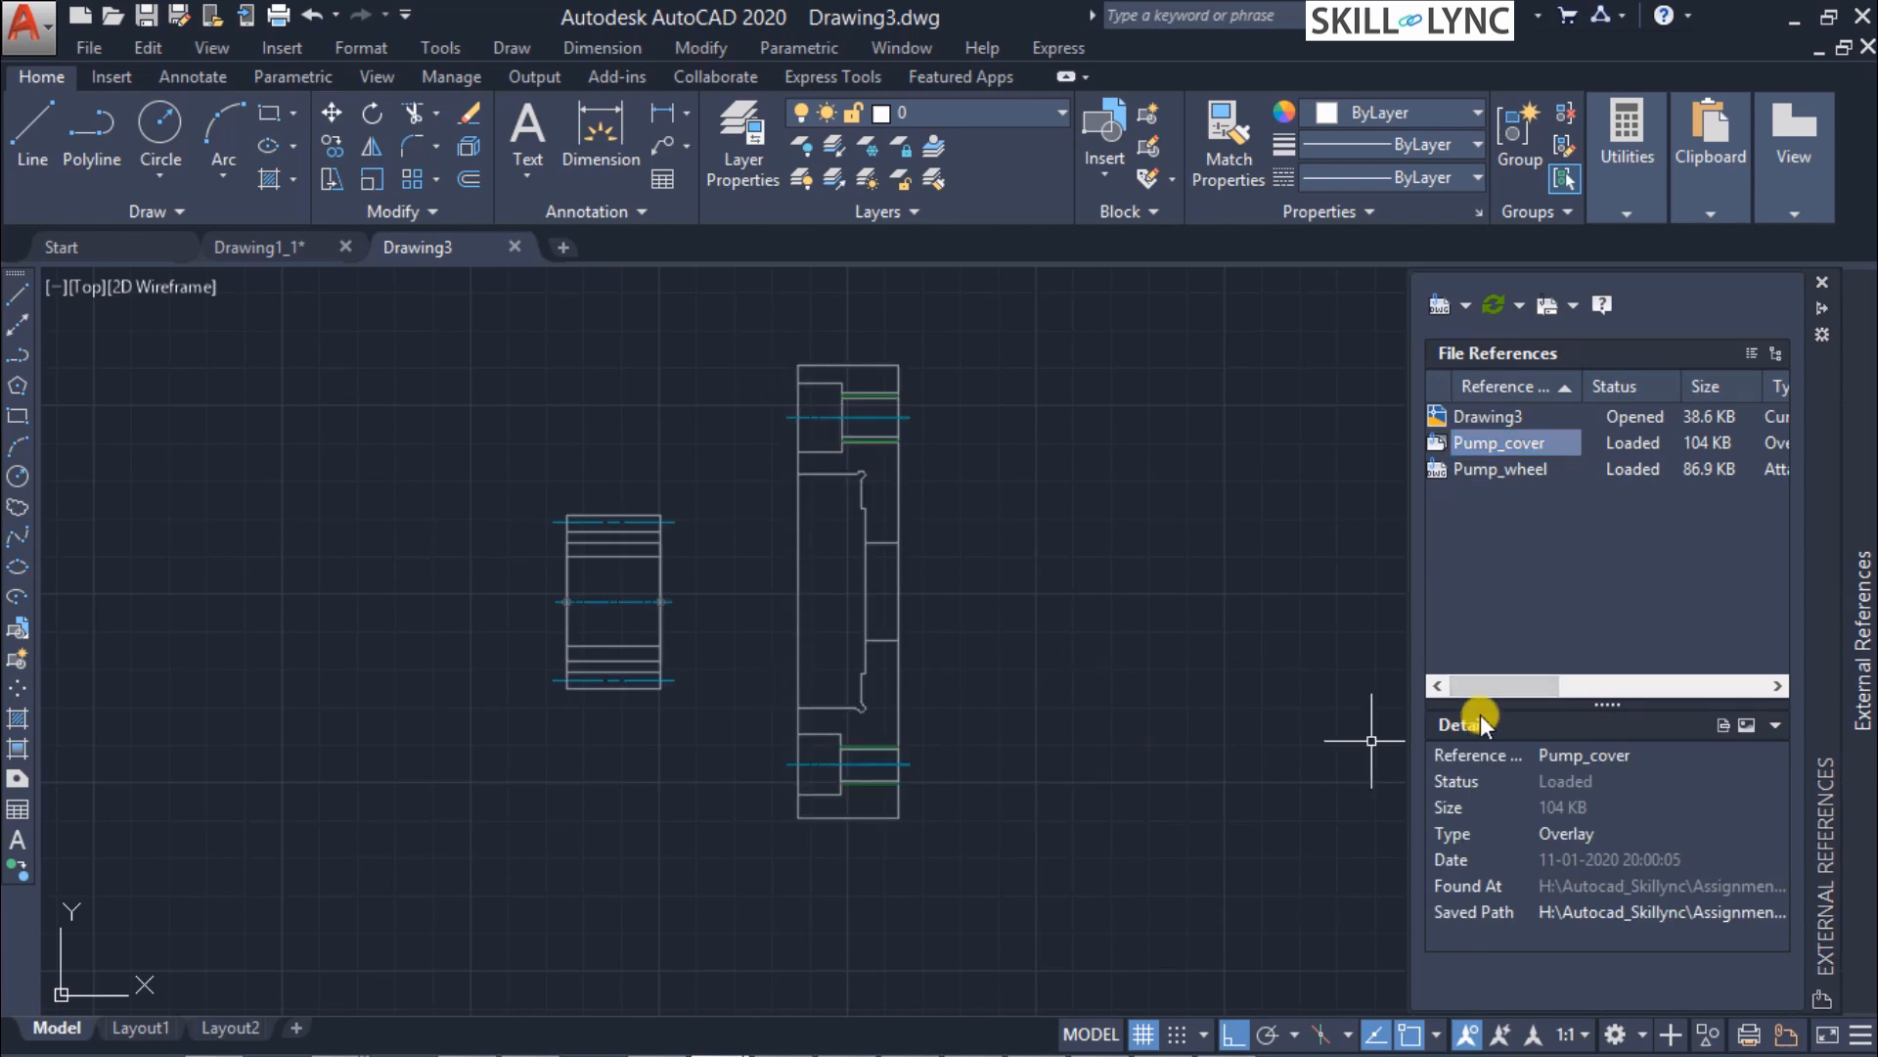
left_click_drag(1517, 683, 1444, 678)
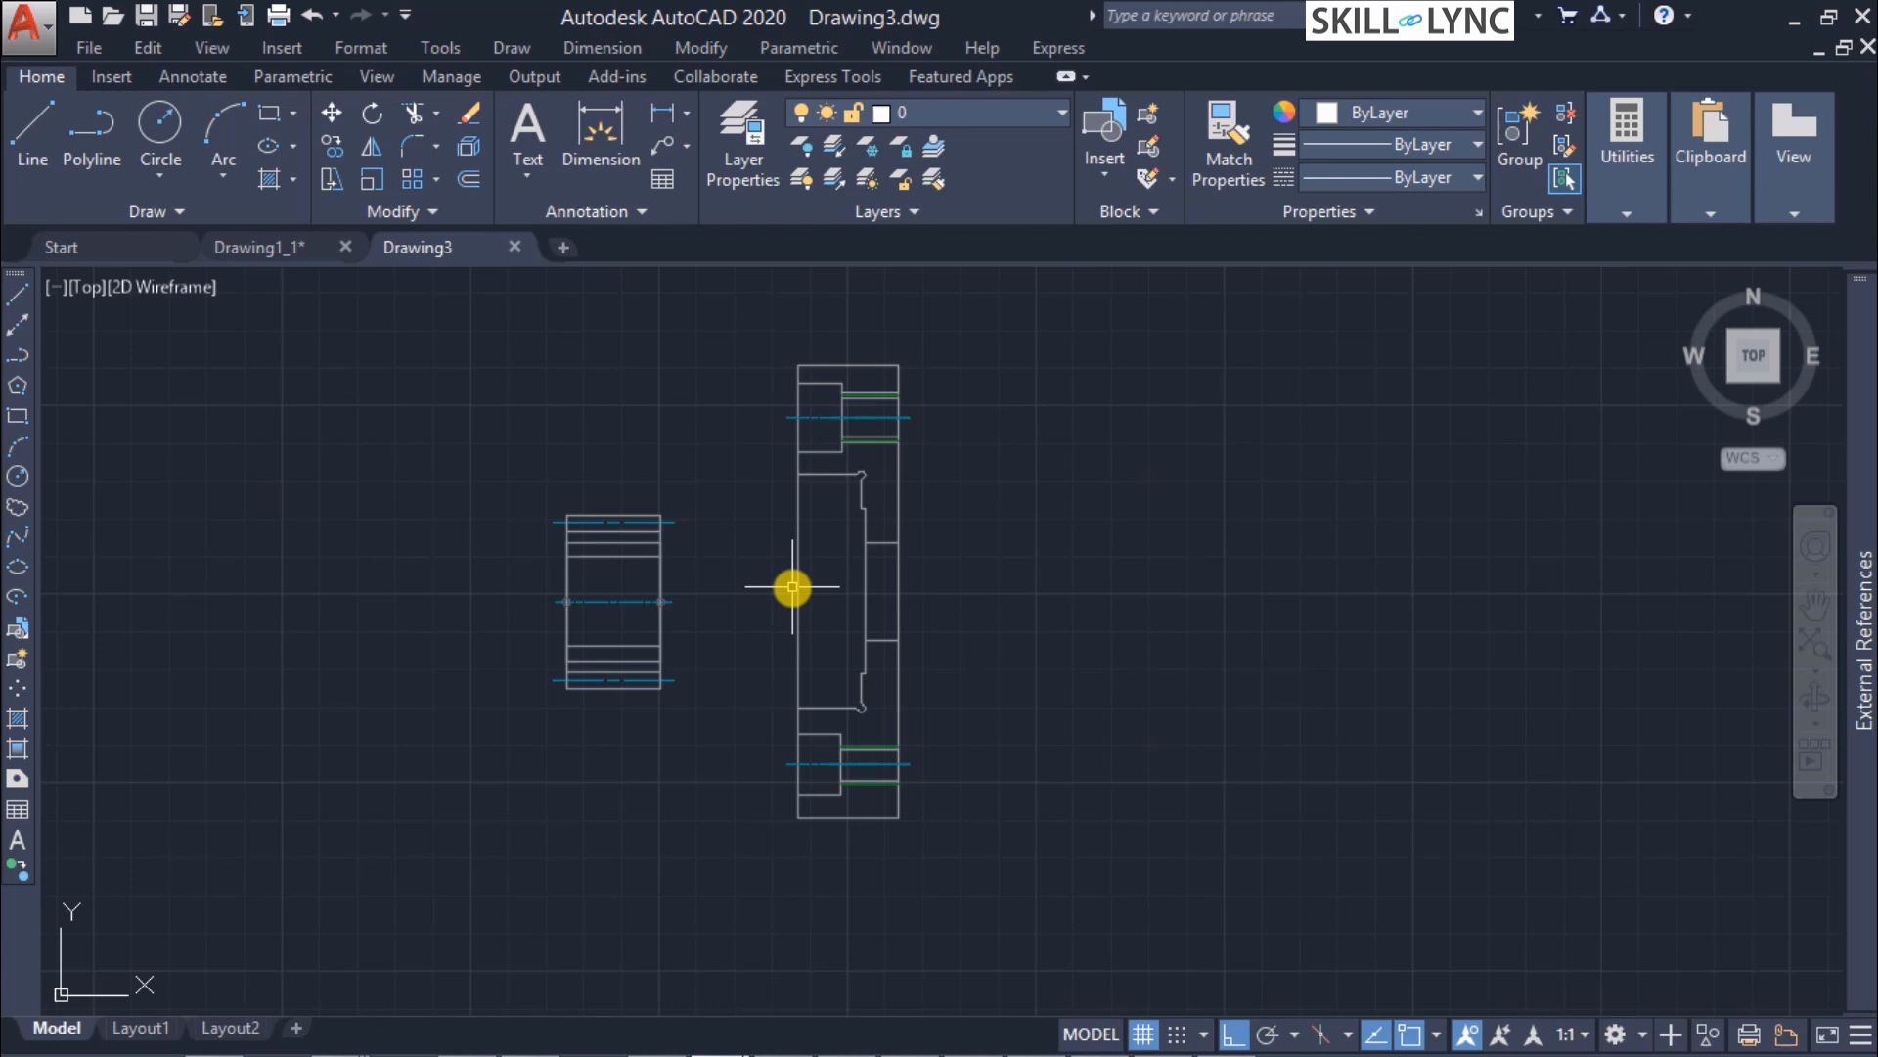
Save Drawing3 with its attached pump references.
left_click(660, 580)
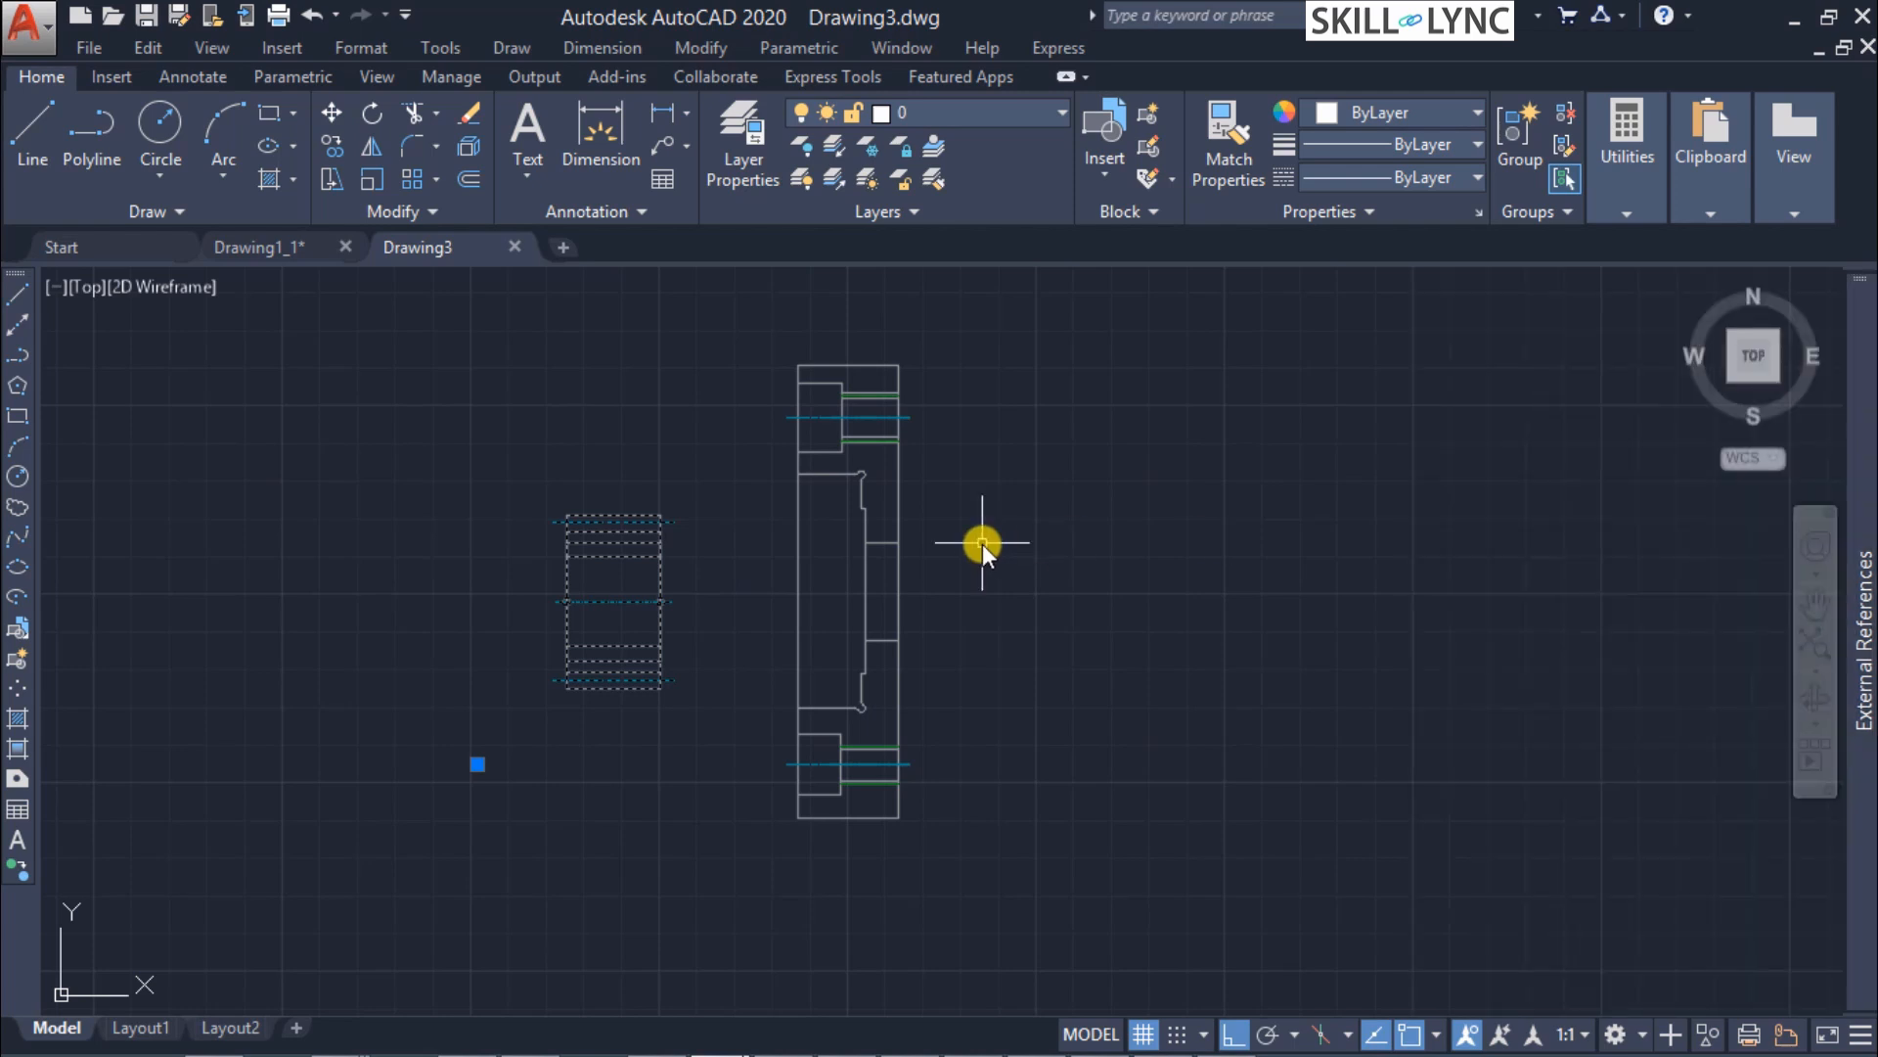
left_click(92, 44)
left_click(167, 339)
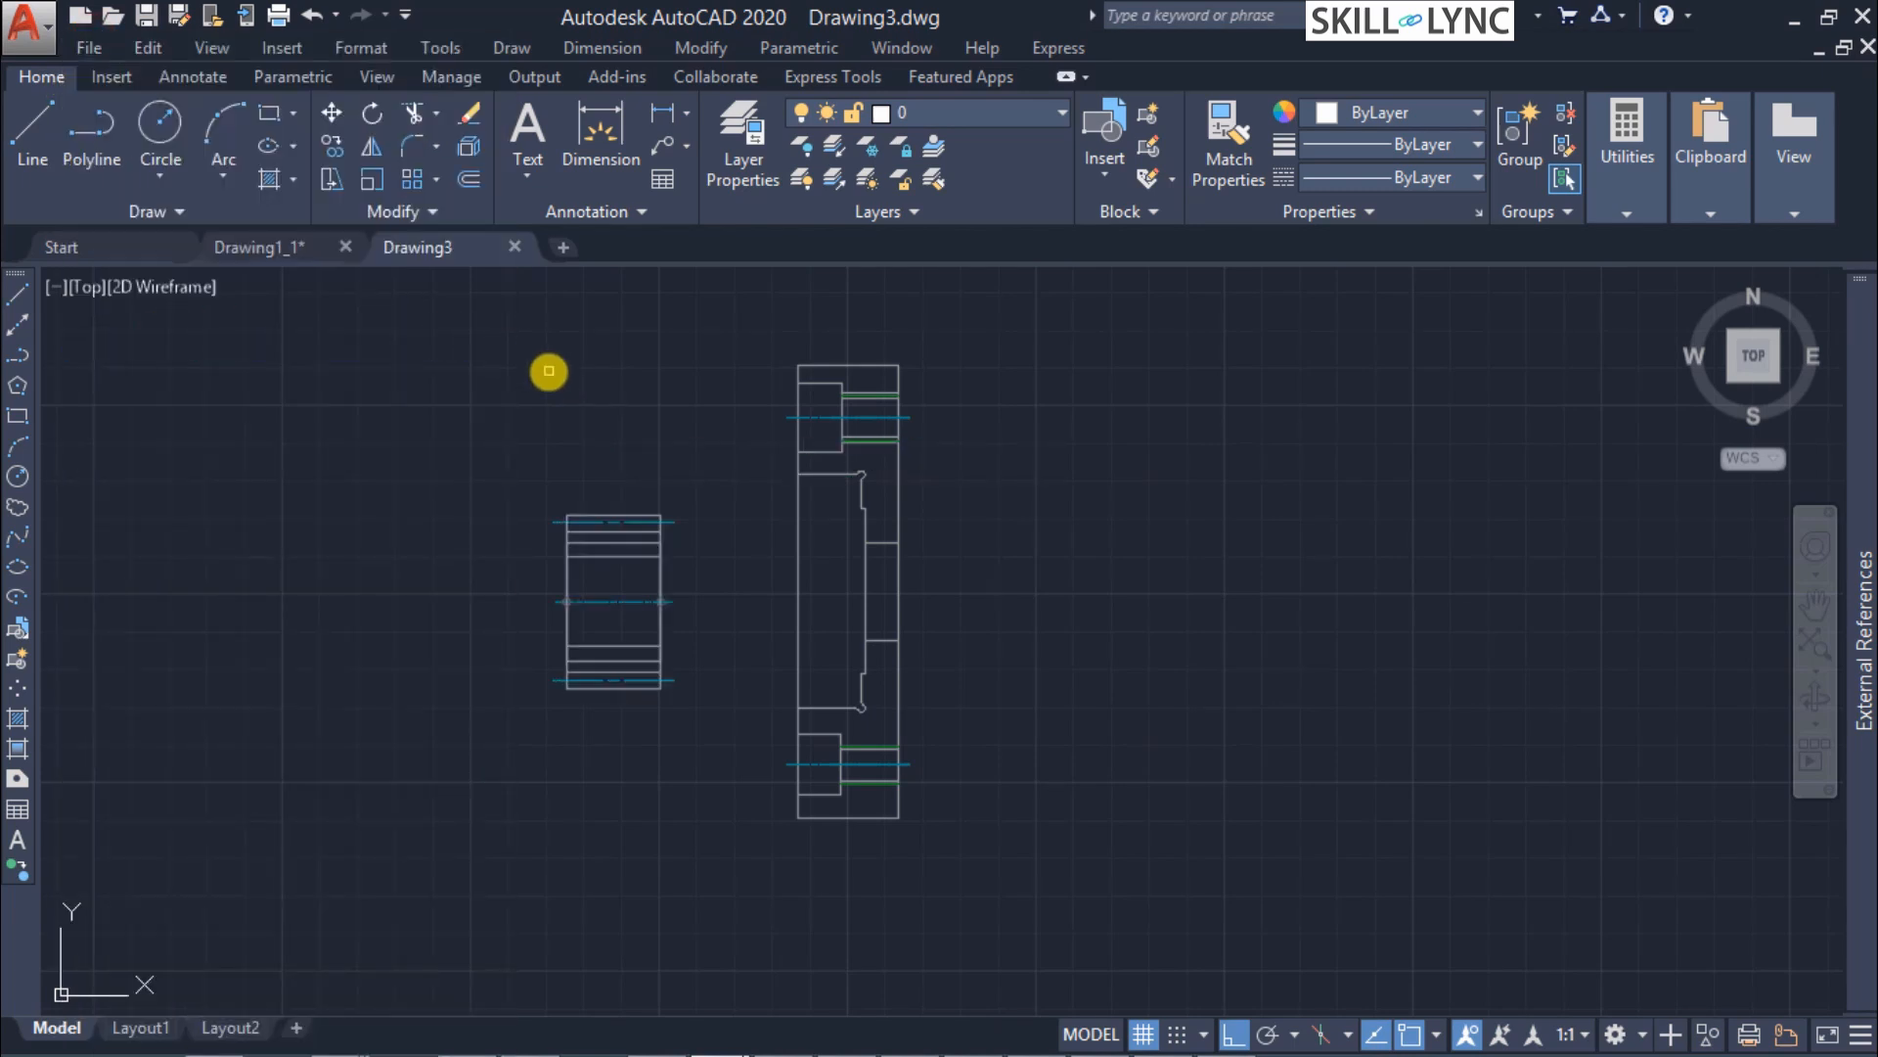
Create a new drawing and display the External References palette in it with the XREF command.
left_click(563, 248)
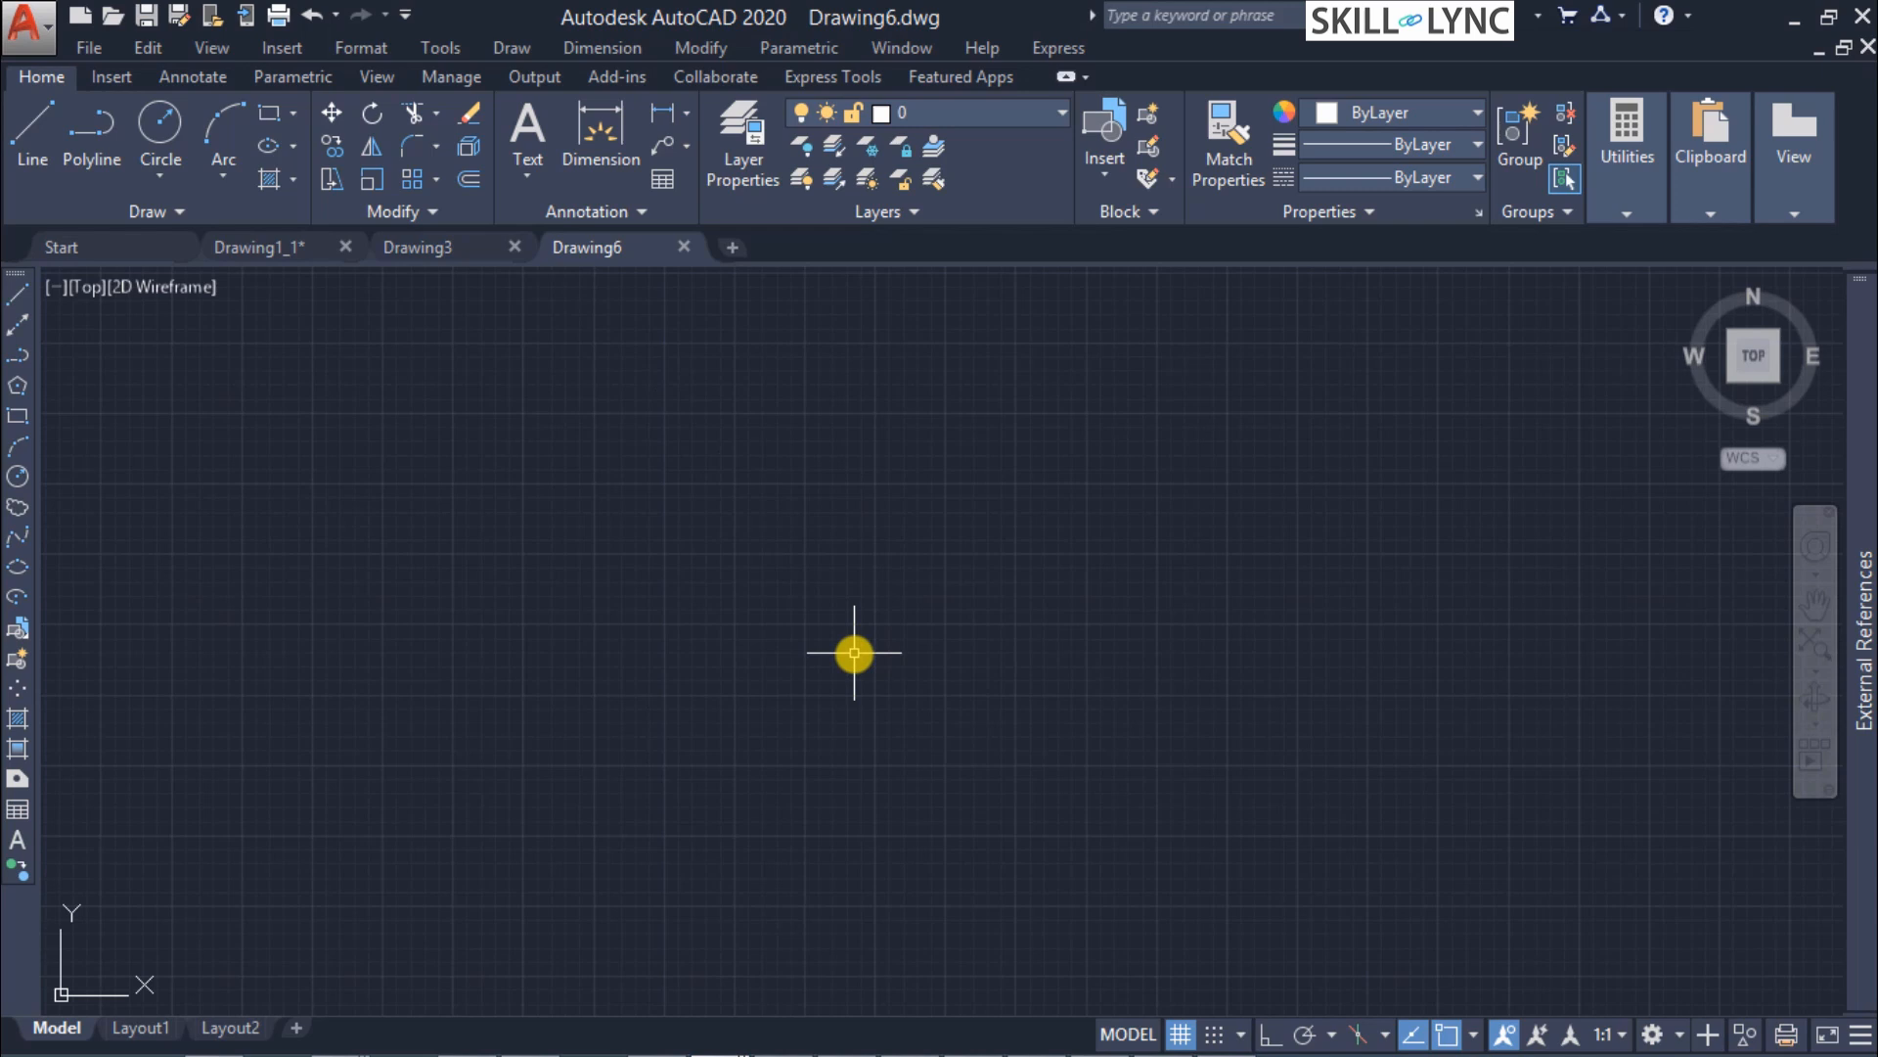
type("xref")
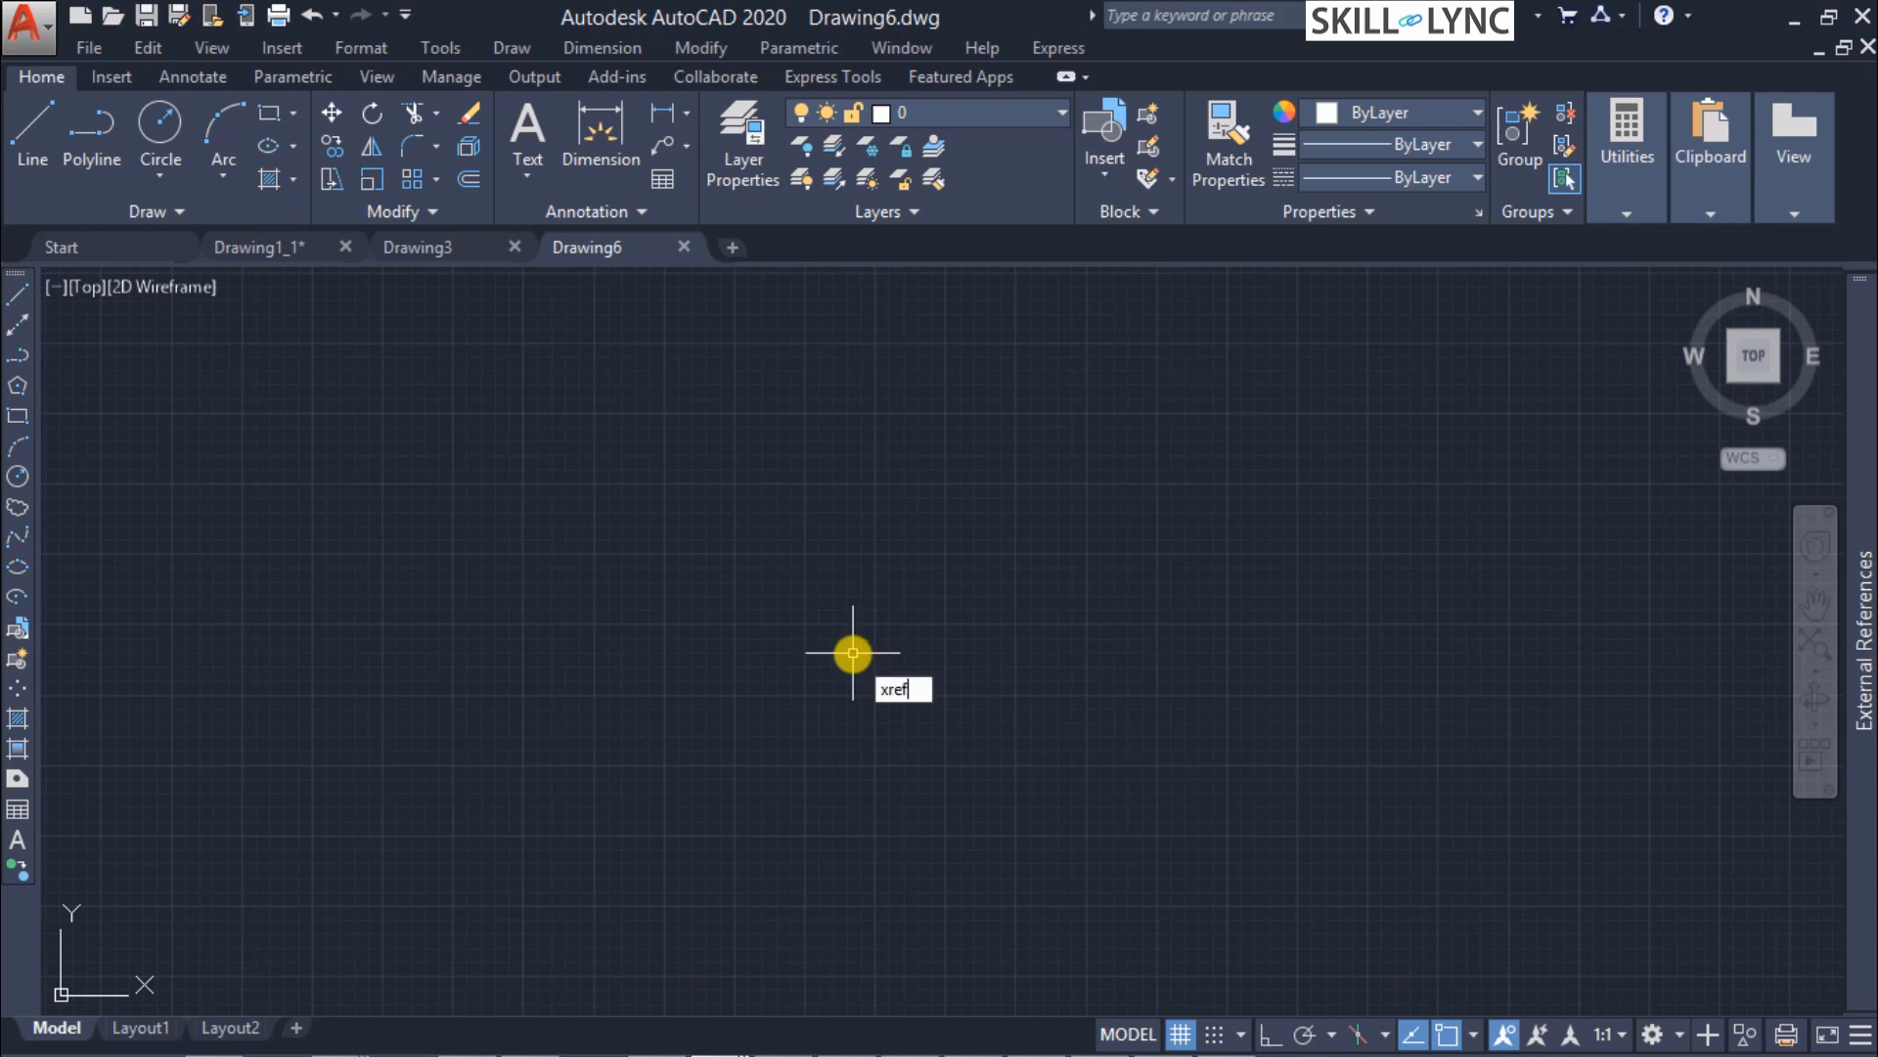
key("Return")
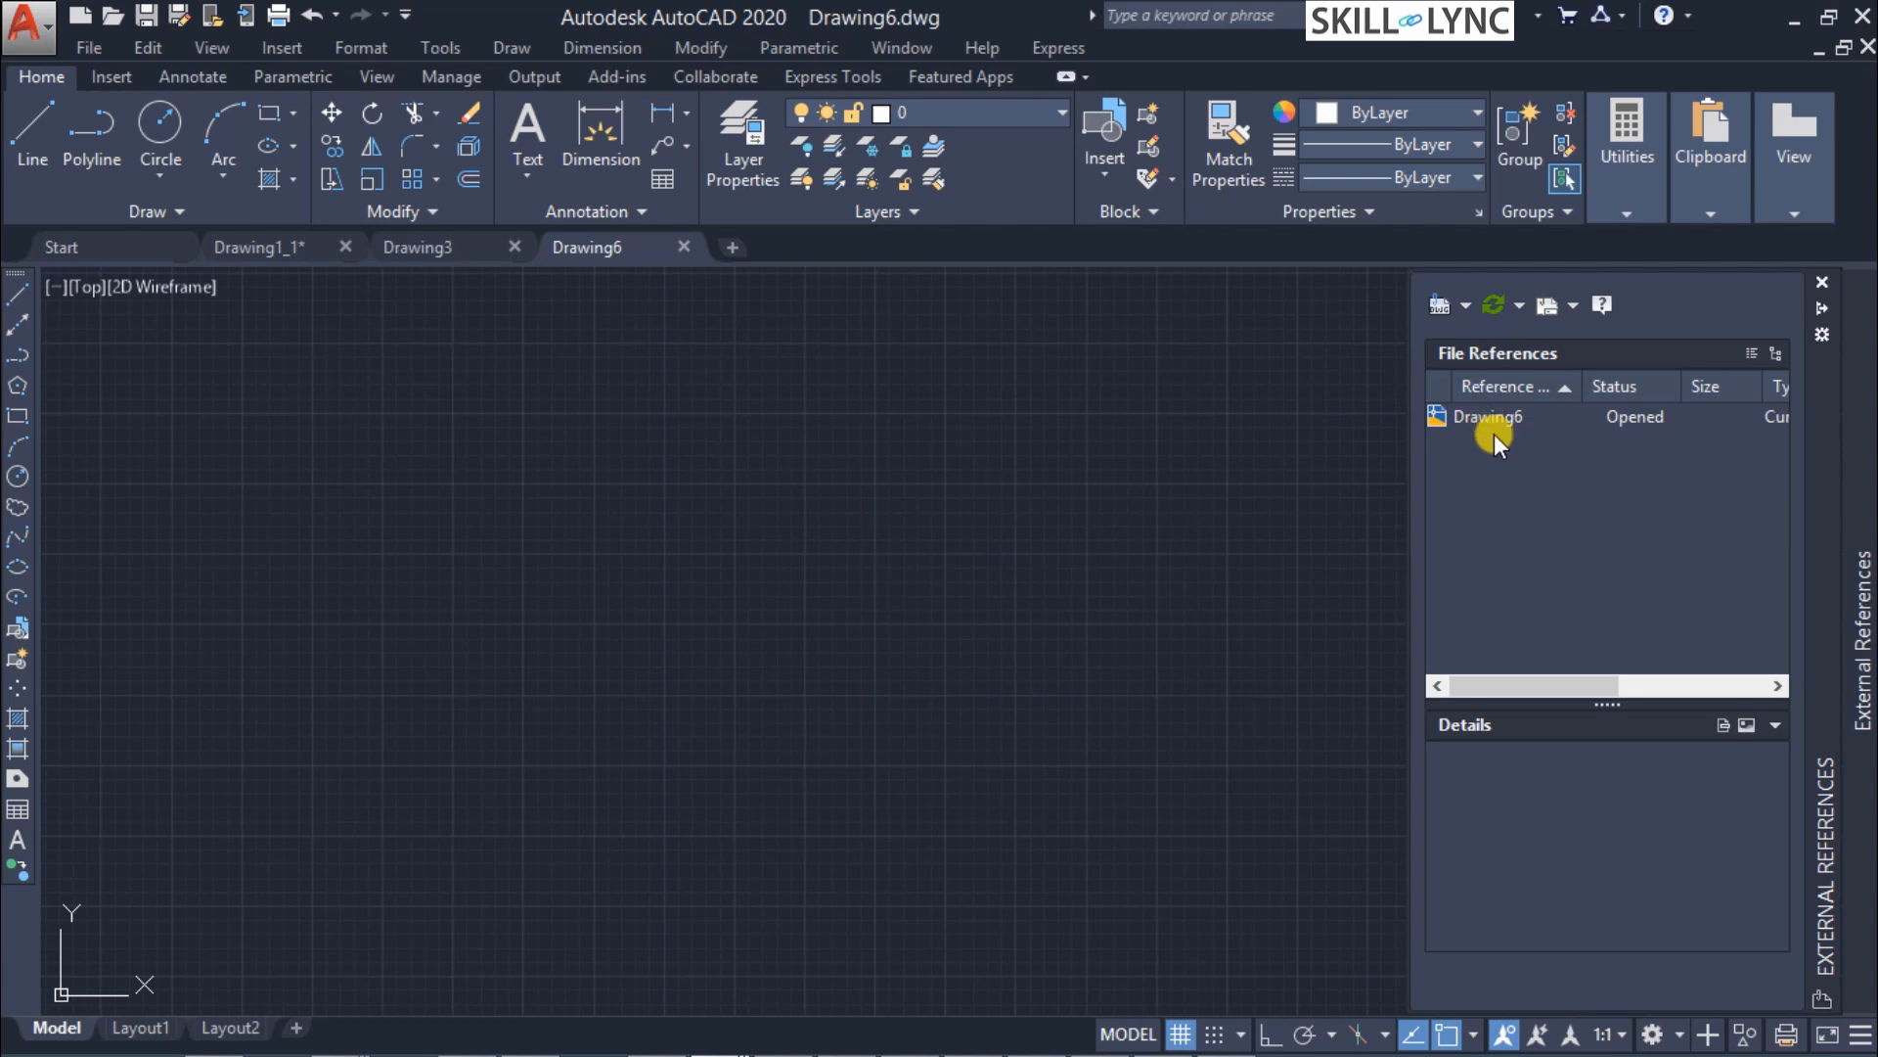
Attach the Drawing3 file as an Overlay external reference with a relative path, picking its insertion point on screen.
right_click(1497, 485)
left_click(1547, 571)
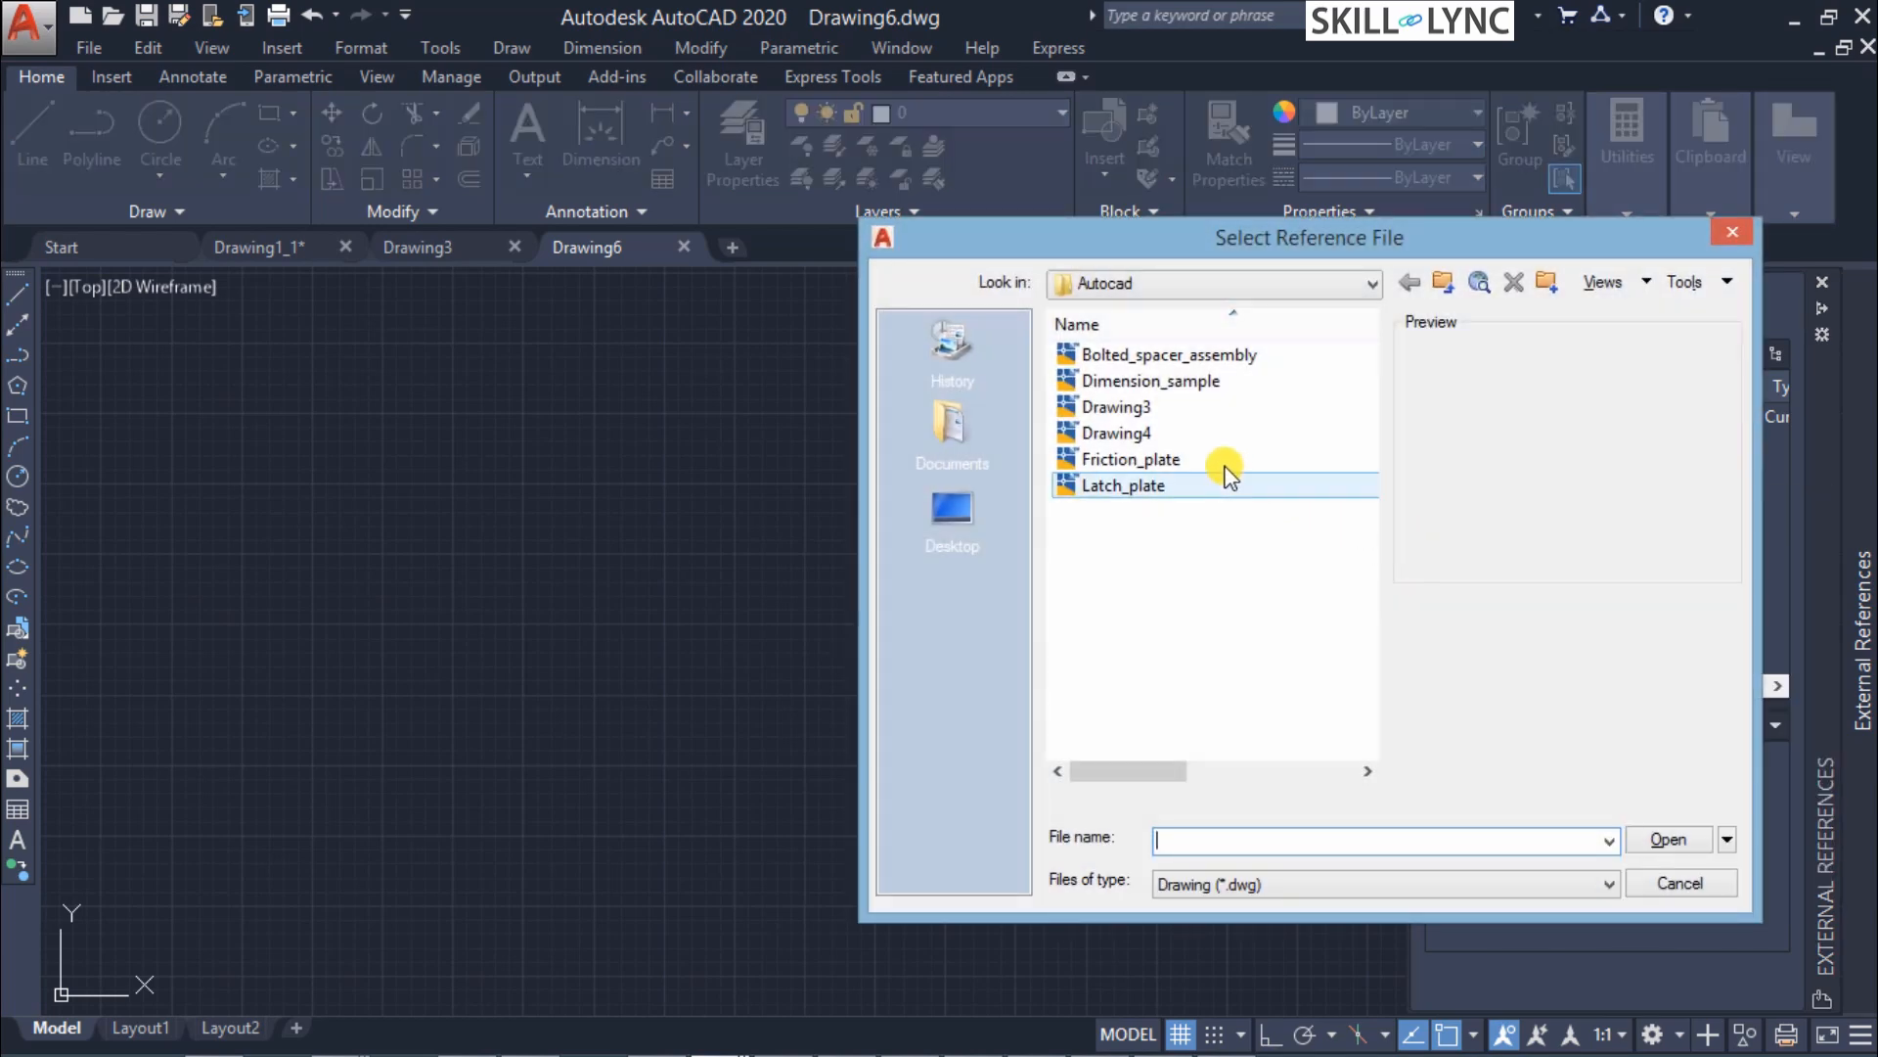
left_click(1146, 409)
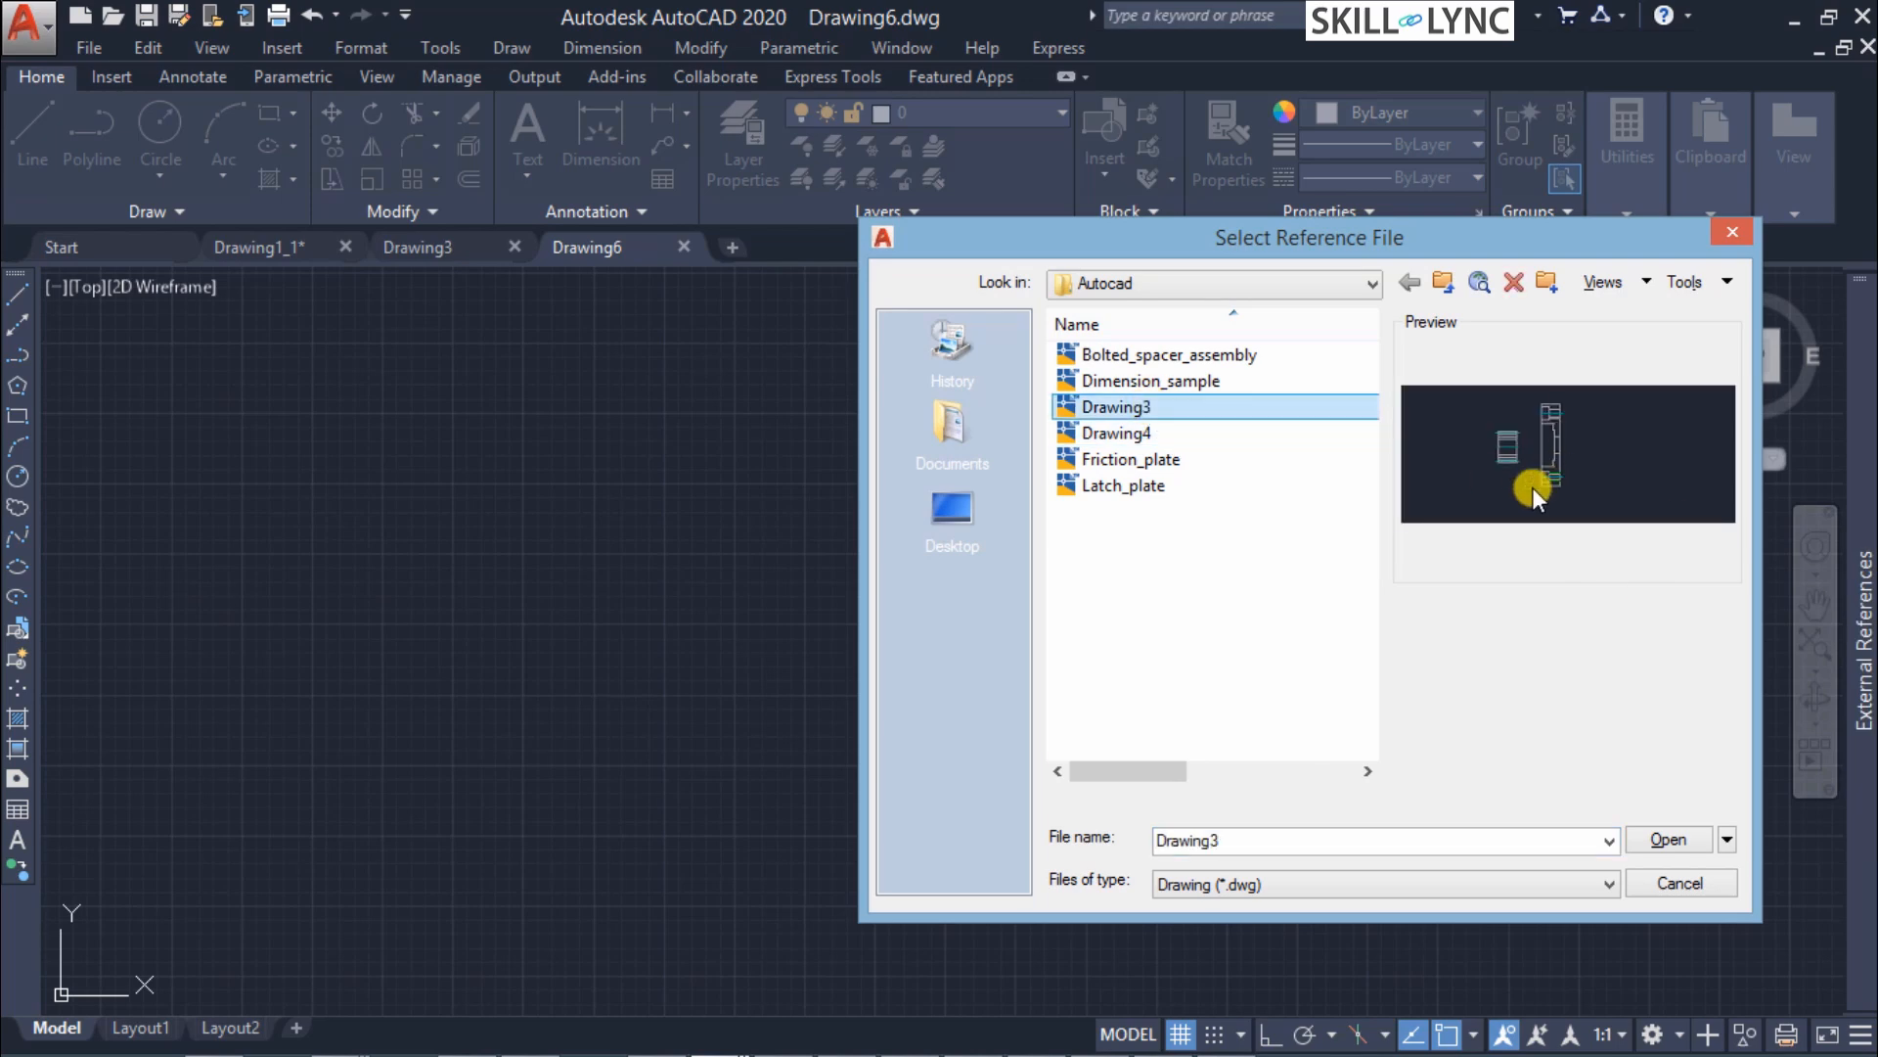
left_click(1671, 833)
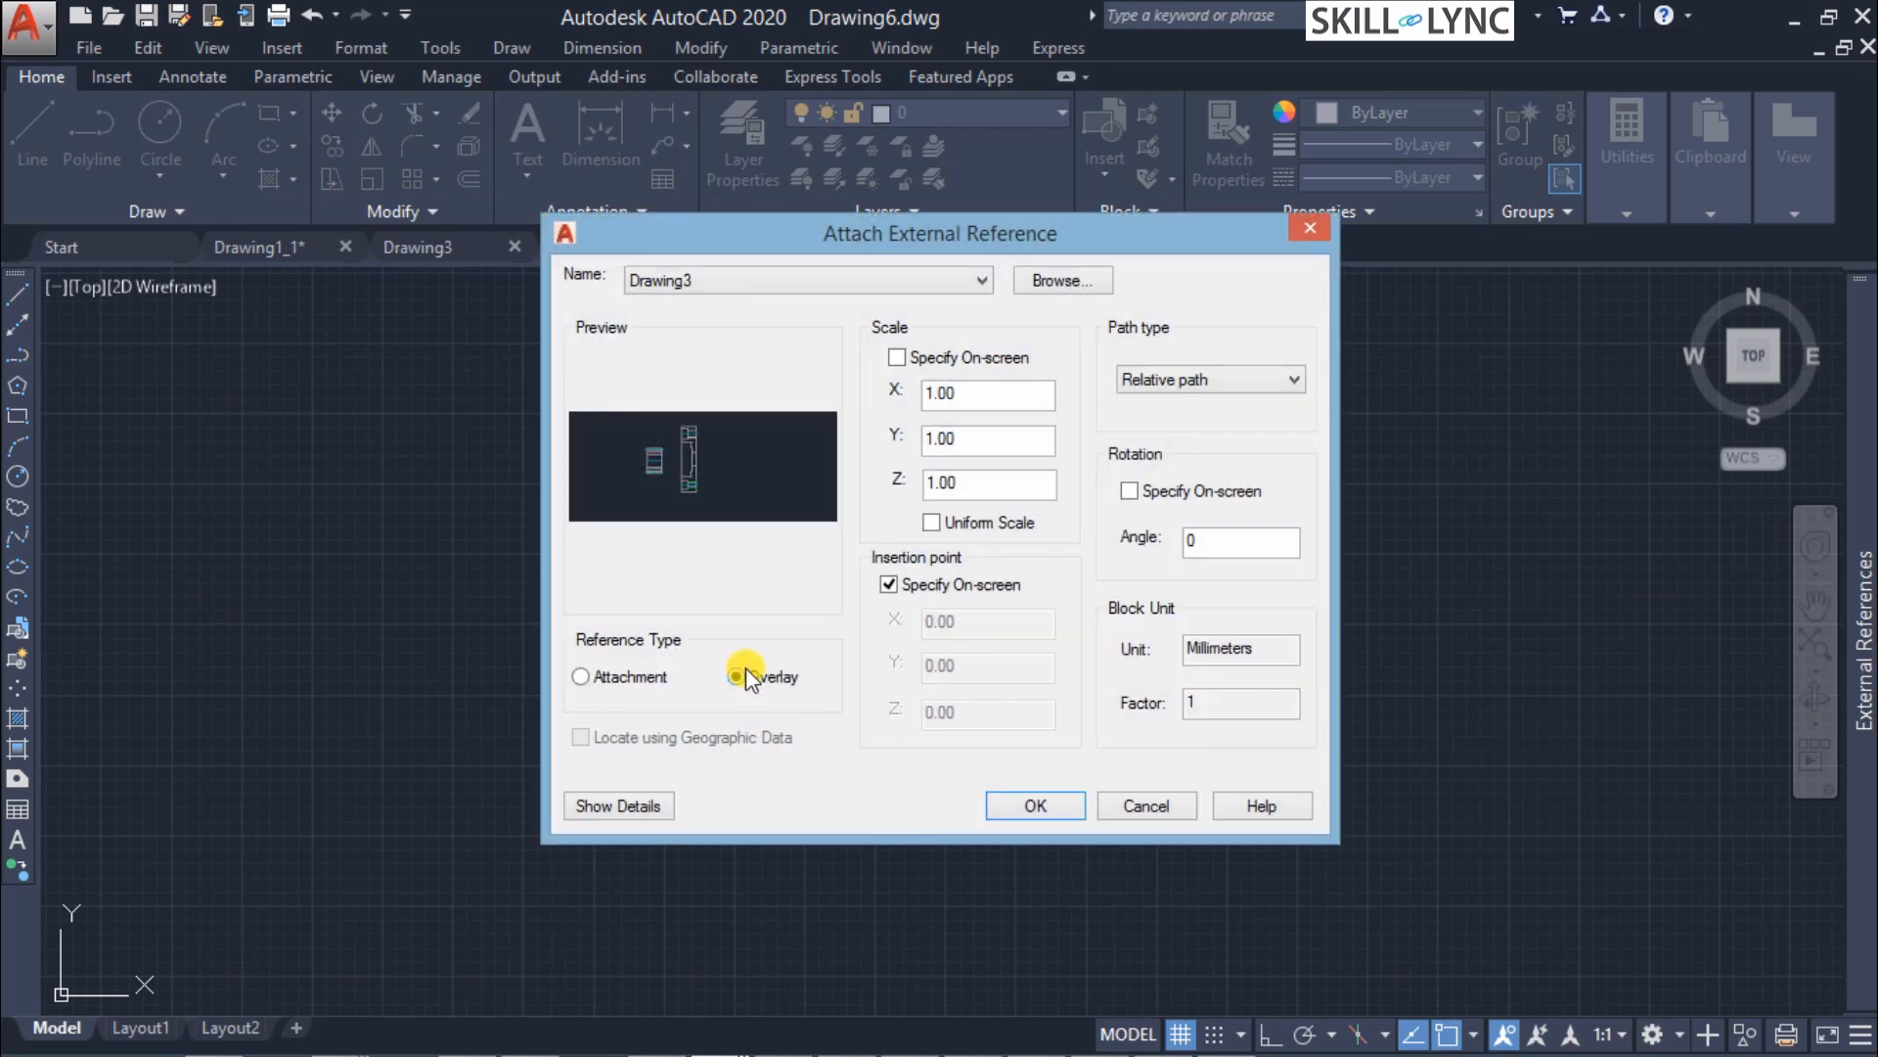
left_click(746, 671)
left_click(1024, 800)
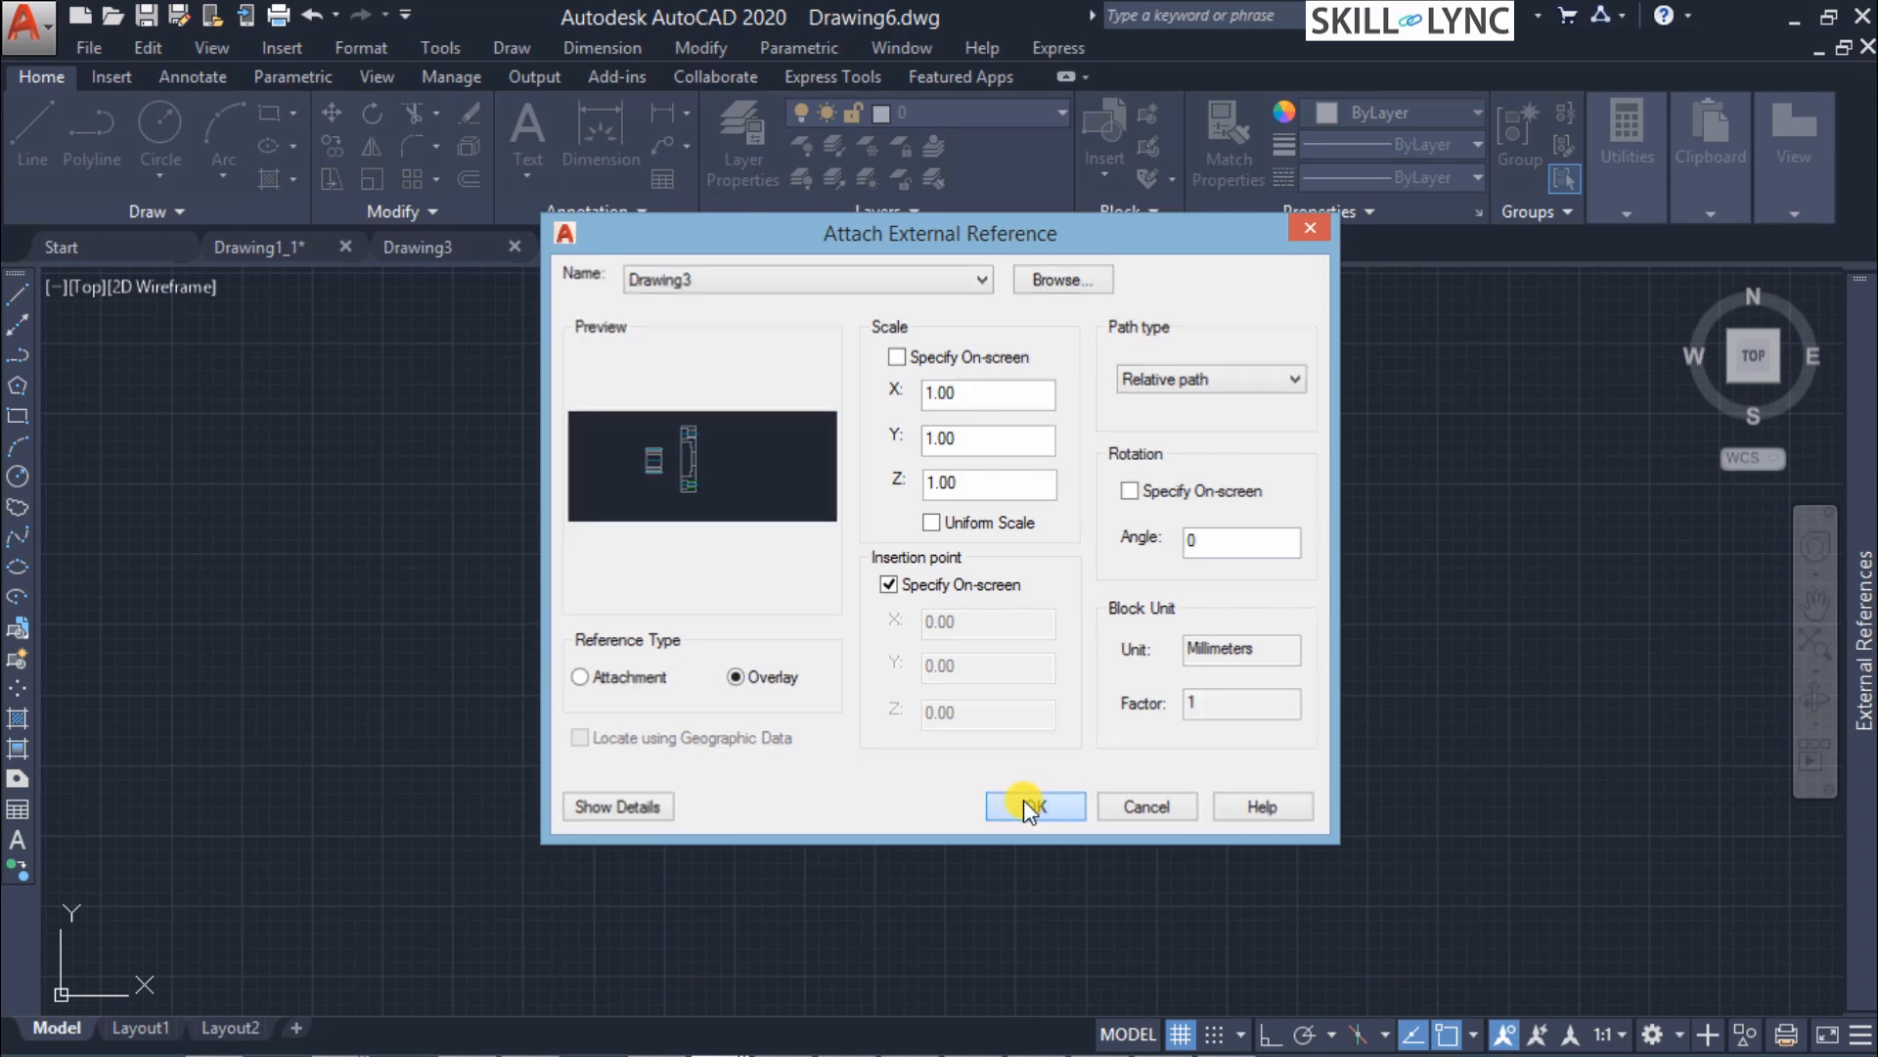
left_click(702, 675)
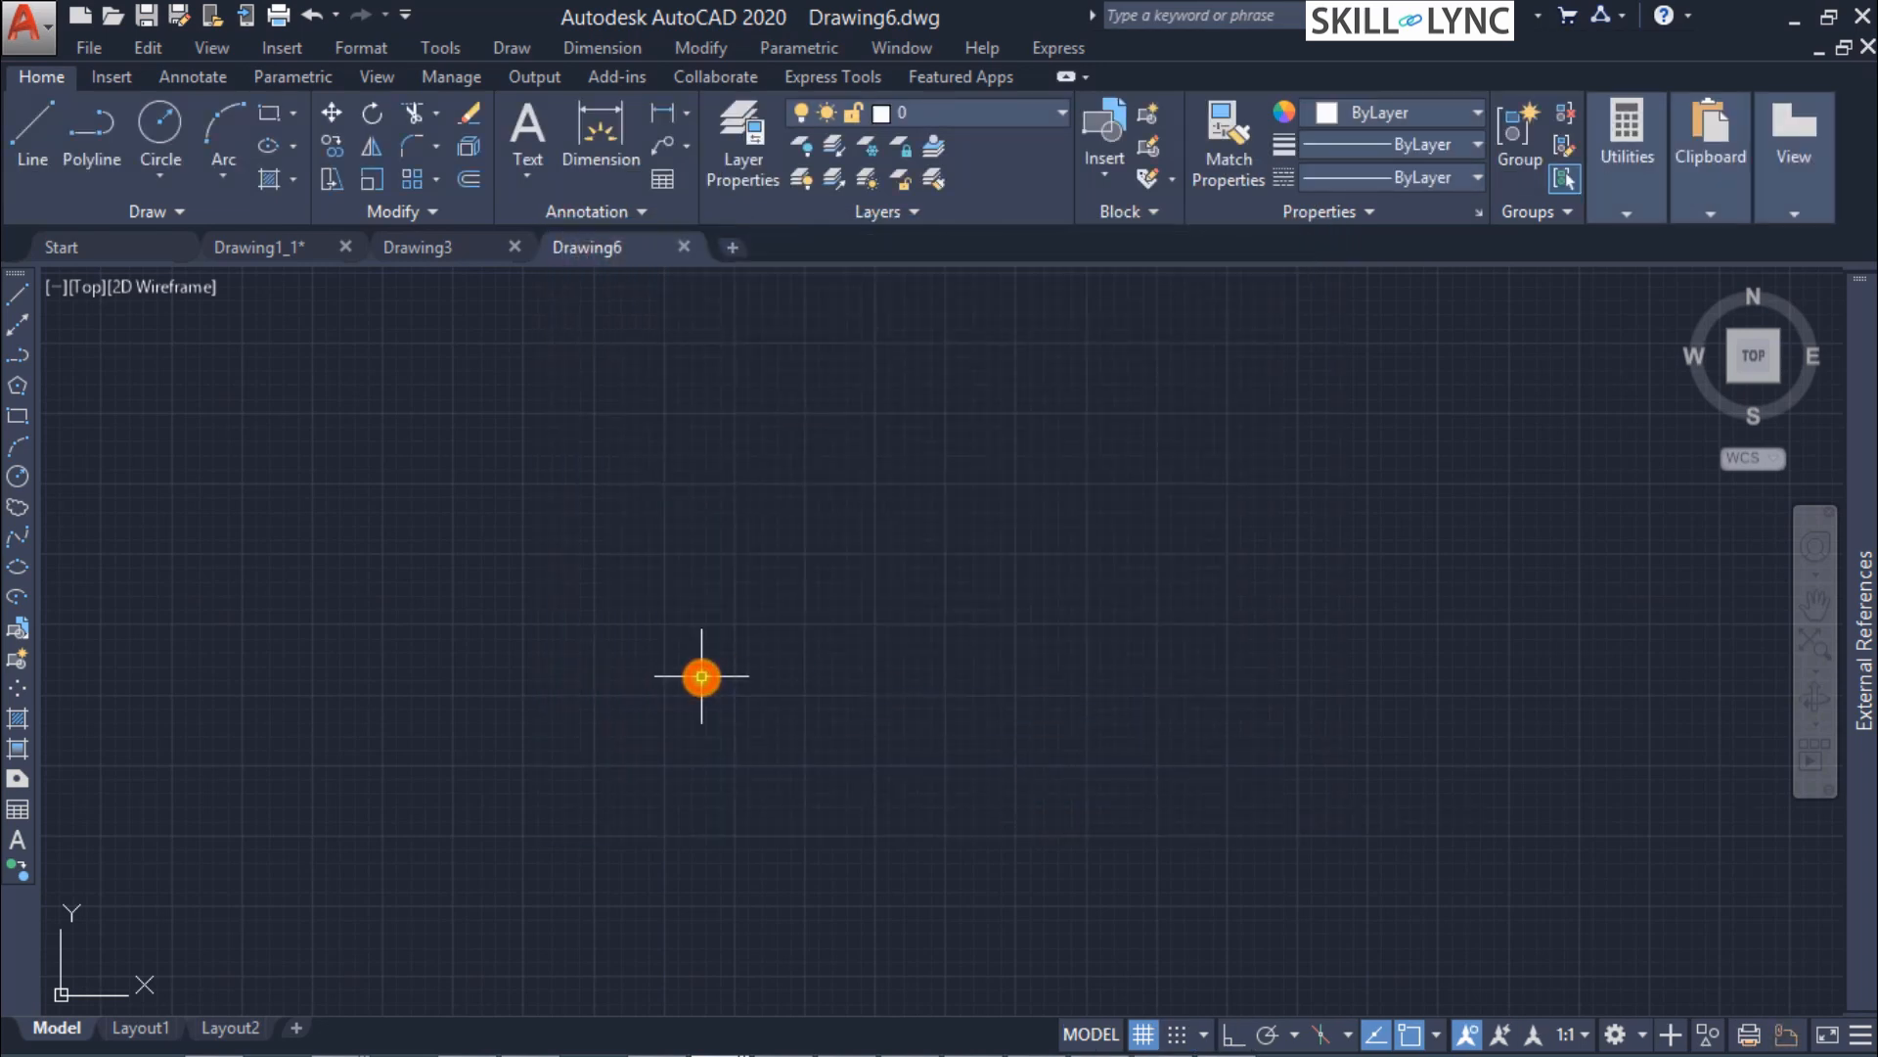
Bring the newly placed Drawing3 reference into view near the middle of the drawing area and examine its geometry.
scroll(869, 699, "down", 2)
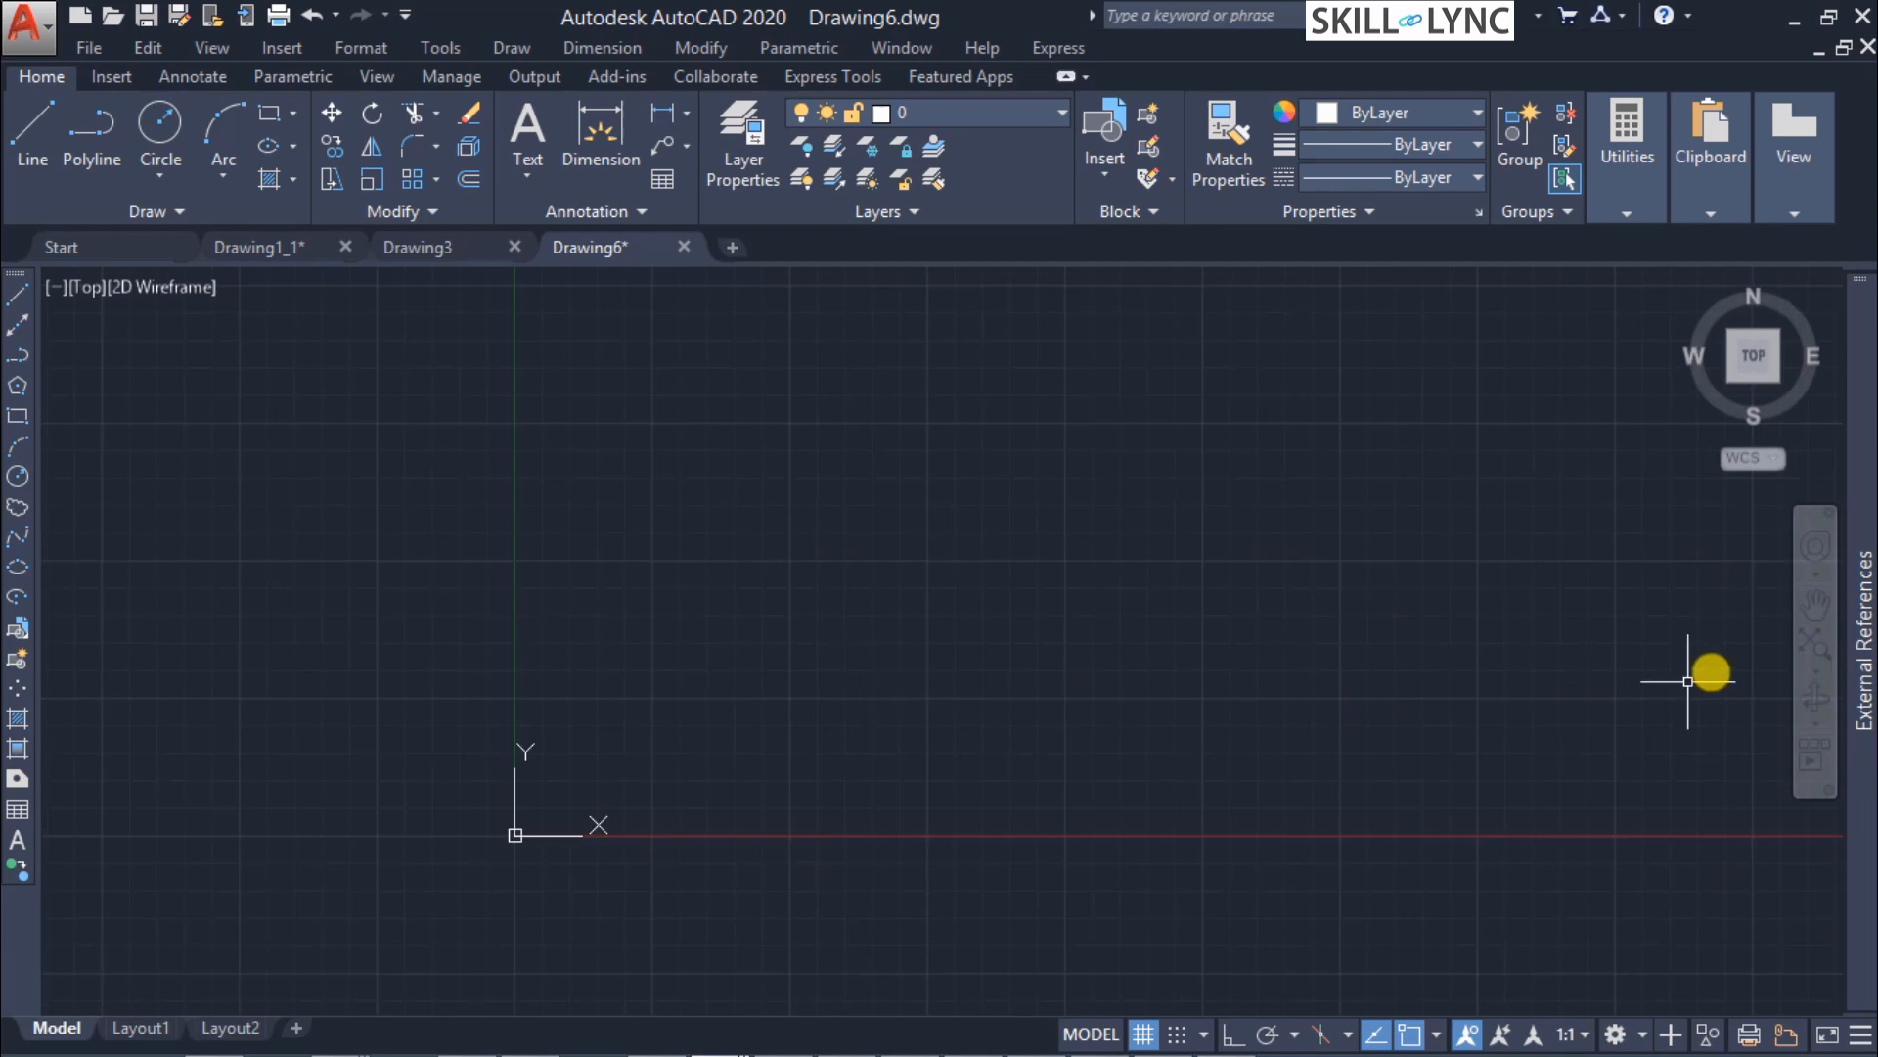
left_click(1815, 653)
scroll(1198, 657, "up", 3)
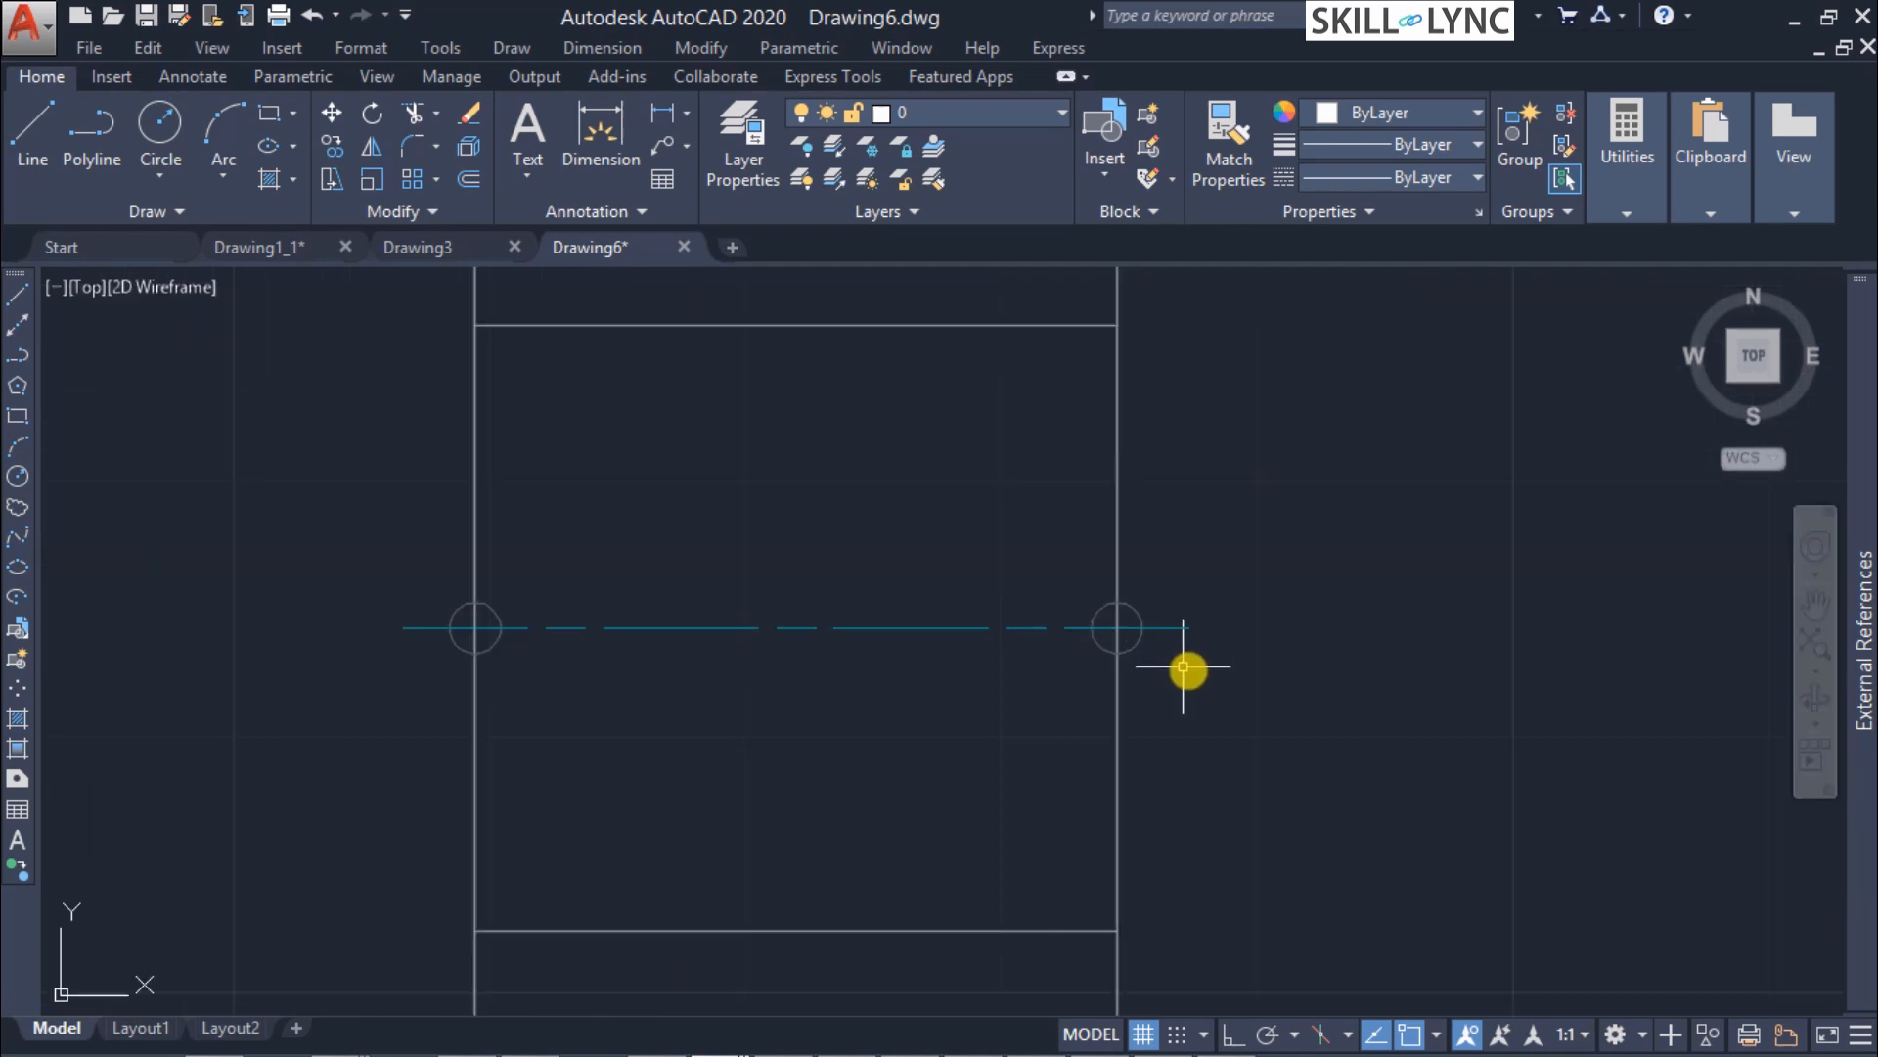
scroll(1271, 758, "down", 5)
scroll(1425, 943, "down", 2)
scroll(1447, 934, "up", 2)
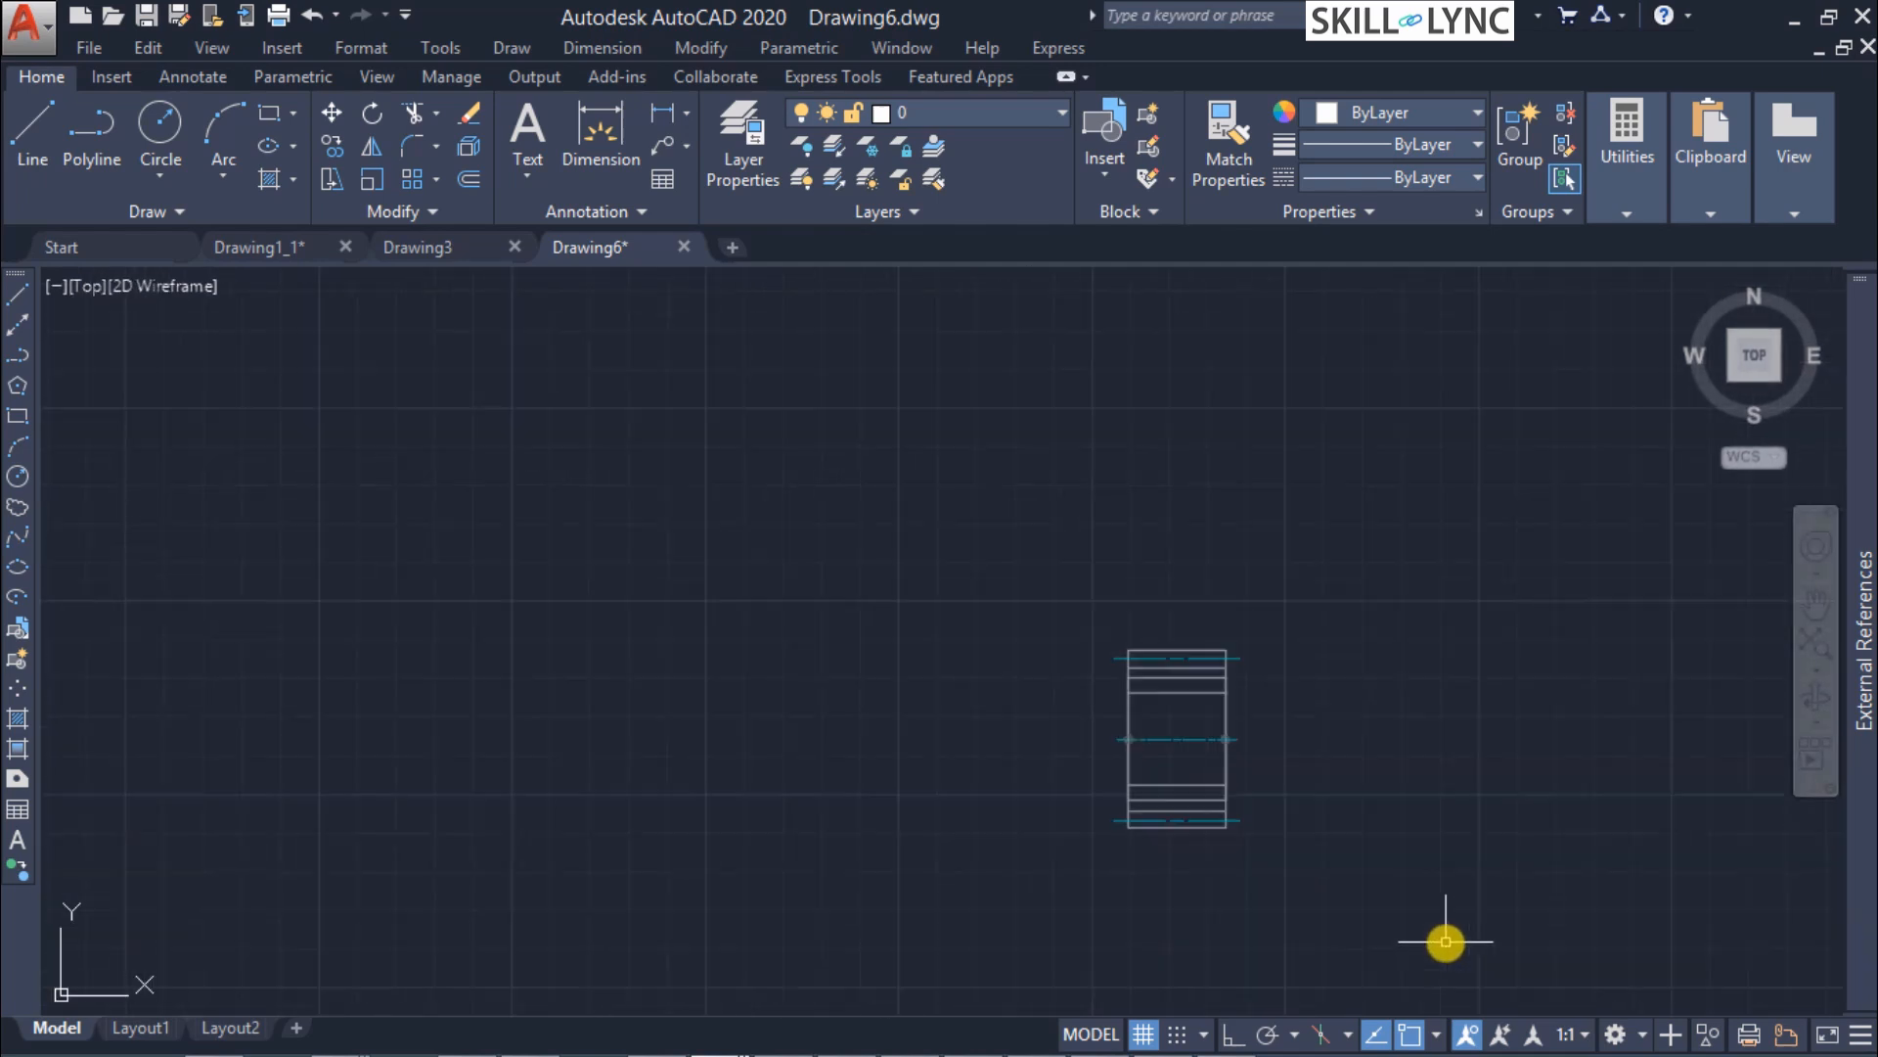
left_click(1816, 603)
left_click_drag(1321, 813, 1077, 721)
View the reference details of the nested Pump_wheel and of Drawing3 in the new drawing's External References palette.
mouse_move(1866, 505)
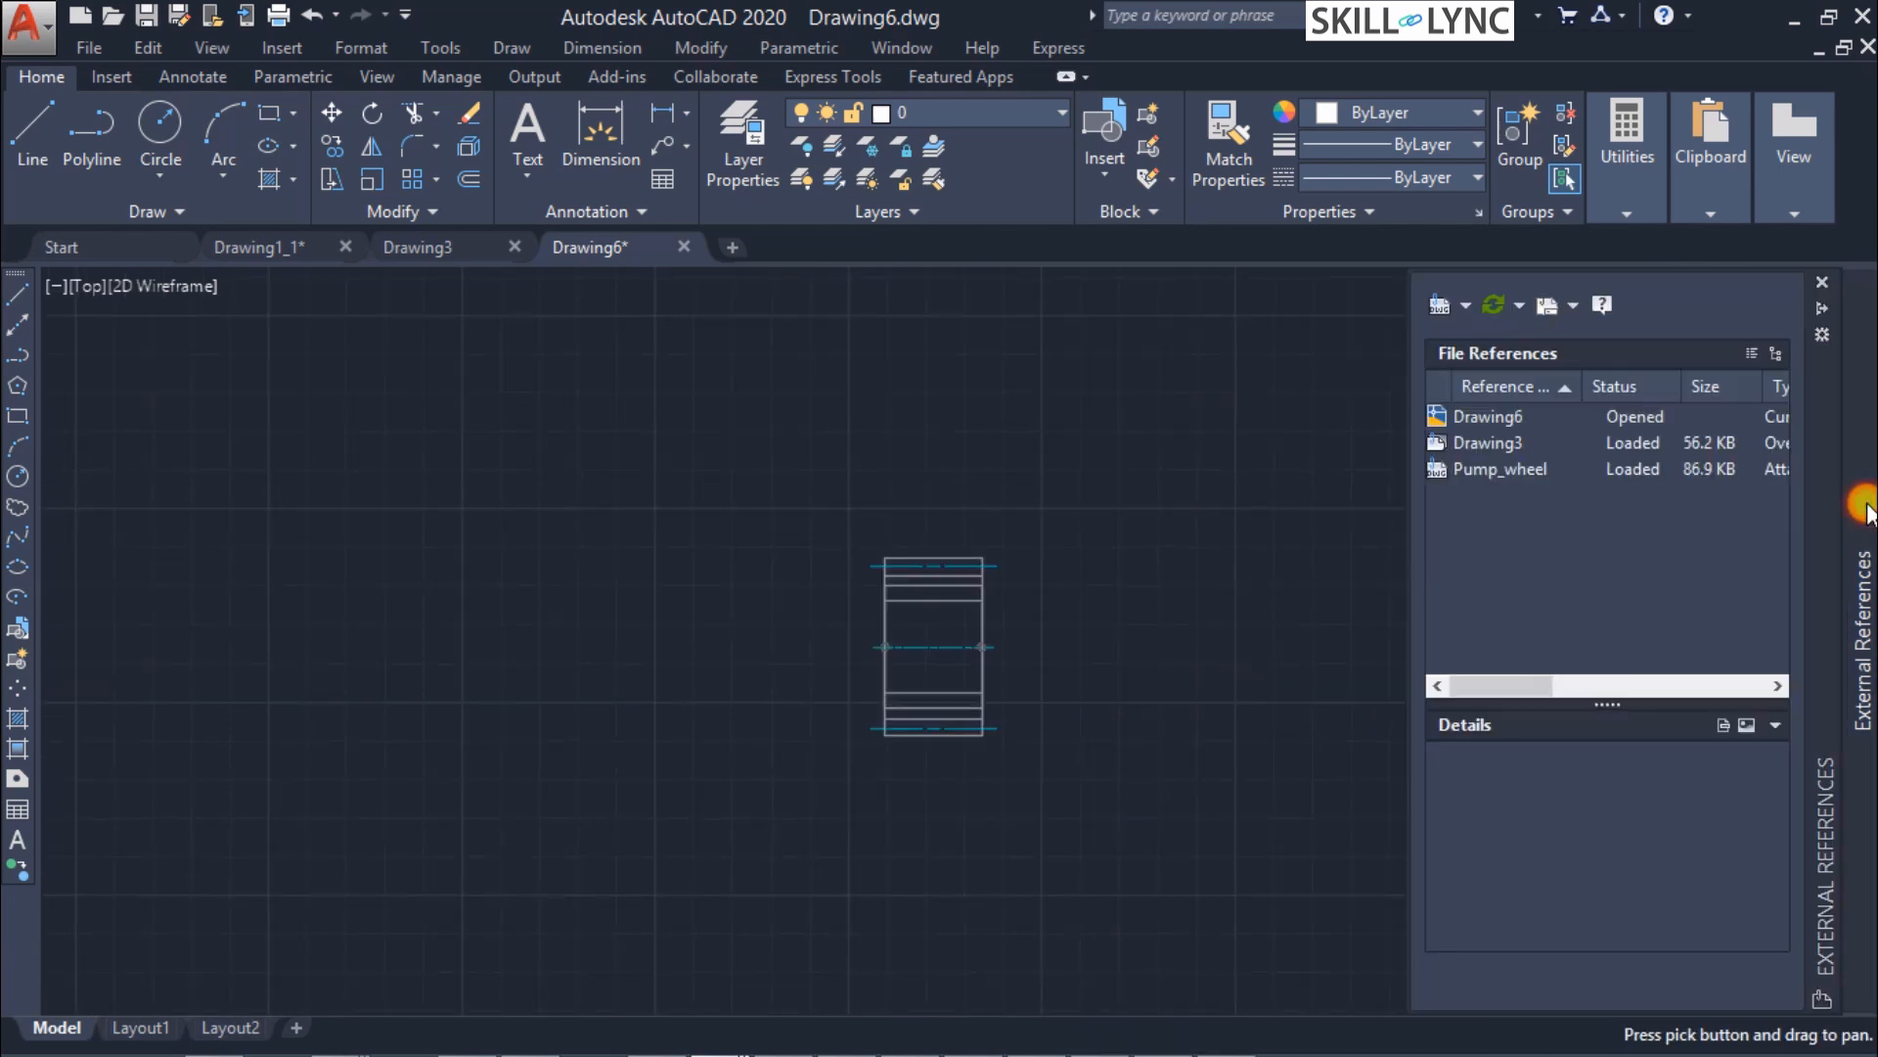
left_click(1511, 470)
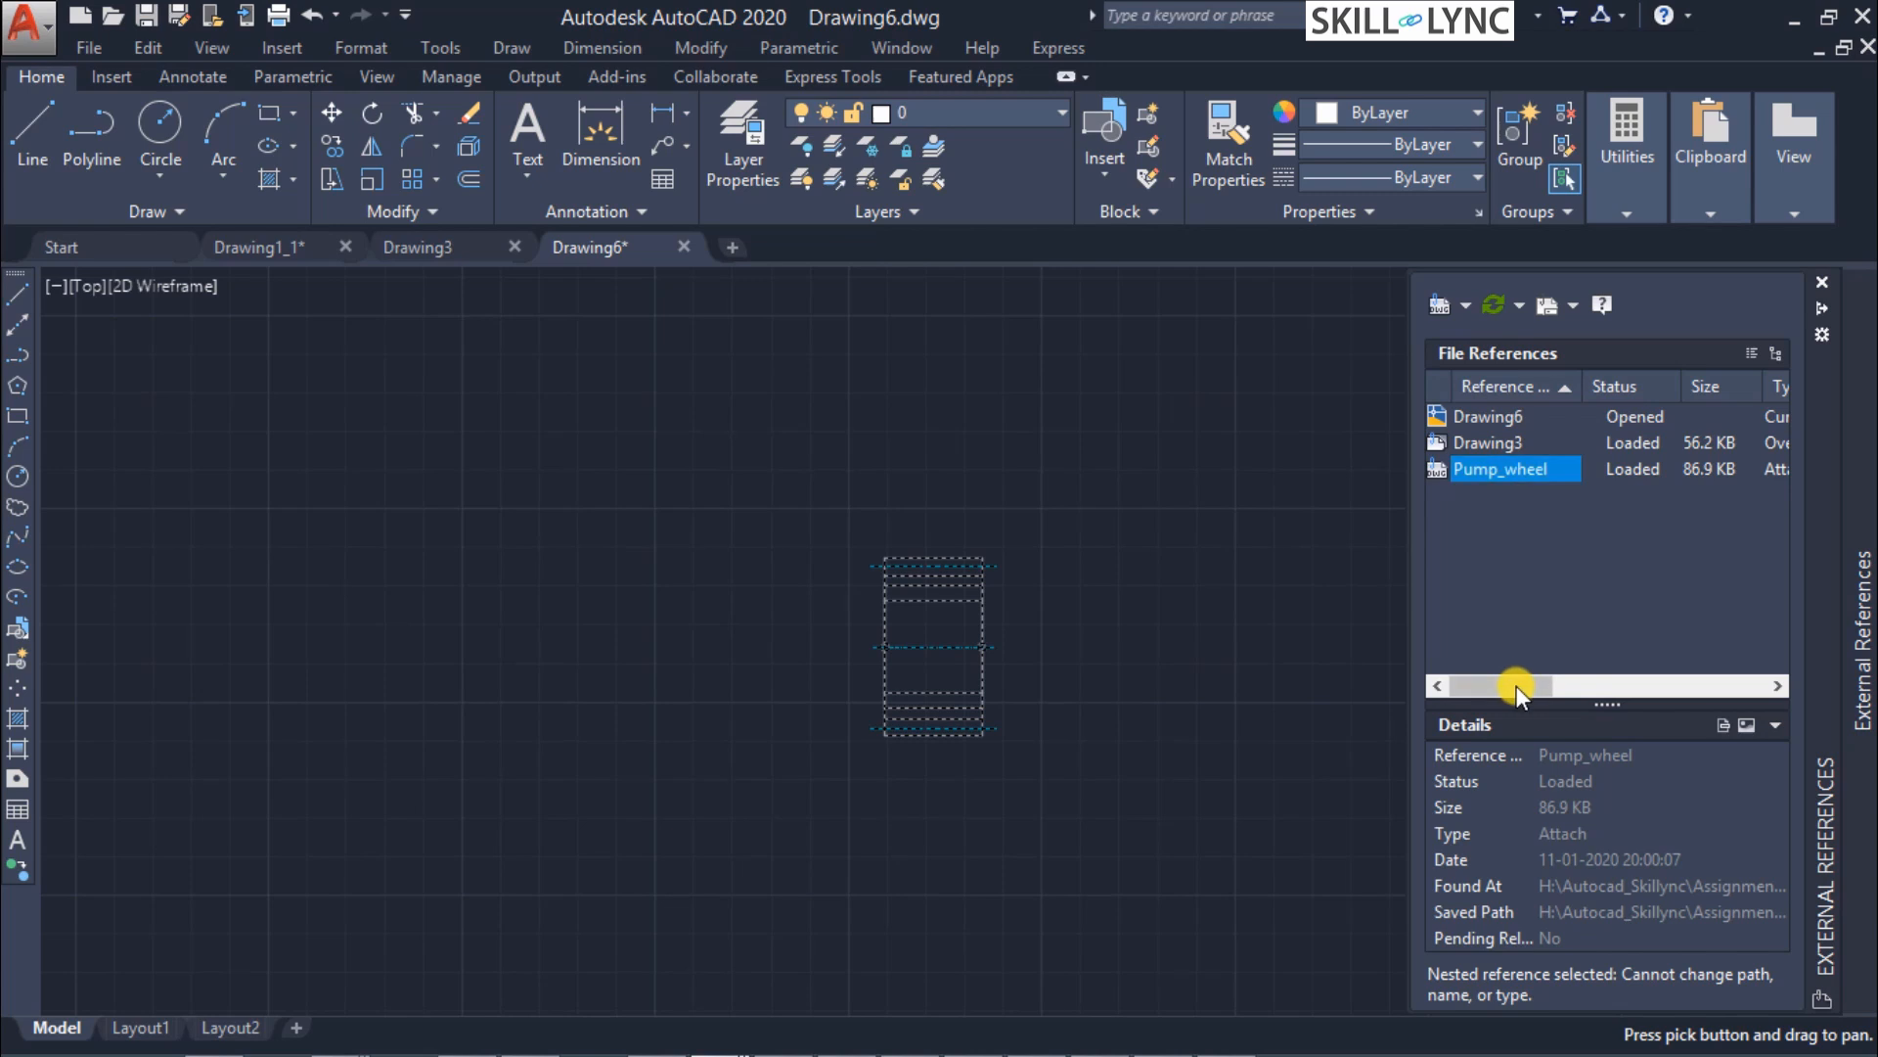
left_click_drag(1516, 685, 1466, 676)
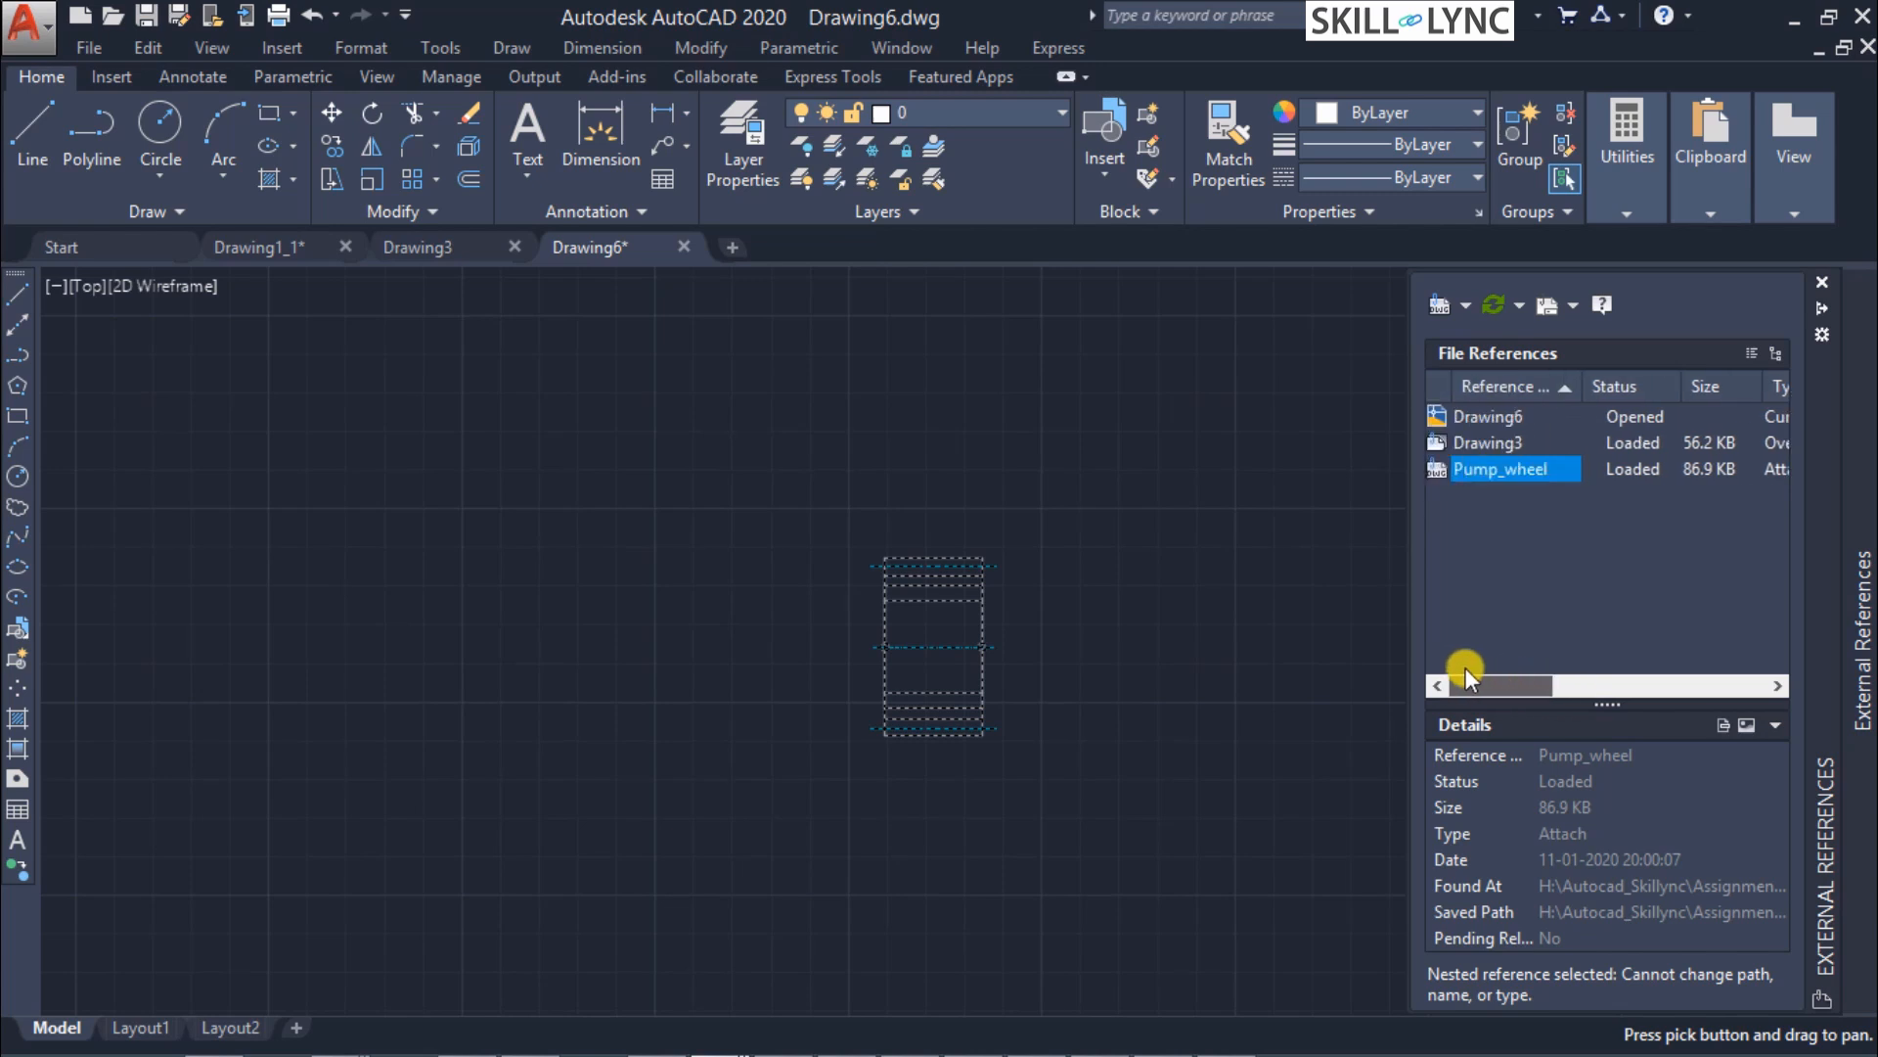
left_click(1483, 442)
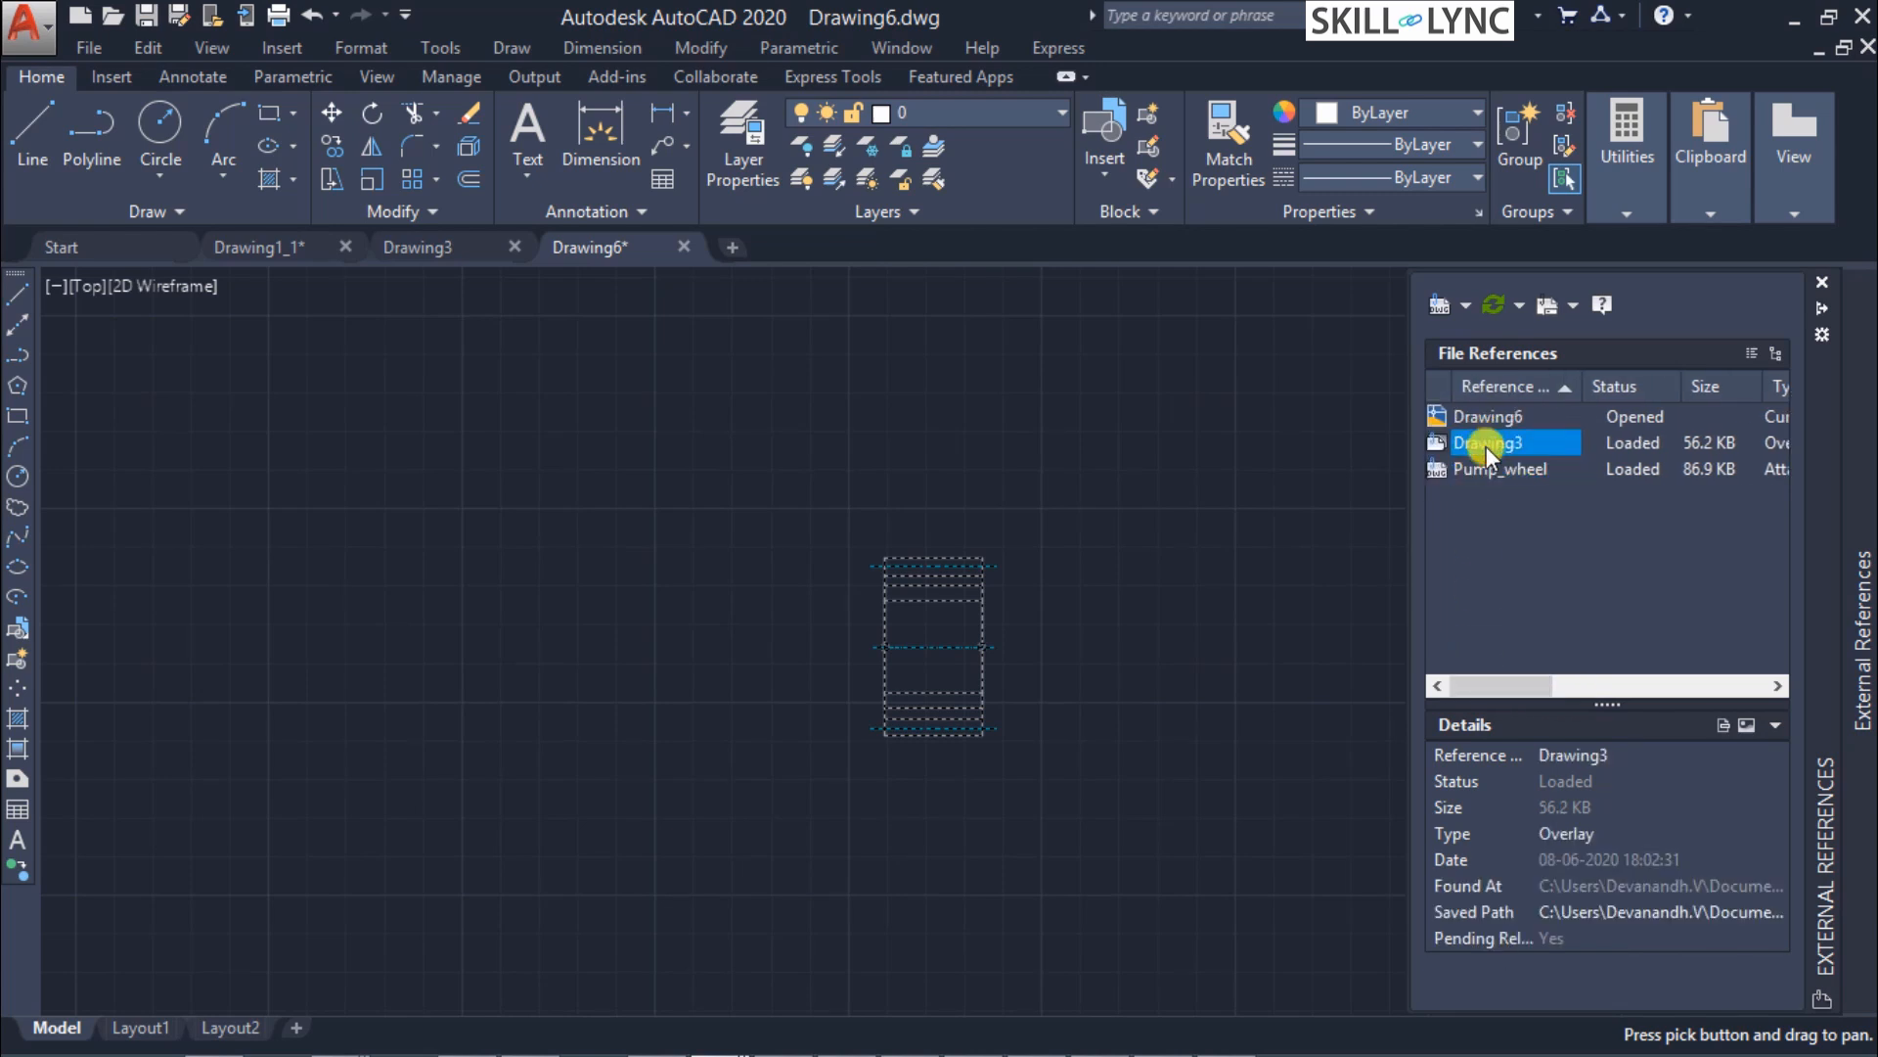
Compare the parts shown in Drawing3 with those shown in Drawing6, returning to Drawing6.
left_click(405, 242)
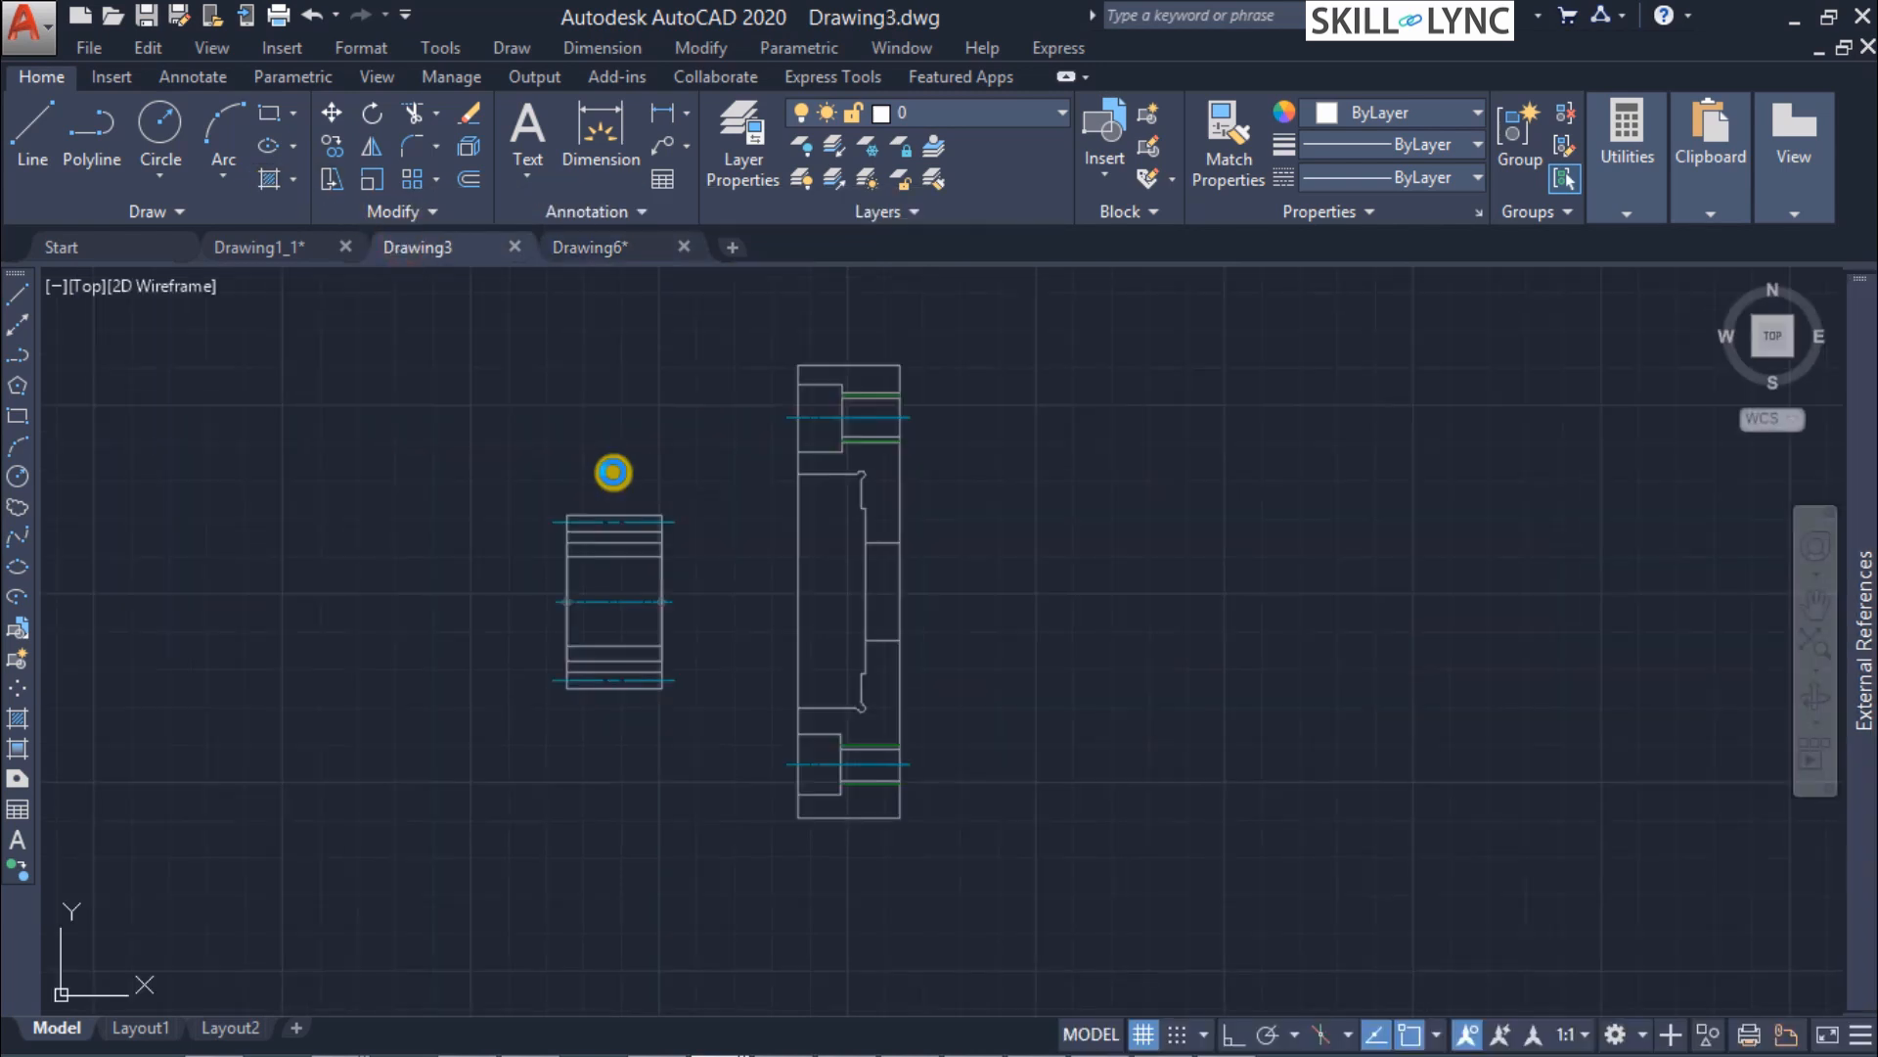
key("F8")
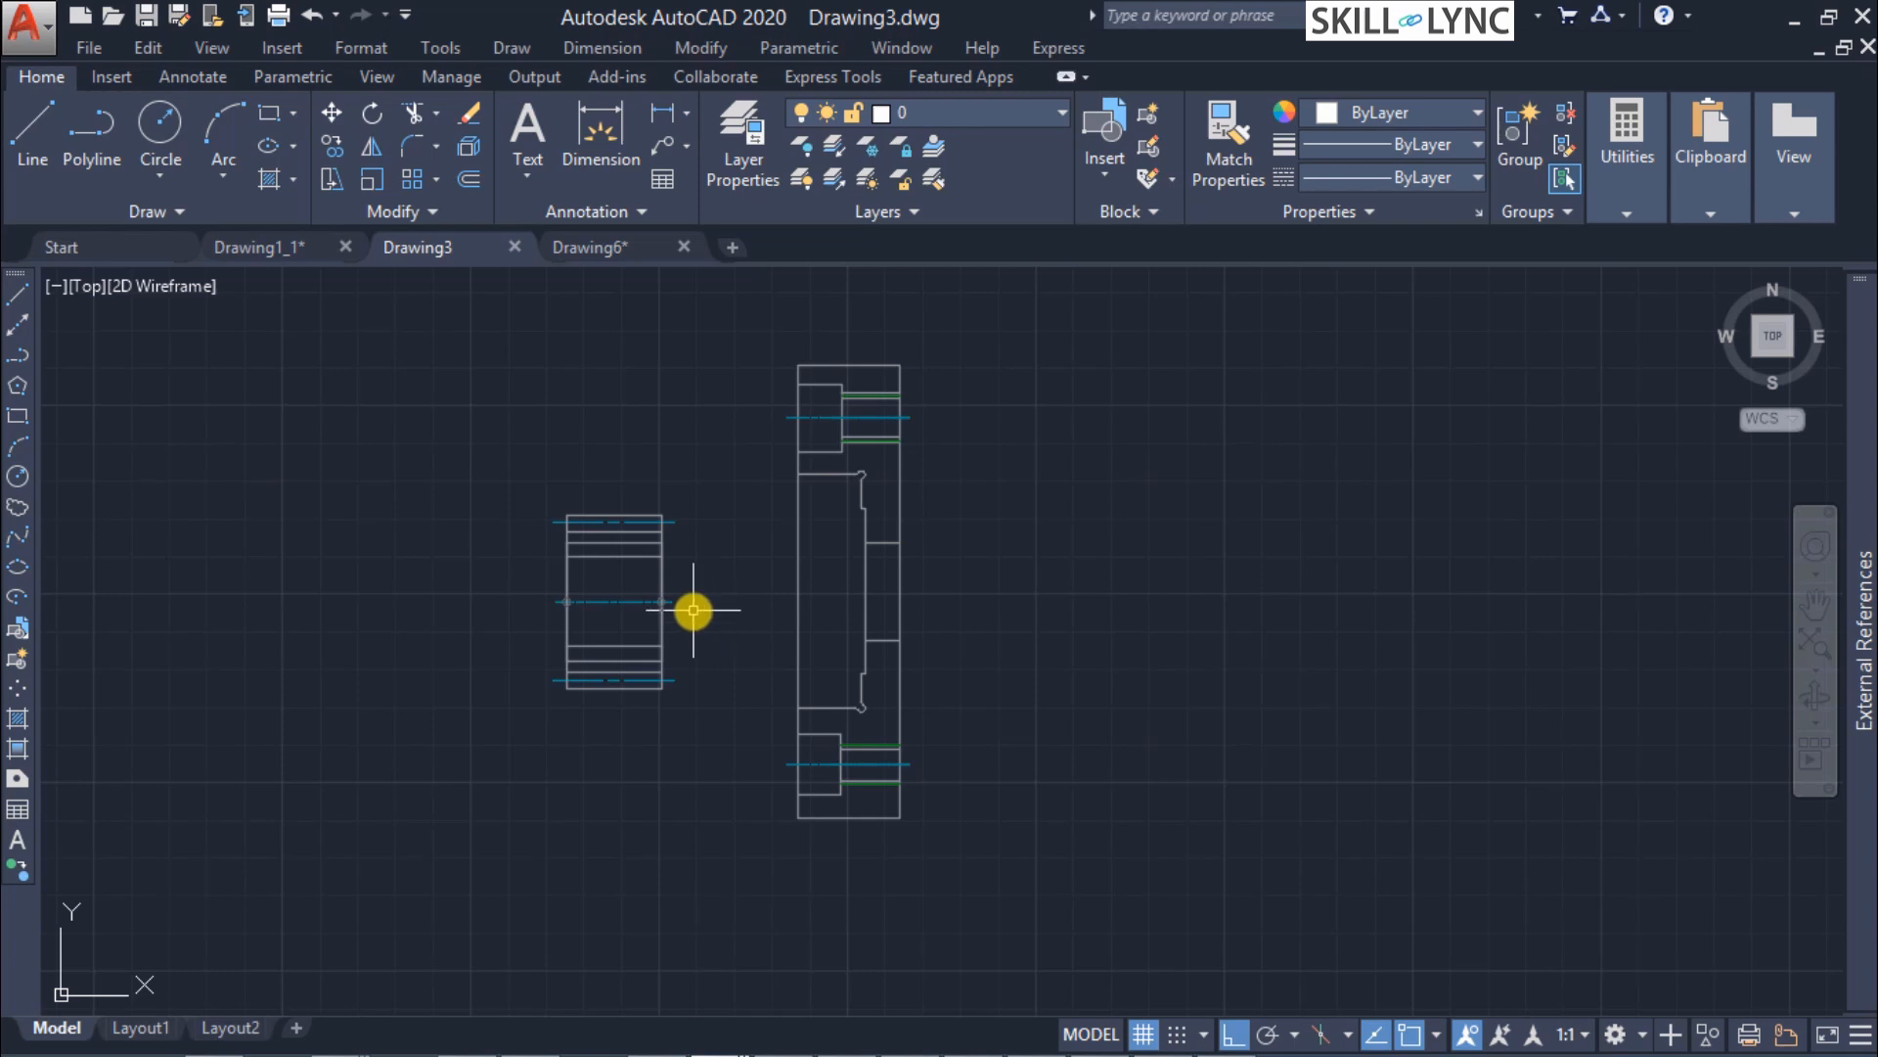
left_click(578, 249)
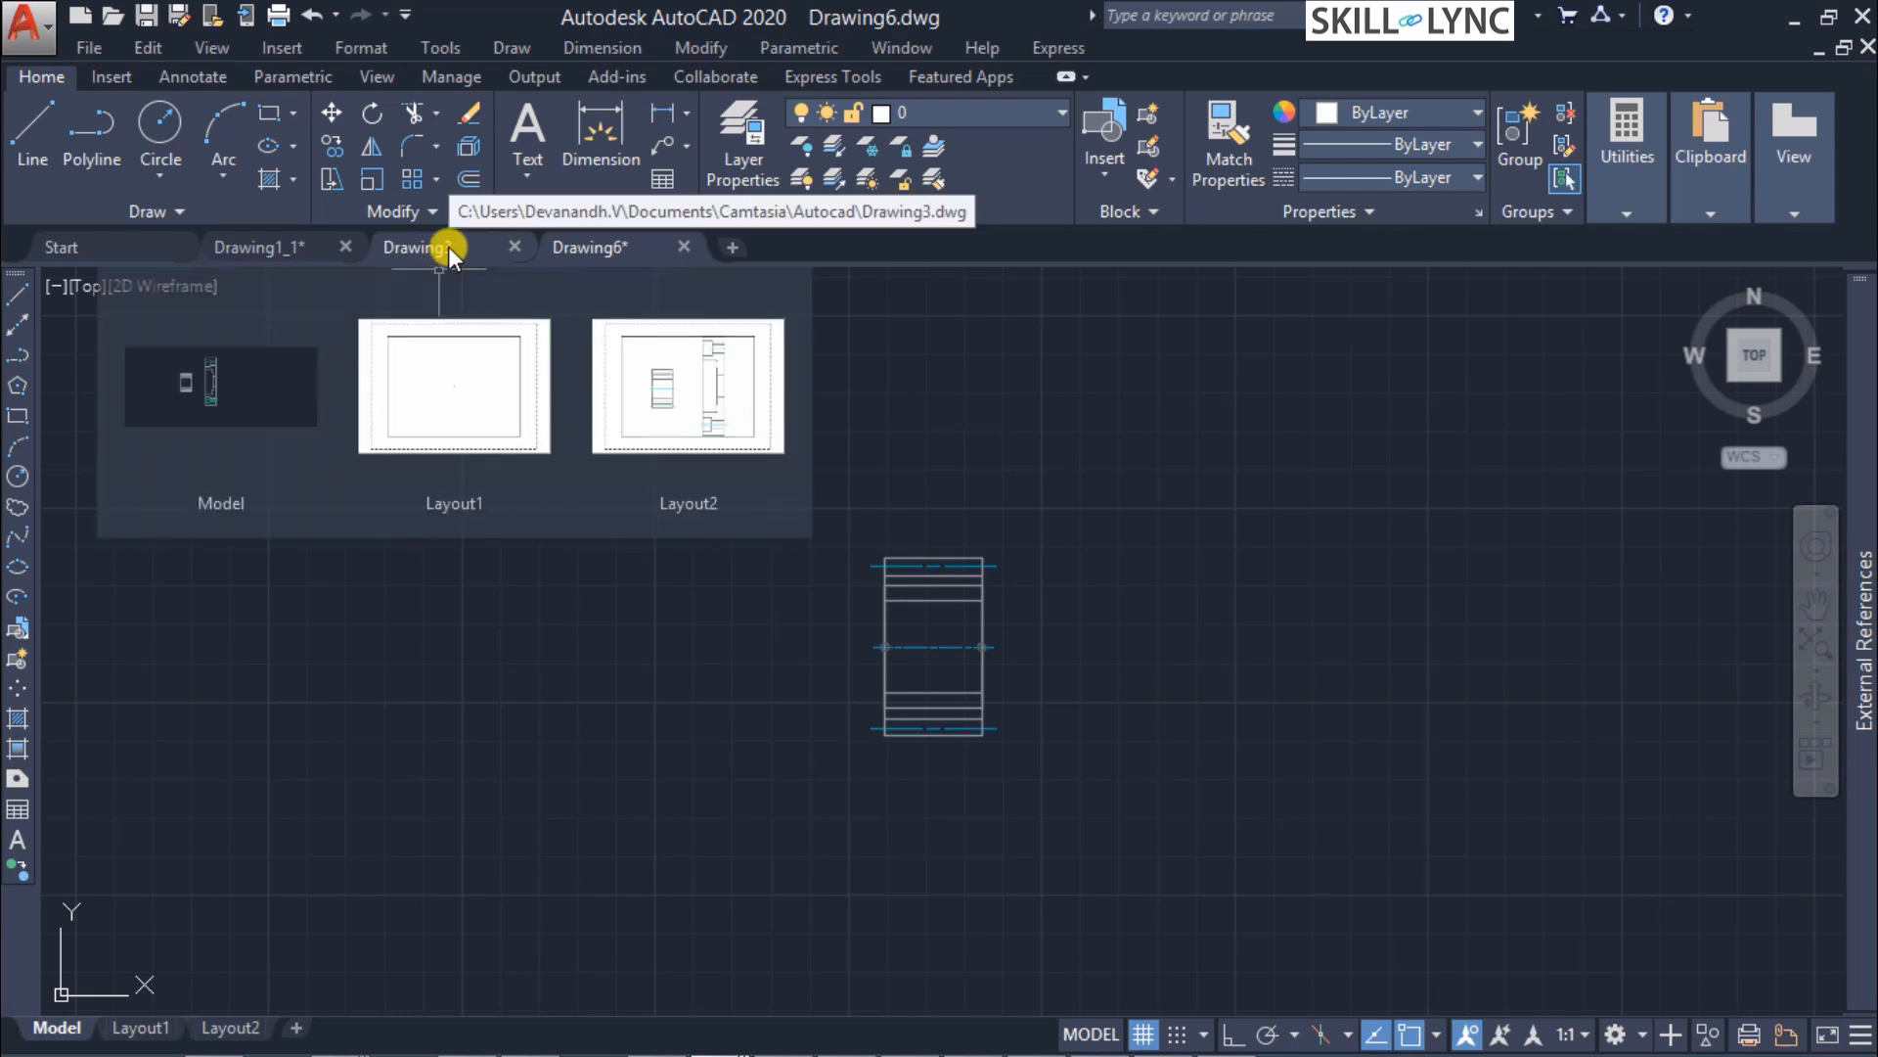
Switch to Drawing3, widen its External References palette, and examine the type, date and saved path of each reference.
left_click(448, 247)
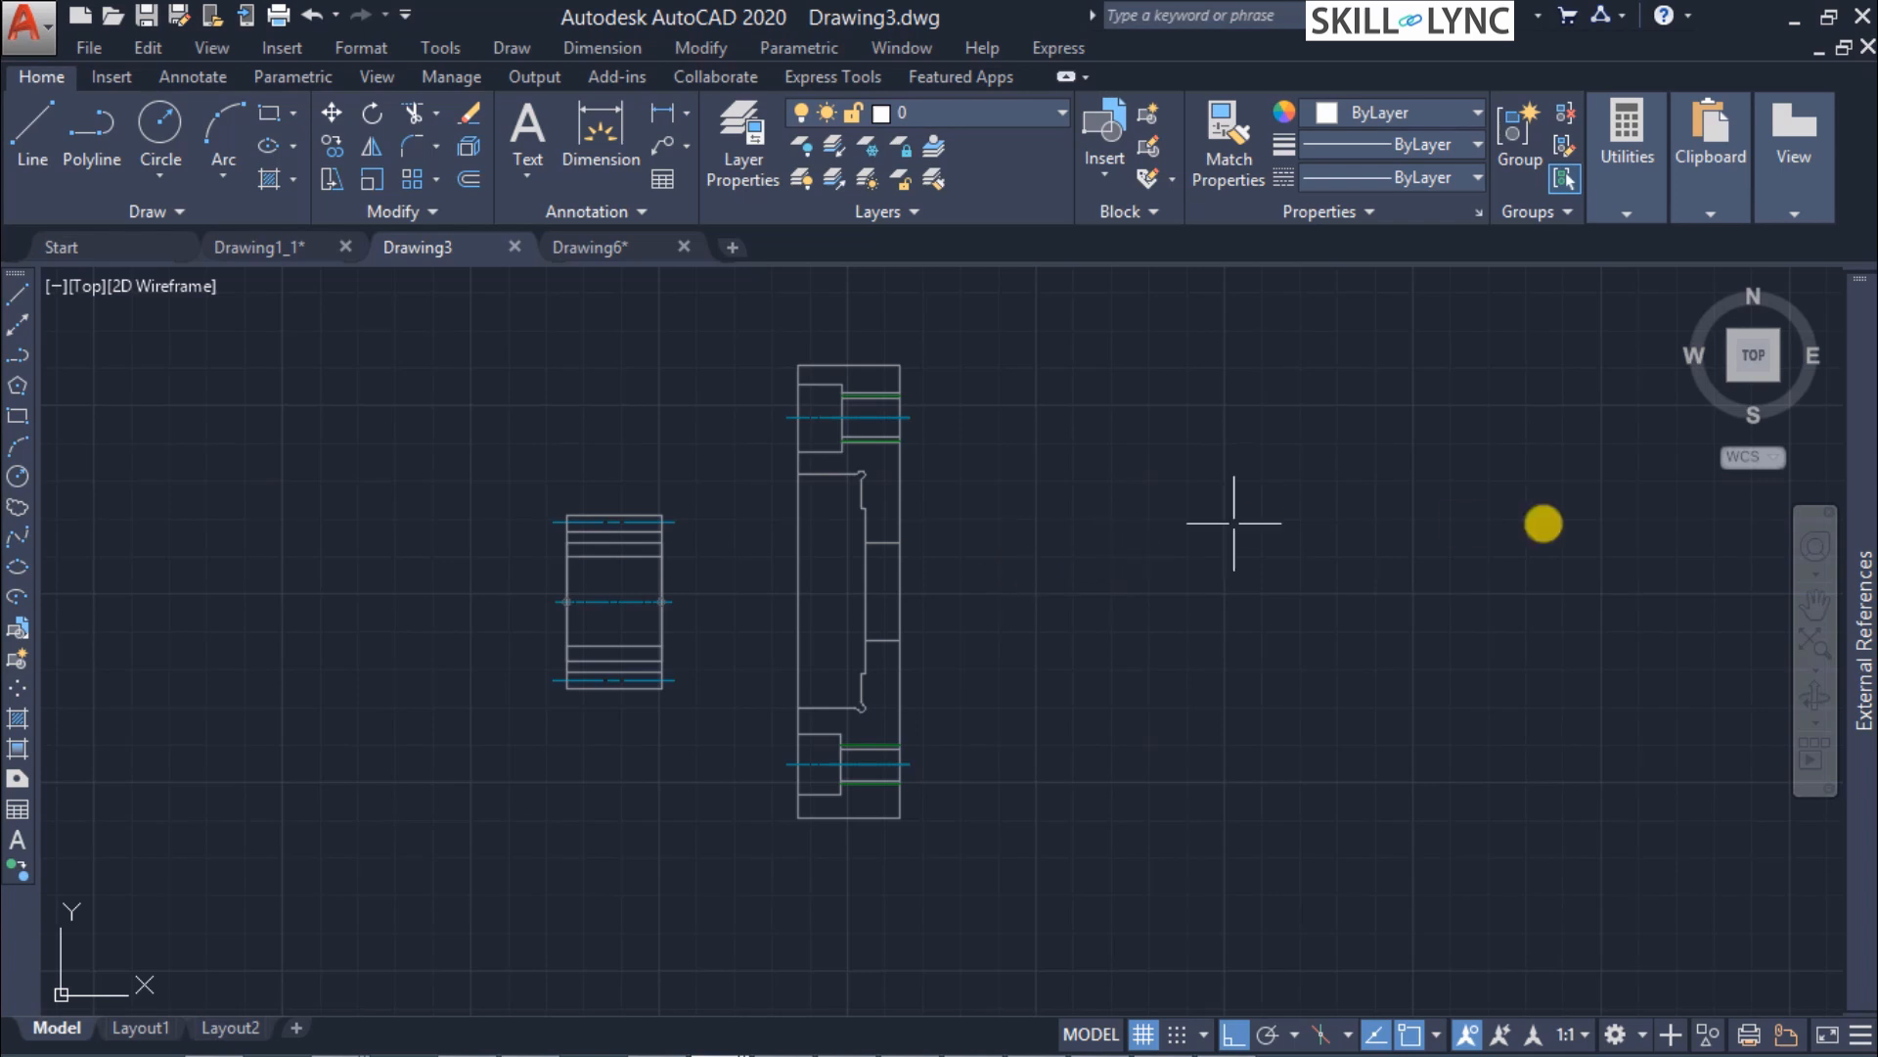
mouse_move(1858, 442)
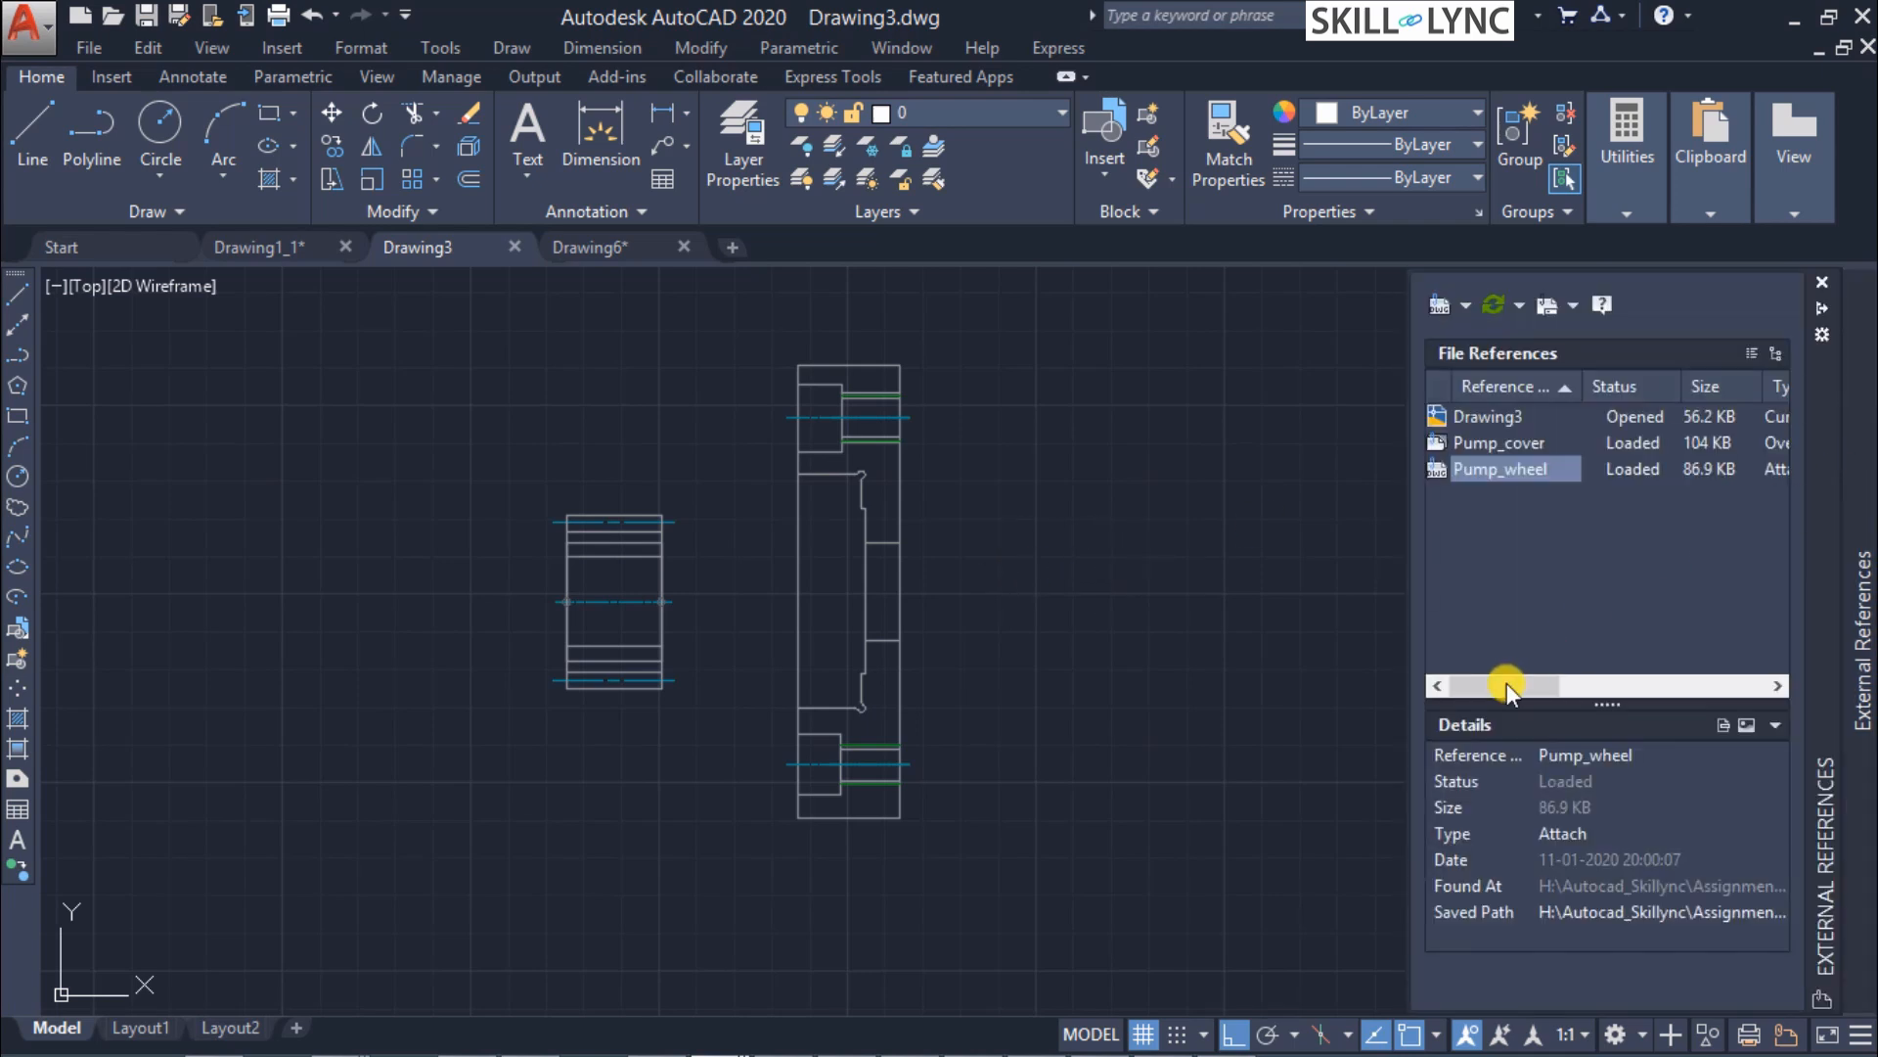
left_click_drag(1409, 572, 1098, 554)
left_click_drag(1395, 691, 1647, 681)
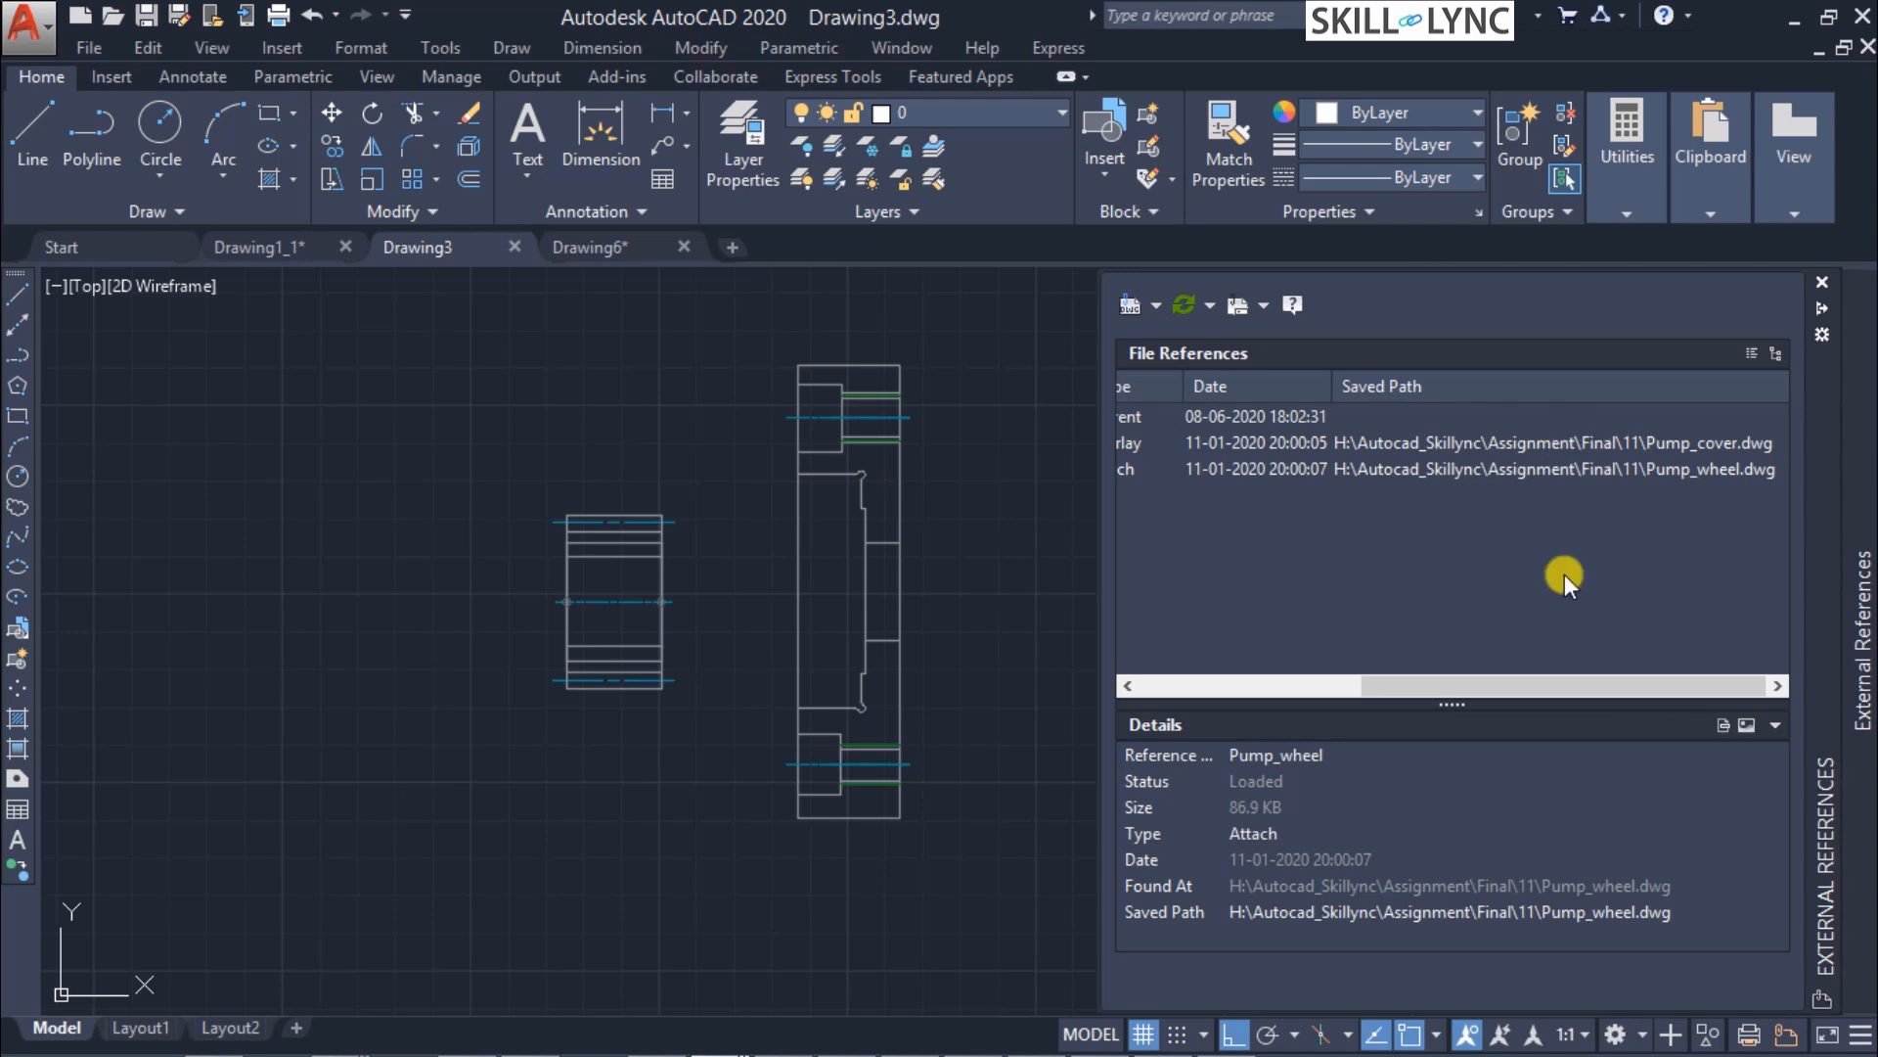
left_click_drag(1530, 693, 1212, 689)
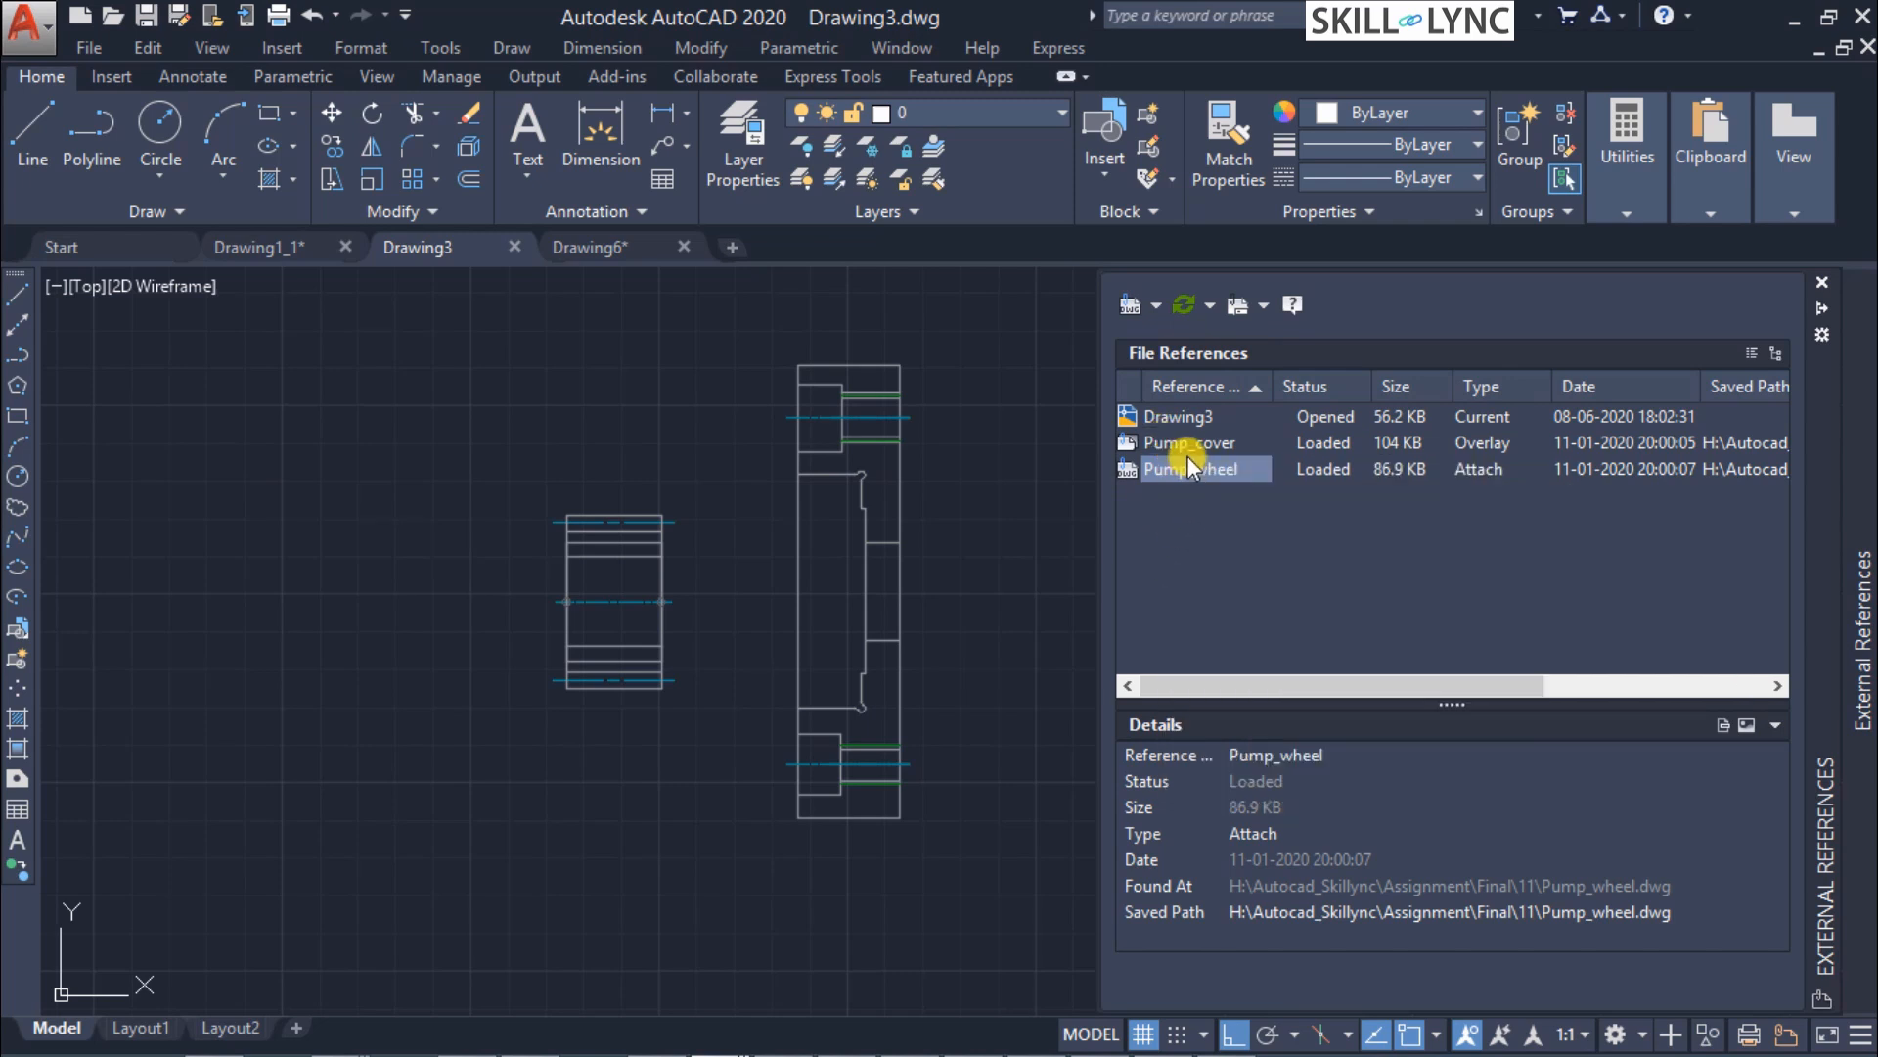
mouse_move(1183, 457)
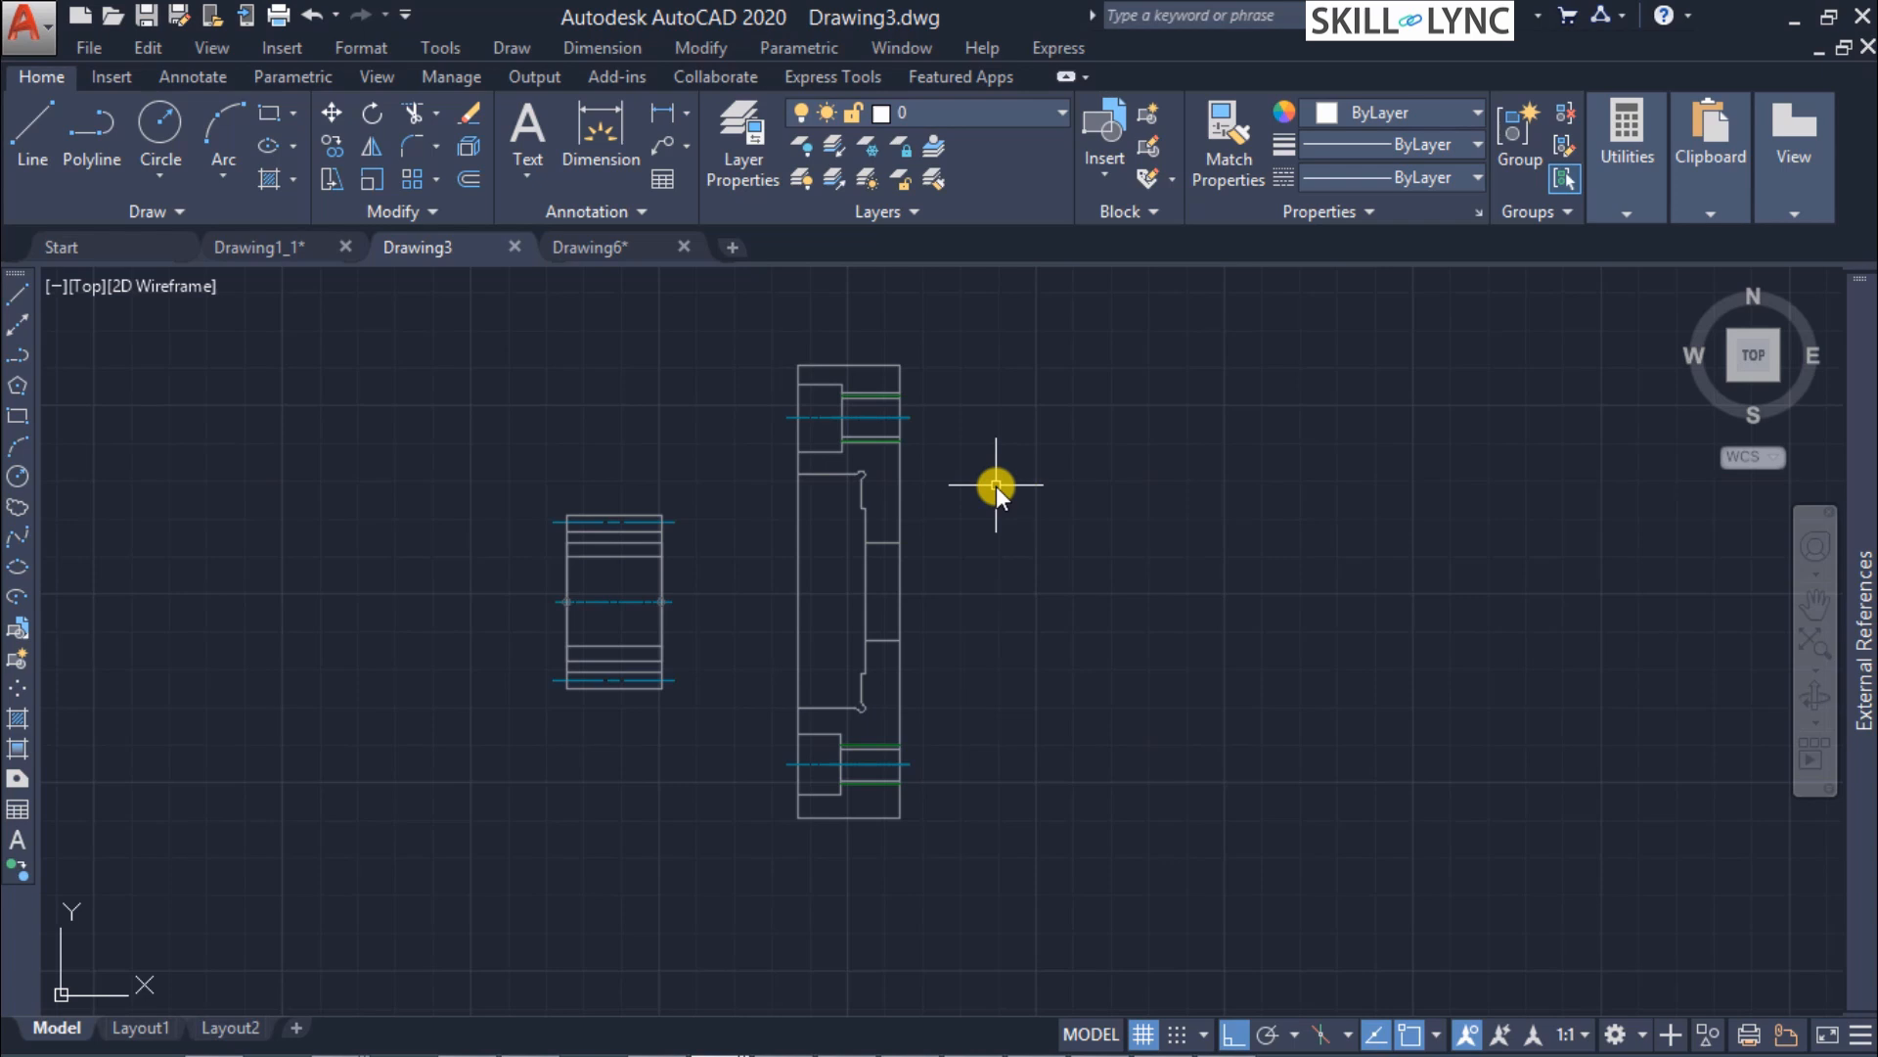
Review Drawing3's layer list for the layers brought in by the Pump_cover and Pump_wheel references.
left_click(1054, 111)
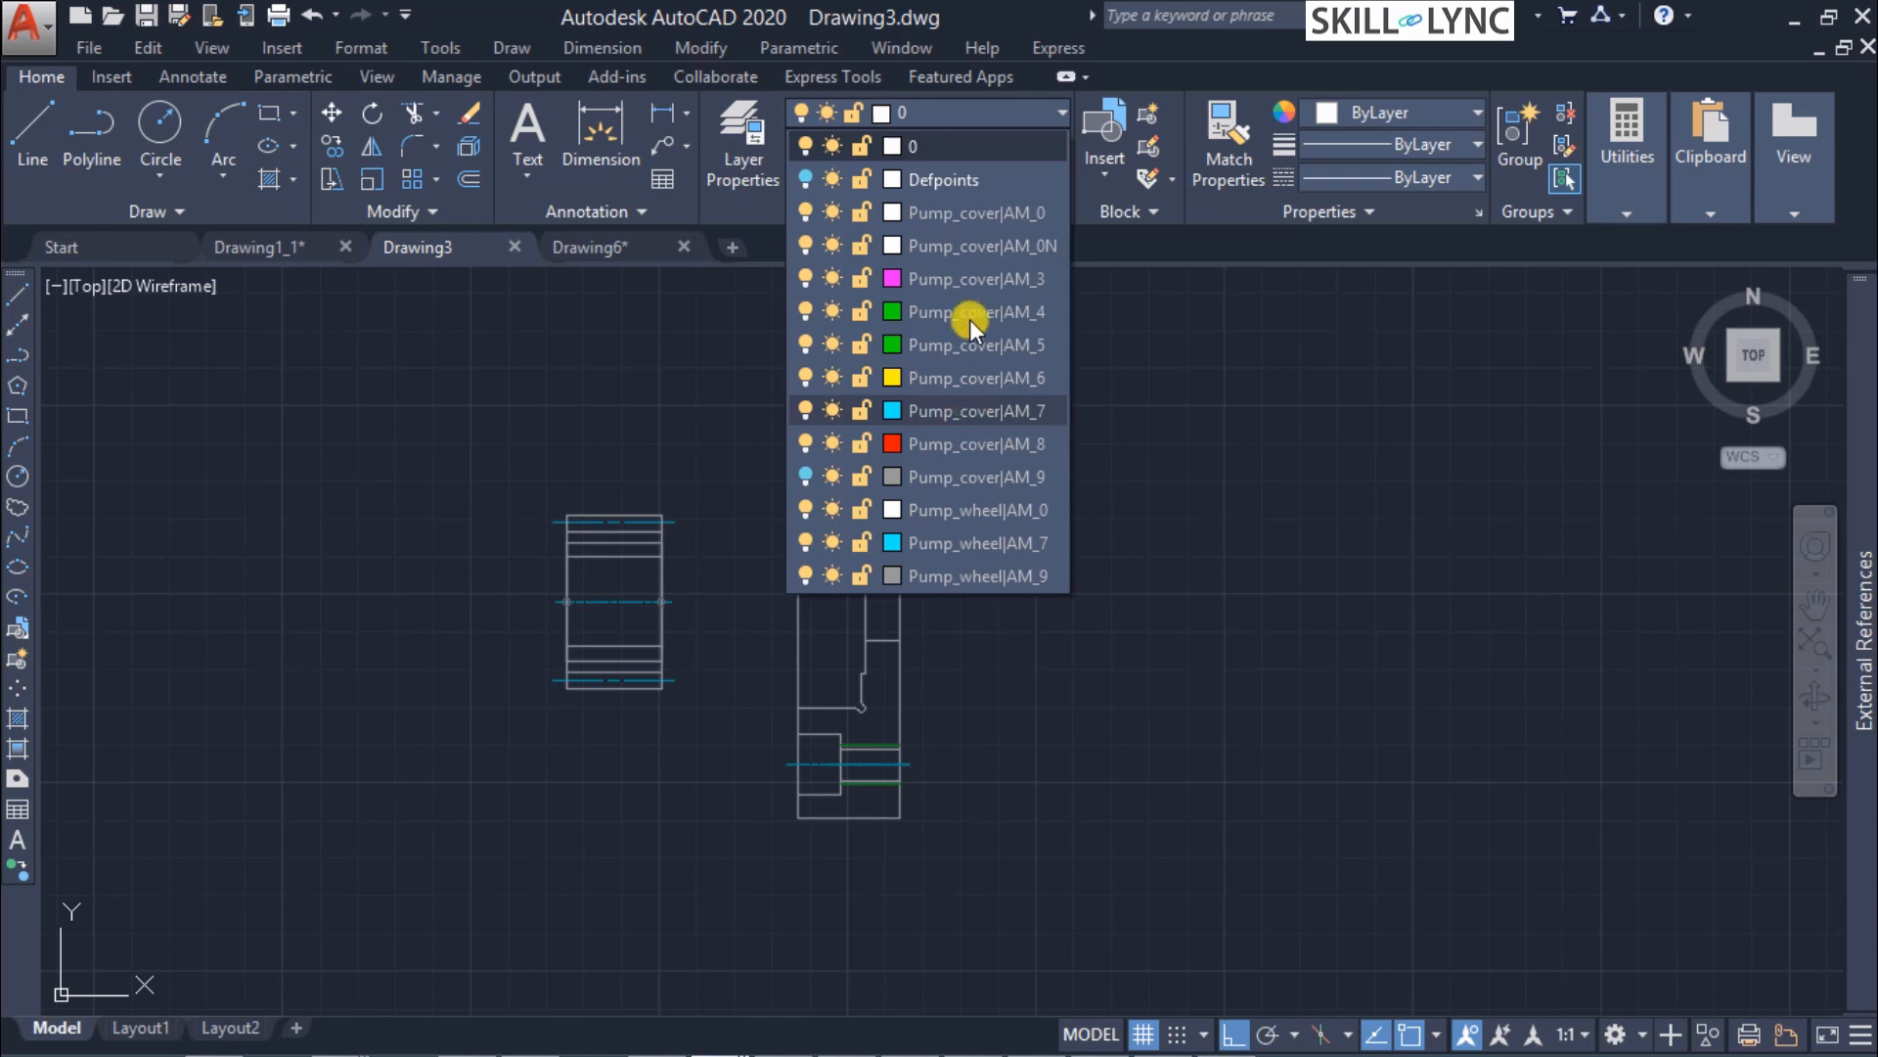
left_click(1264, 450)
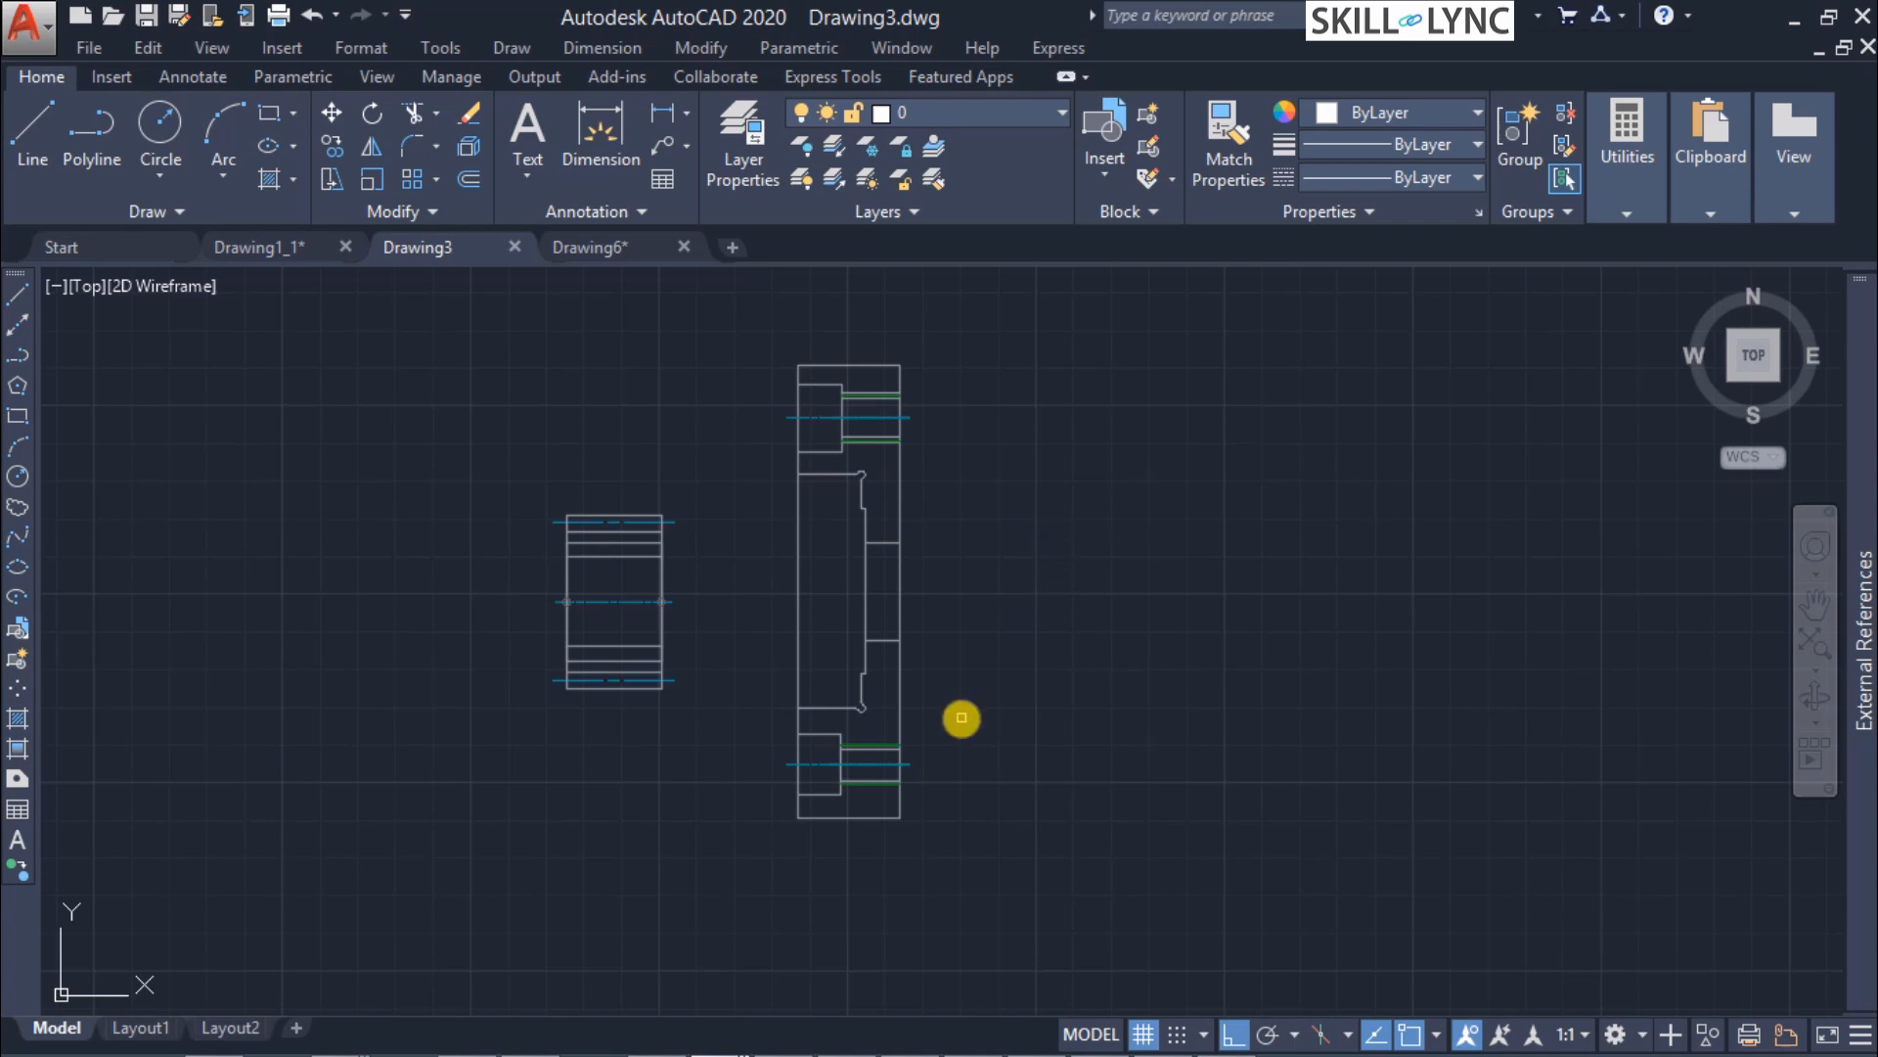
Review the file types that can be attached through the External References palette, and close the list without choosing one.
mouse_move(1862, 528)
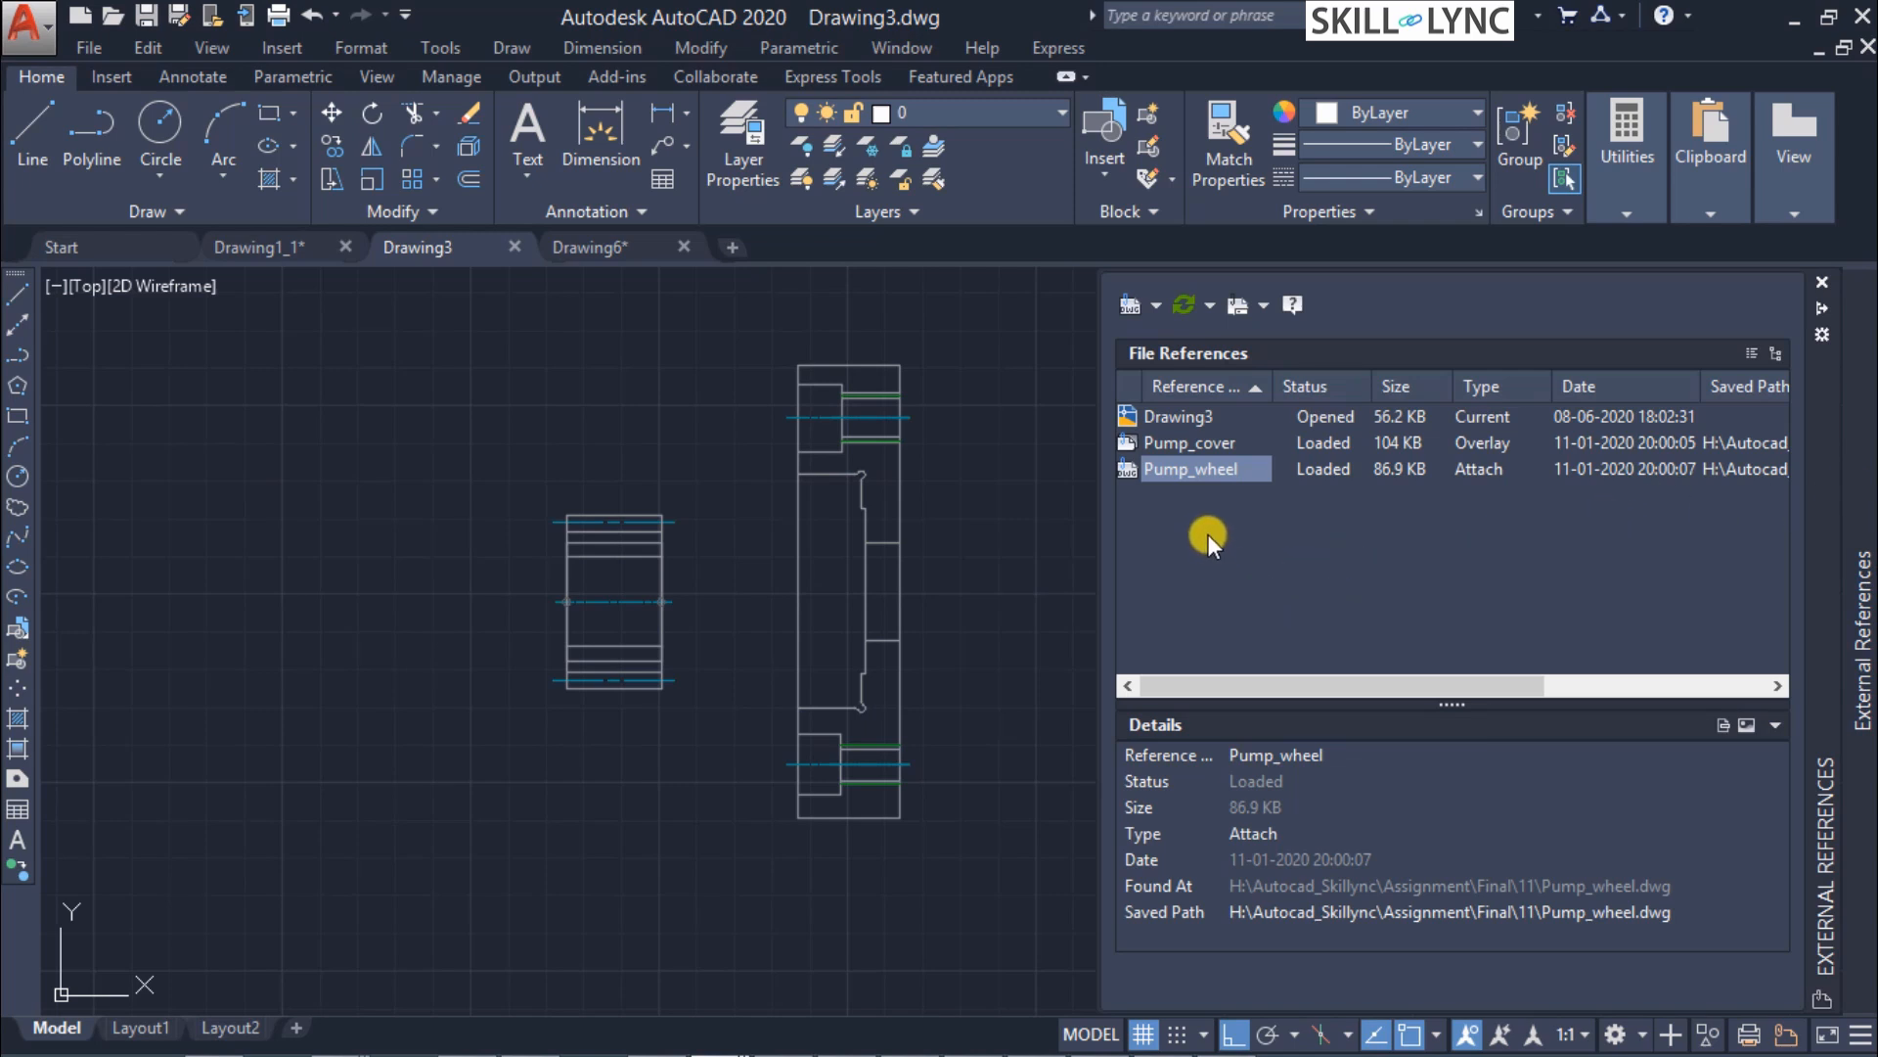
left_click(1158, 307)
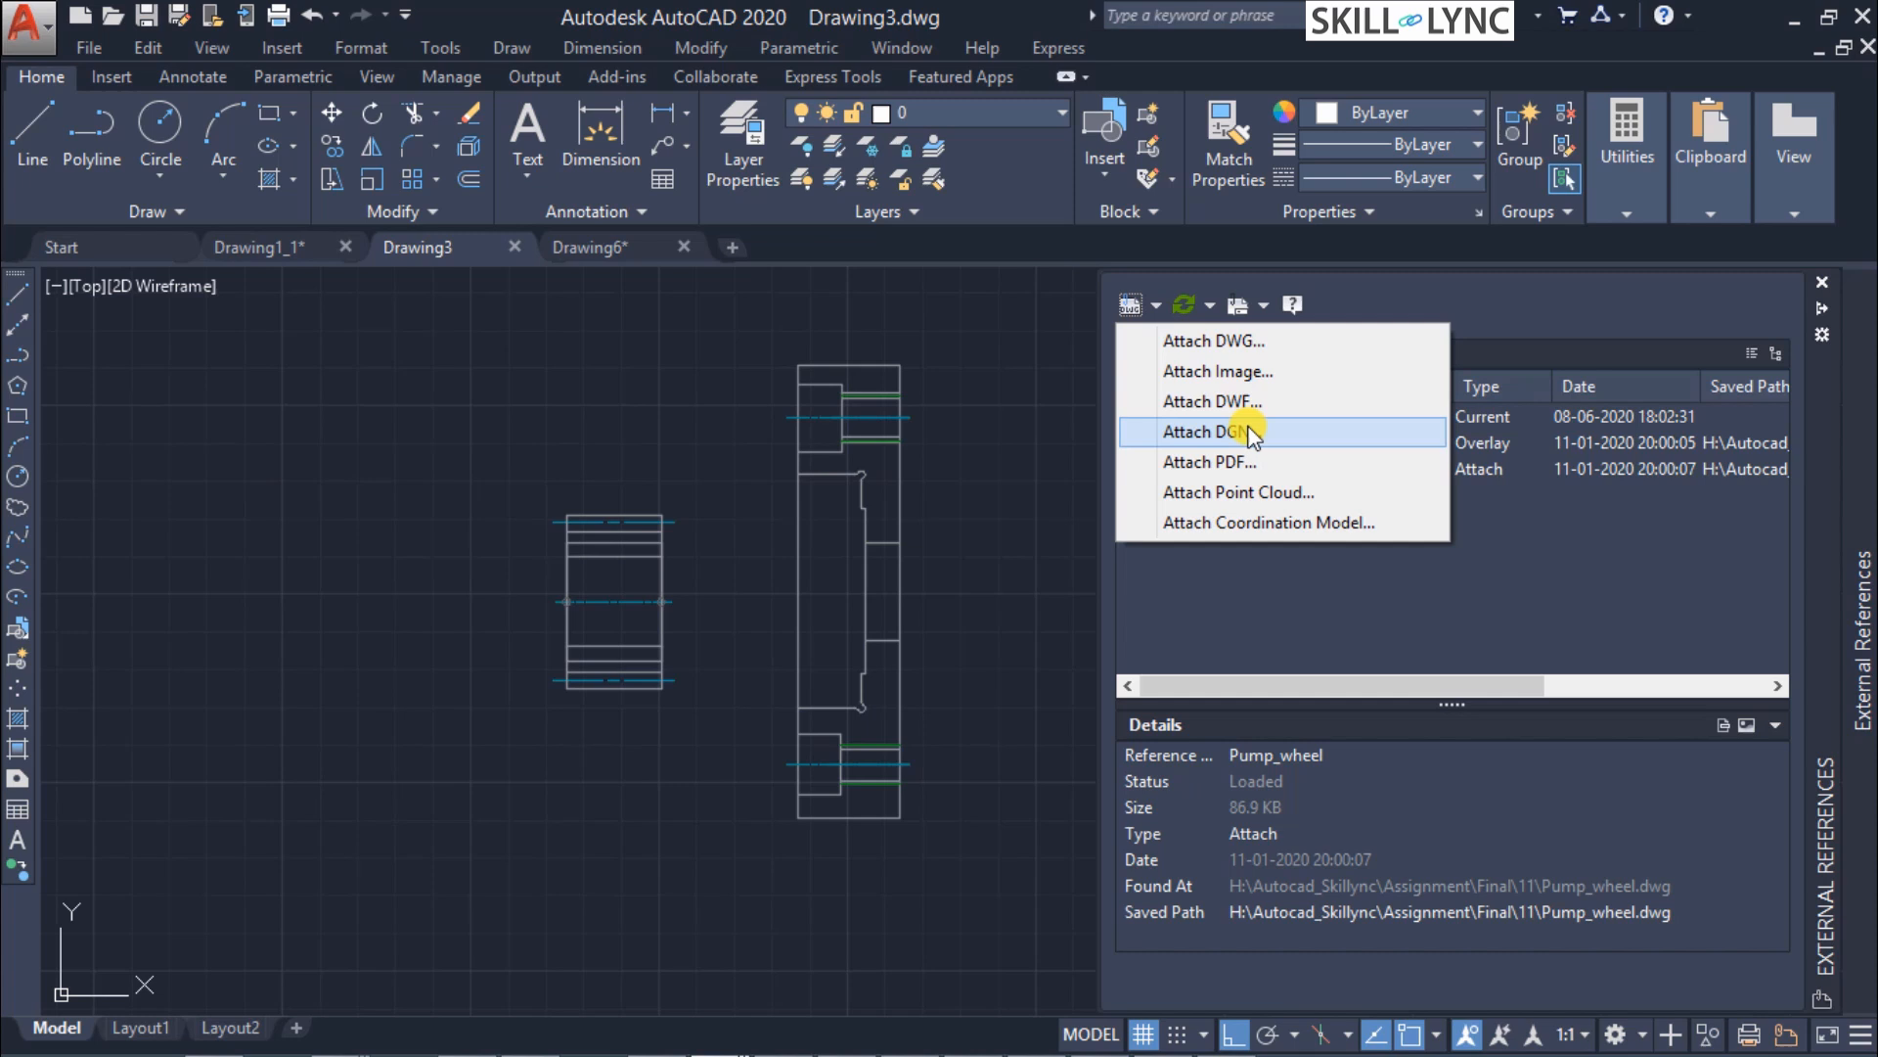
left_click(1557, 546)
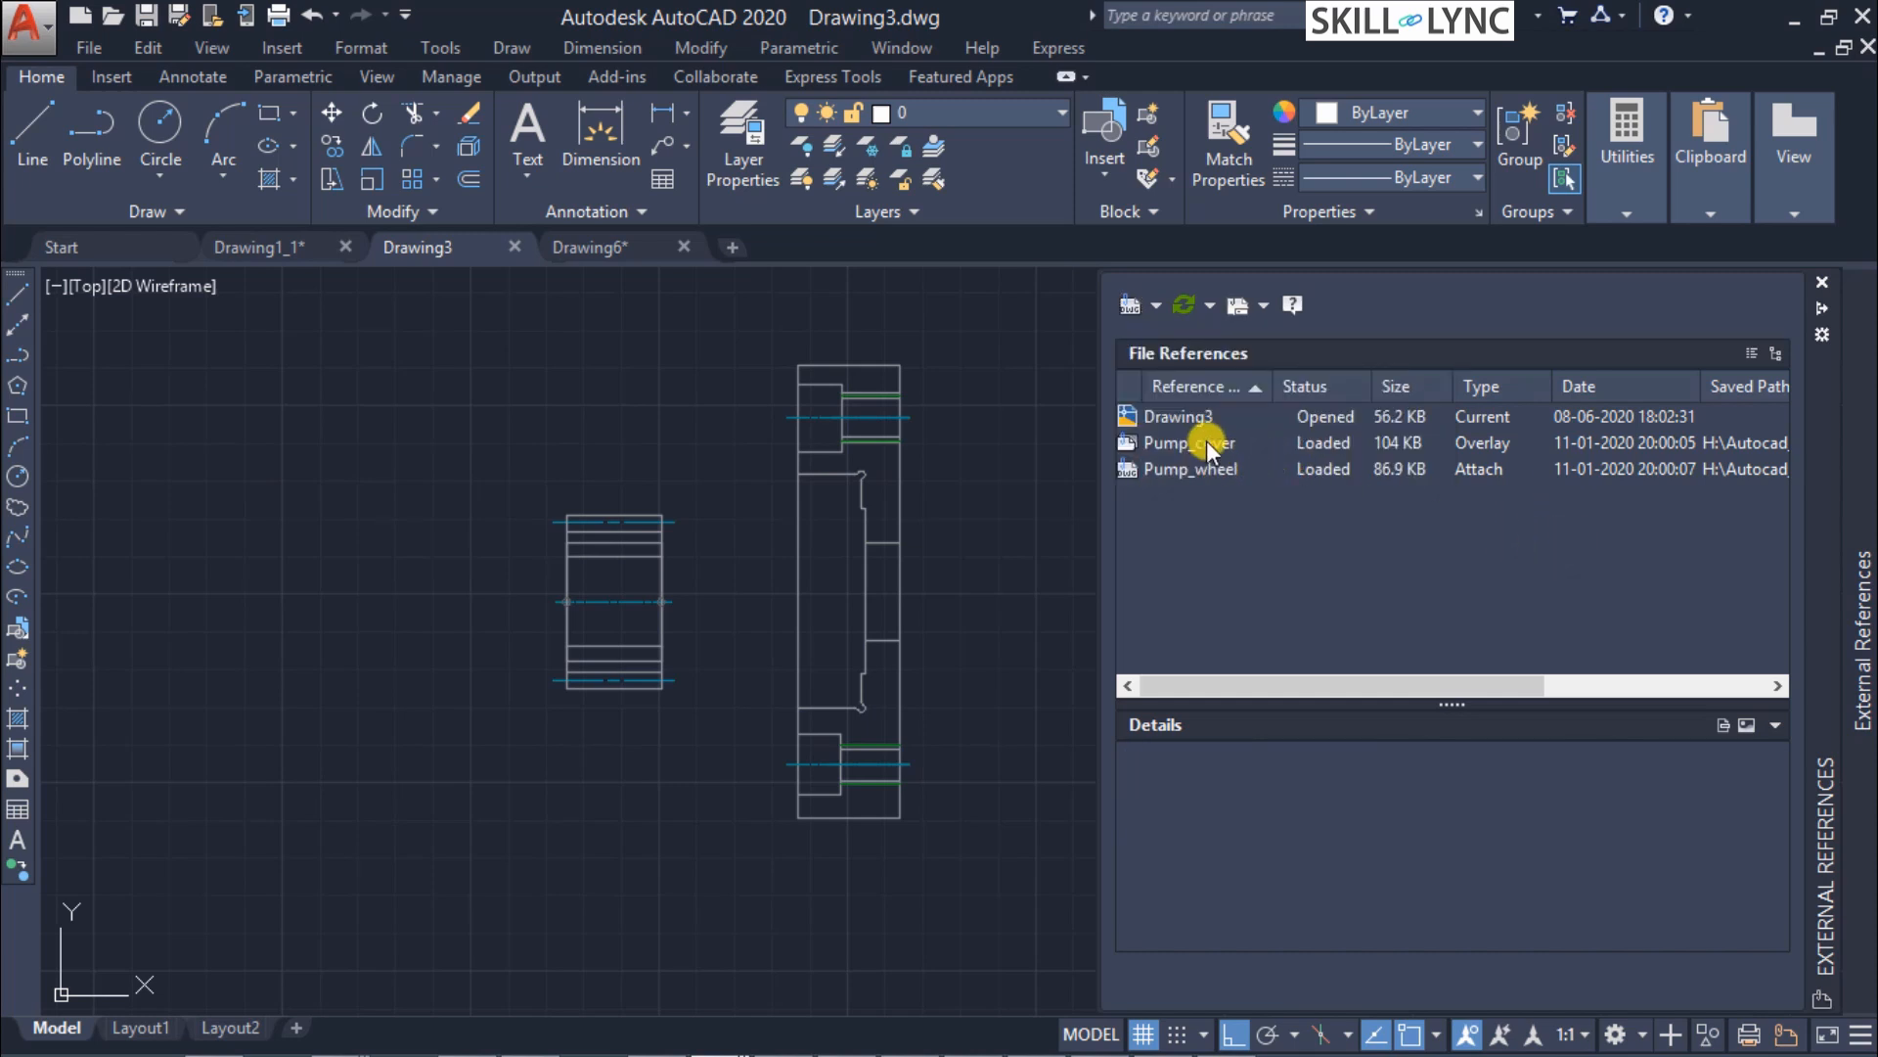
Examine the type, date, saved path and preview of the Pump_cover and Pump_wheel references in Drawing3.
left_click(1201, 477)
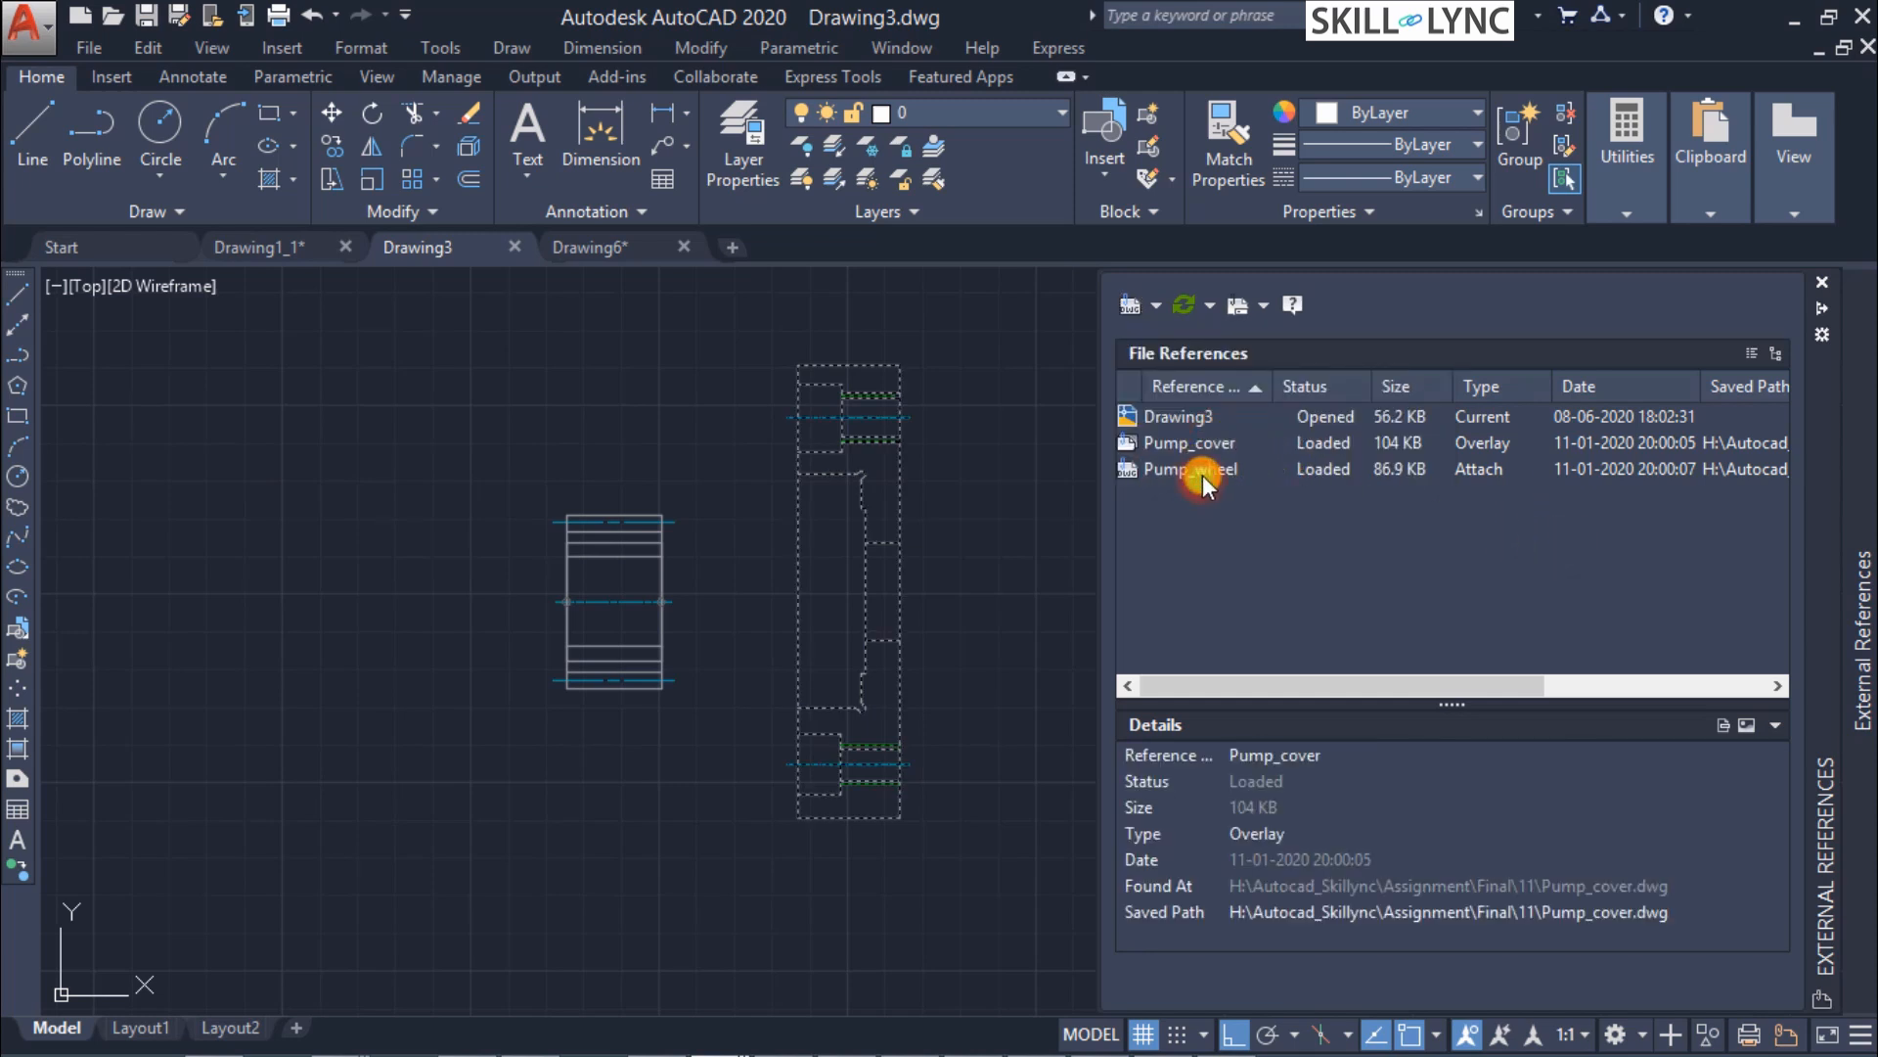
left_click(1332, 460)
left_click(1336, 446)
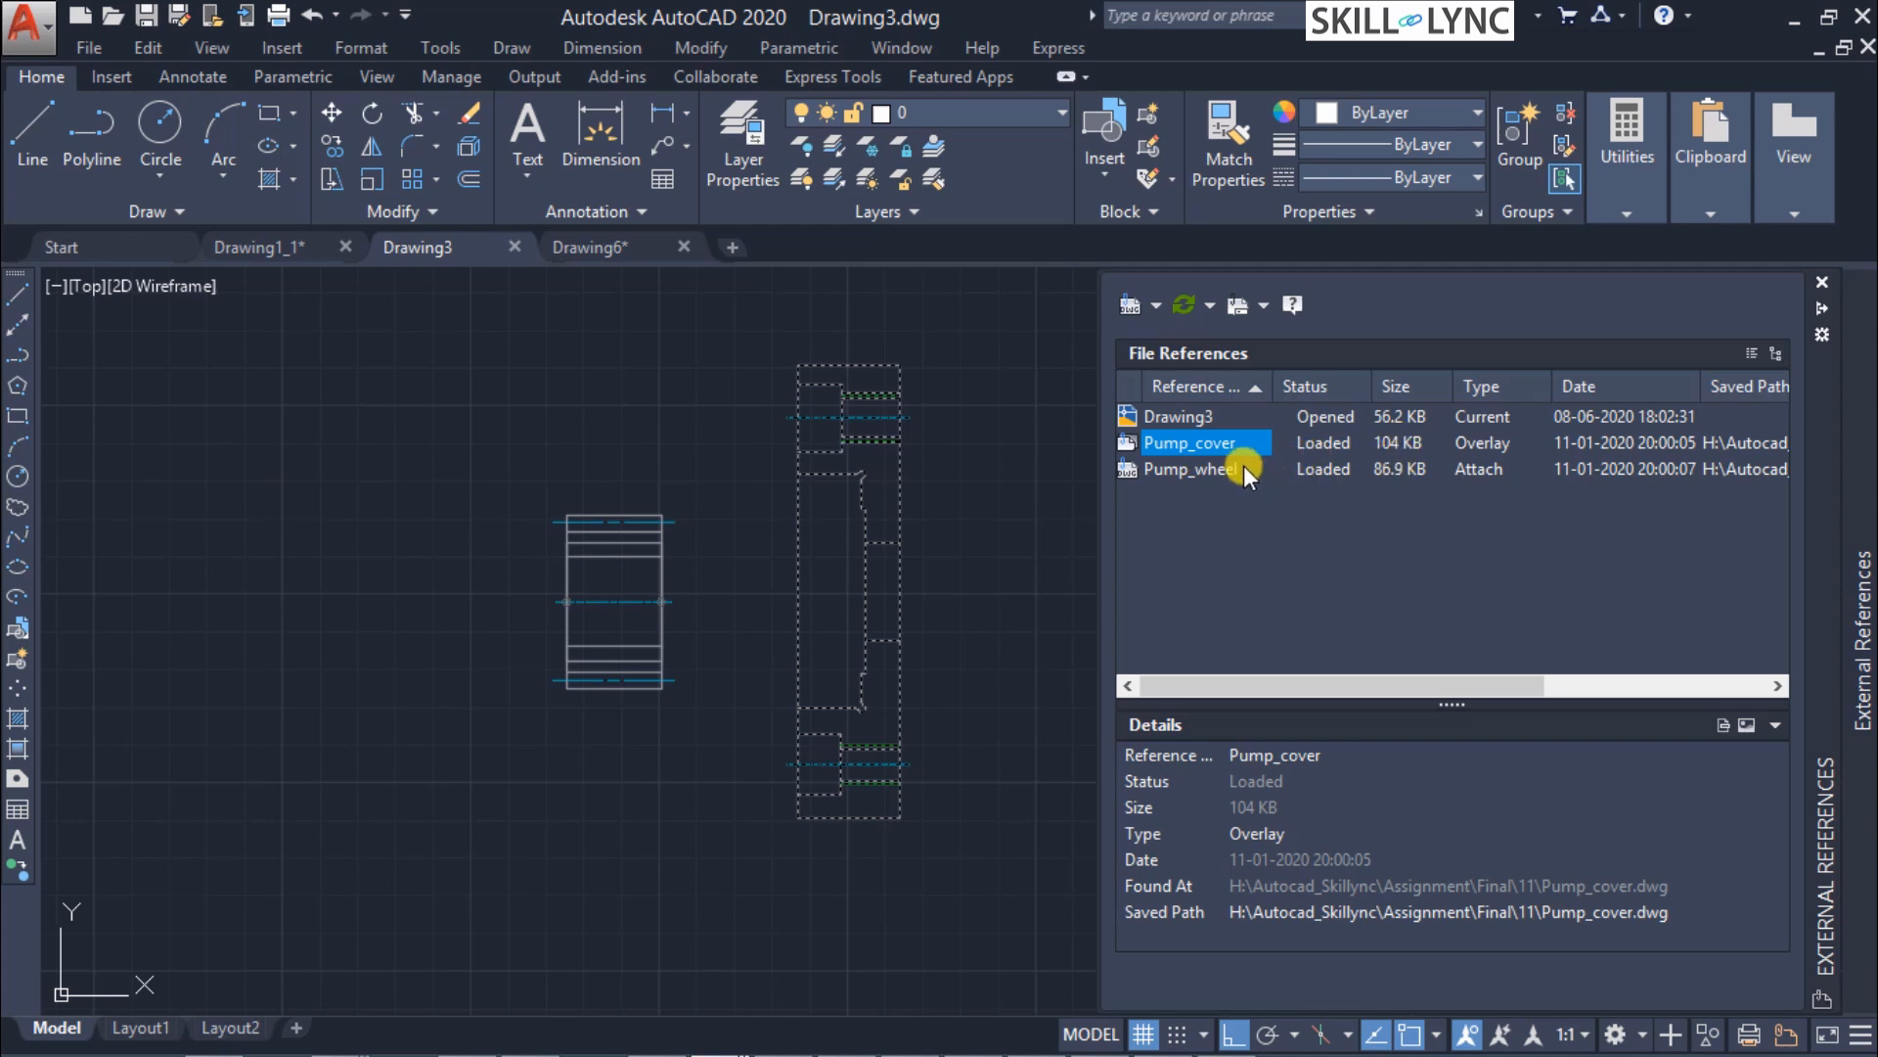
left_click(1364, 544)
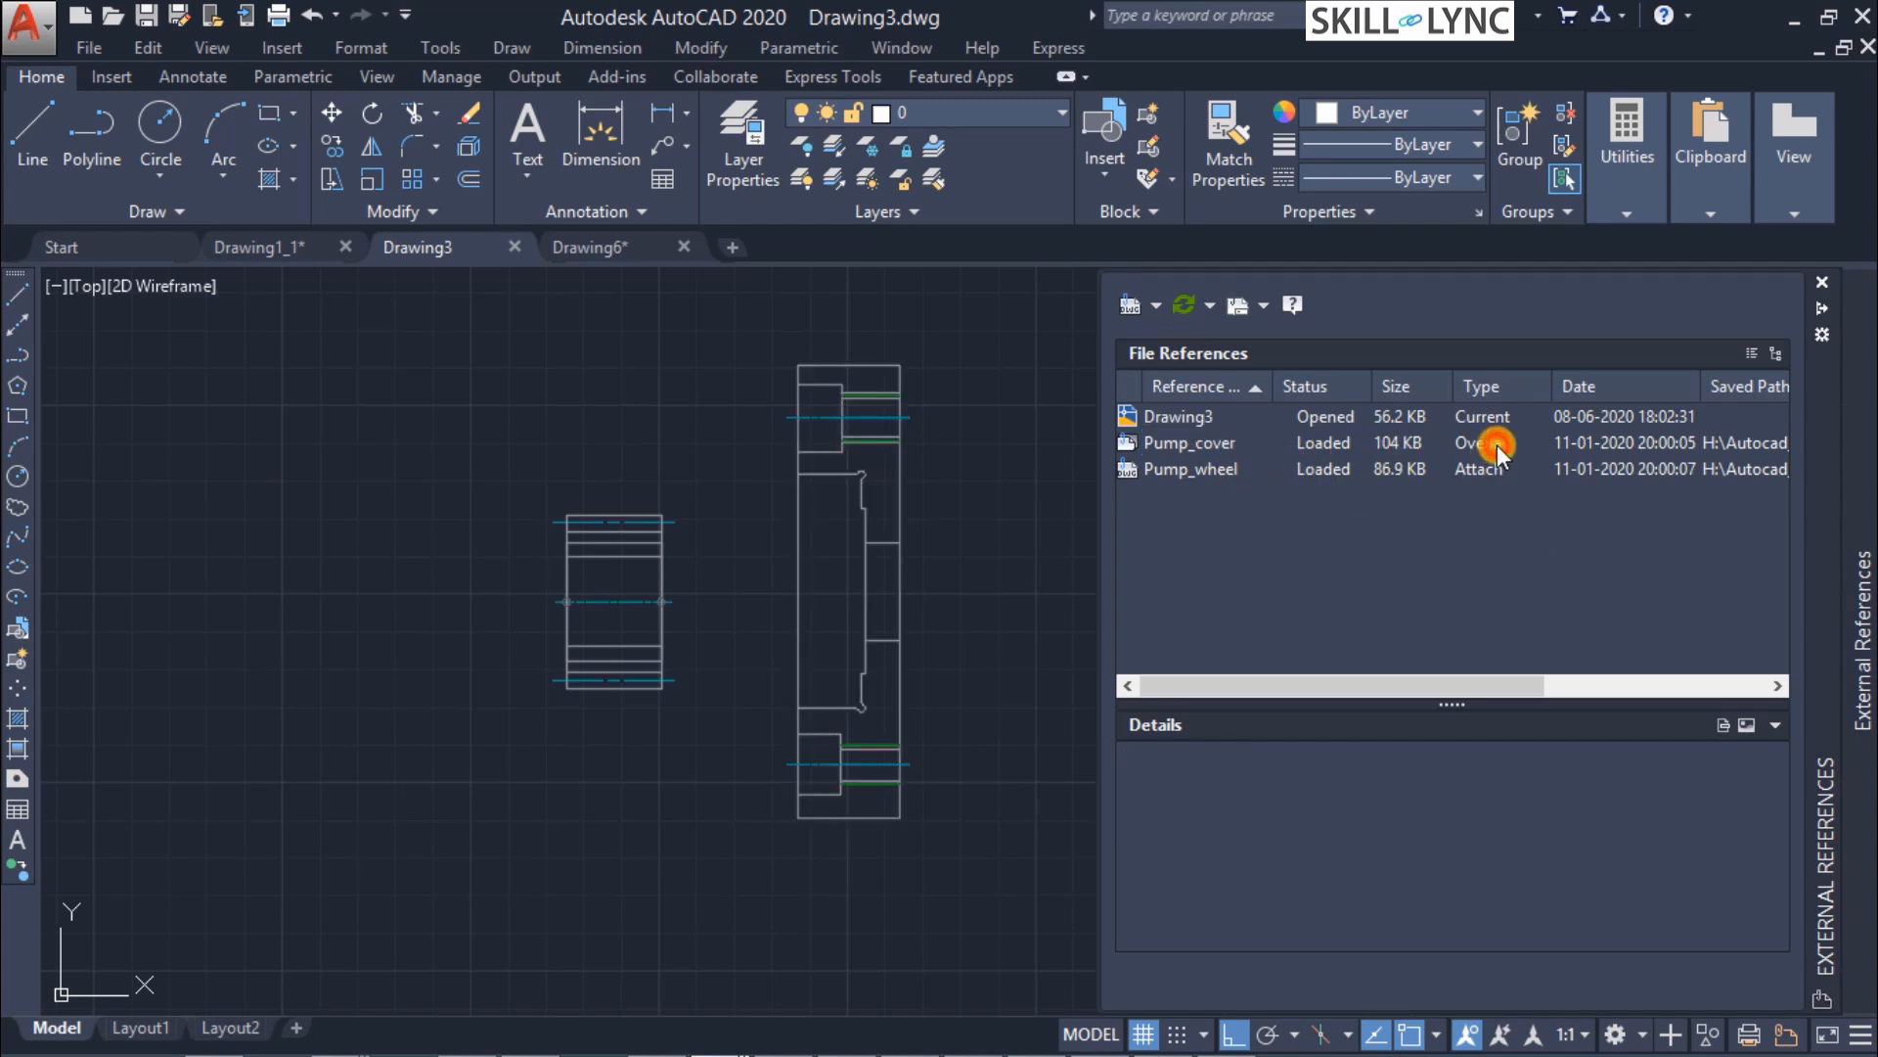
left_click(1523, 444)
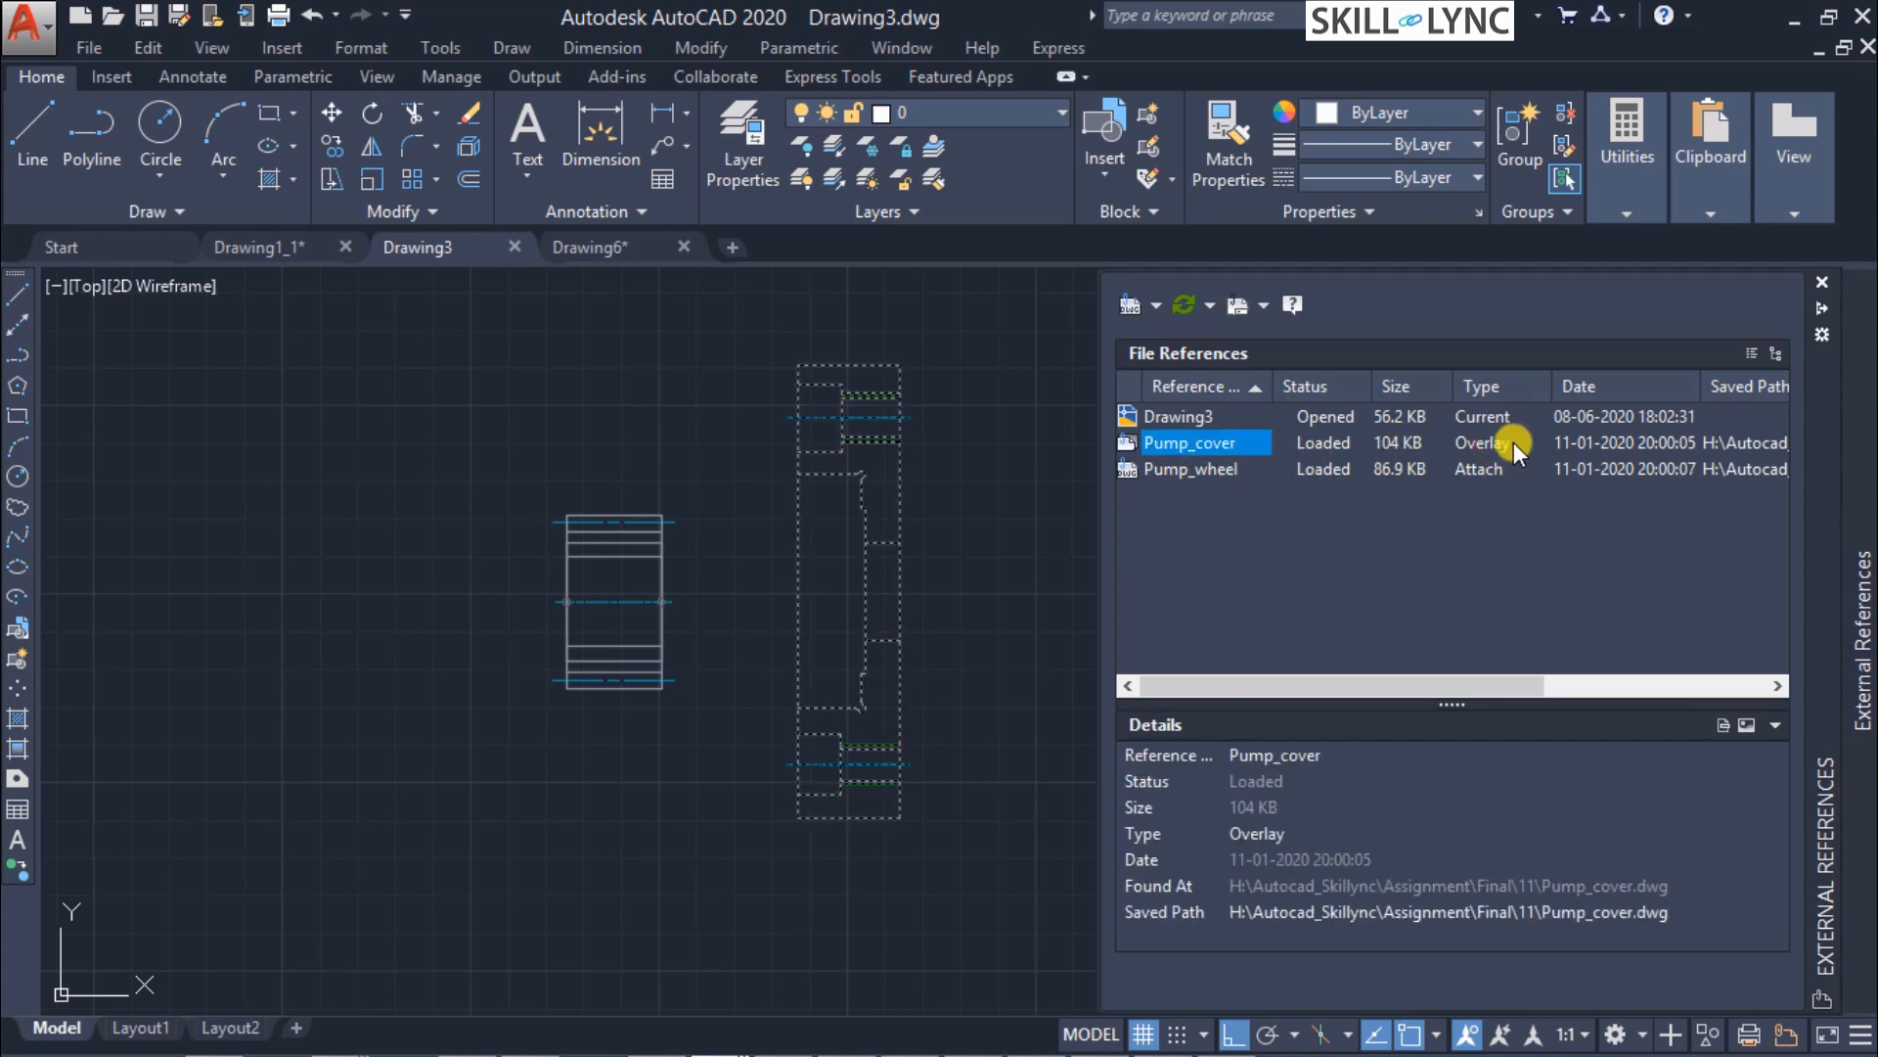
left_click_drag(1484, 681, 1551, 679)
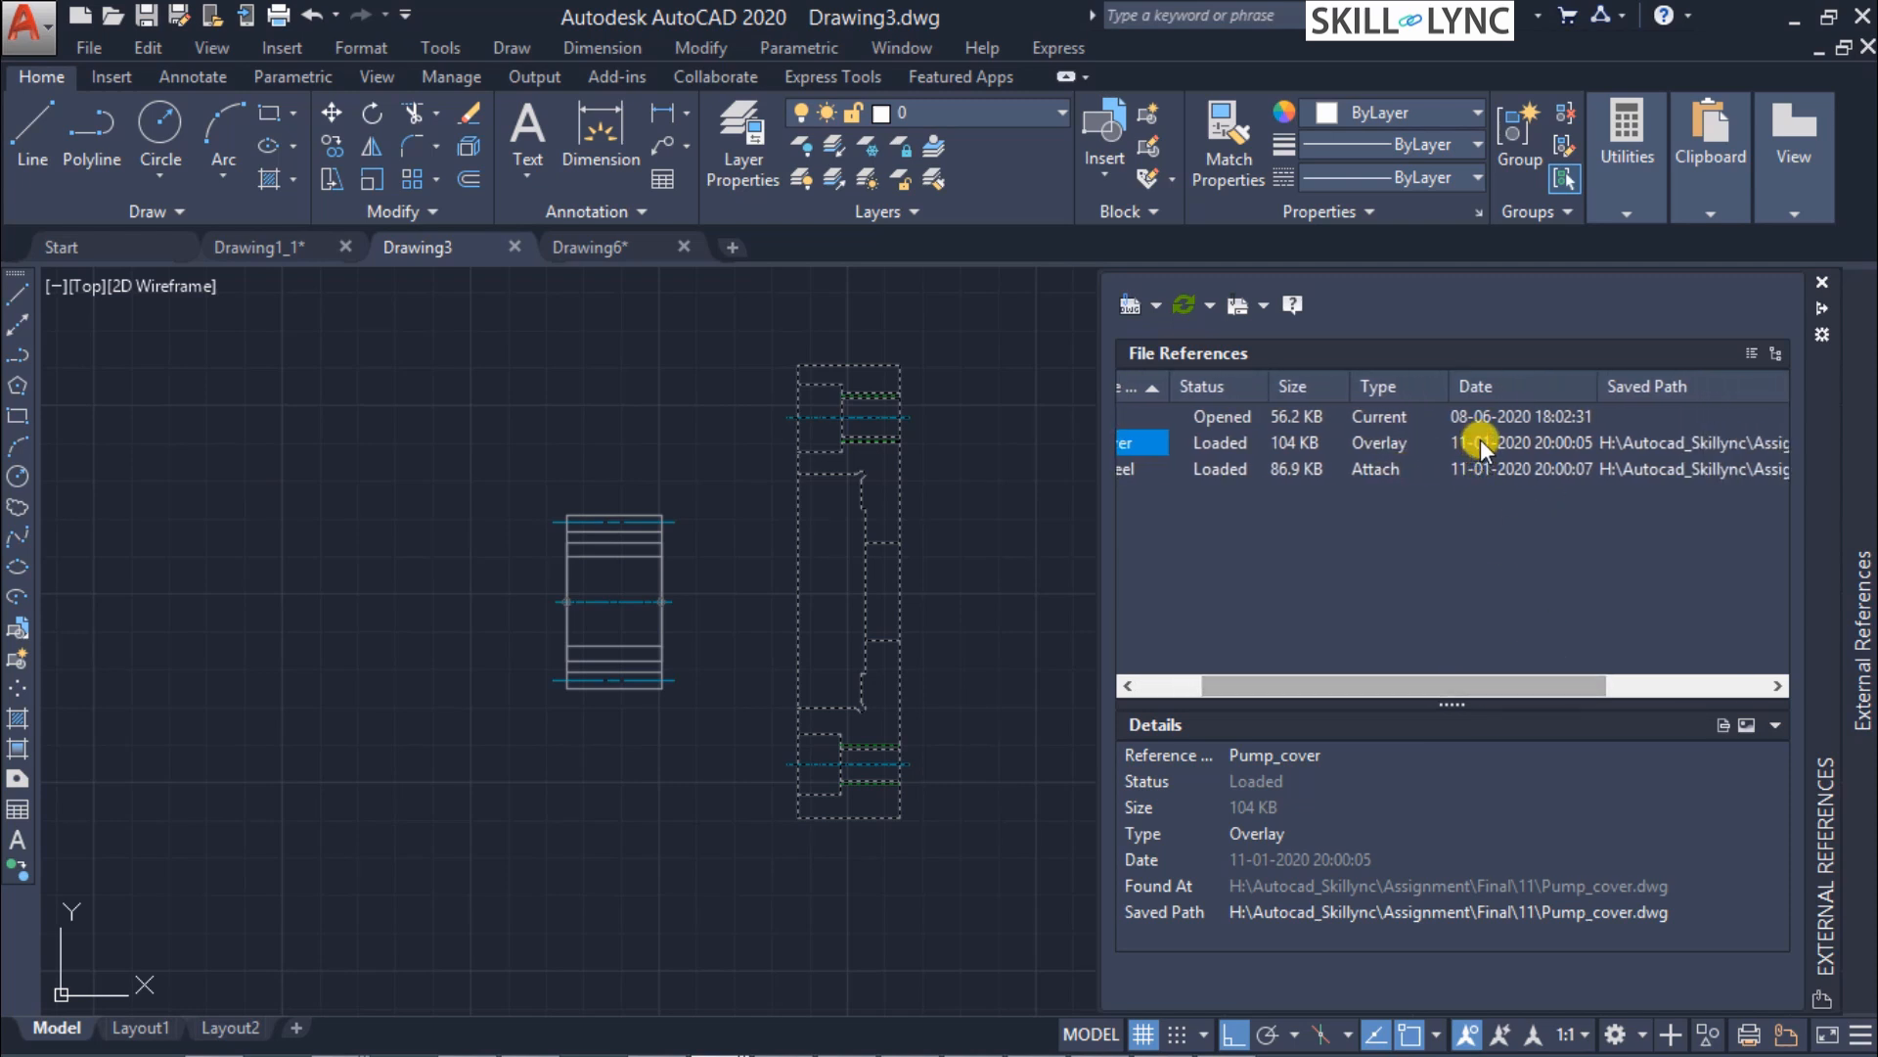
left_click_drag(1486, 682, 1641, 681)
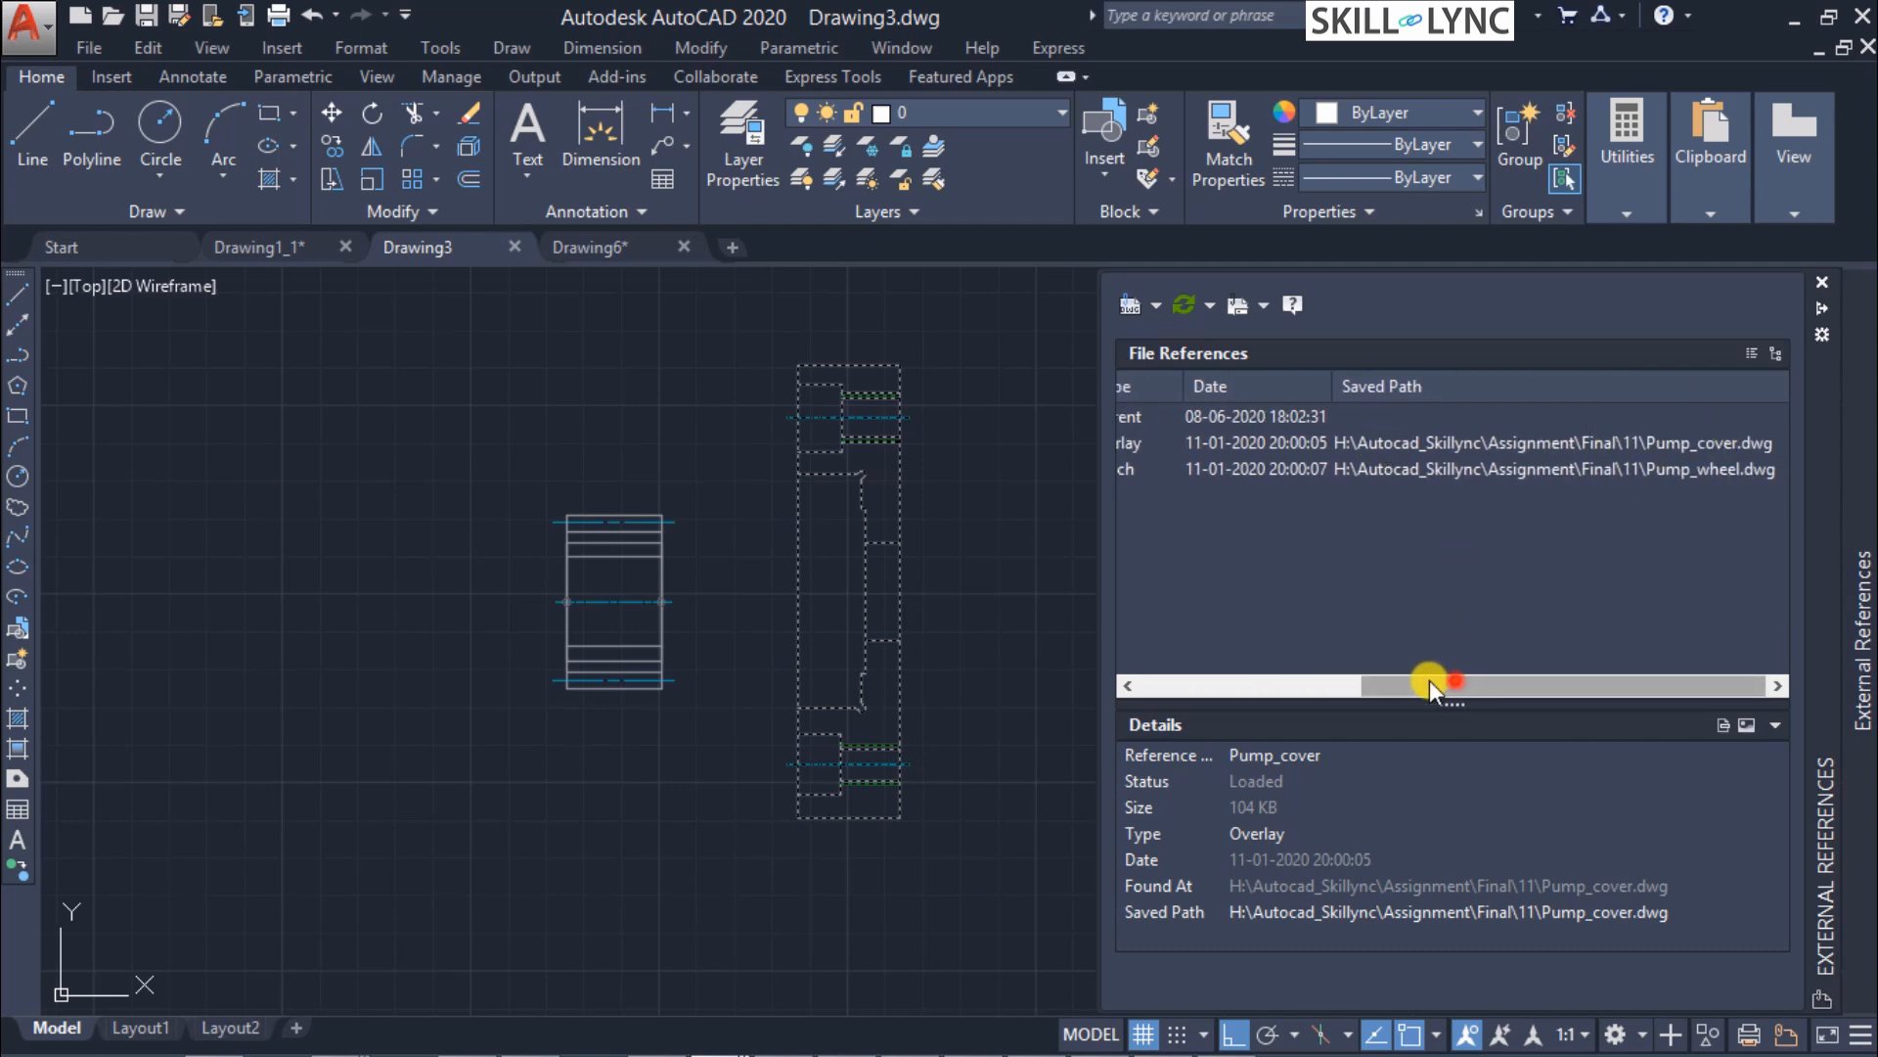
left_click_drag(1430, 679, 1142, 655)
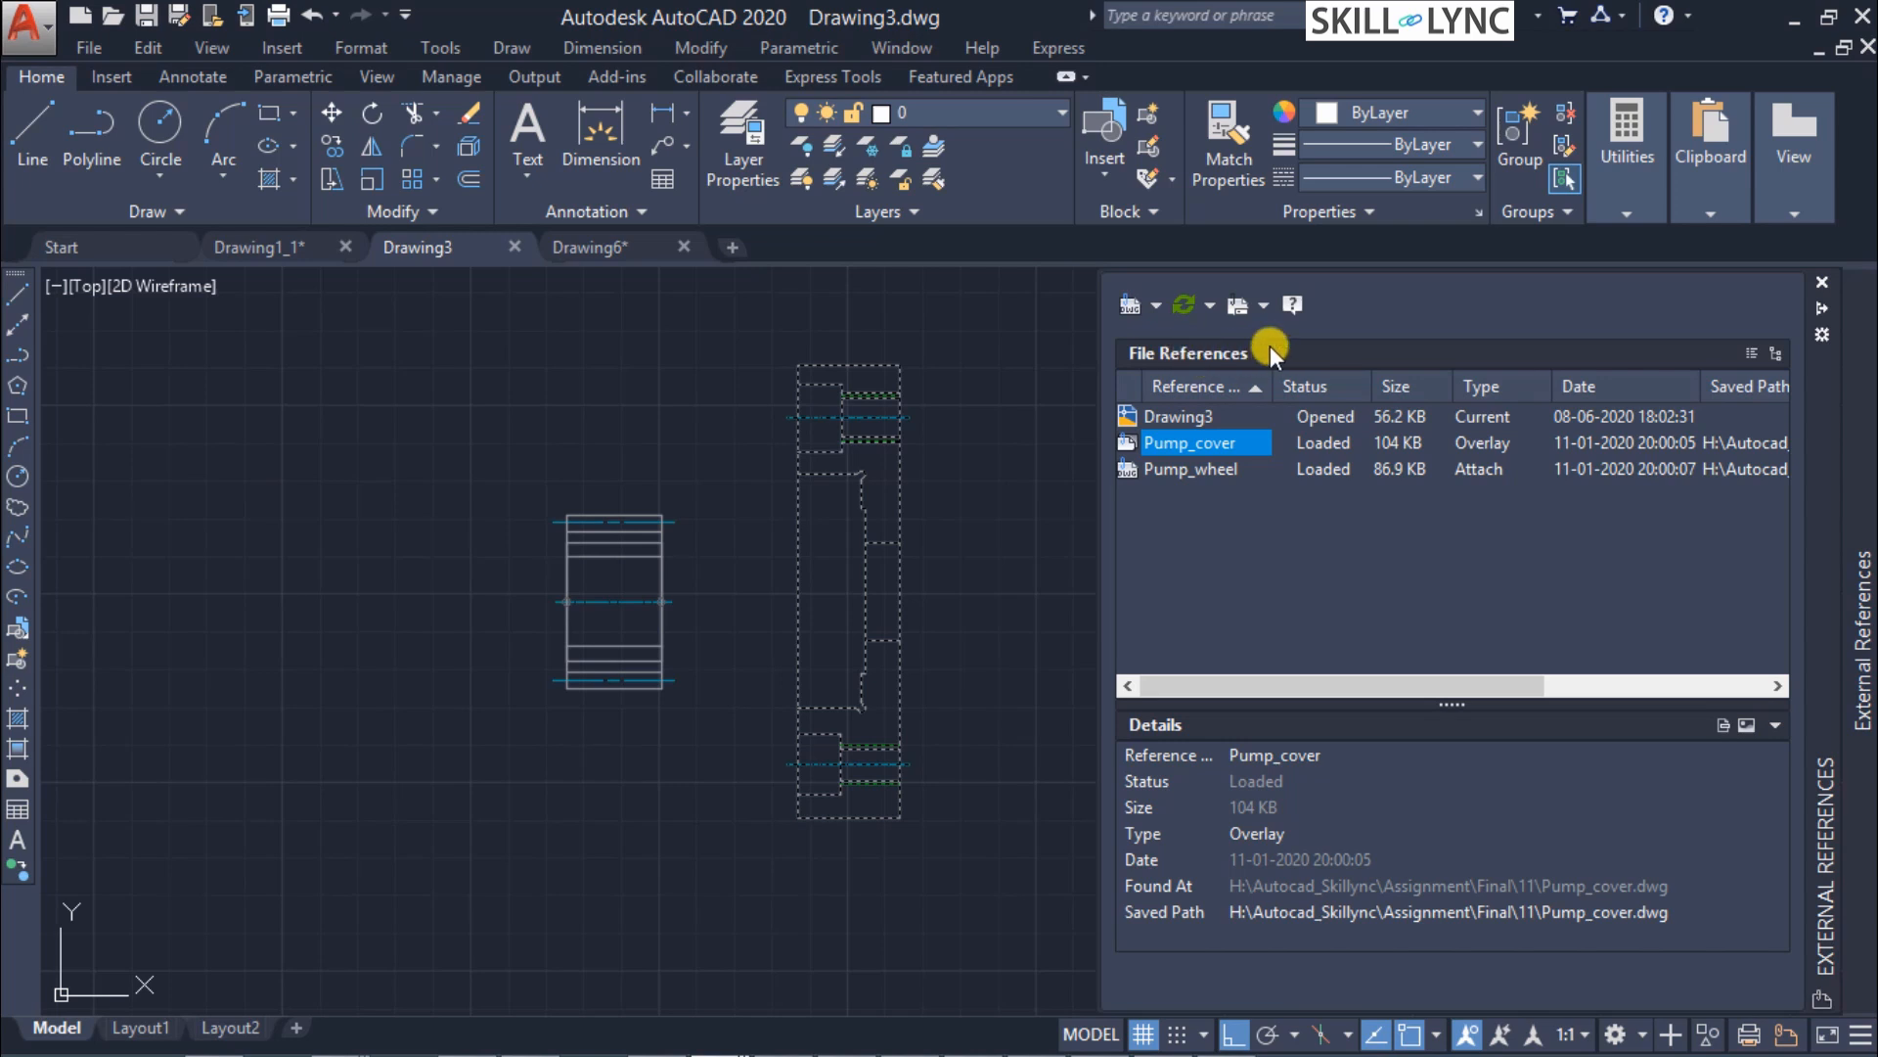
left_click(1218, 597)
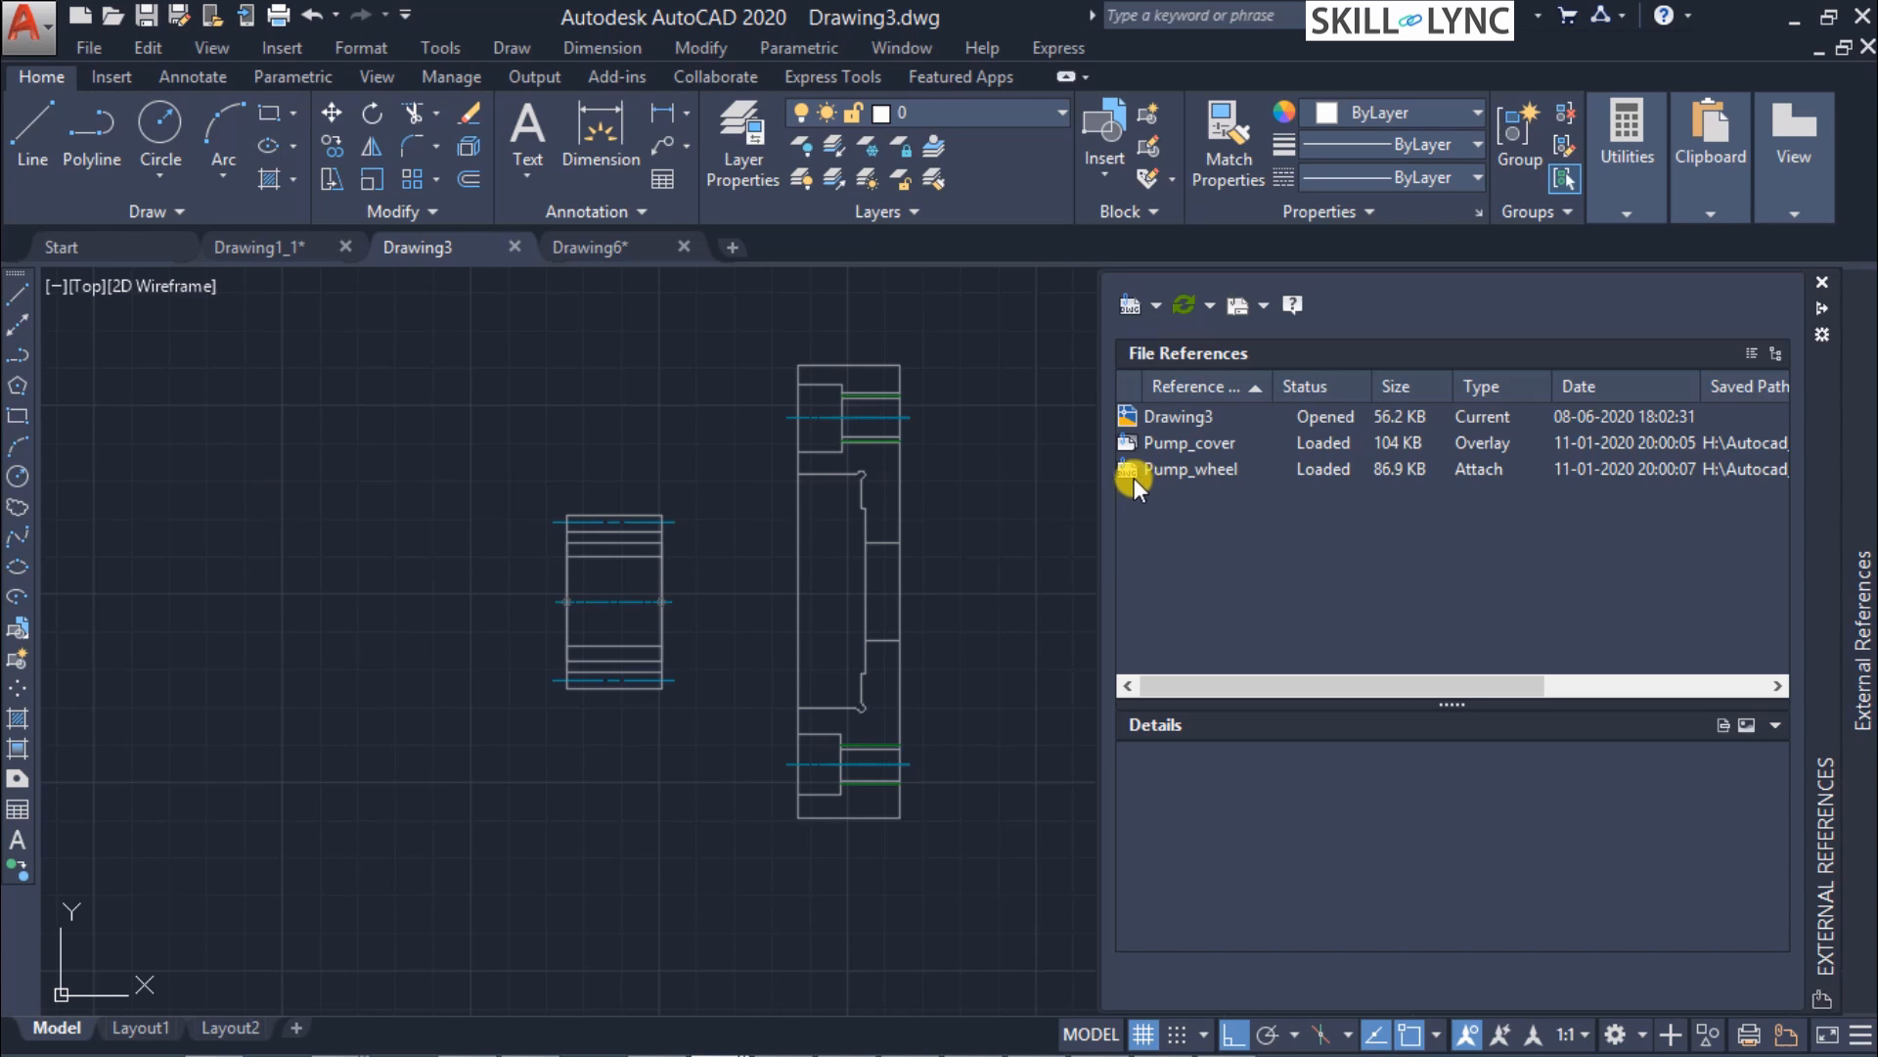
mouse_move(1235, 466)
mouse_move(1130, 446)
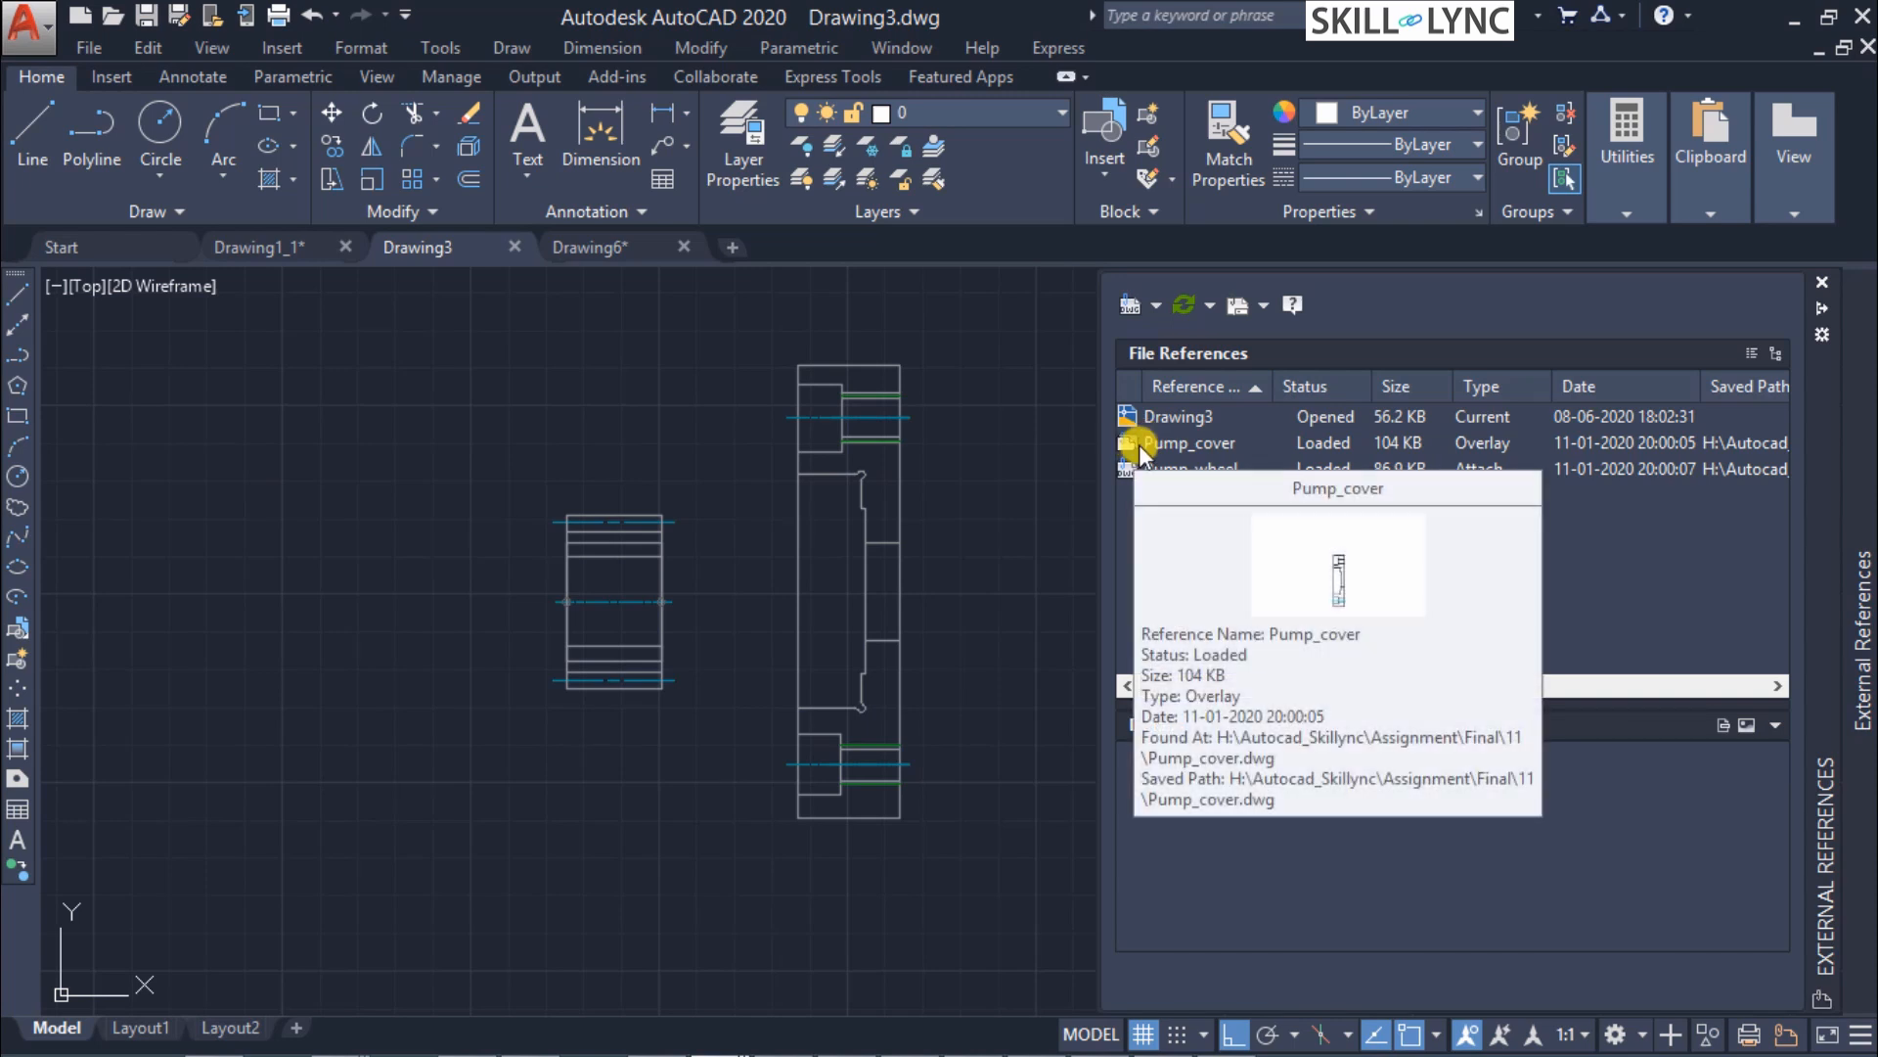
Switch to Drawing6 and examine the Drawing3 and Pump_wheel entries among its external references.
left_click(624, 245)
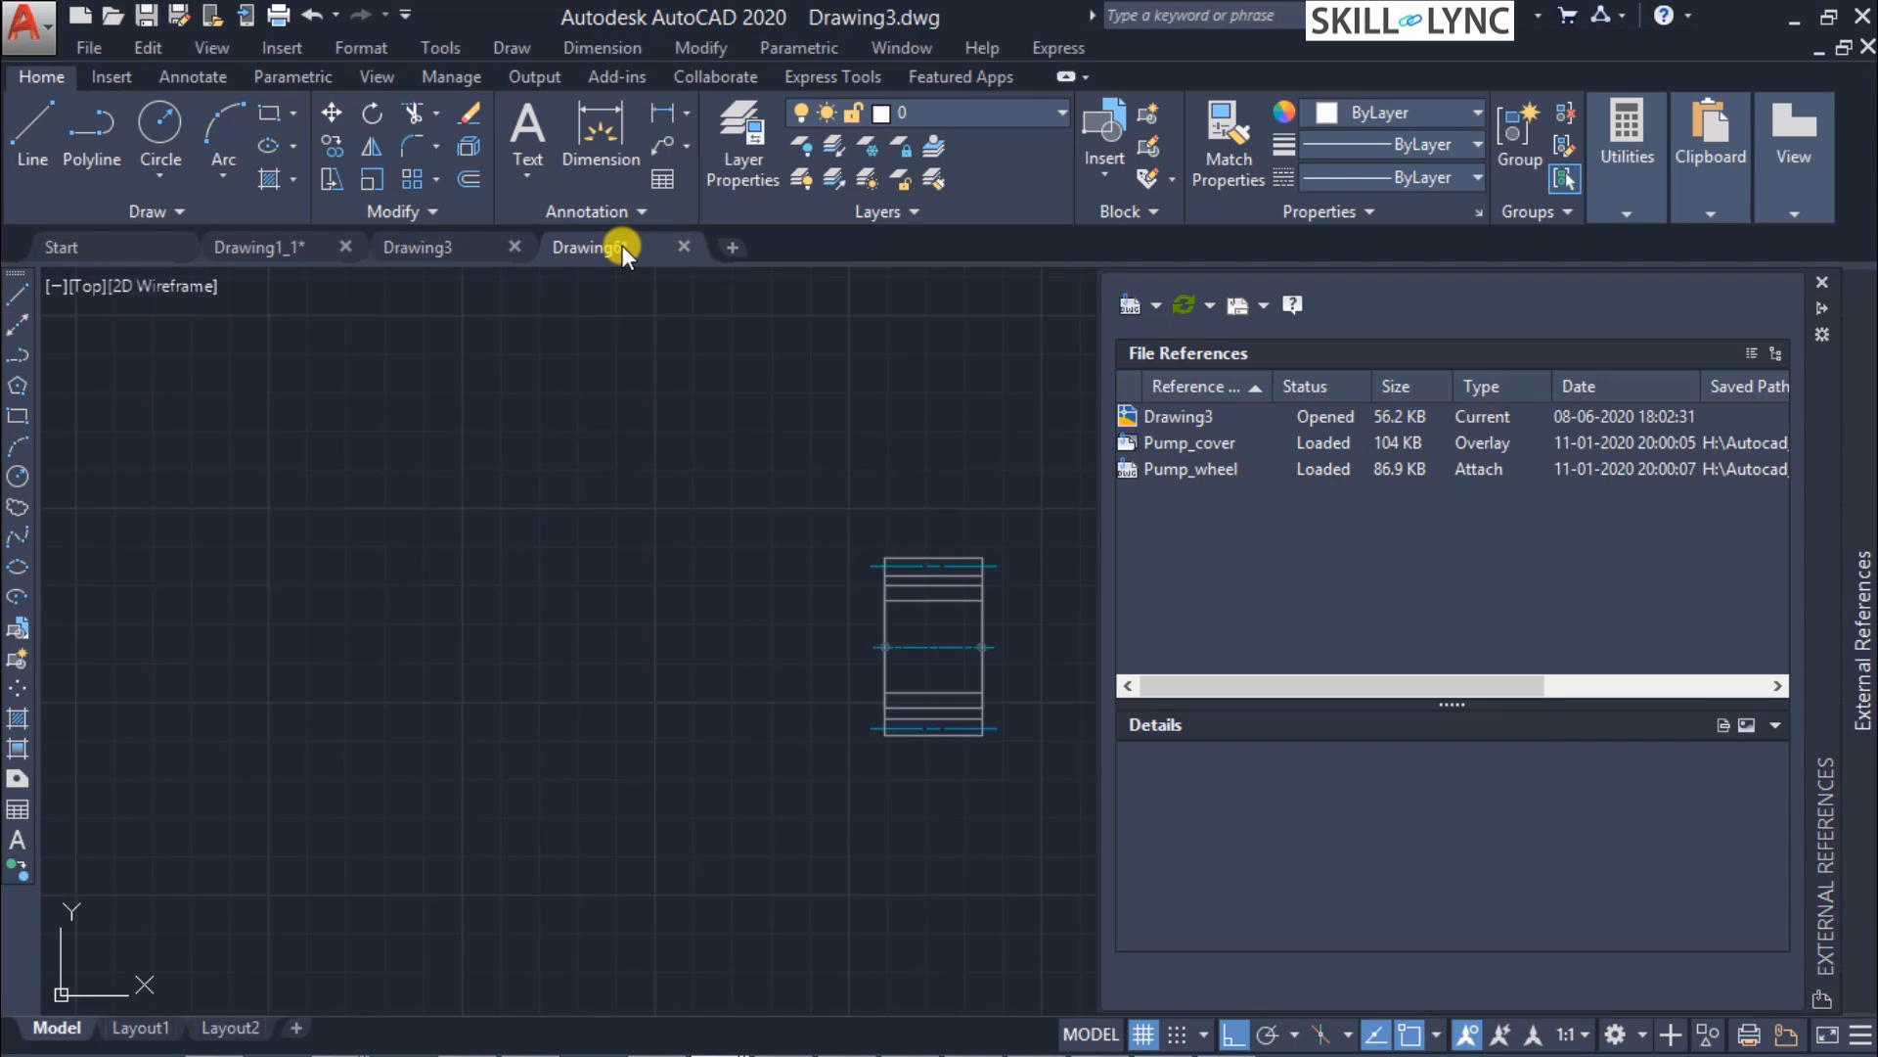
mouse_move(1856, 473)
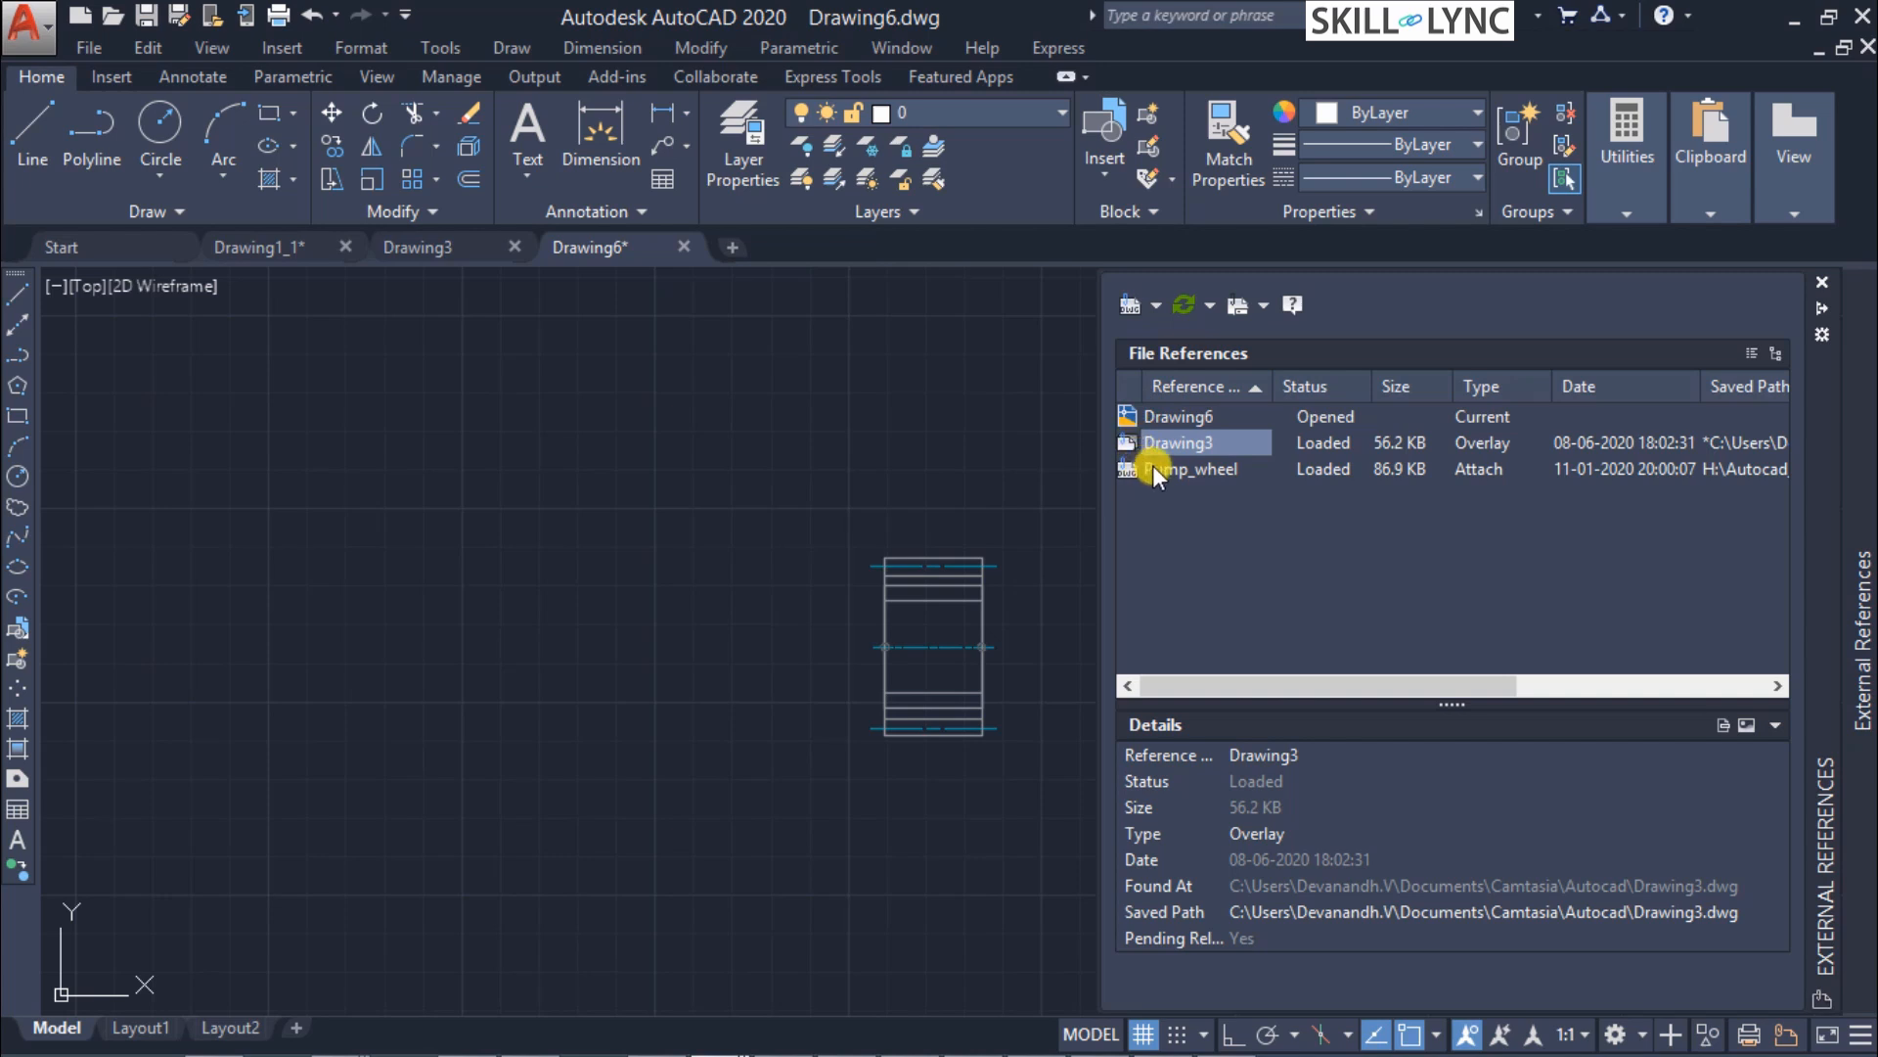
mouse_move(1153, 465)
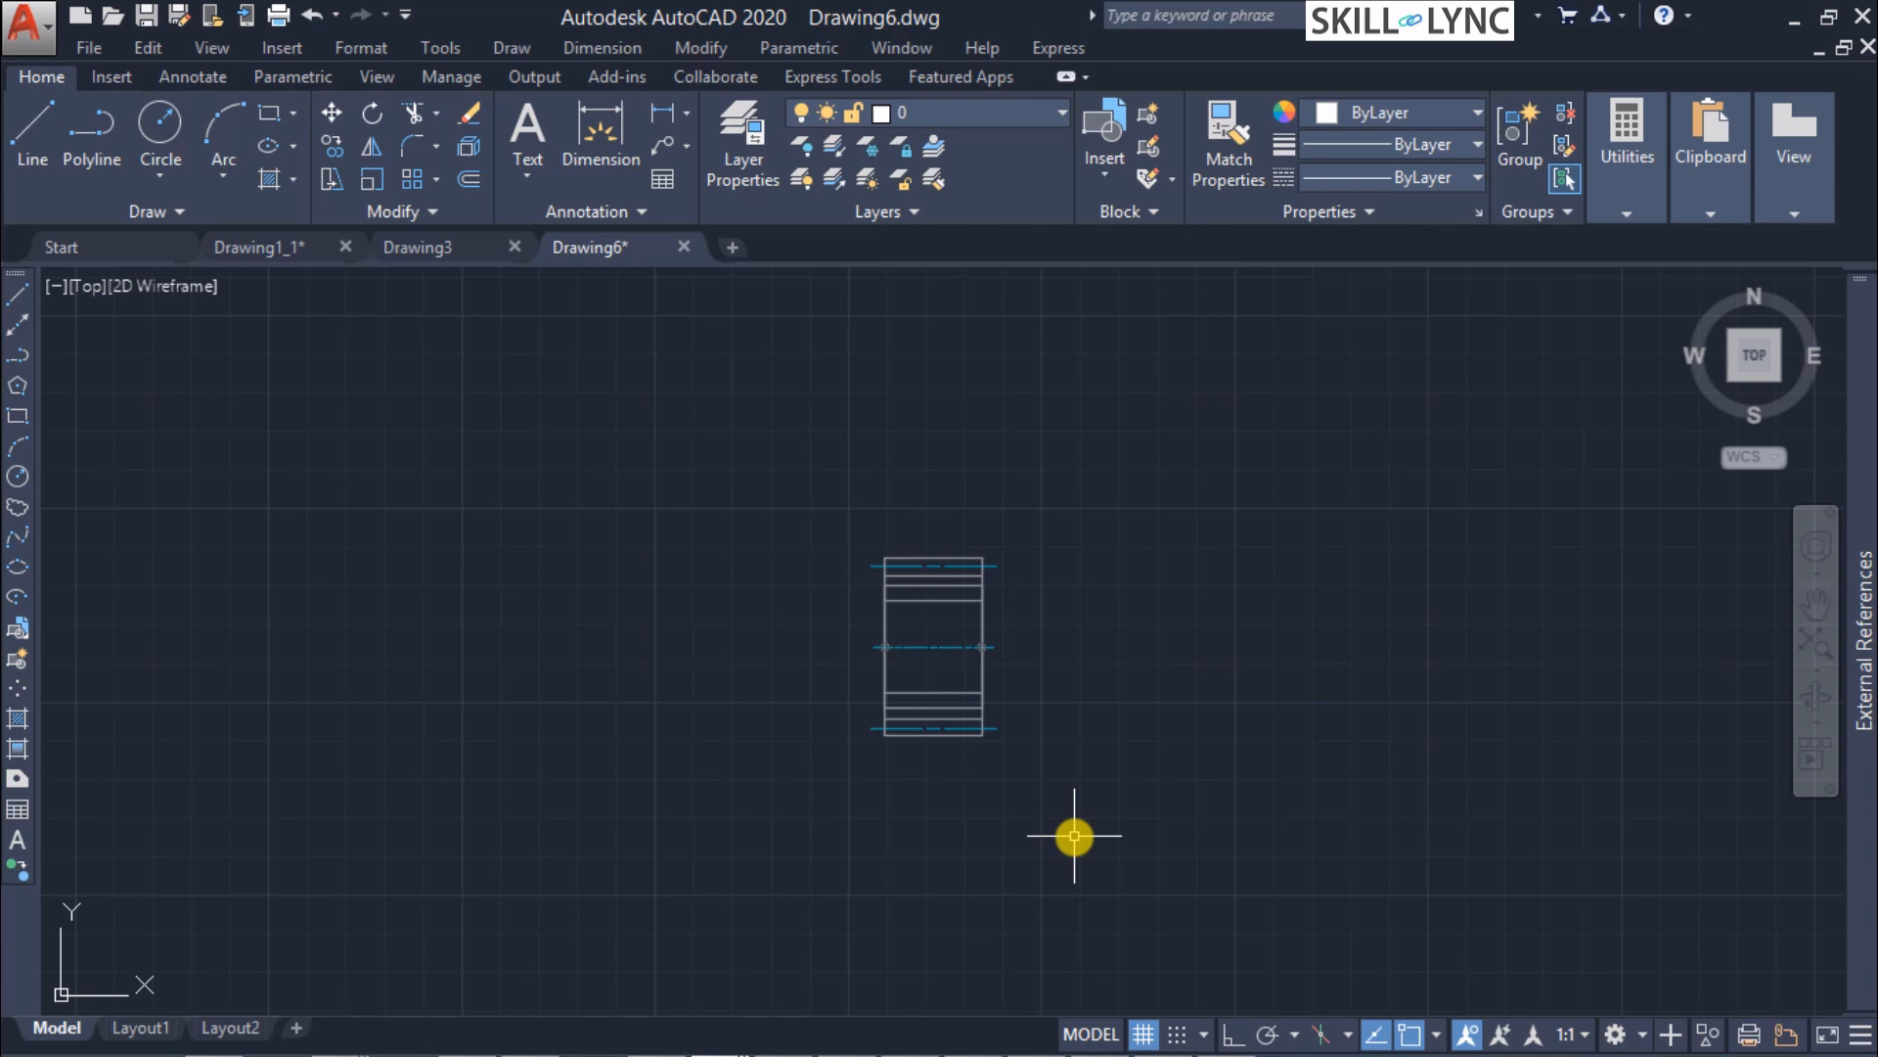
mouse_move(1868, 440)
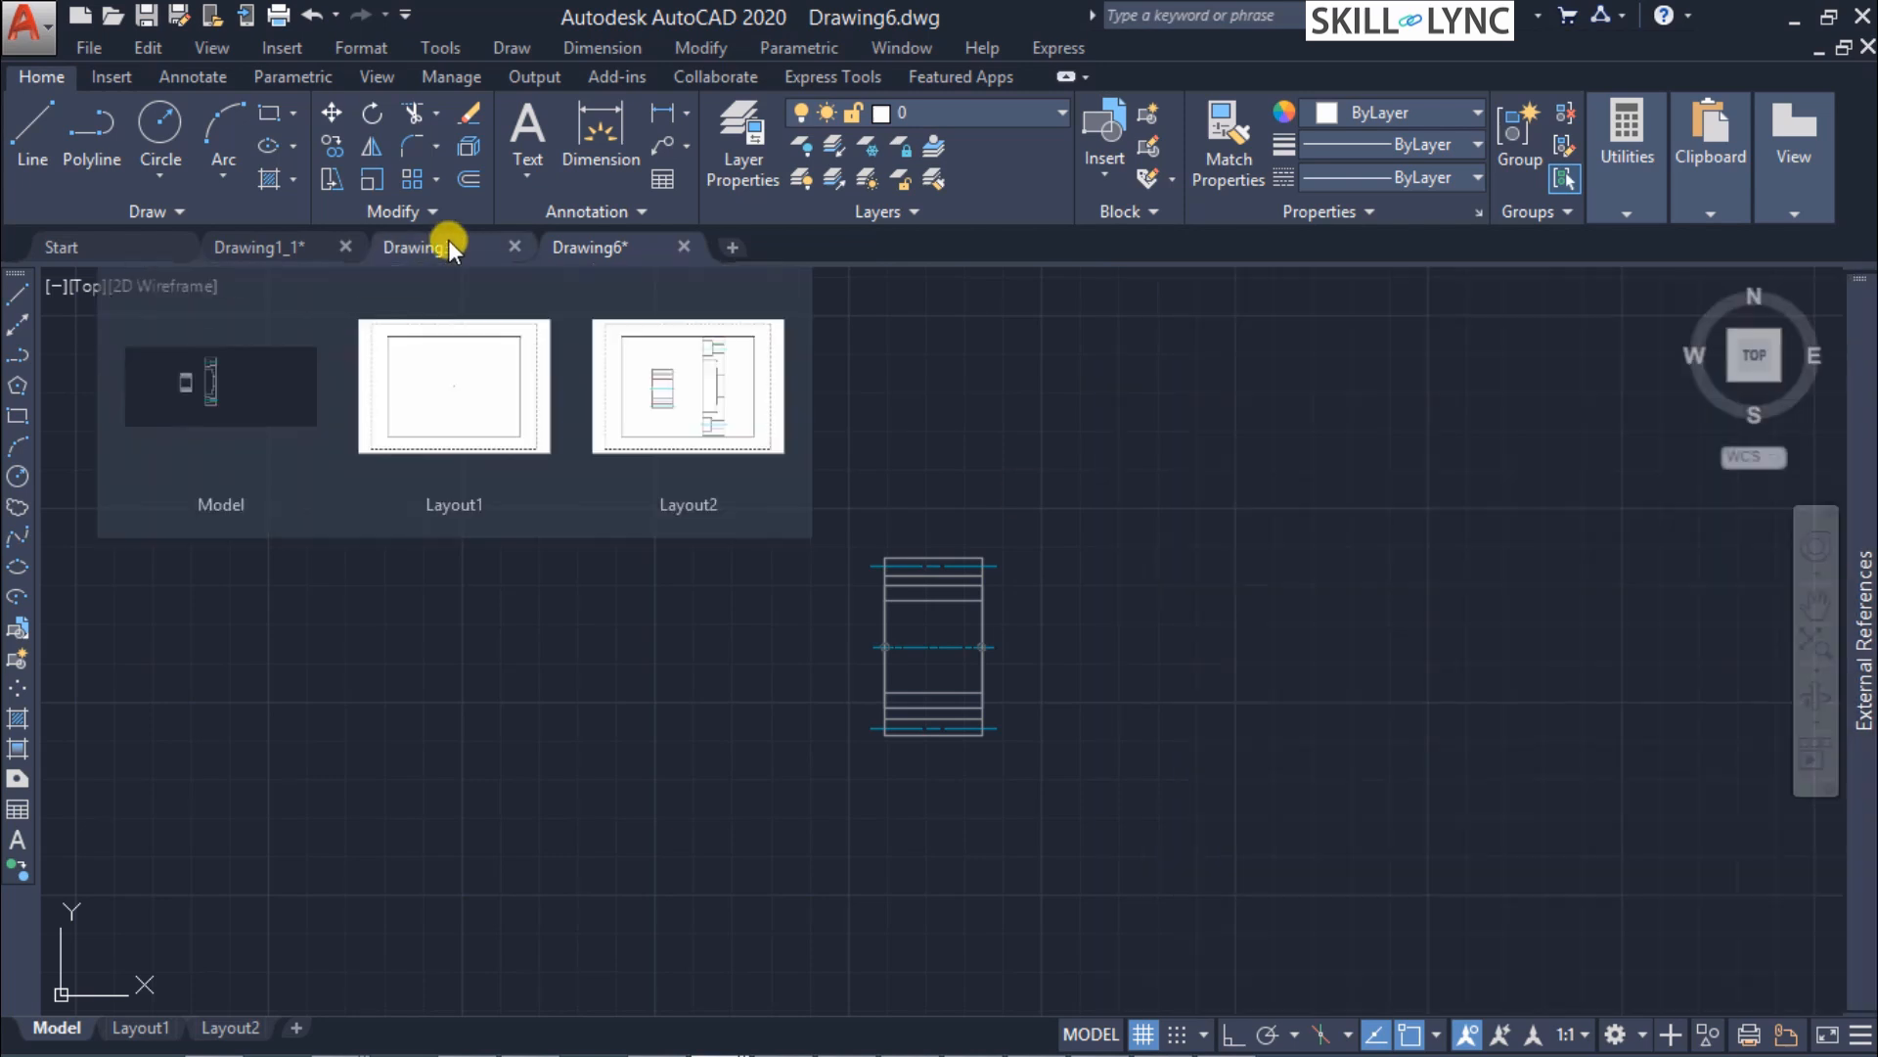
mouse_move(1869, 480)
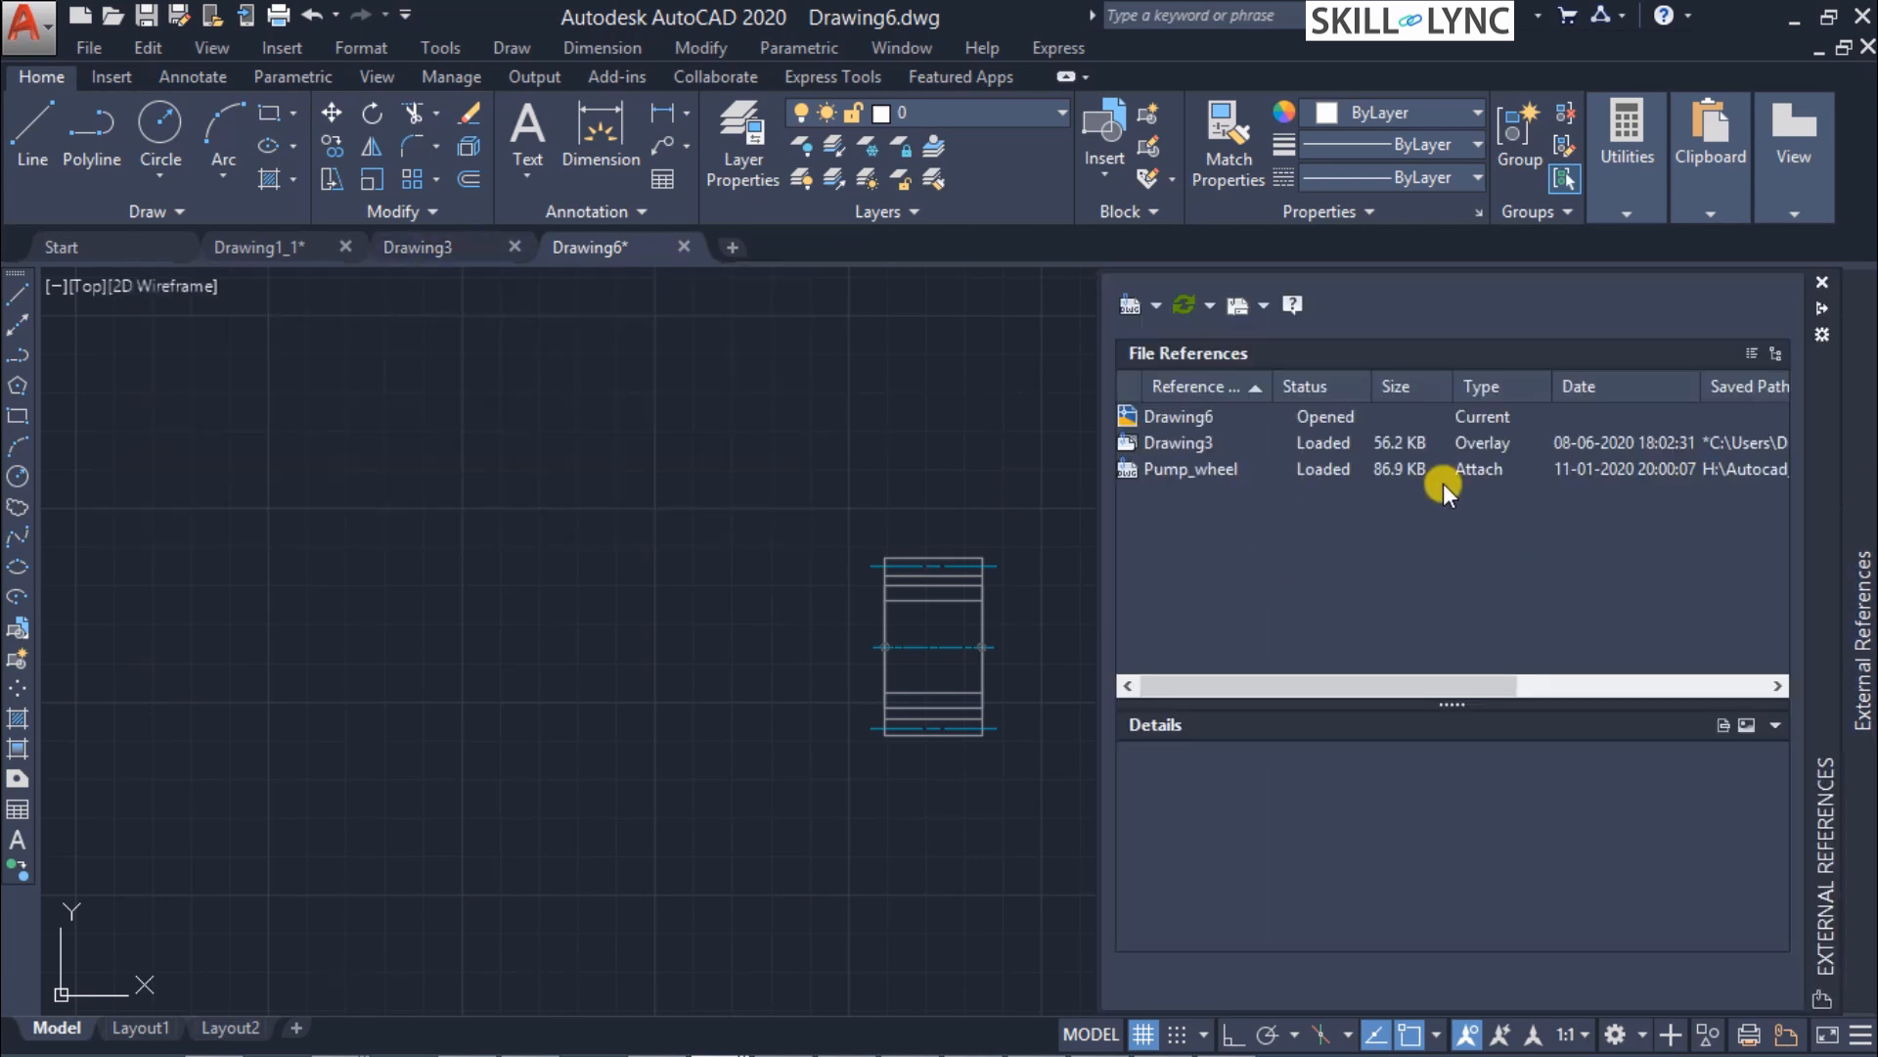
Check which actions and Xref types are available for the nested Pump_wheel reference in Drawing6, without choosing one.
left_click(1470, 467)
right_click(1471, 467)
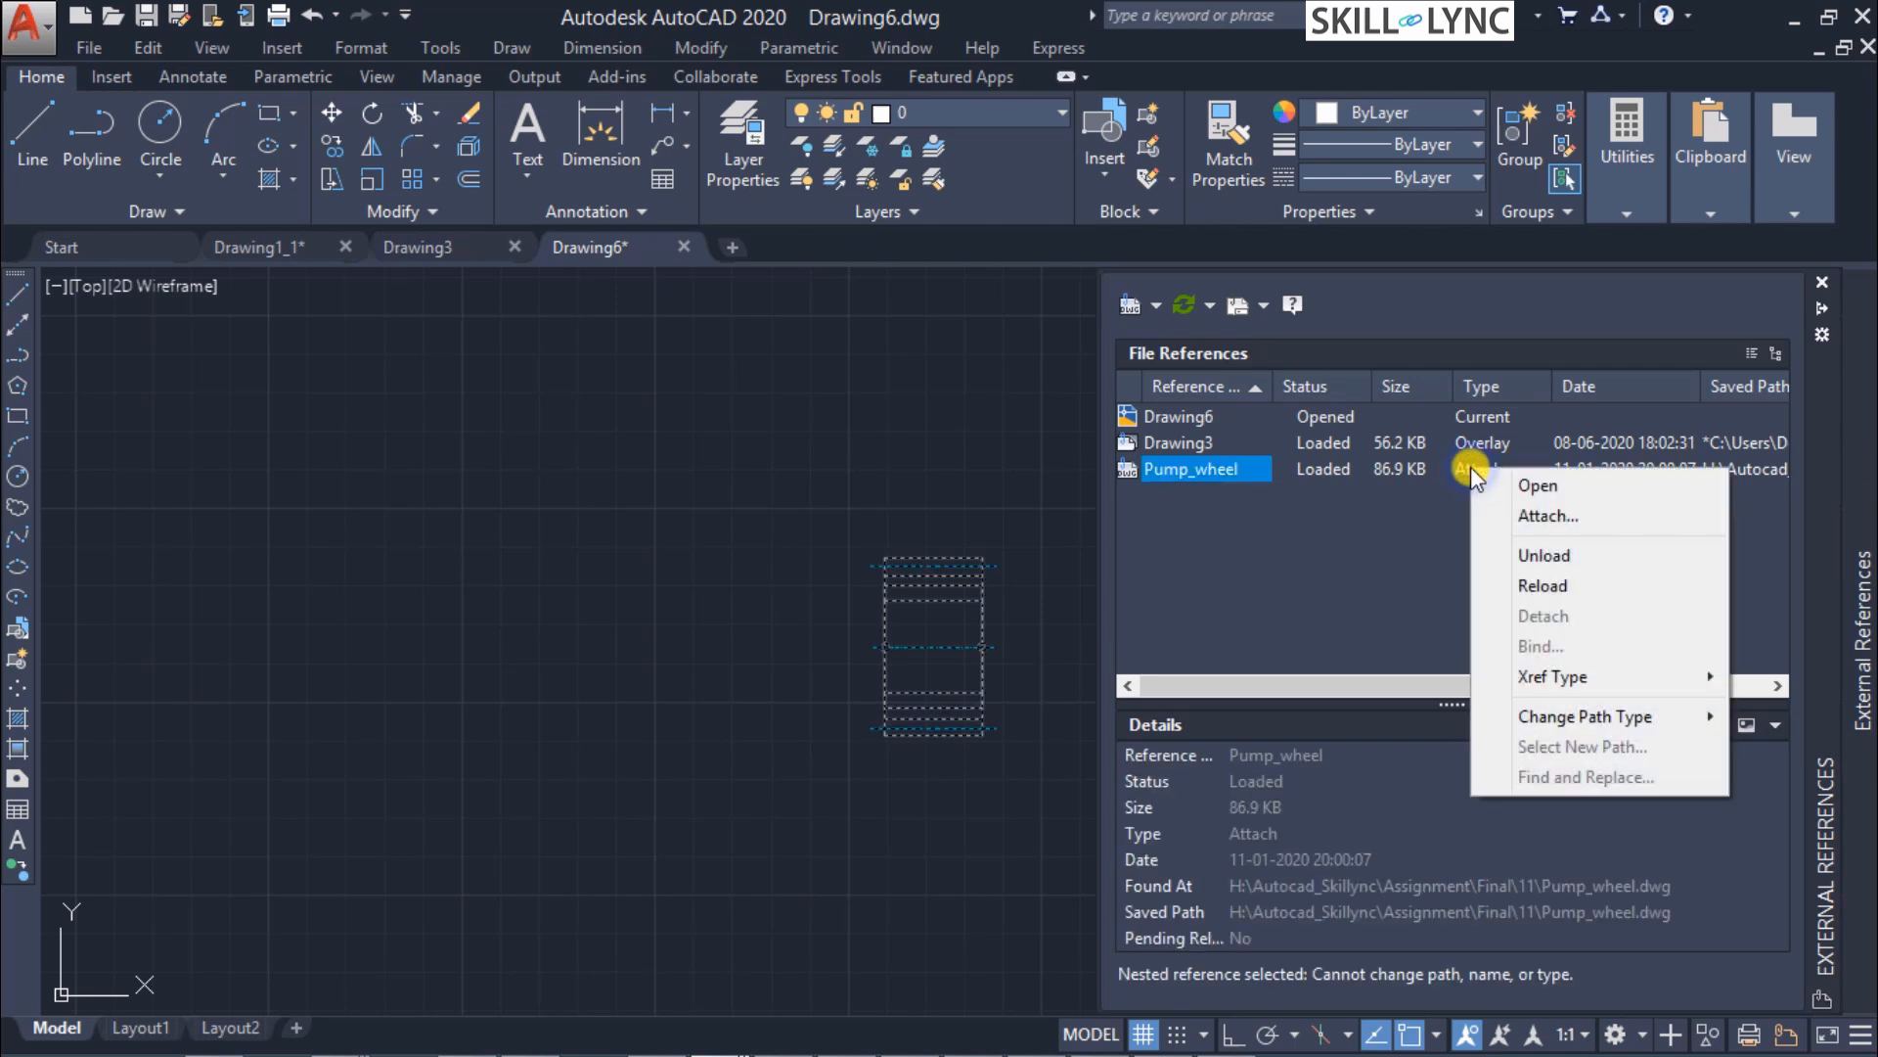
left_click(1279, 558)
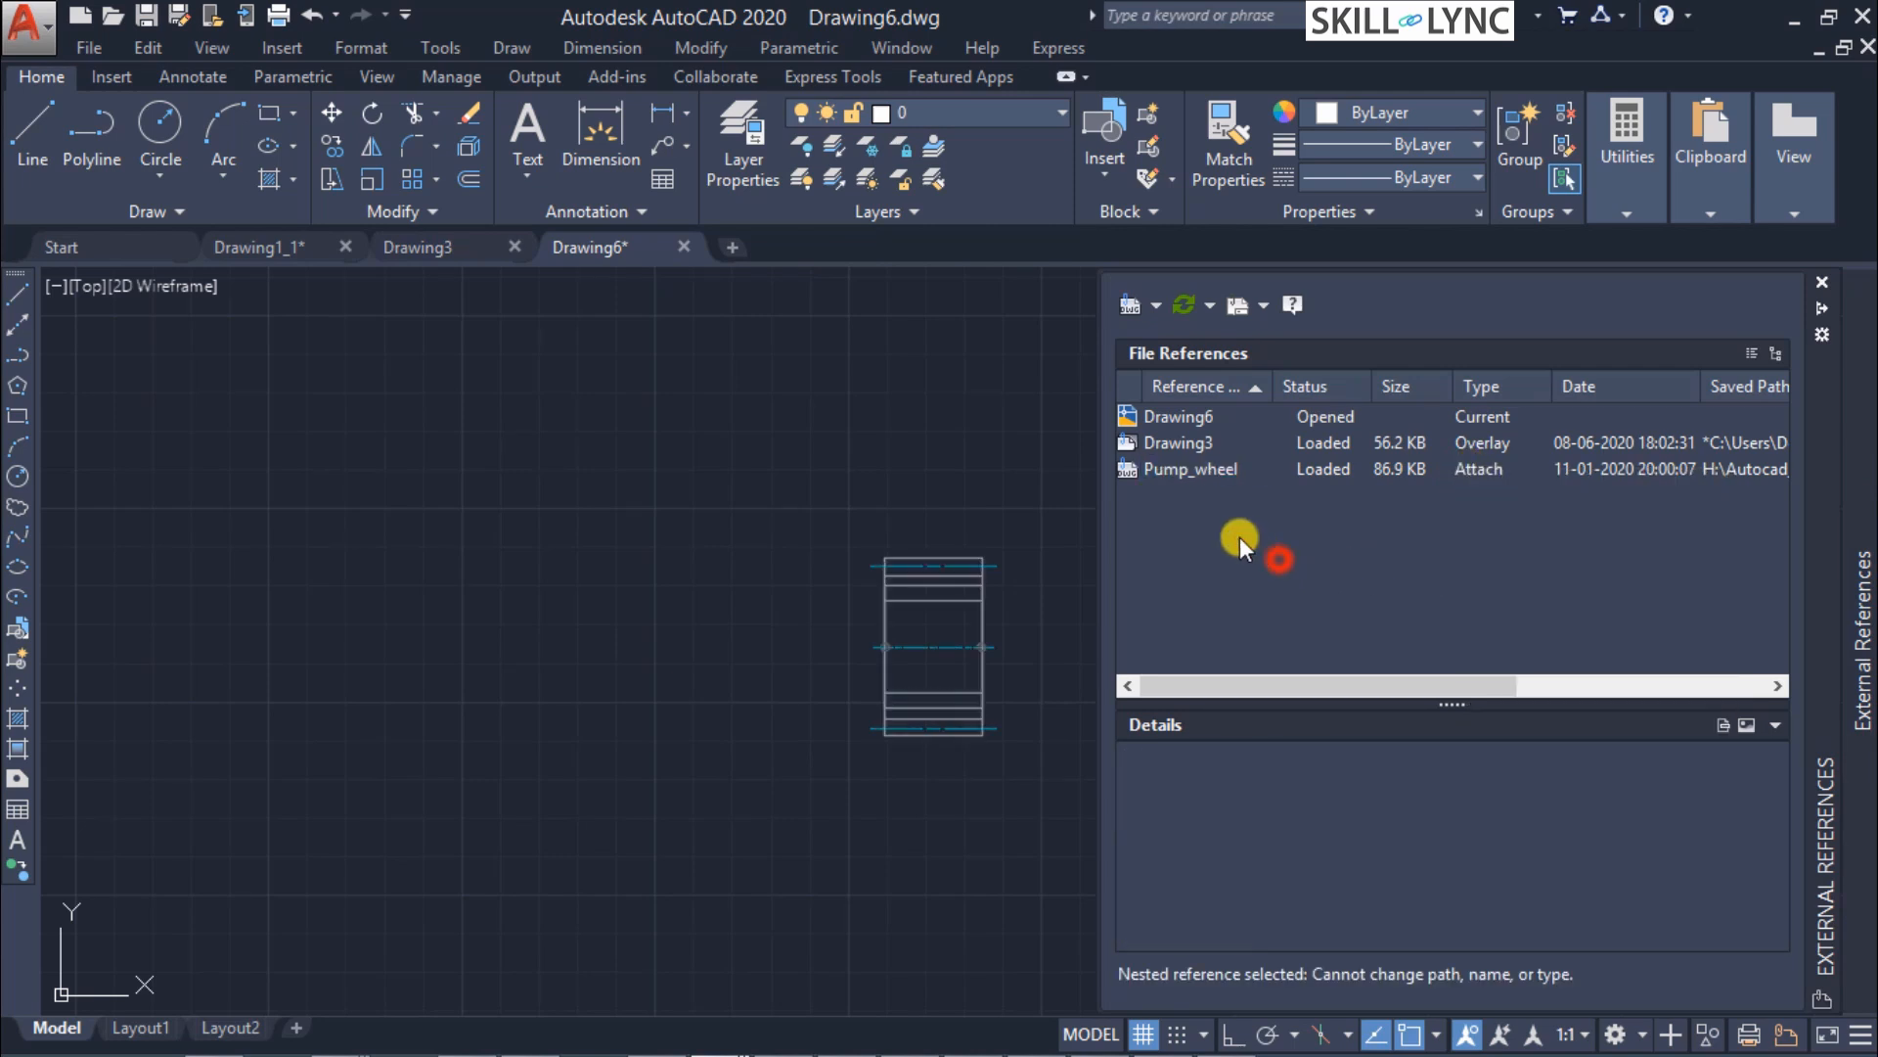
left_click(1206, 469)
right_click(1207, 468)
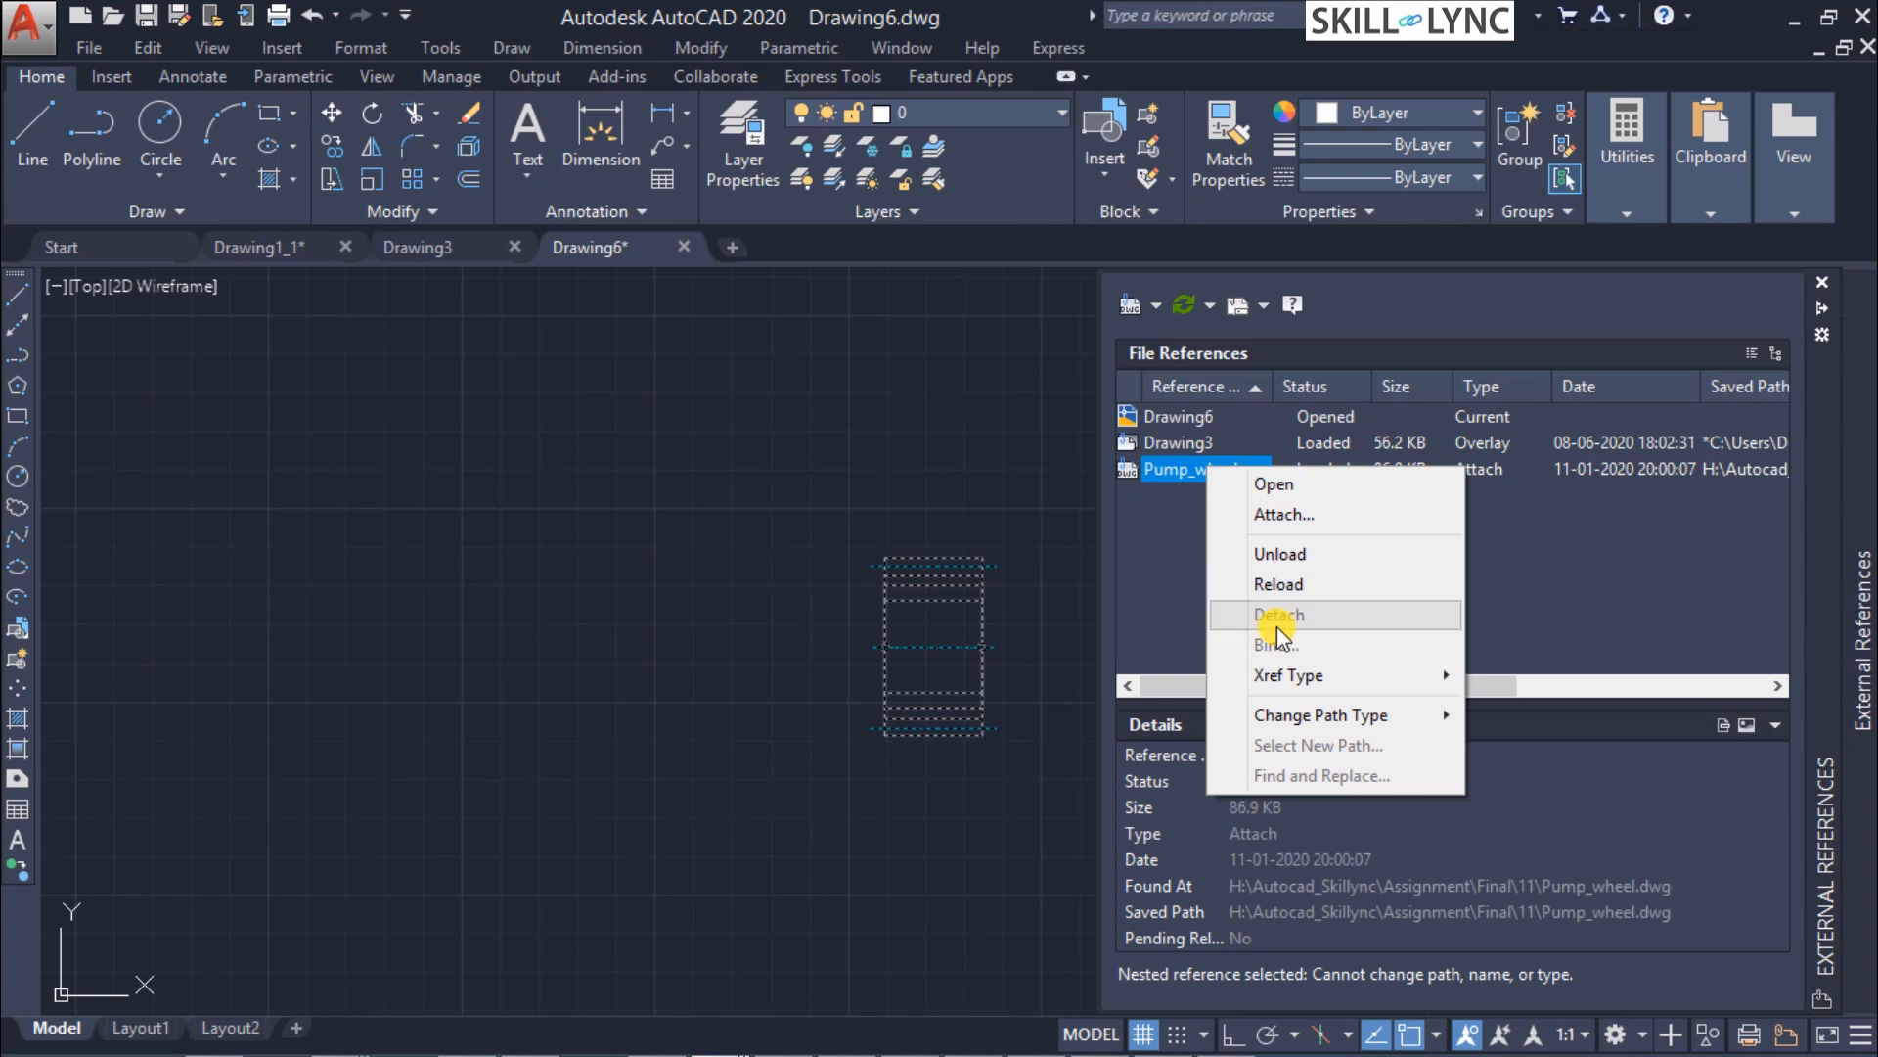
mouse_move(1286, 673)
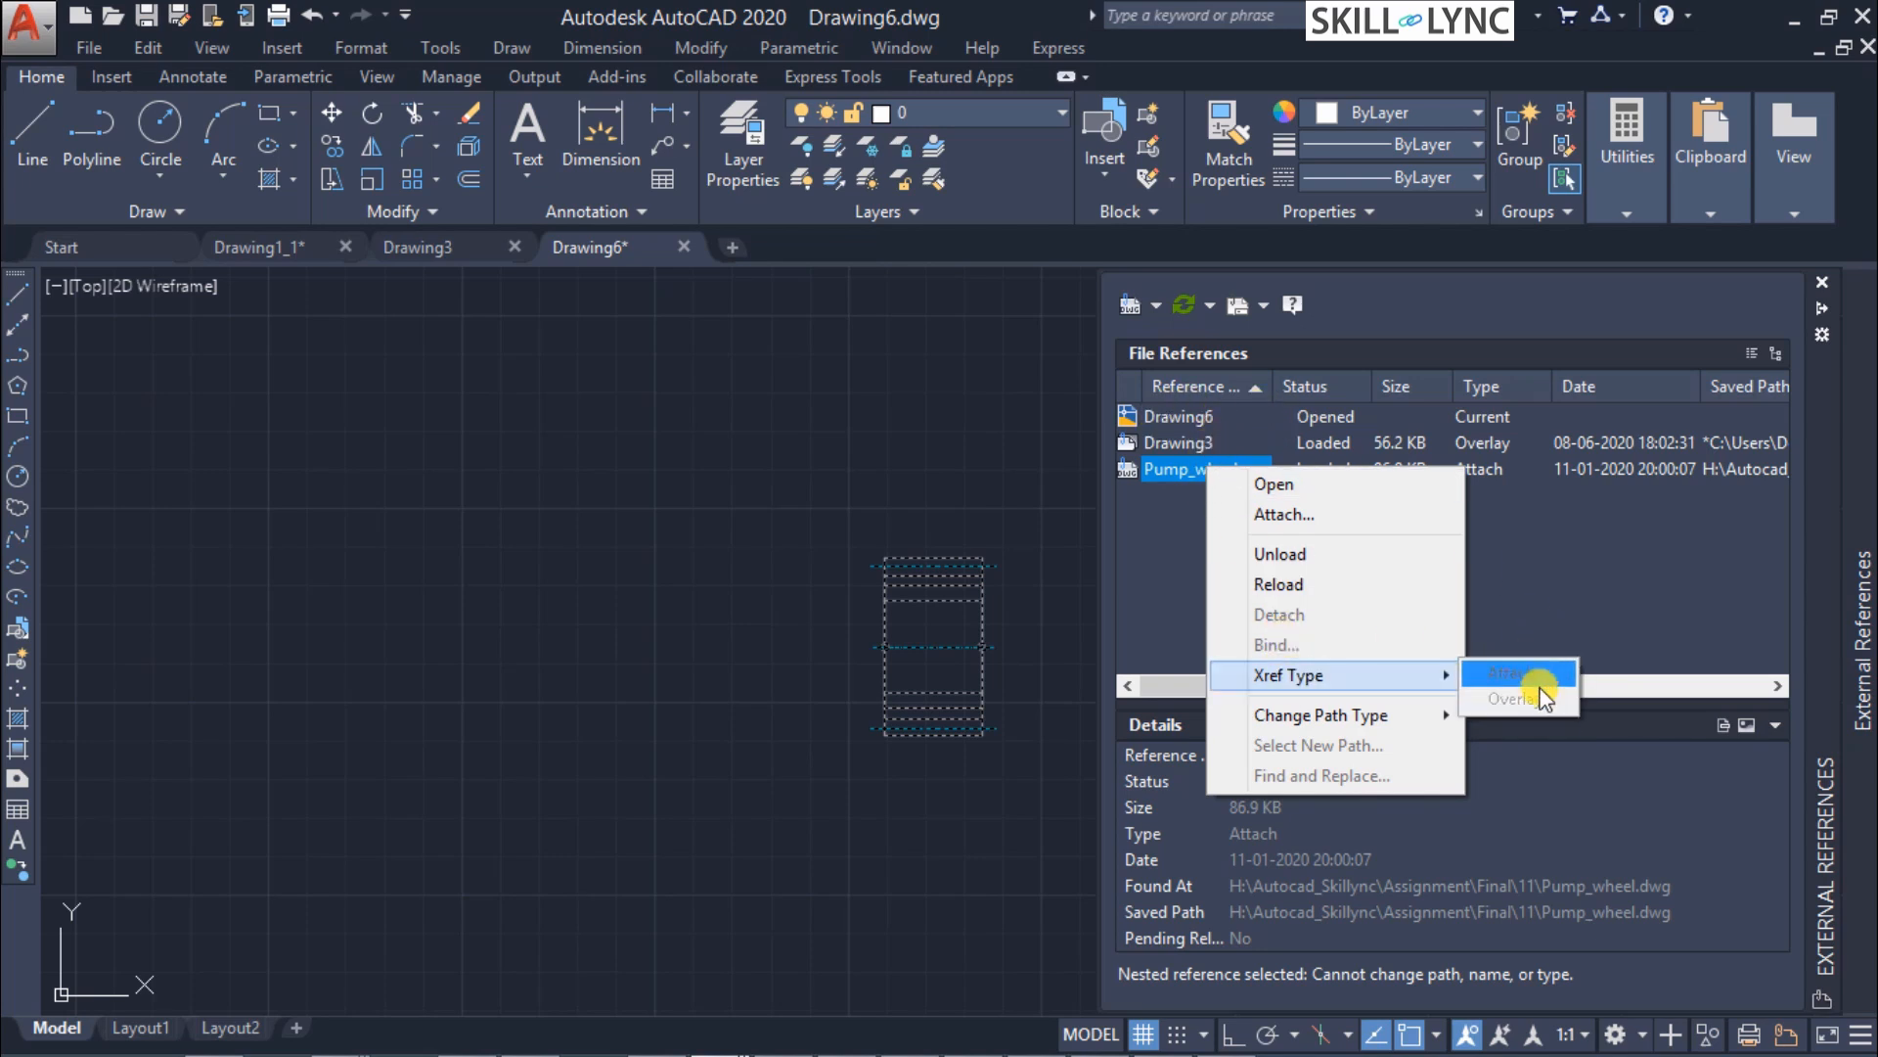
left_click(1565, 582)
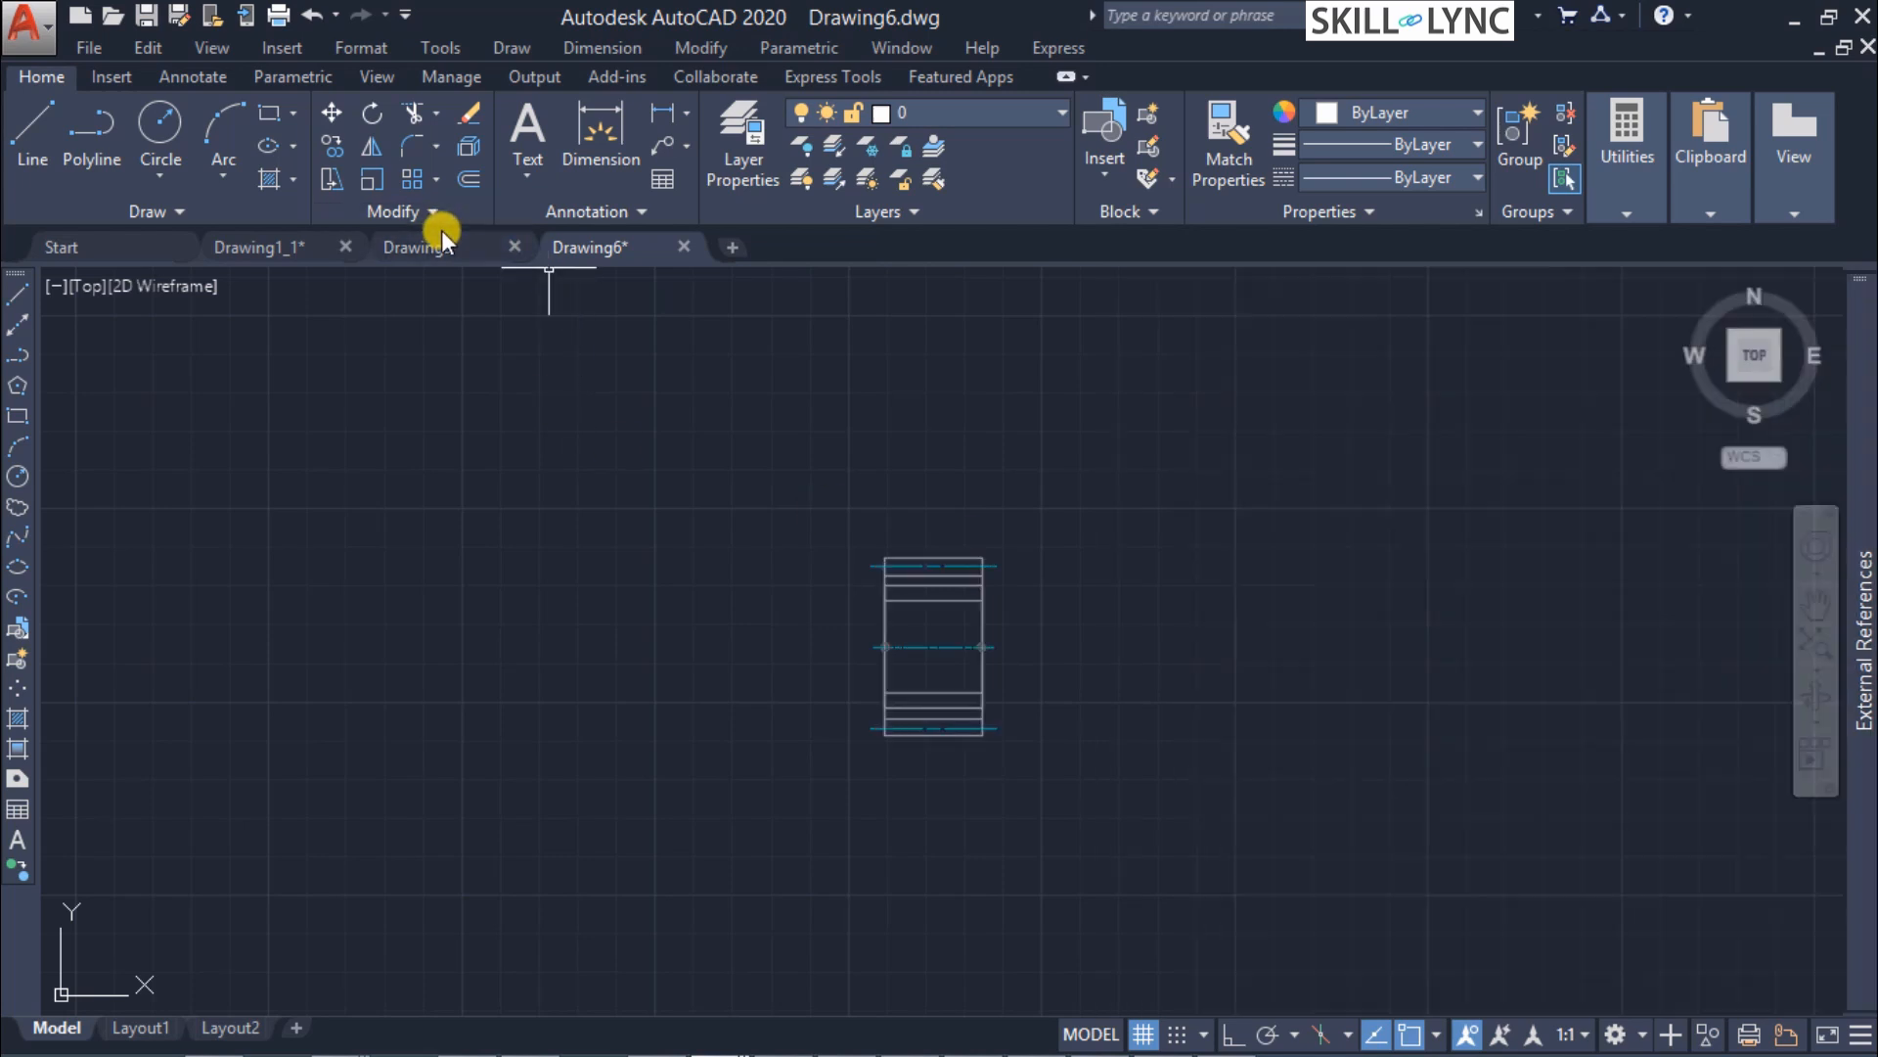
Inspect the details and preview of the nested Pump_wheel reference in Drawing6.
mouse_move(1870, 562)
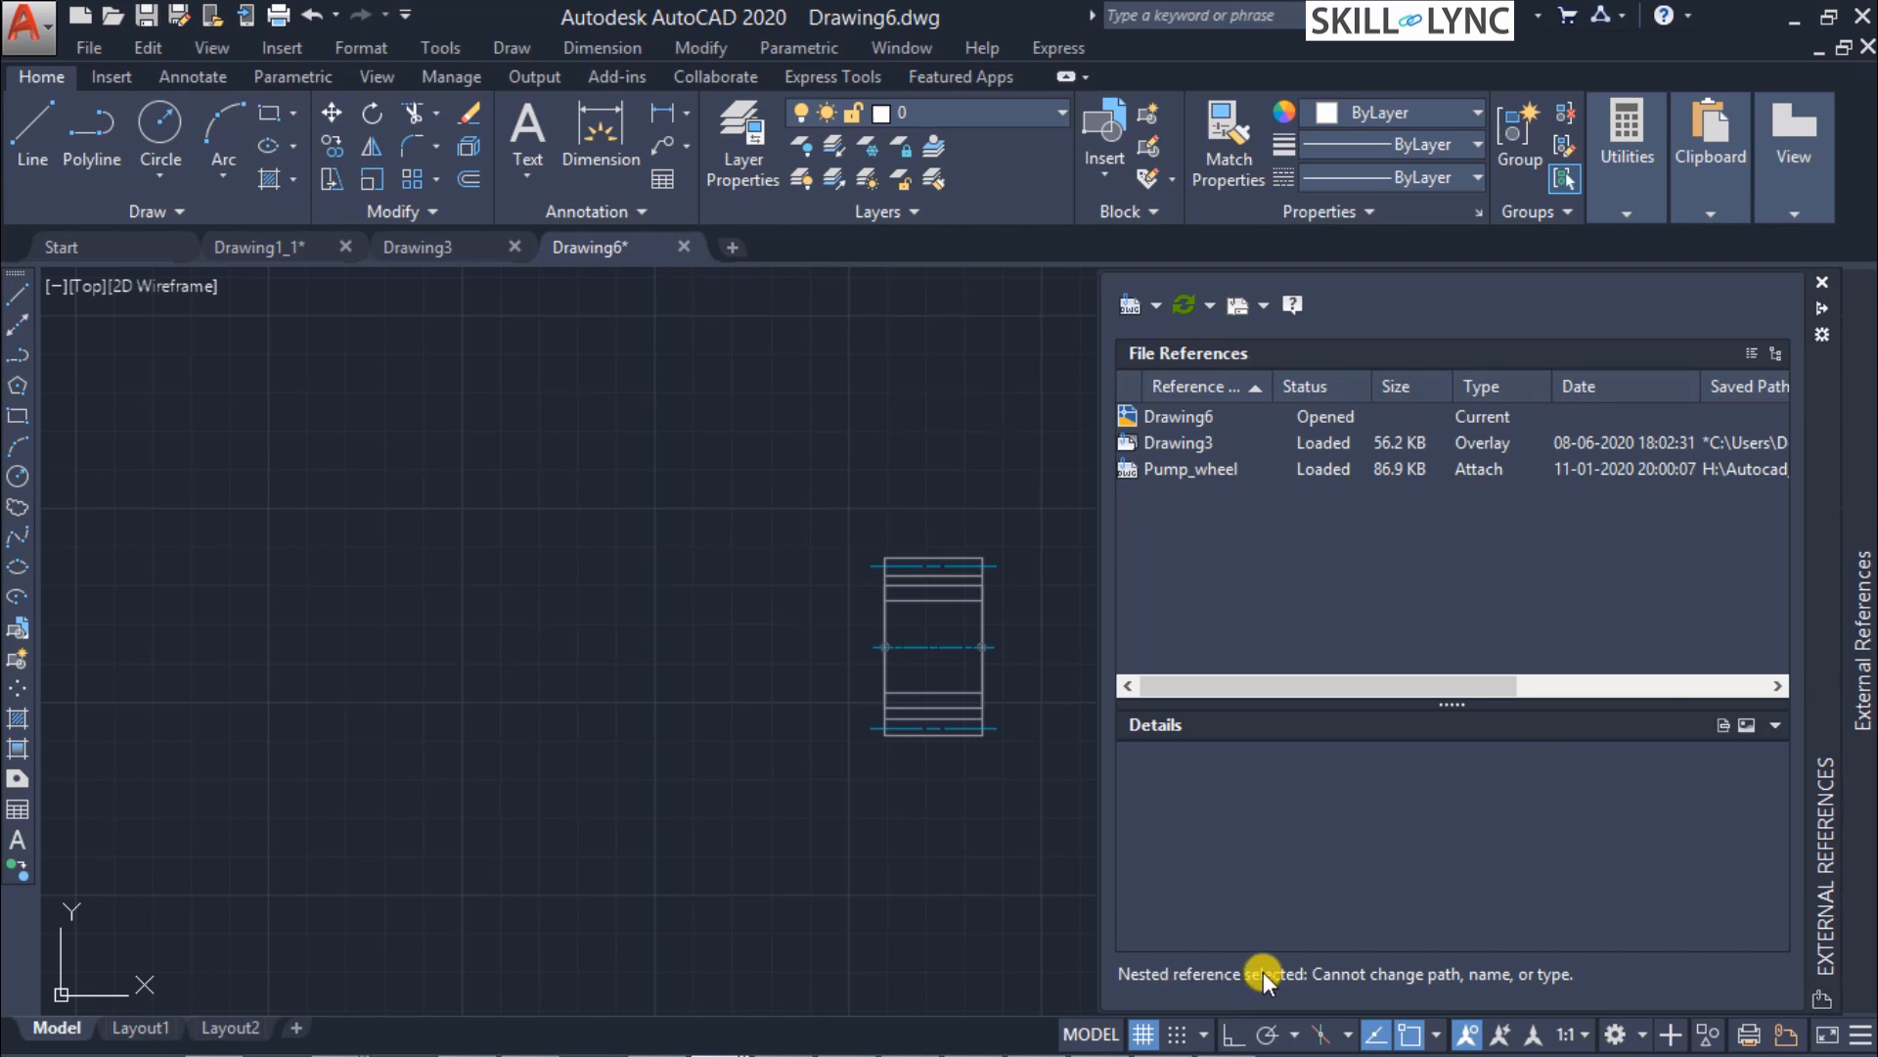
left_click(1182, 470)
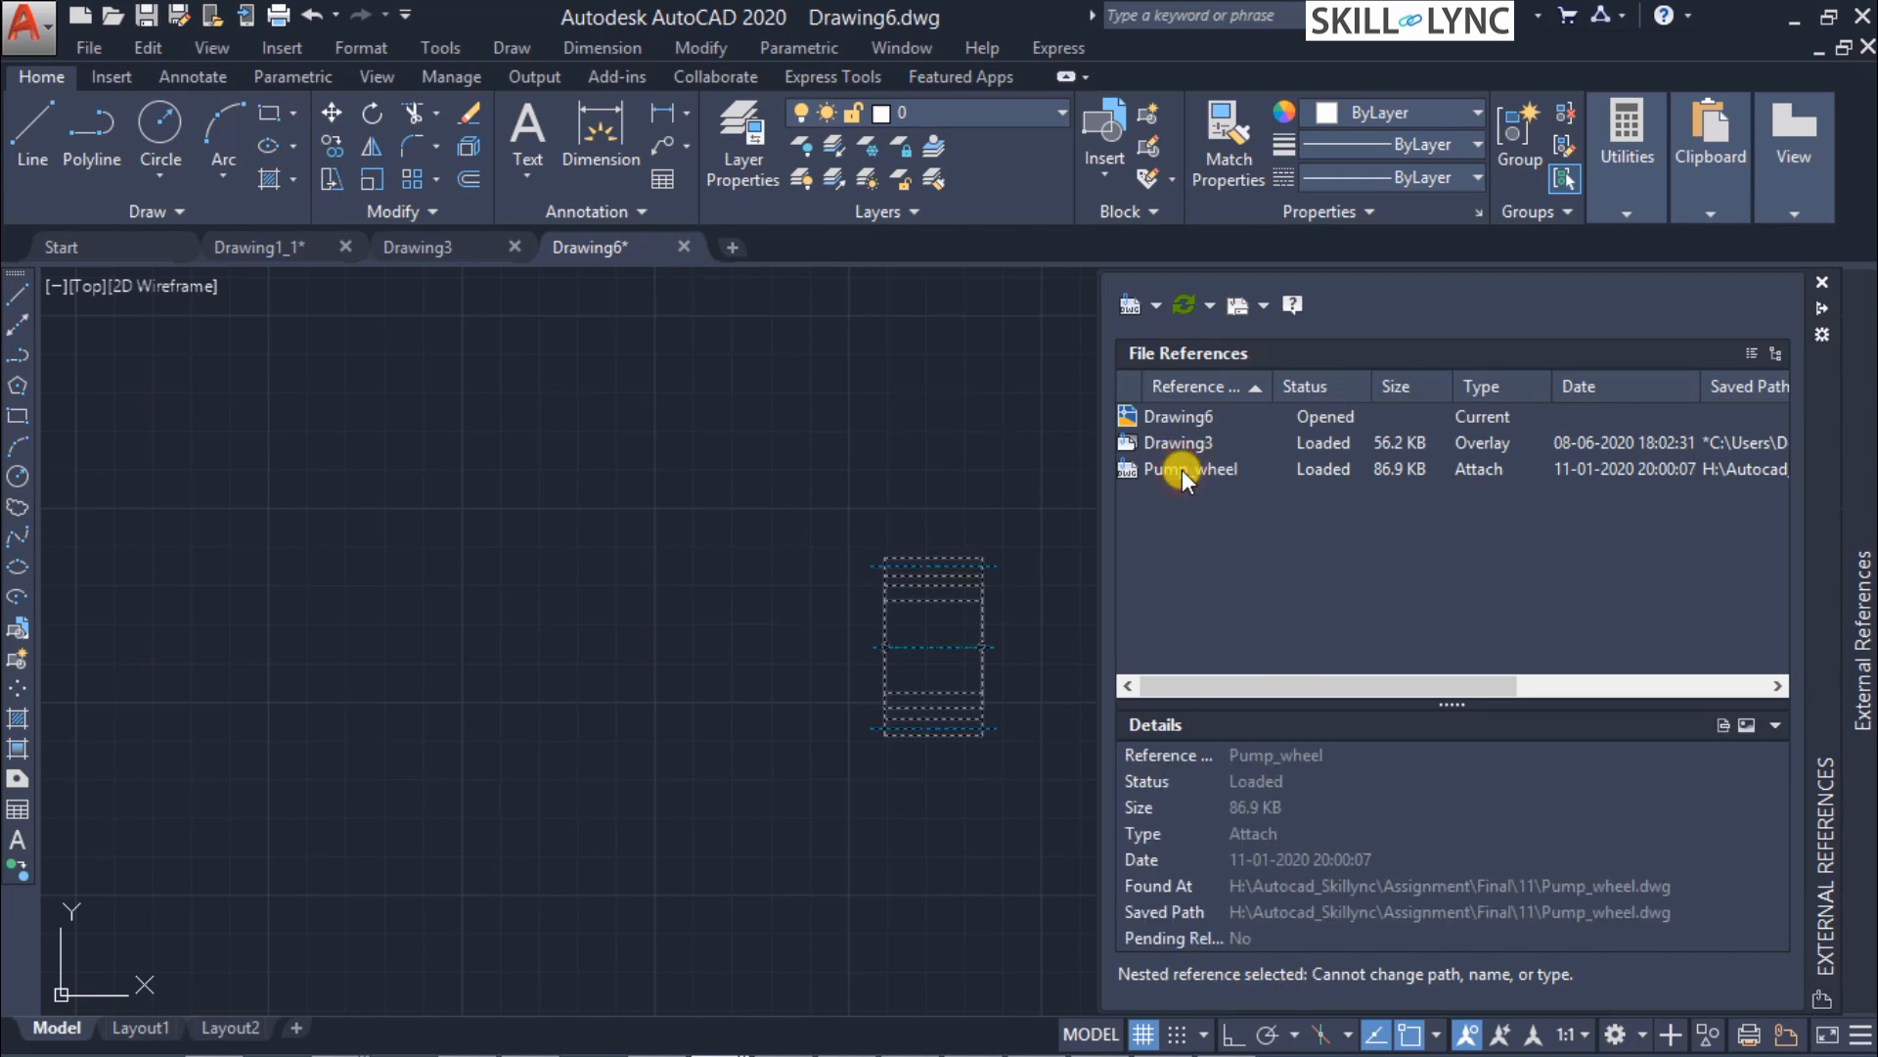
mouse_move(1181, 470)
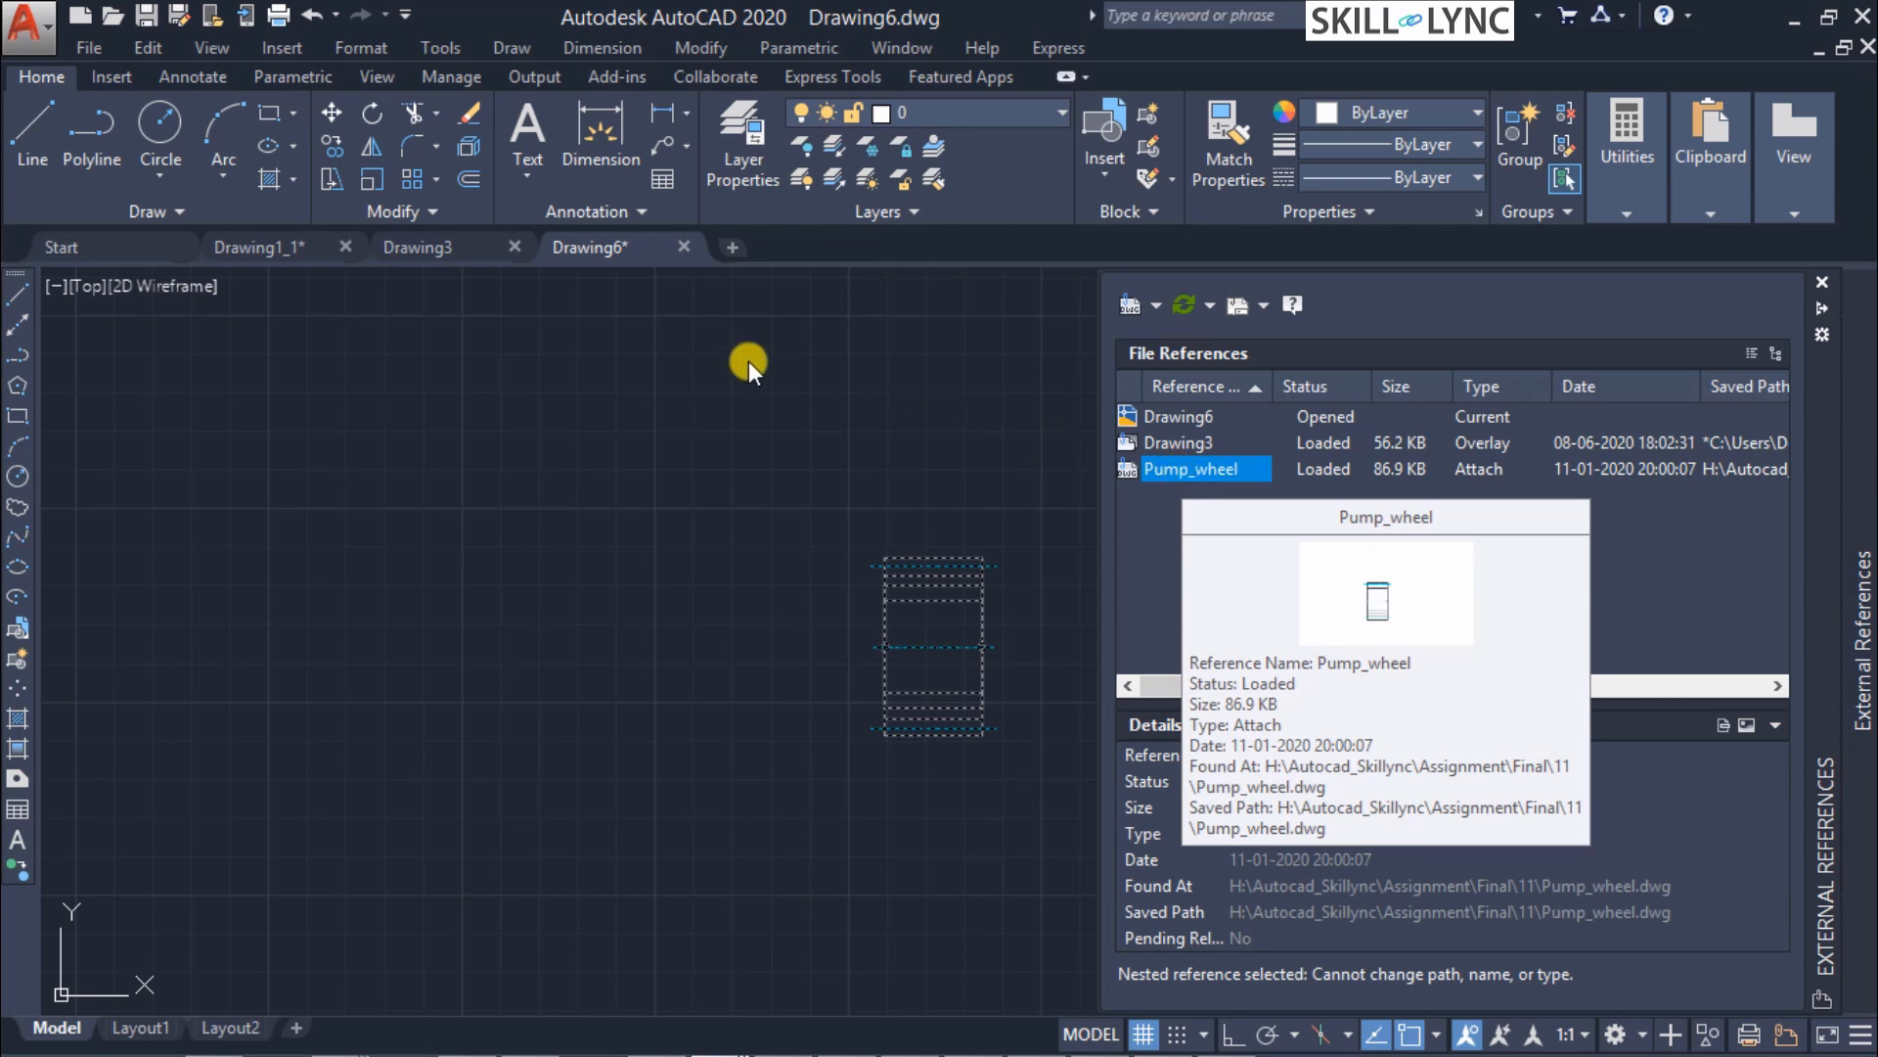
Switch to Drawing3, change the Pump_wheel reference's Xref type to Overlay, and save the drawing.
left_click(458, 245)
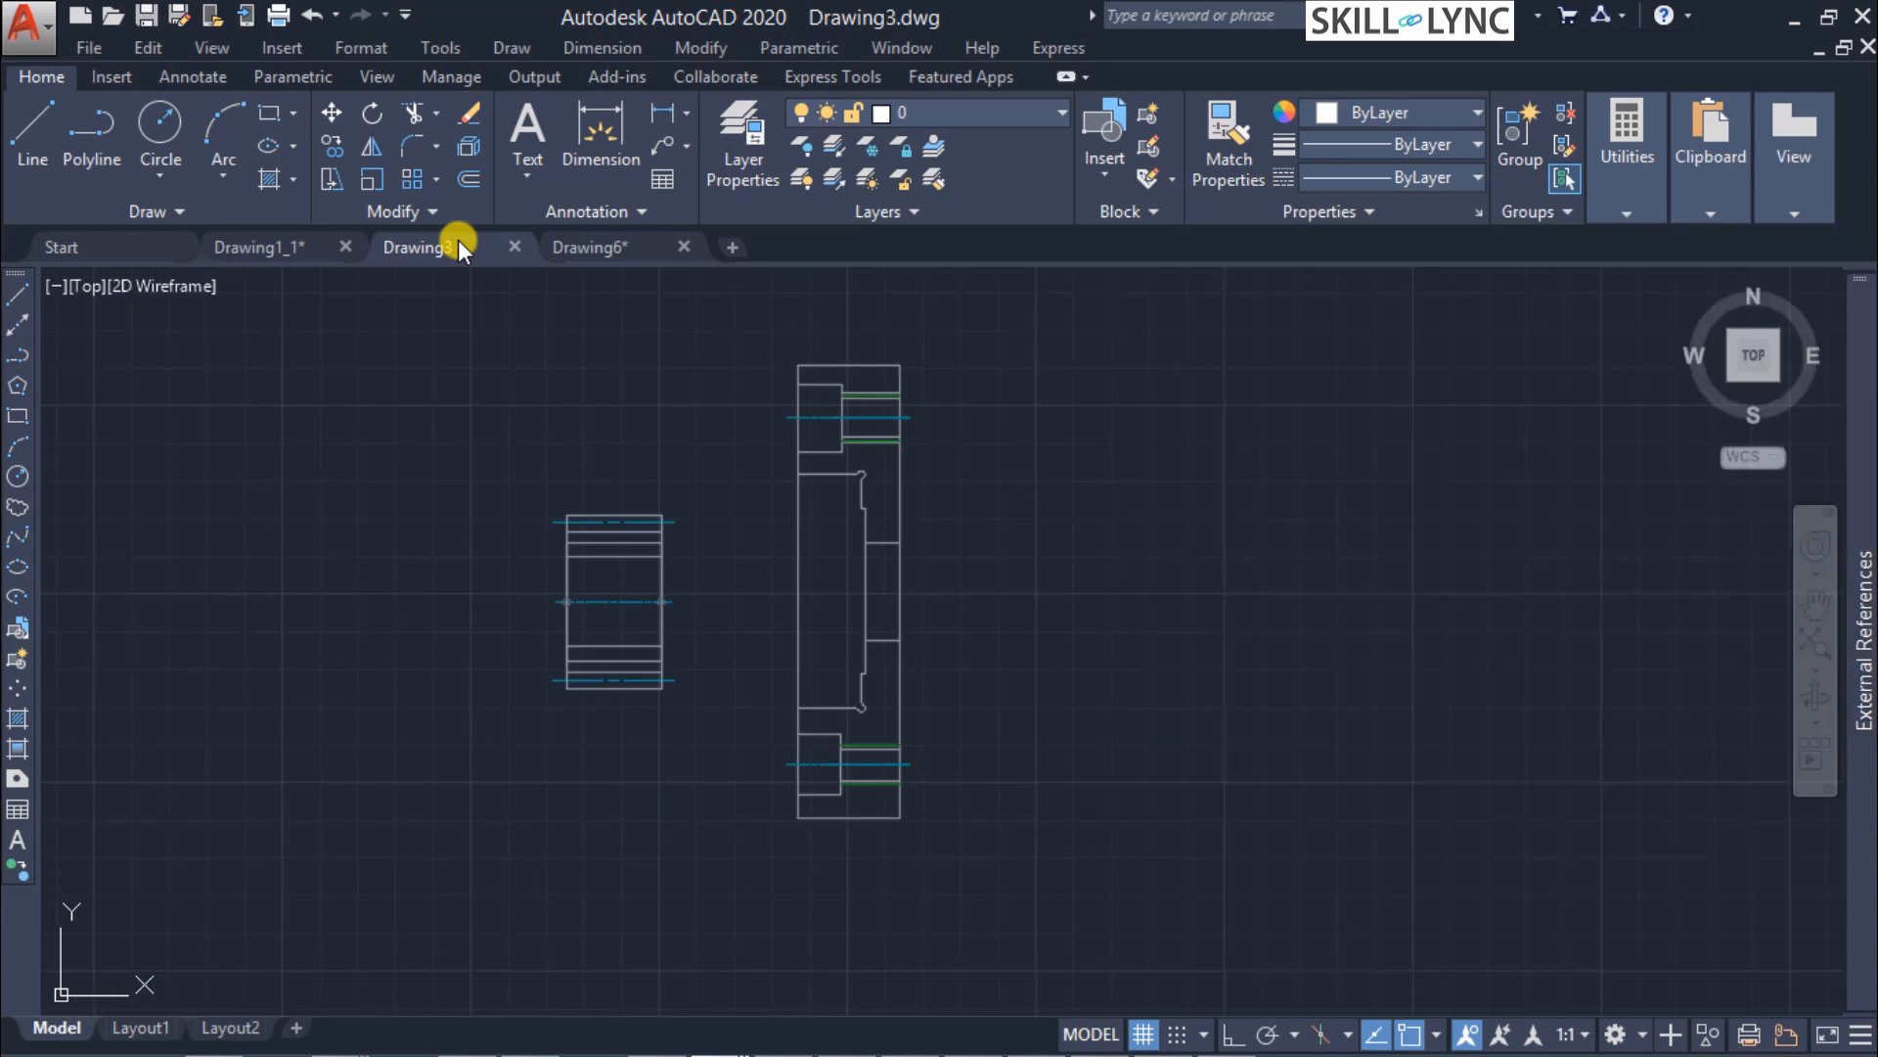
mouse_move(1865, 481)
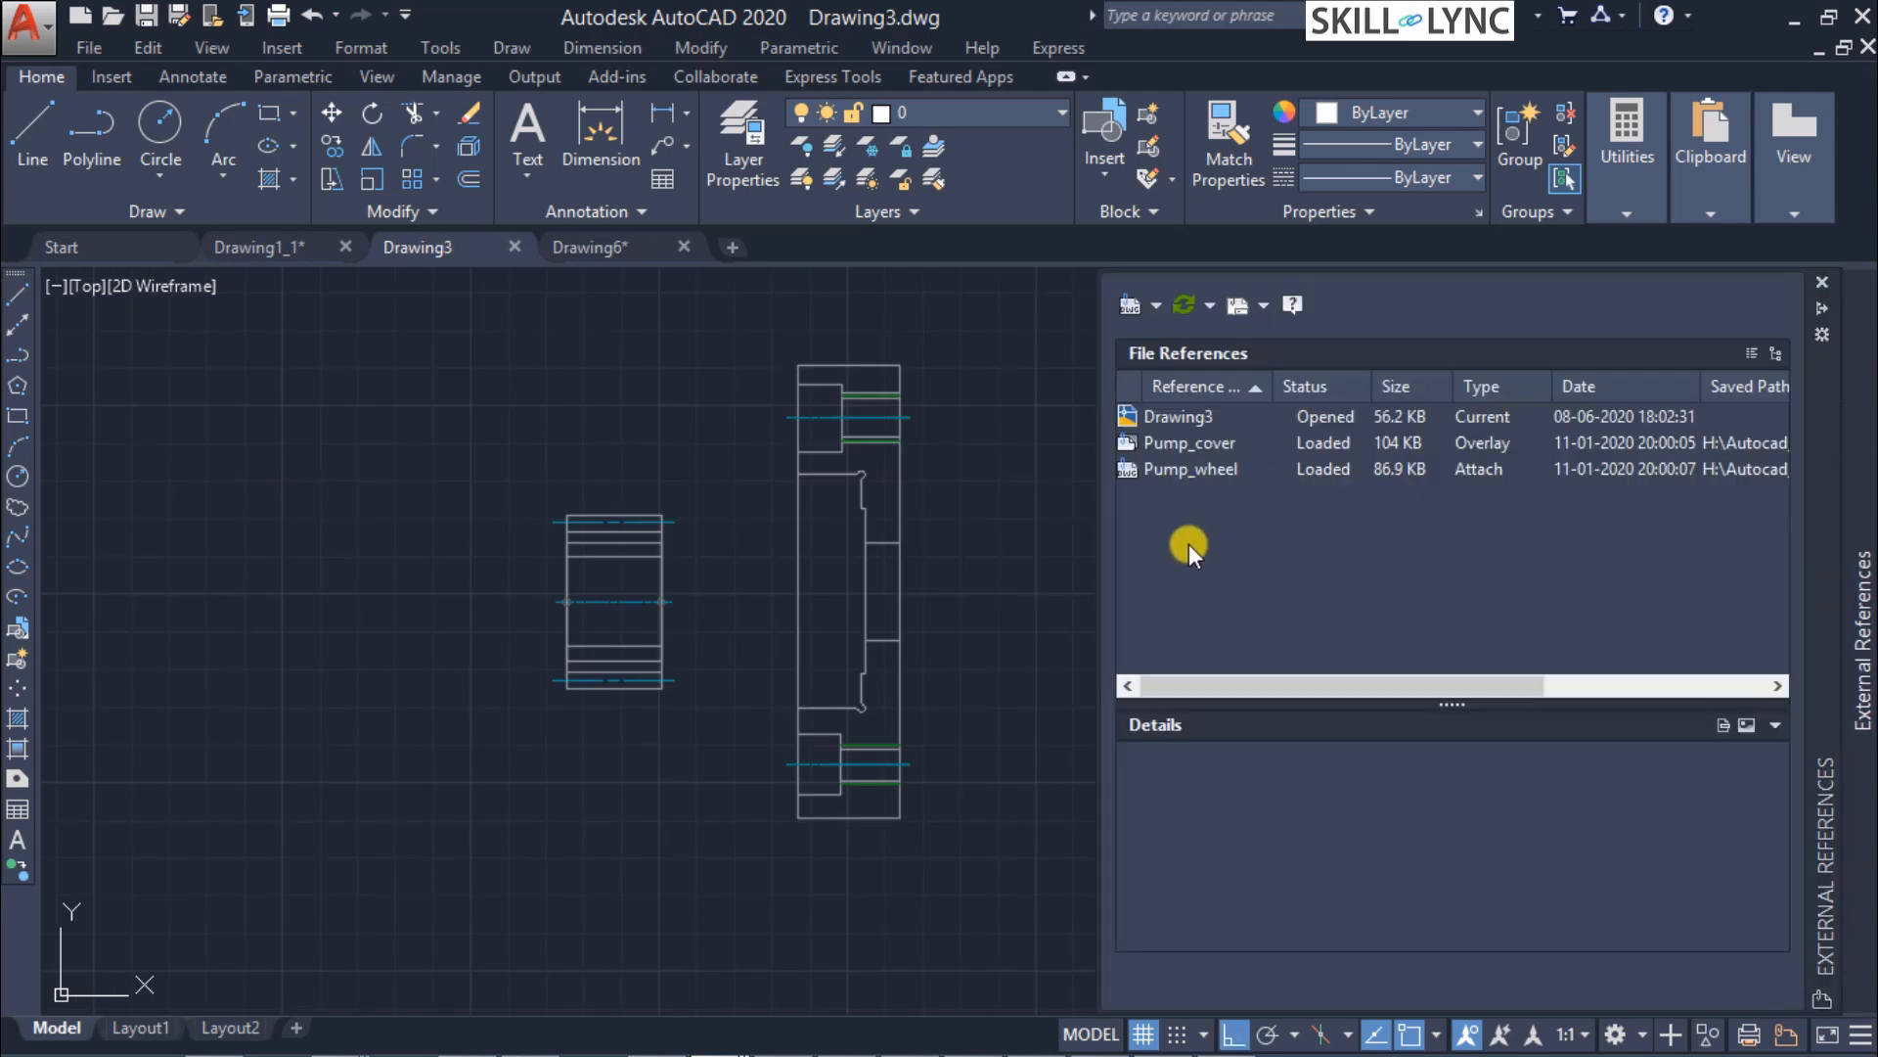
left_click(1164, 477)
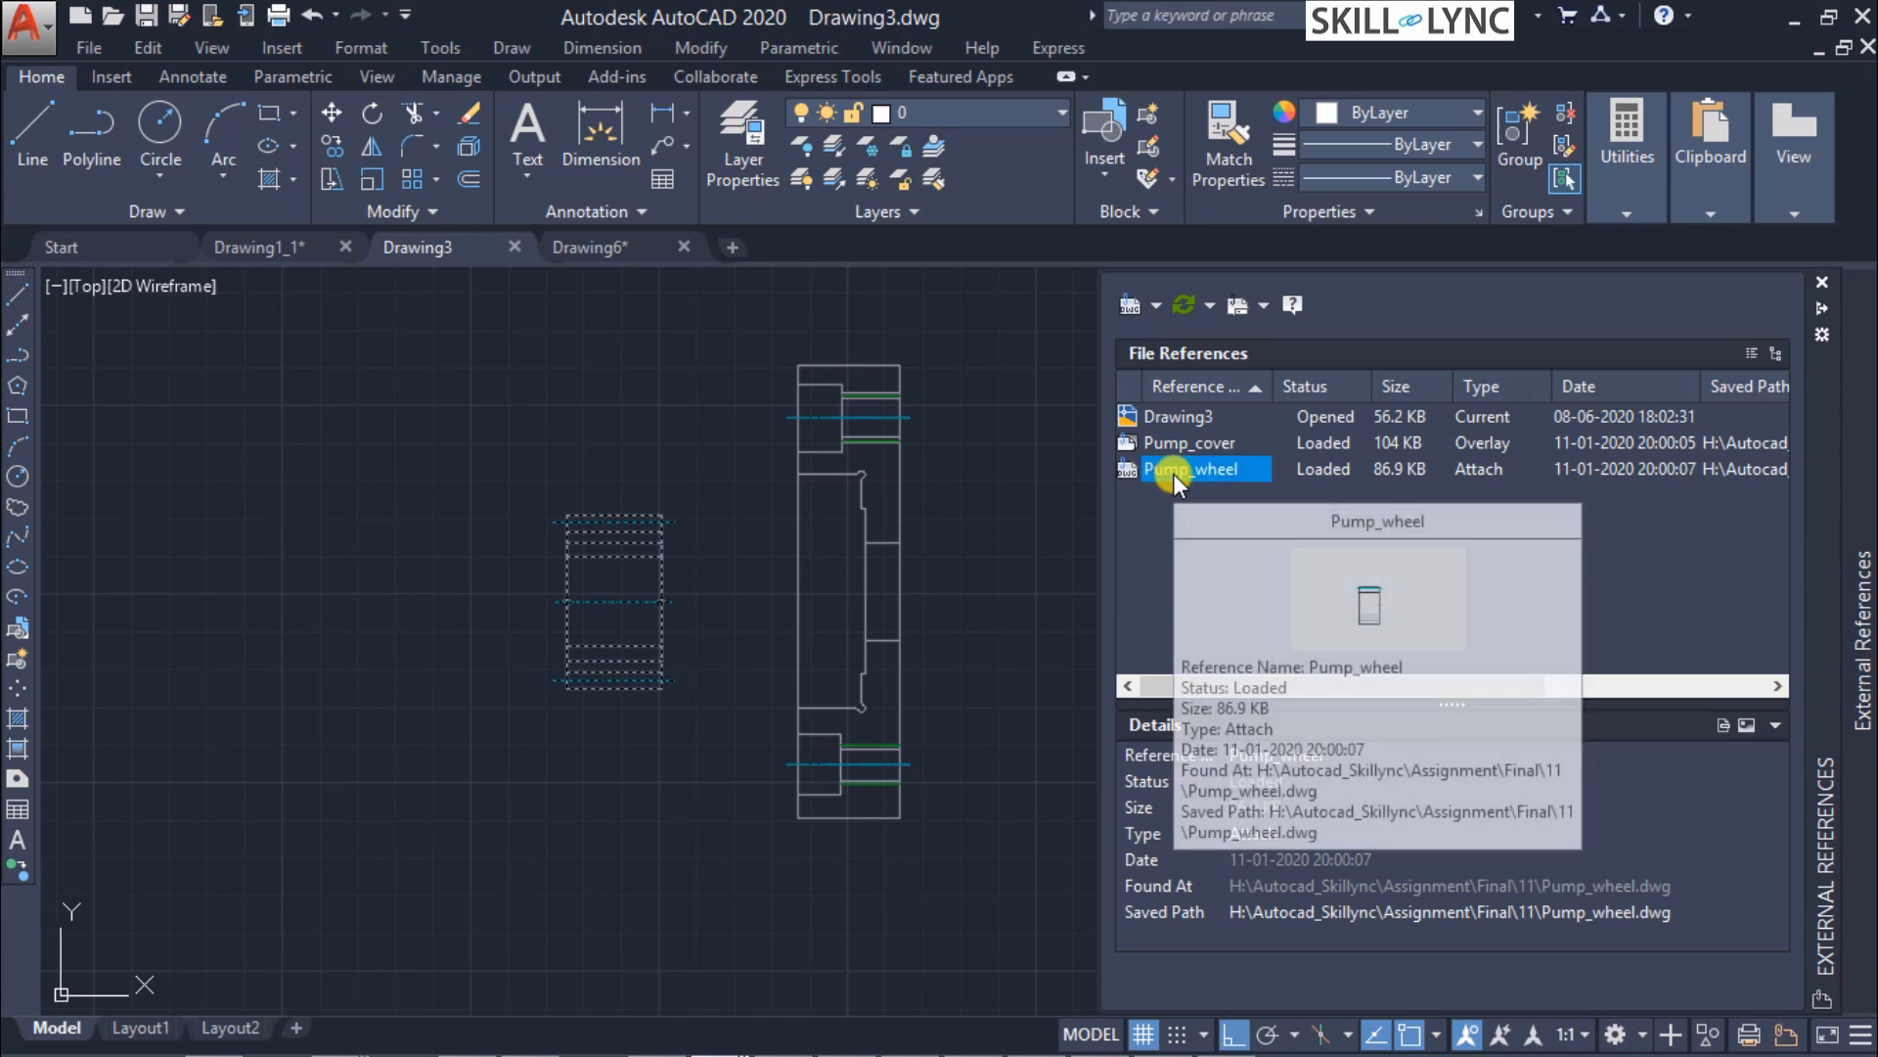
right_click(1173, 475)
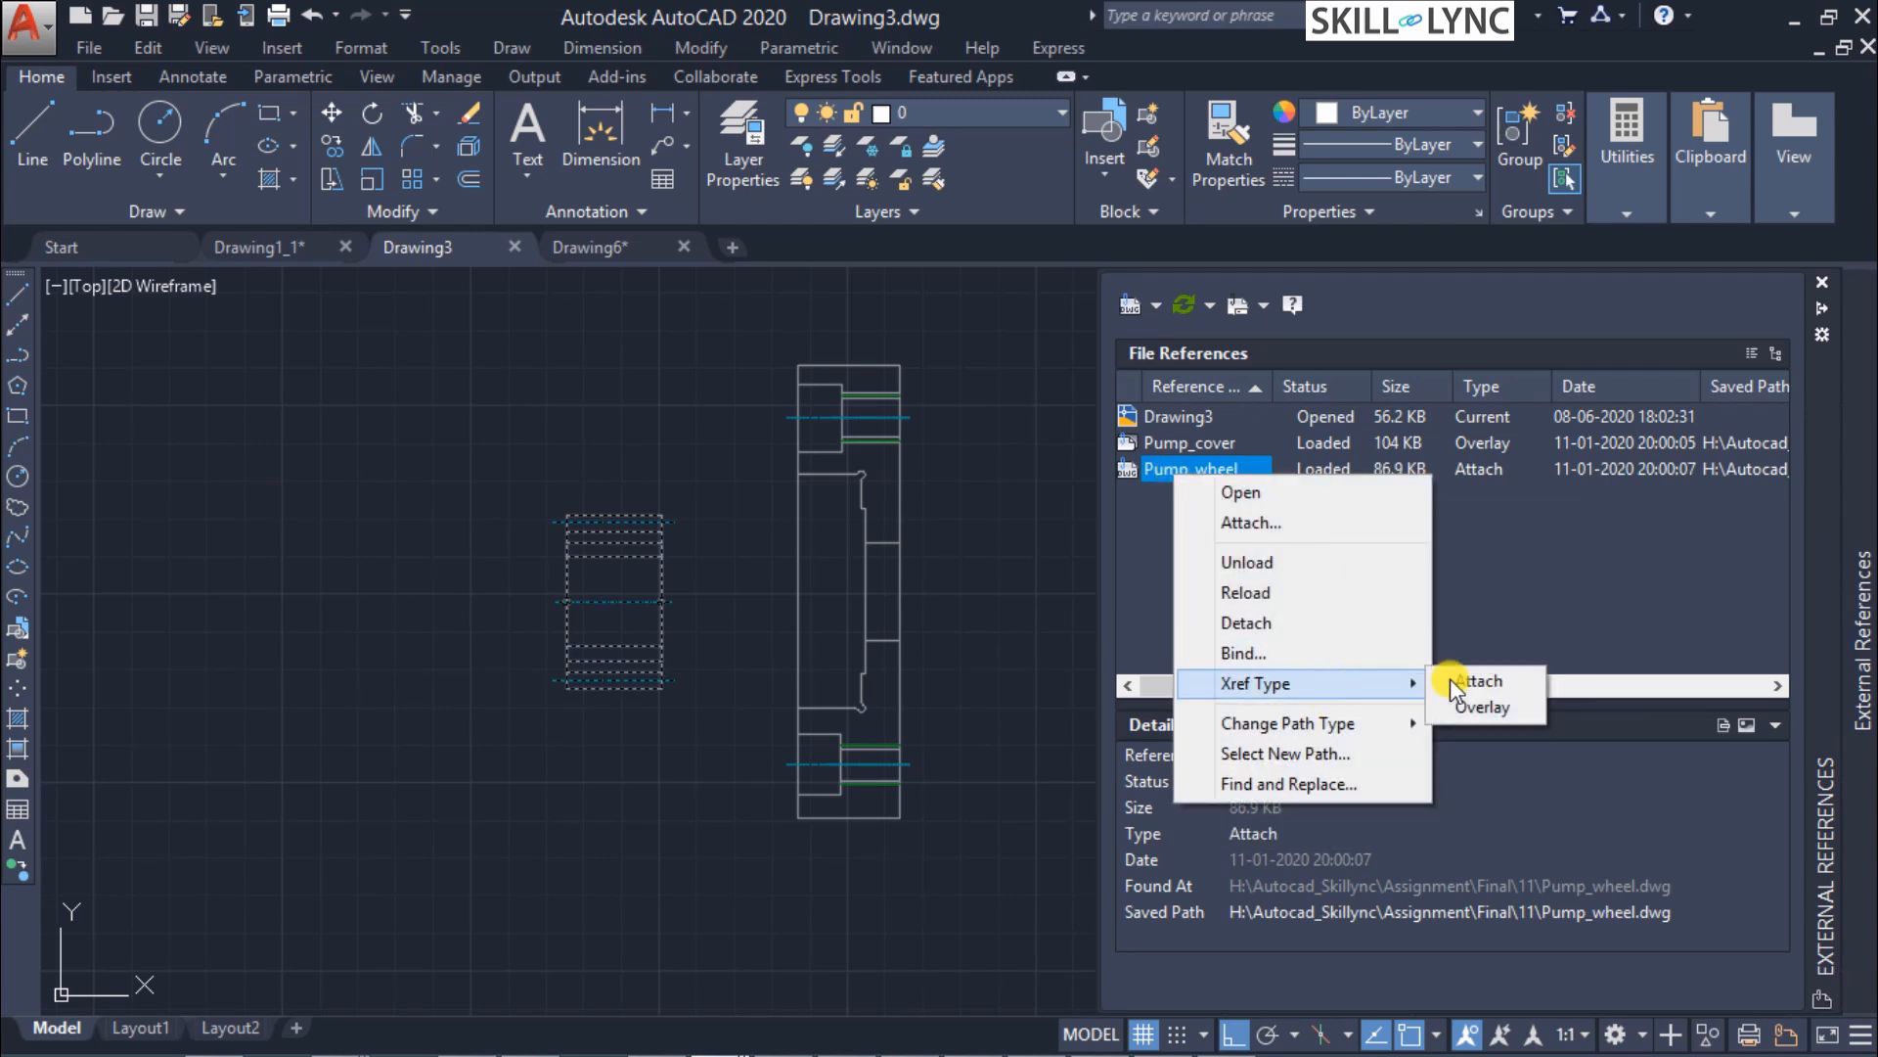
left_click(1484, 707)
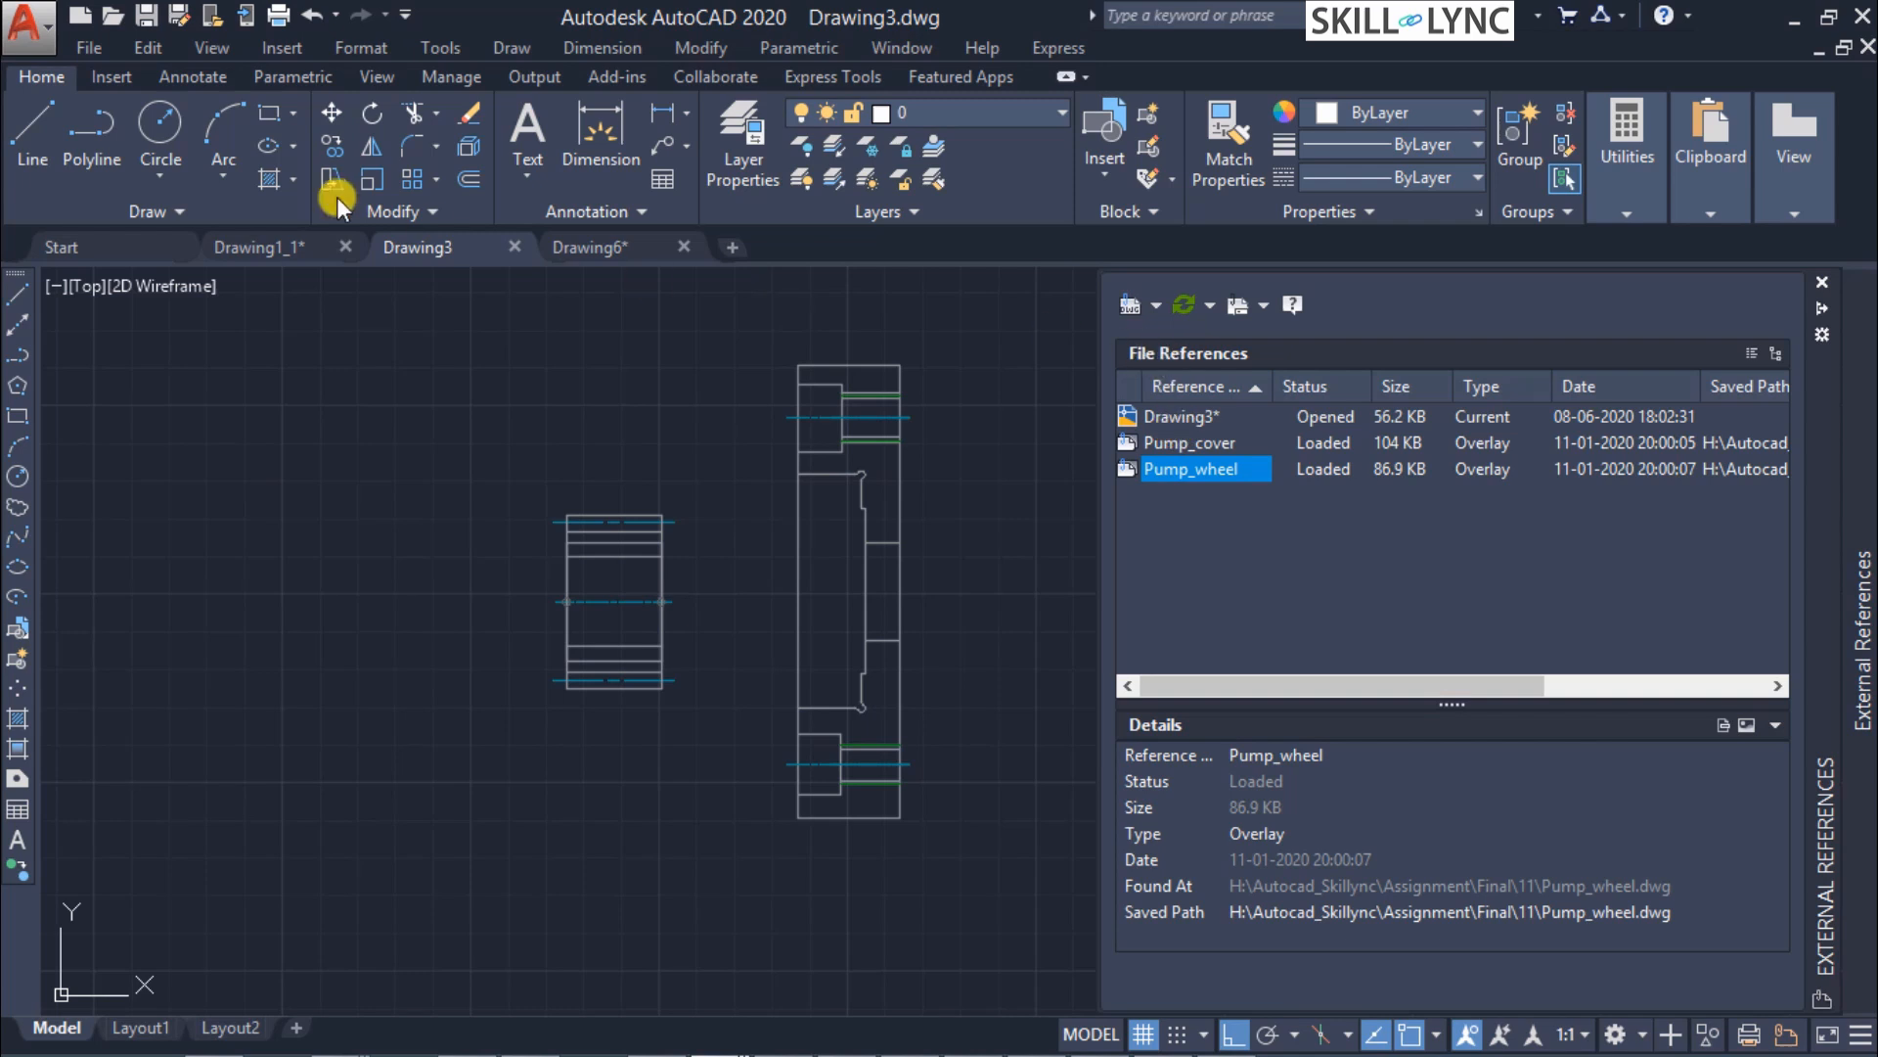
left_click(149, 20)
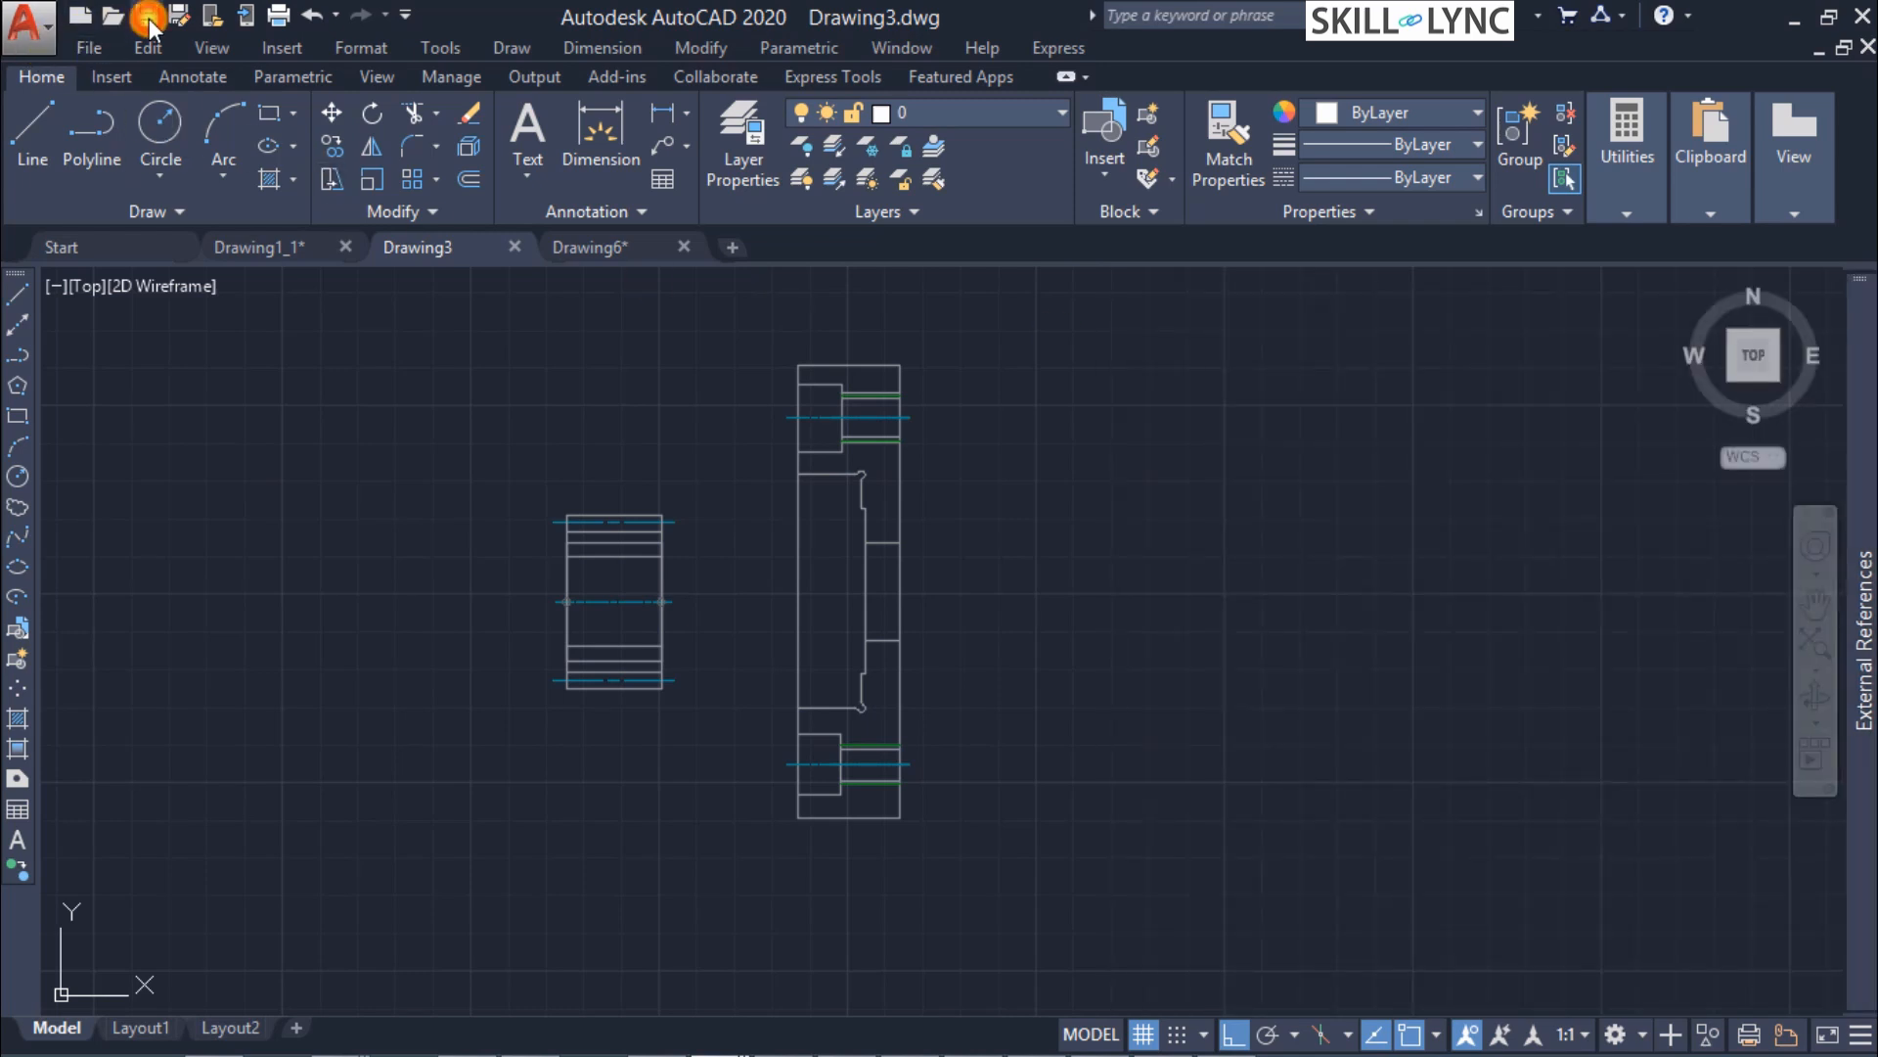
Switch to Drawing6 and reload the modified Drawing3 reference.
left_click(599, 245)
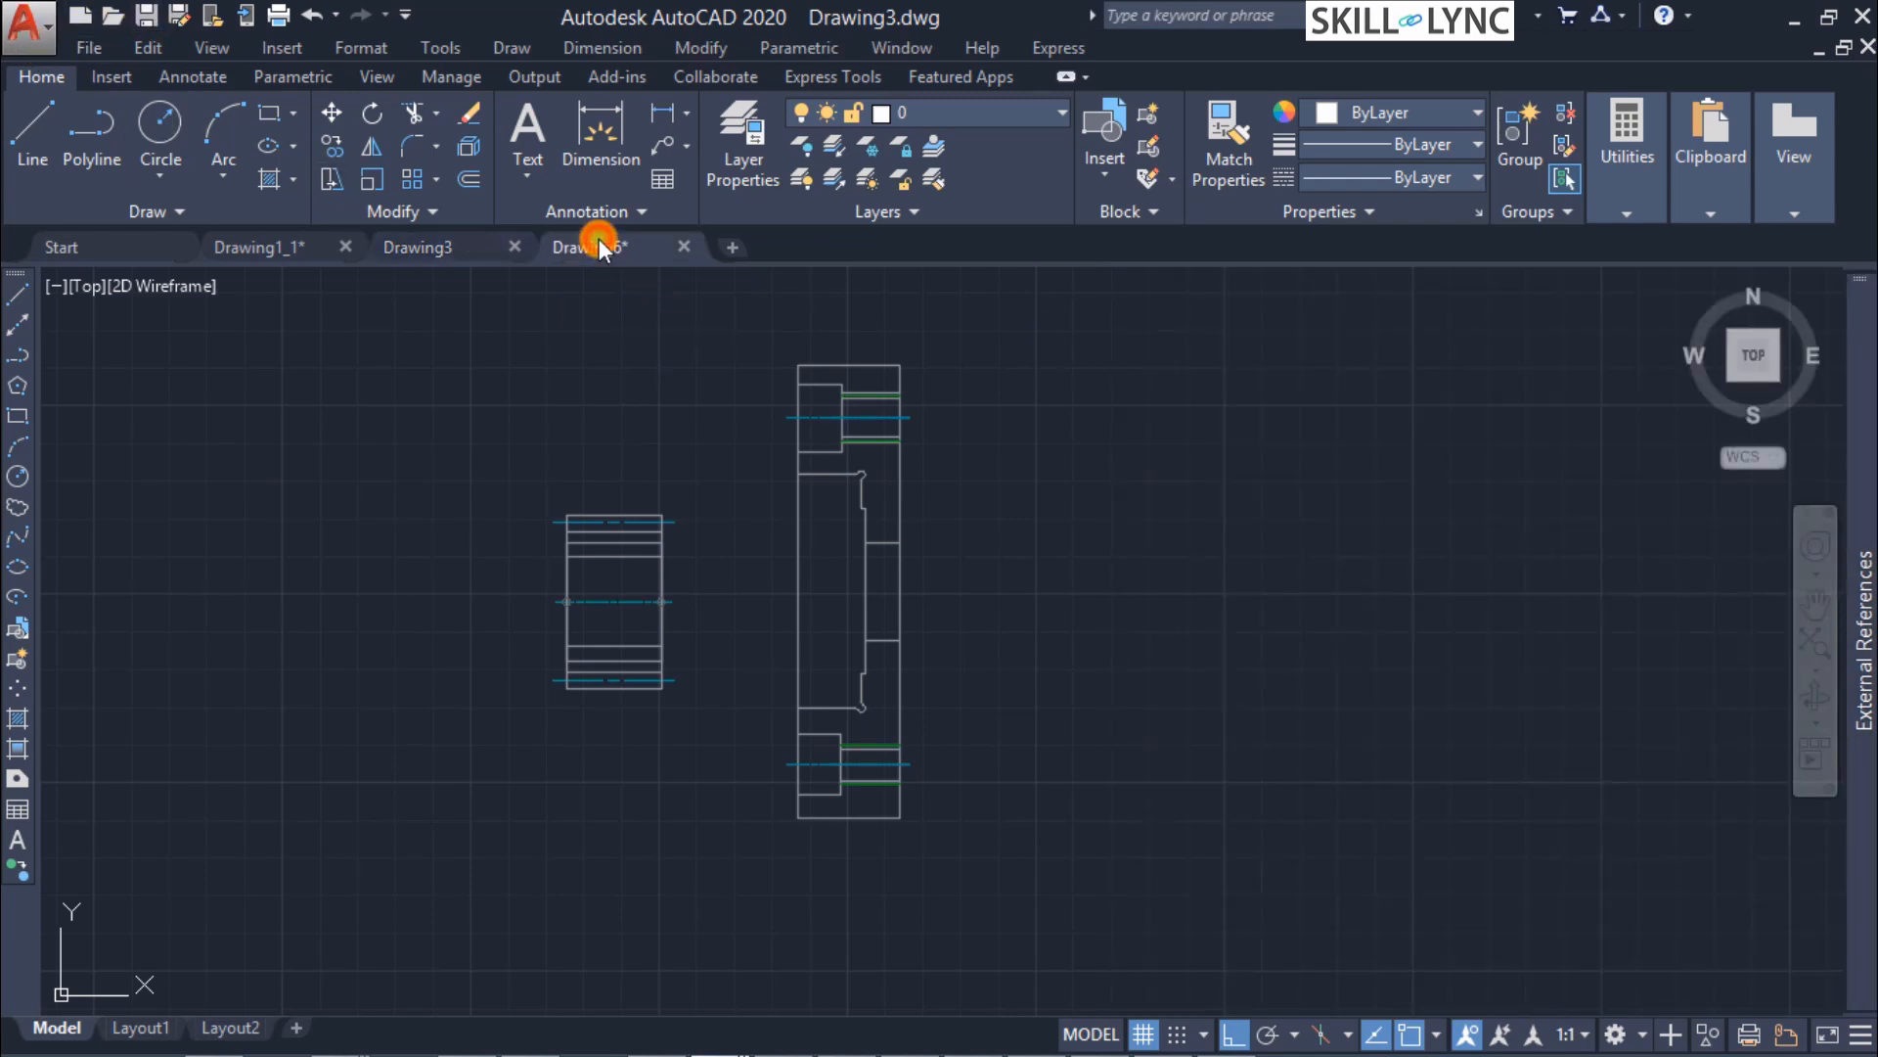
mouse_move(1864, 401)
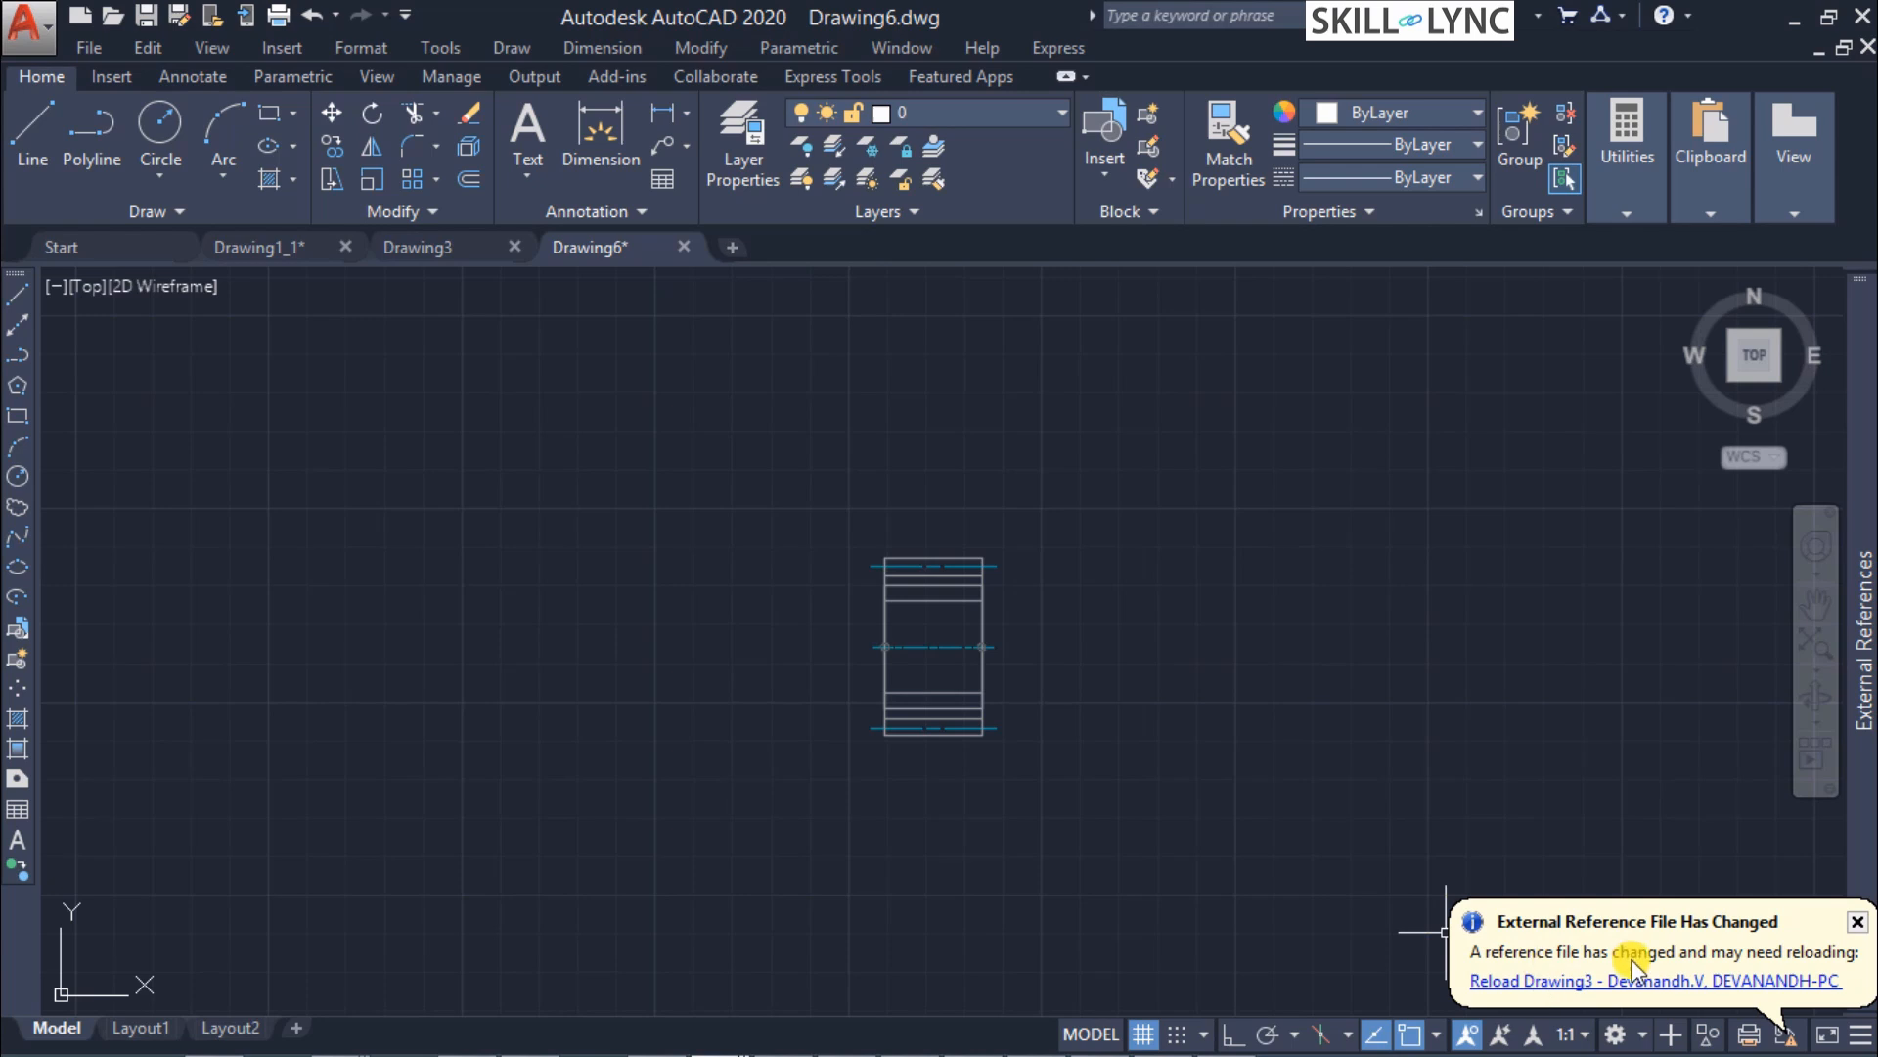
left_click(1563, 980)
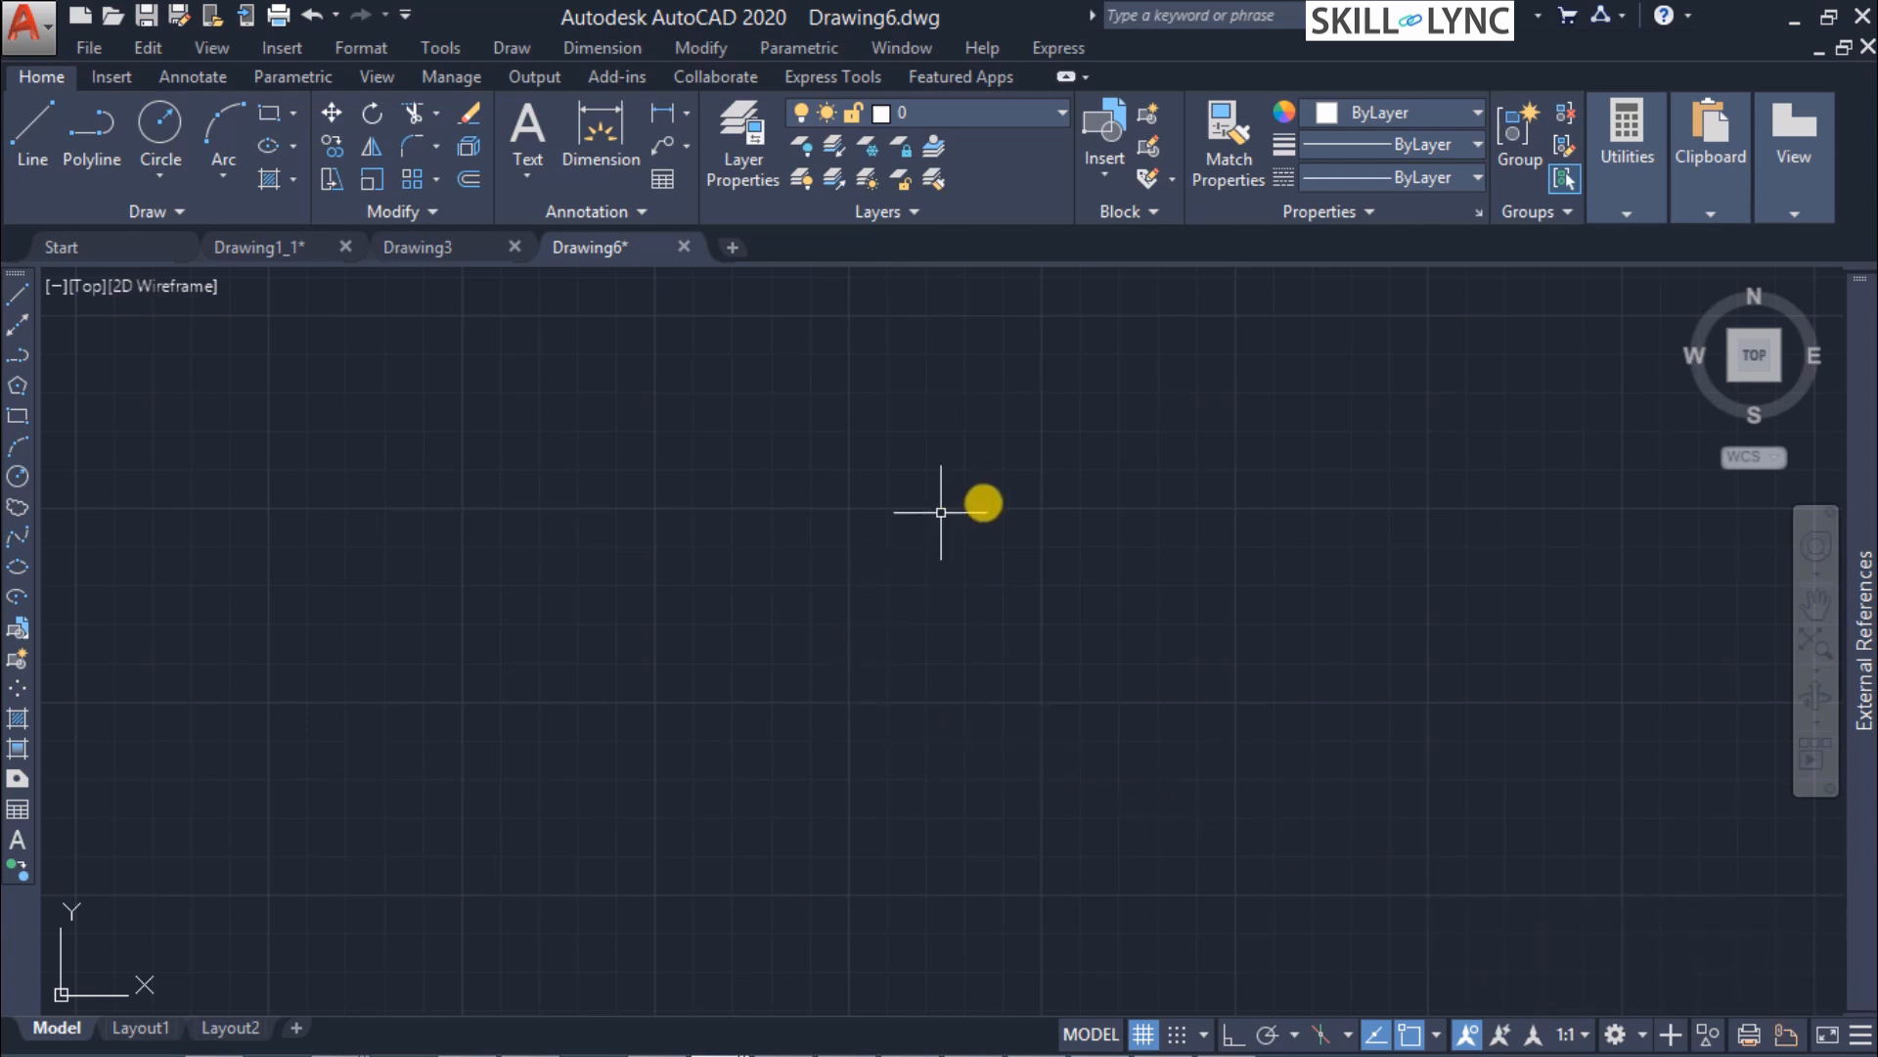
mouse_move(1863, 596)
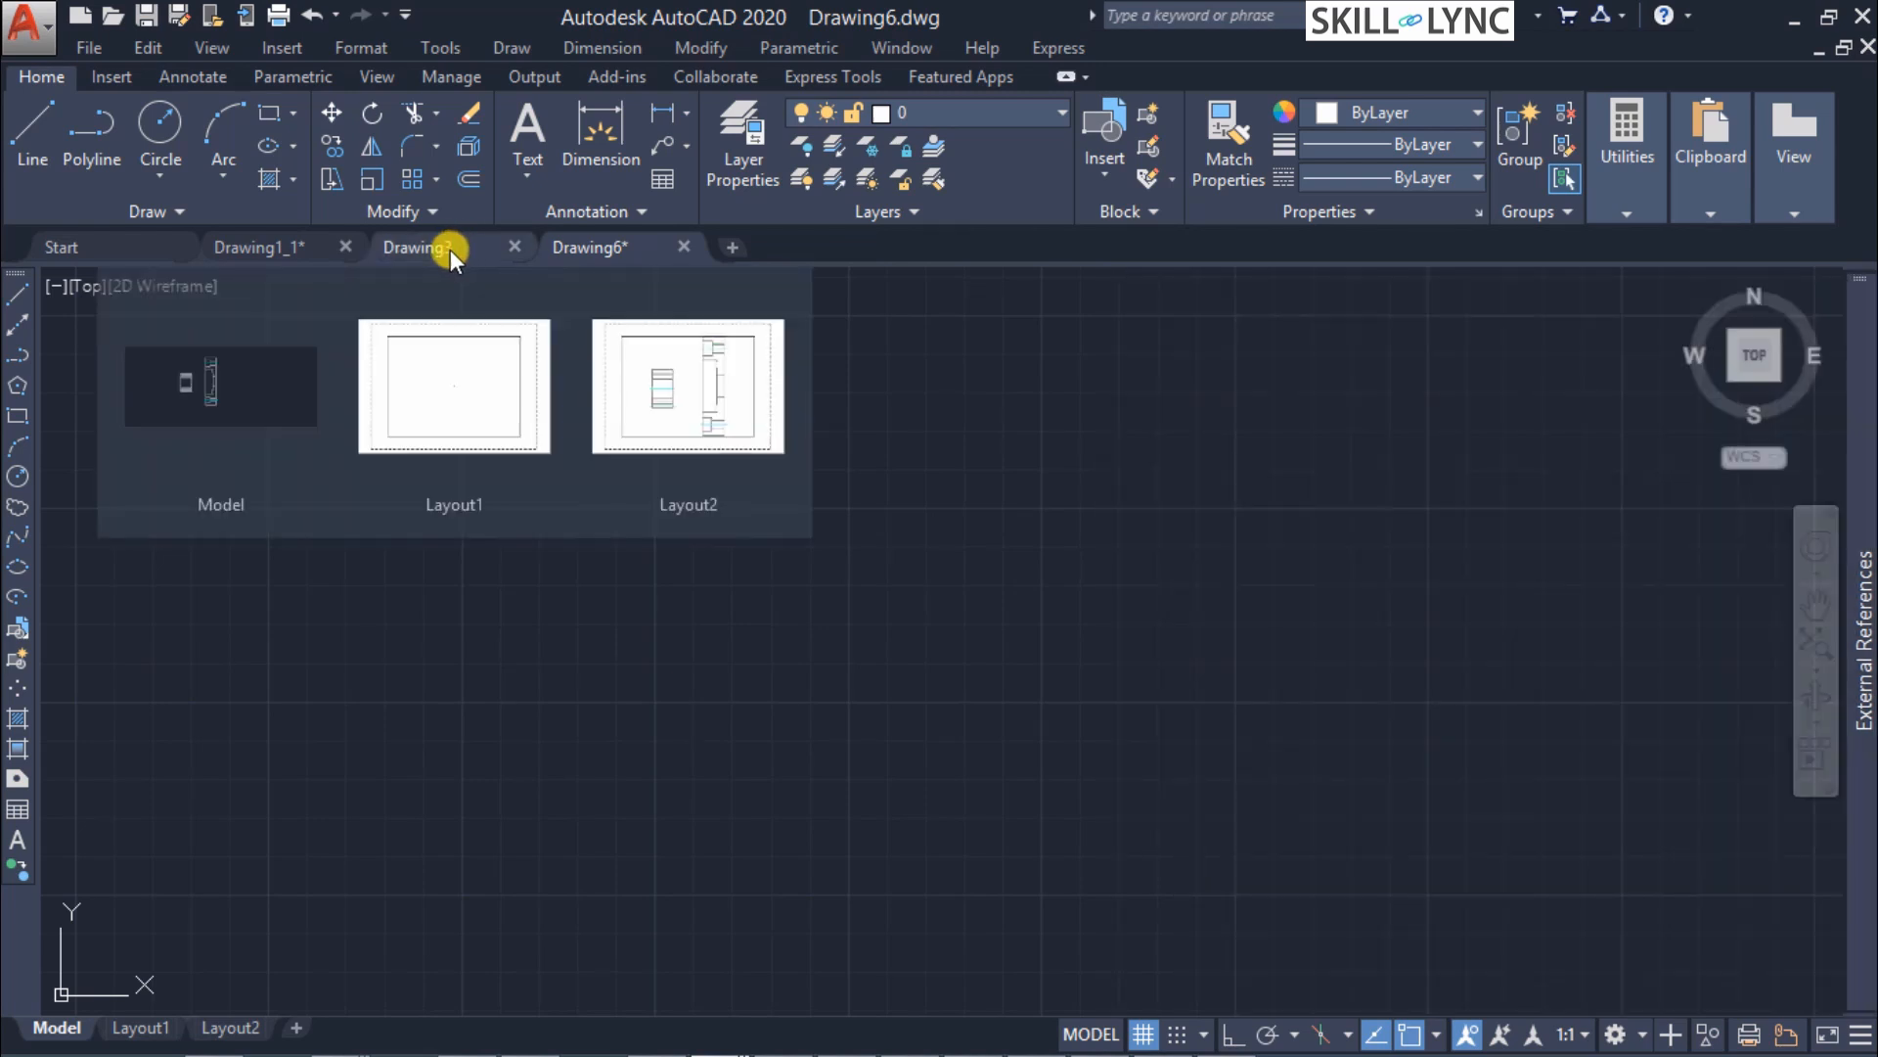
Switch to Drawing3 and unload the Pump_wheel reference.
left_click(450, 248)
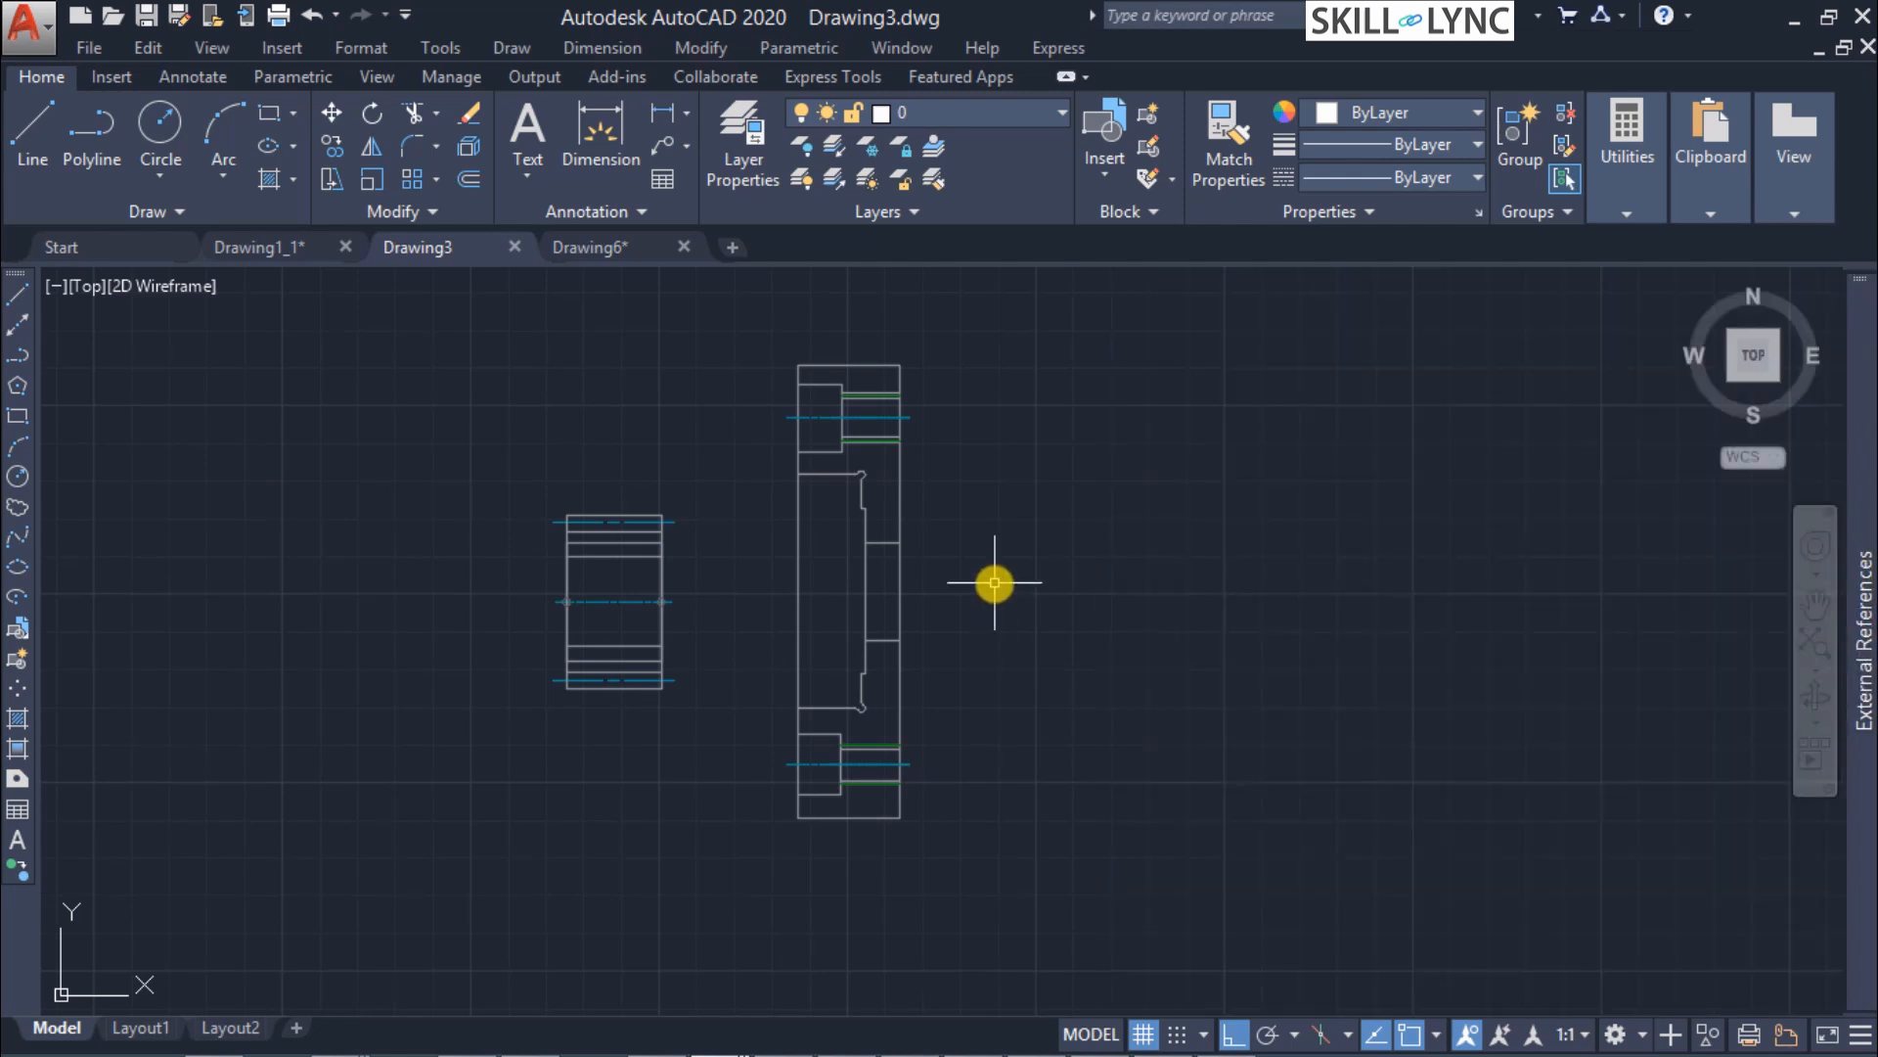
mouse_move(1859, 474)
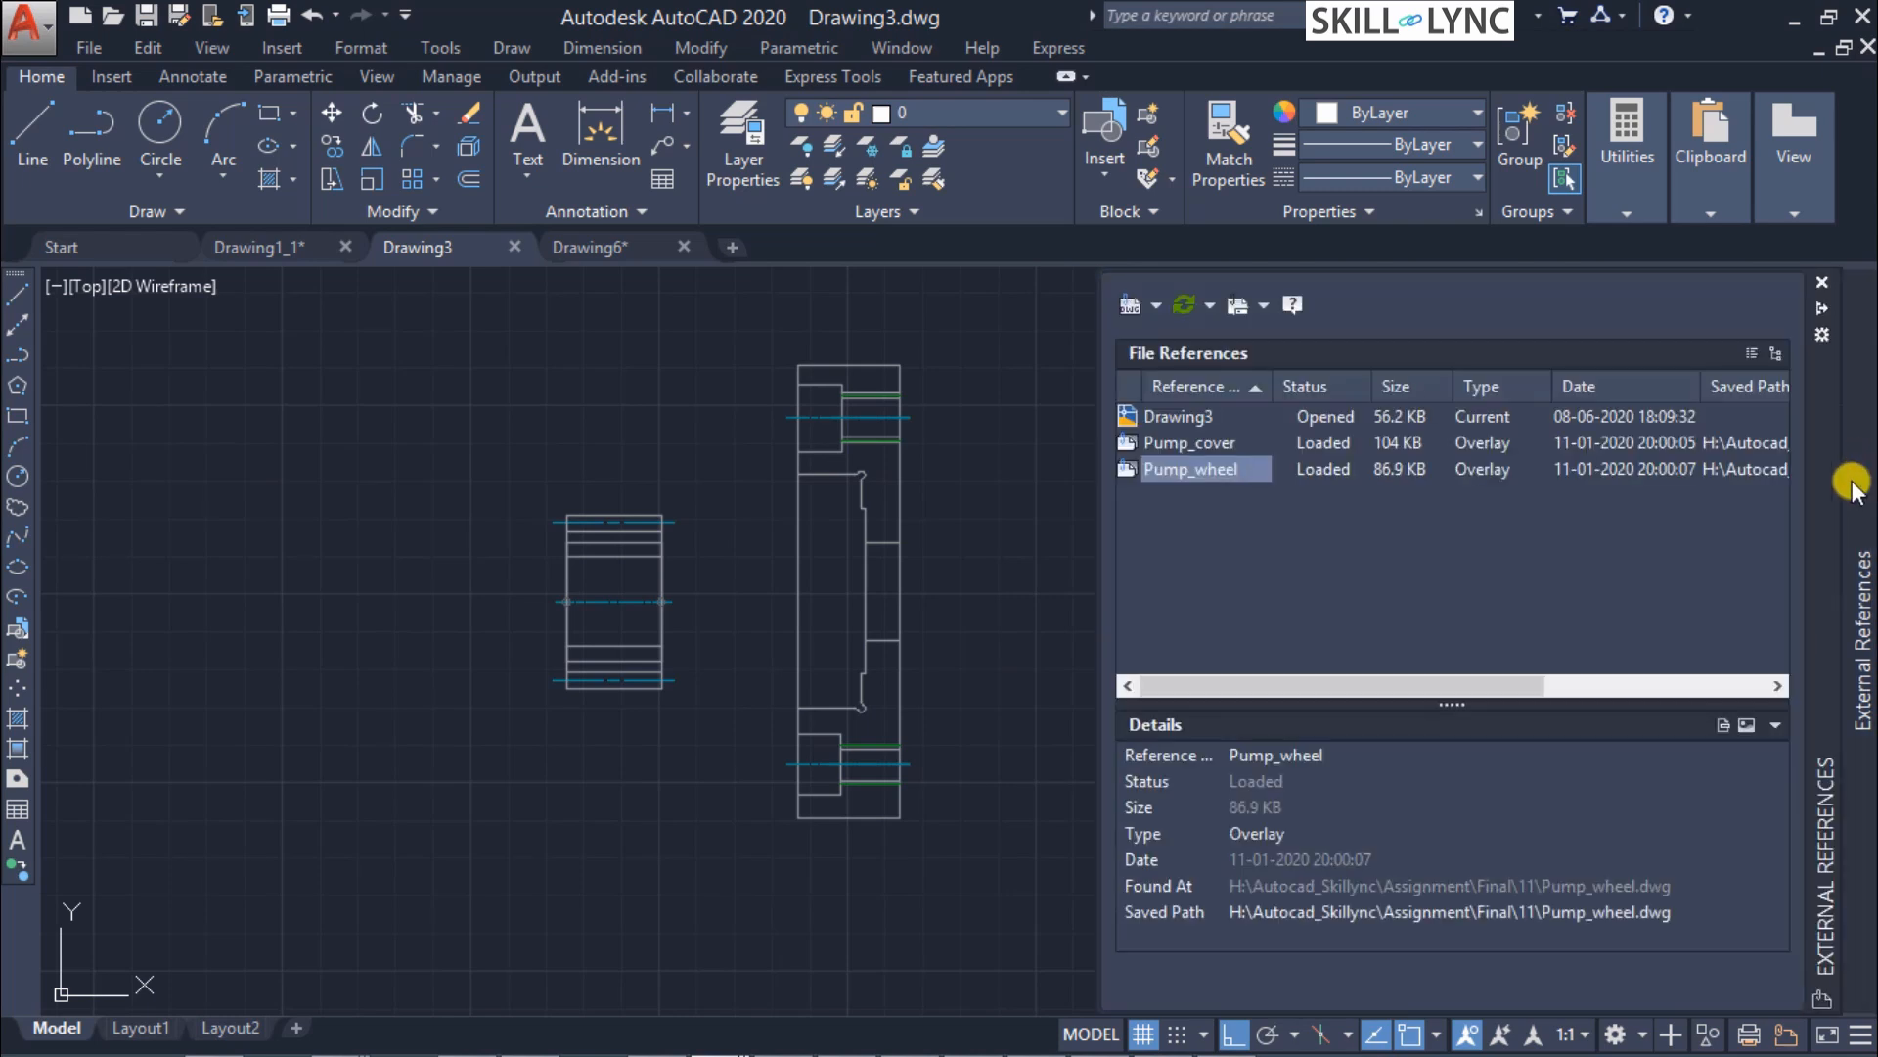
right_click(1199, 464)
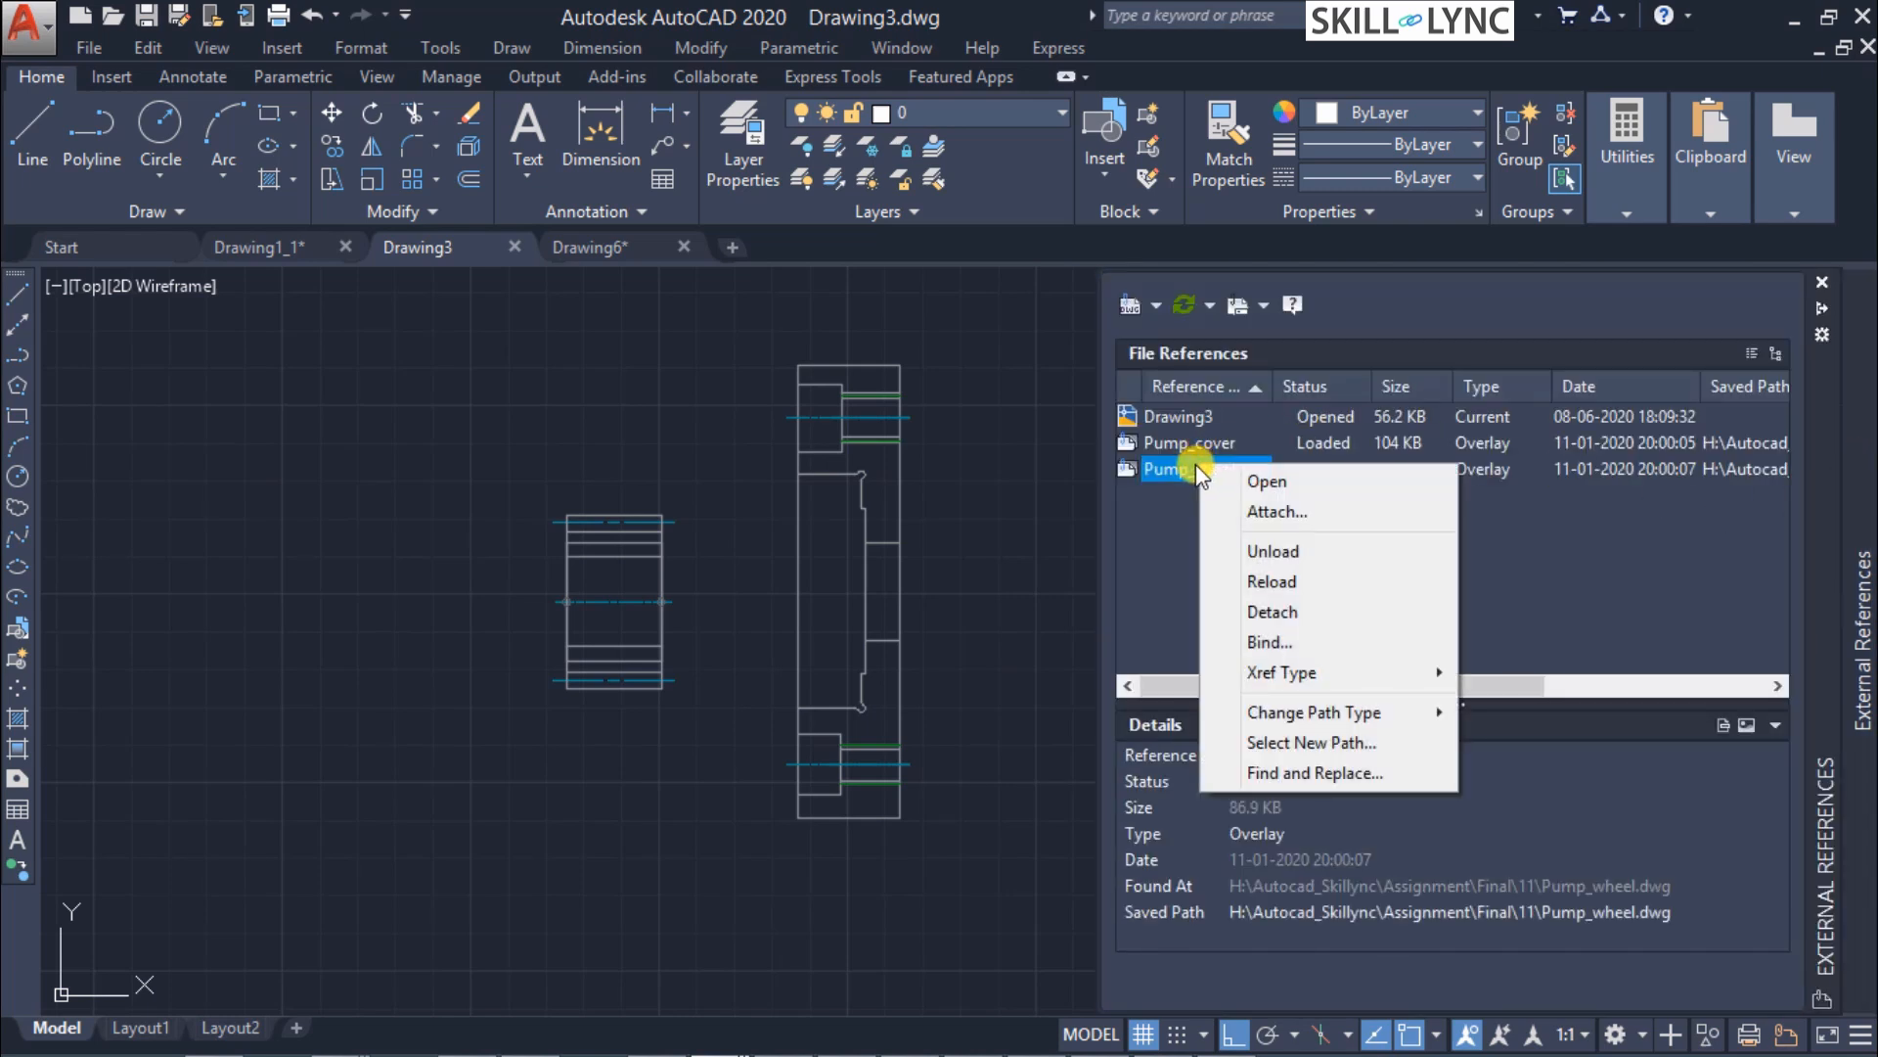
left_click(1305, 555)
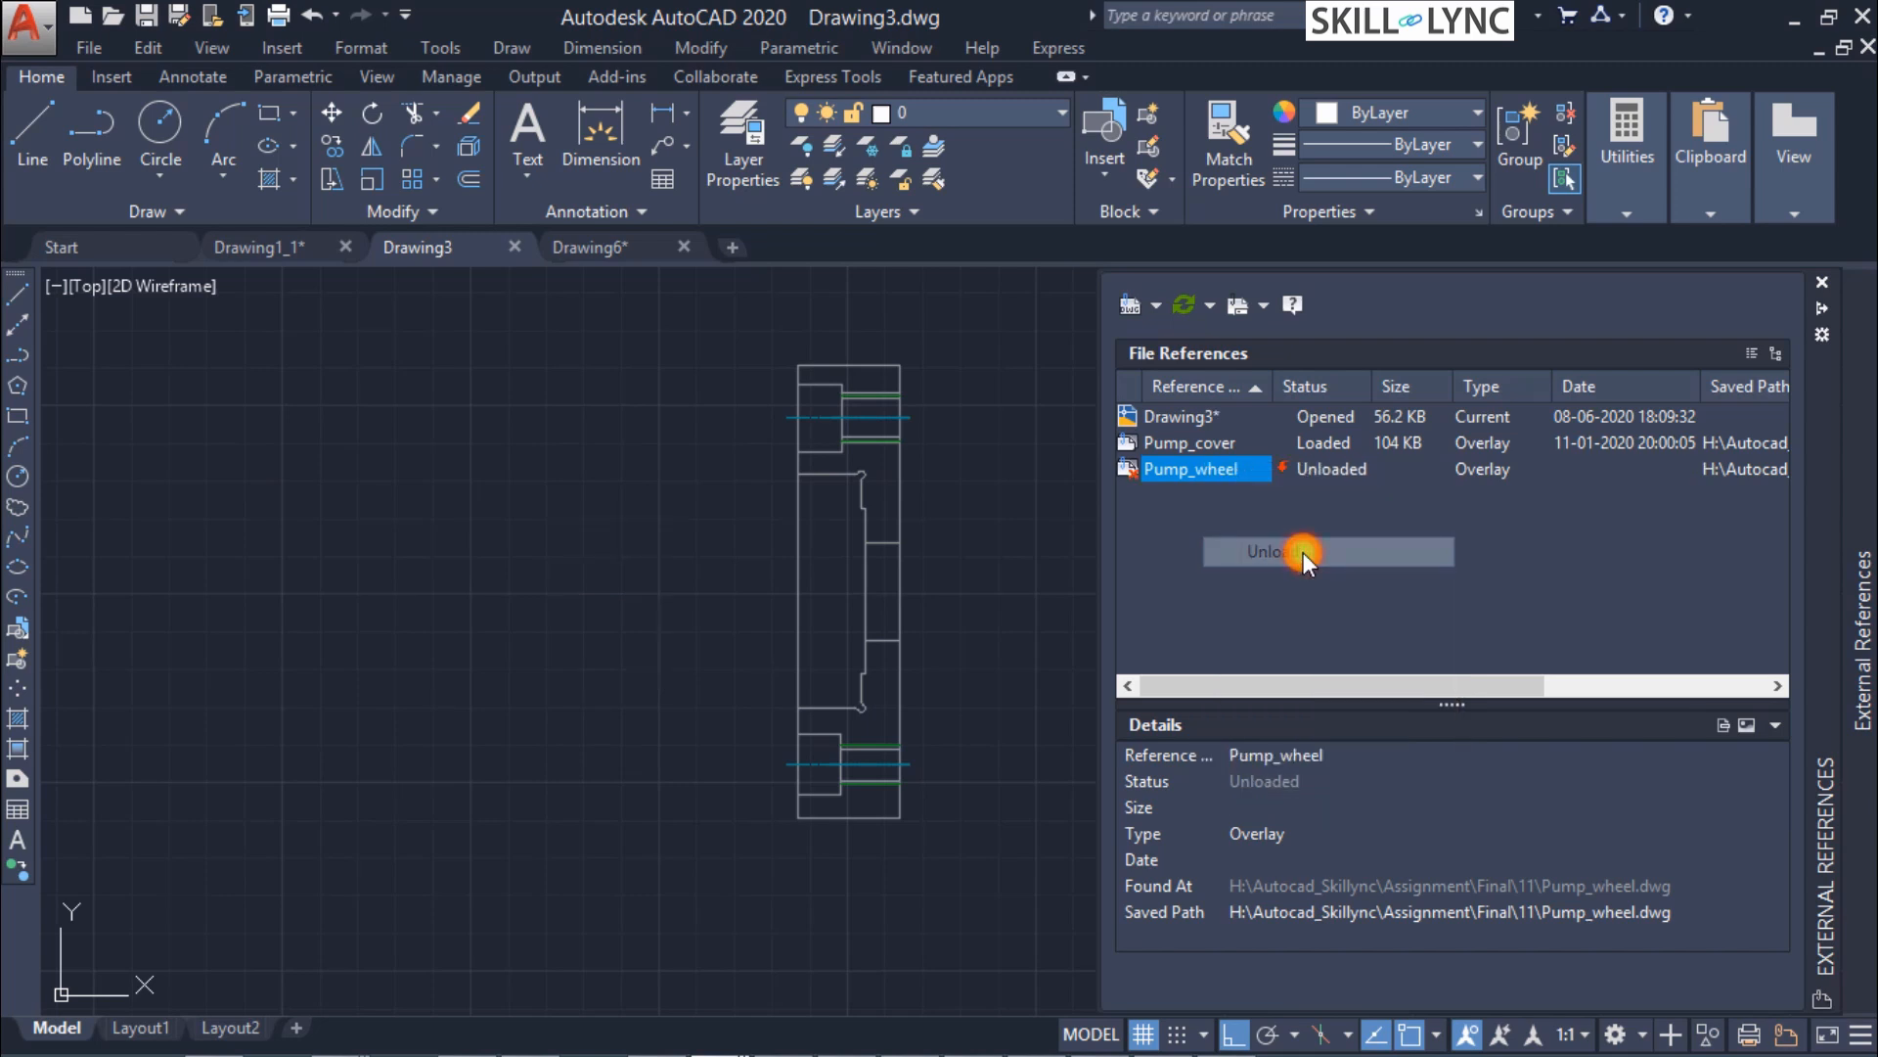
left_click(1199, 527)
left_click(1179, 468)
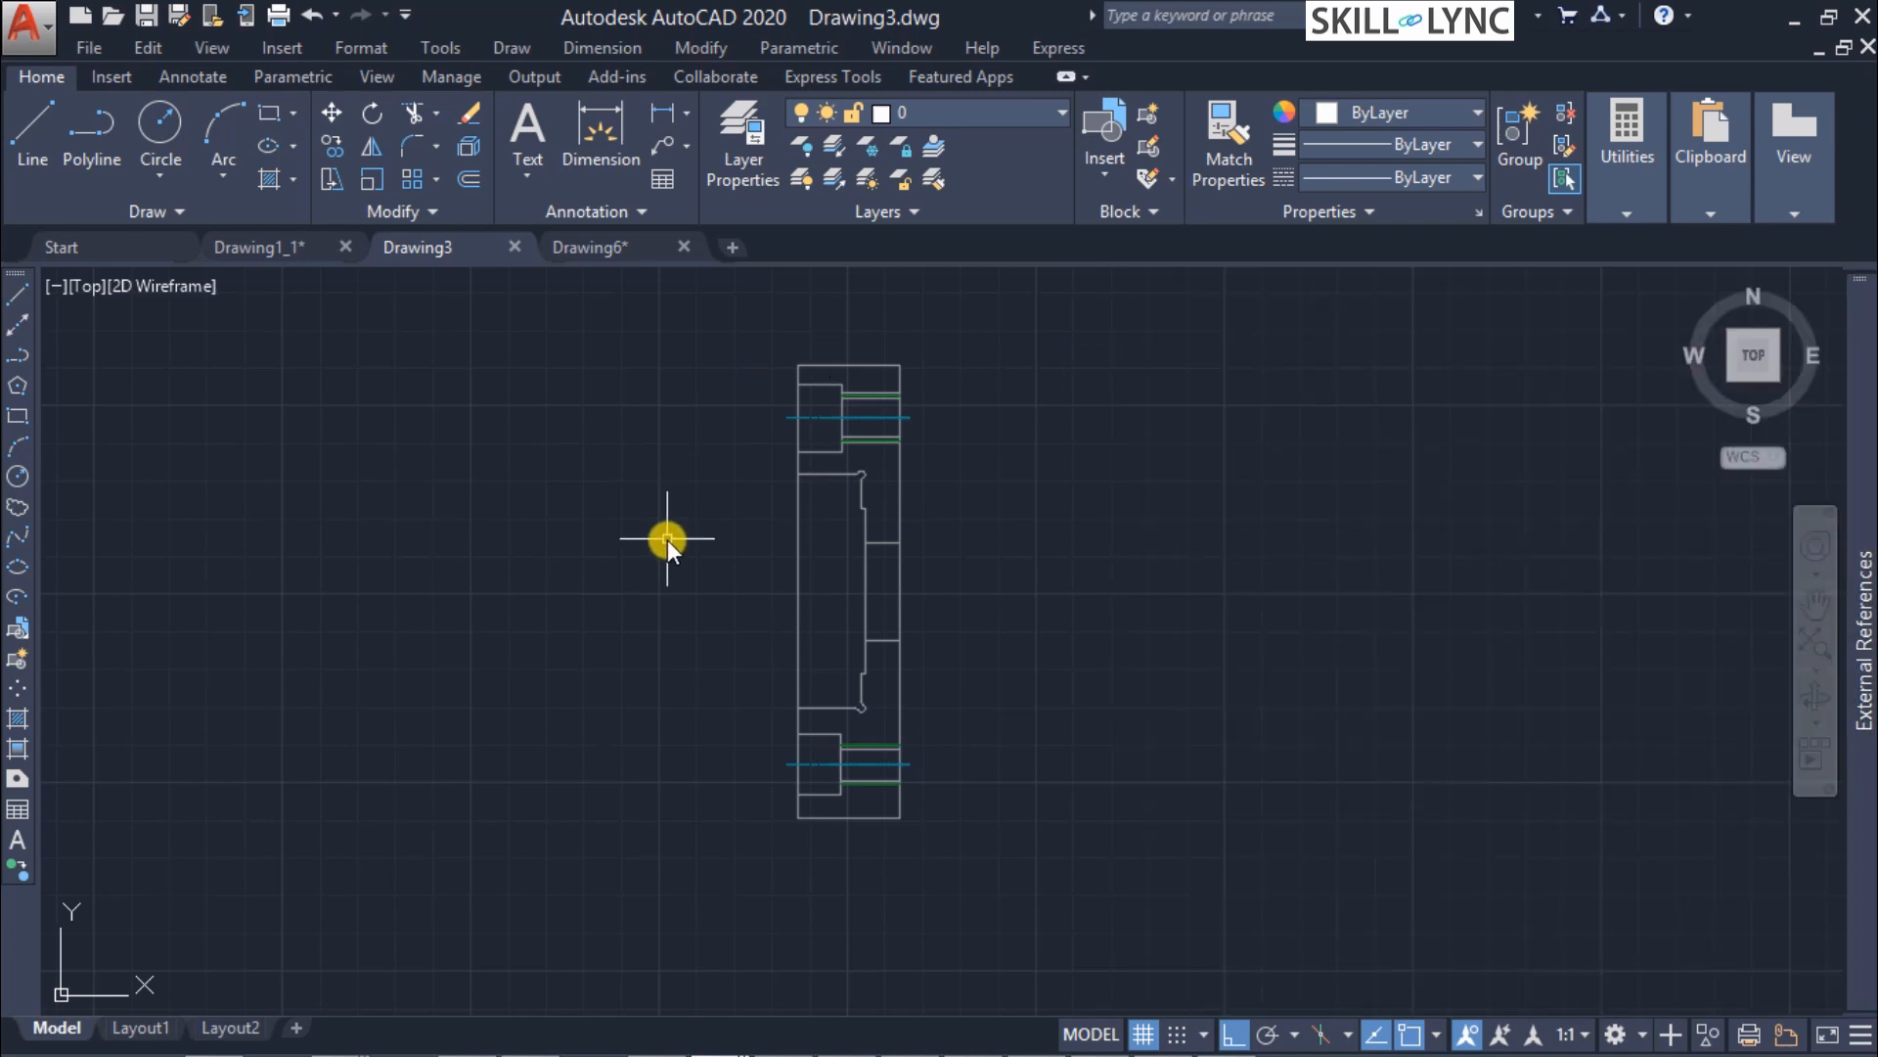
Keep the External References palette permanently open beside the drawing and widen it to show more reference columns.
mouse_move(1865, 695)
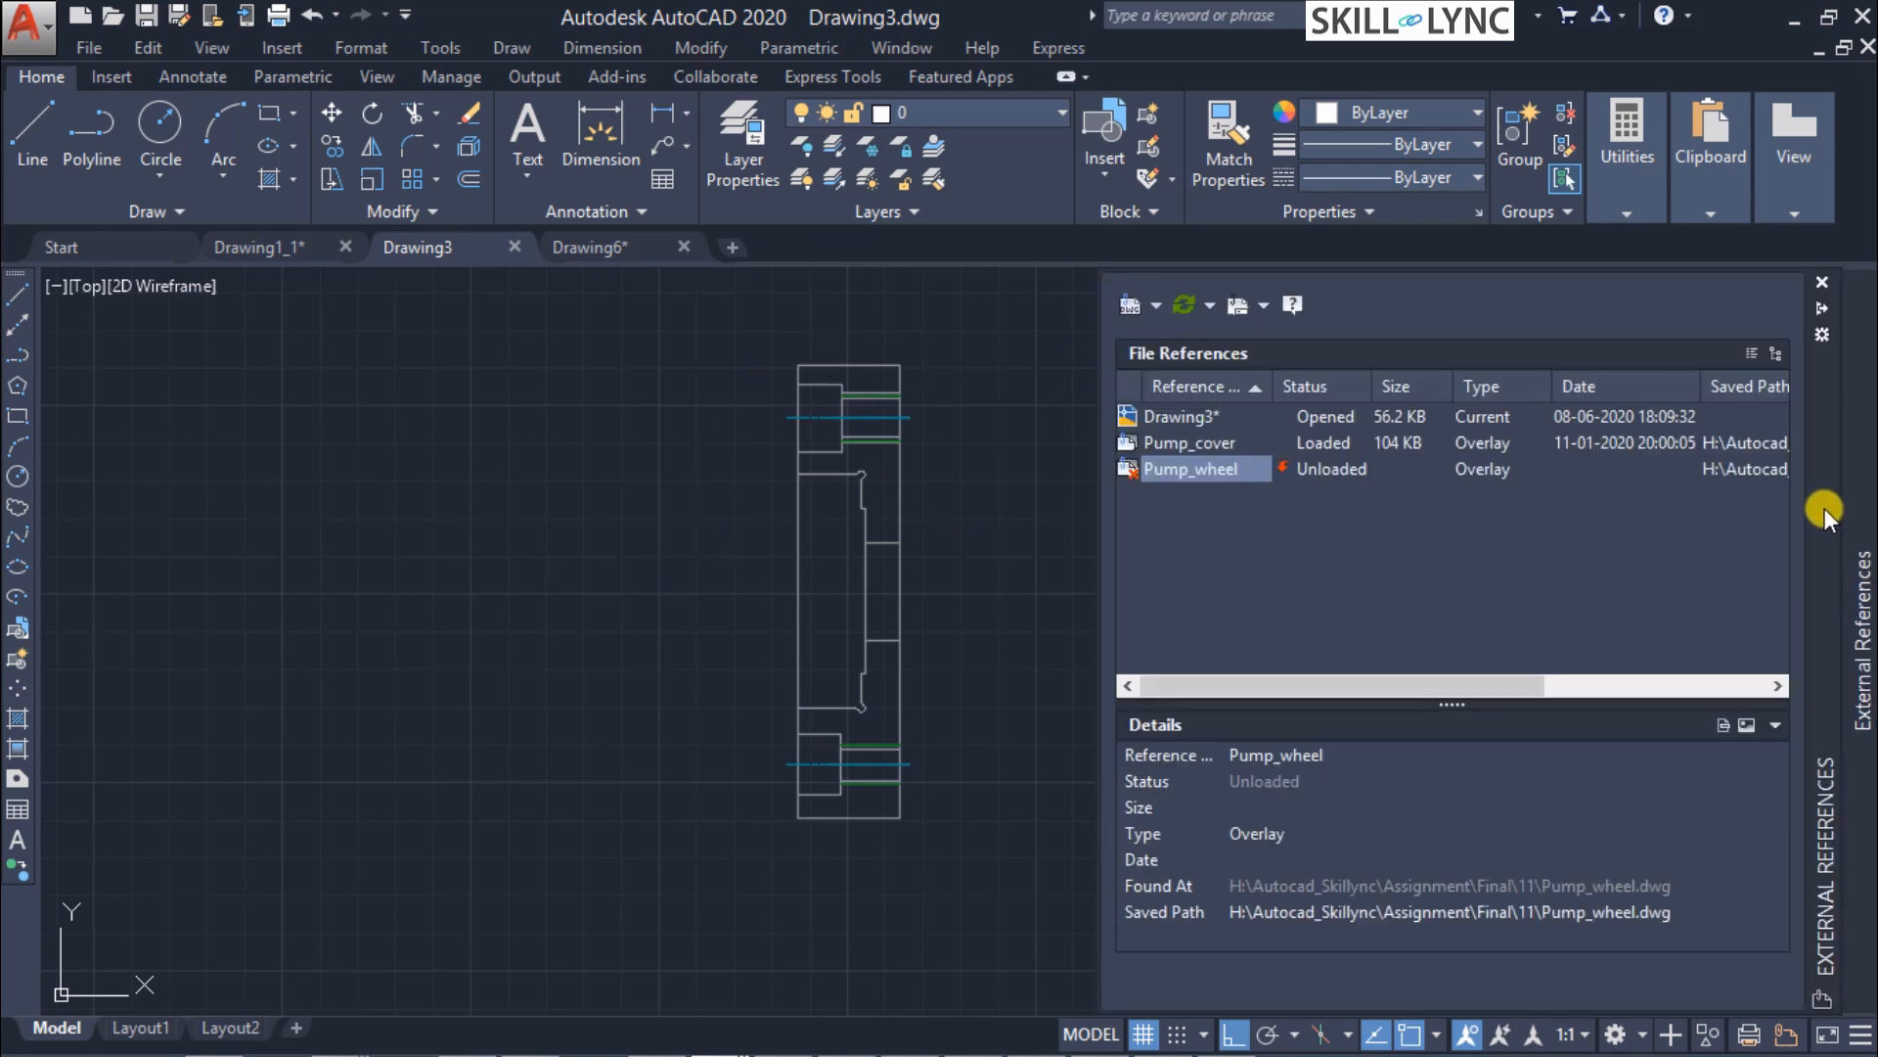
left_click(1822, 306)
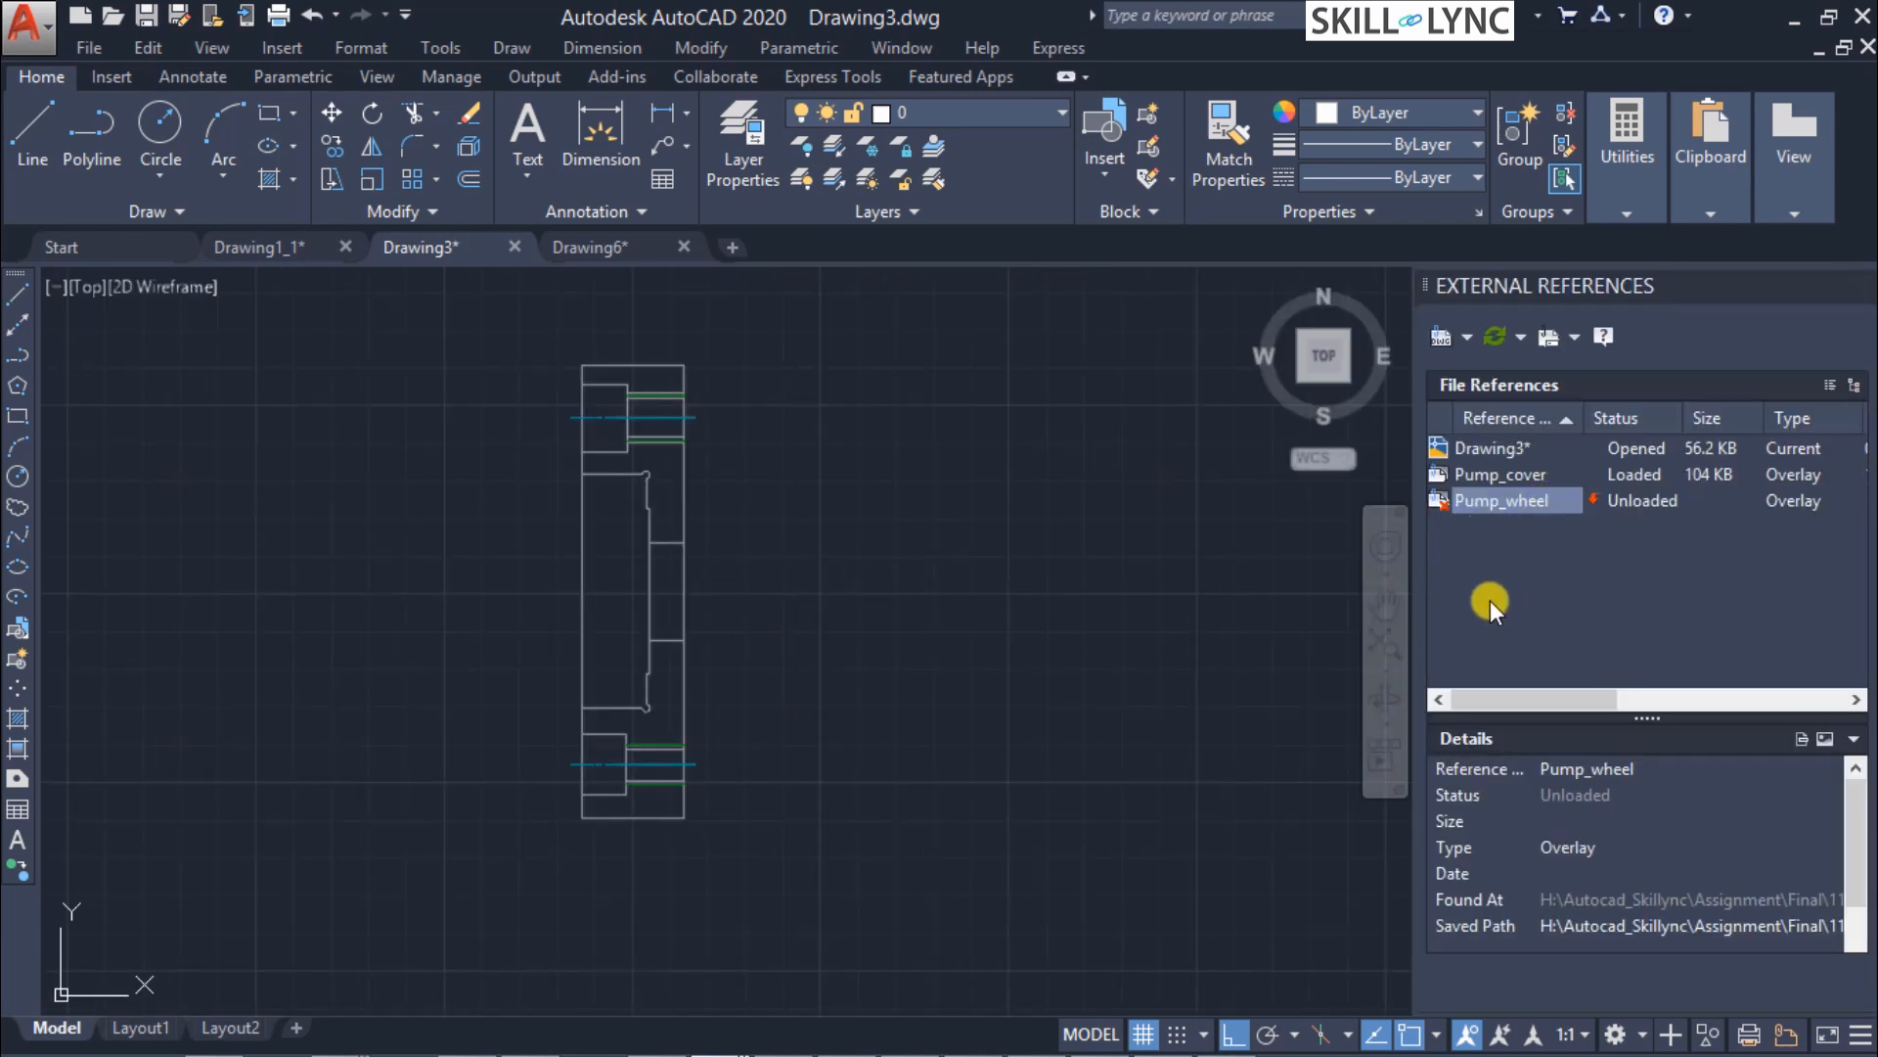
left_click_drag(1417, 572, 1339, 574)
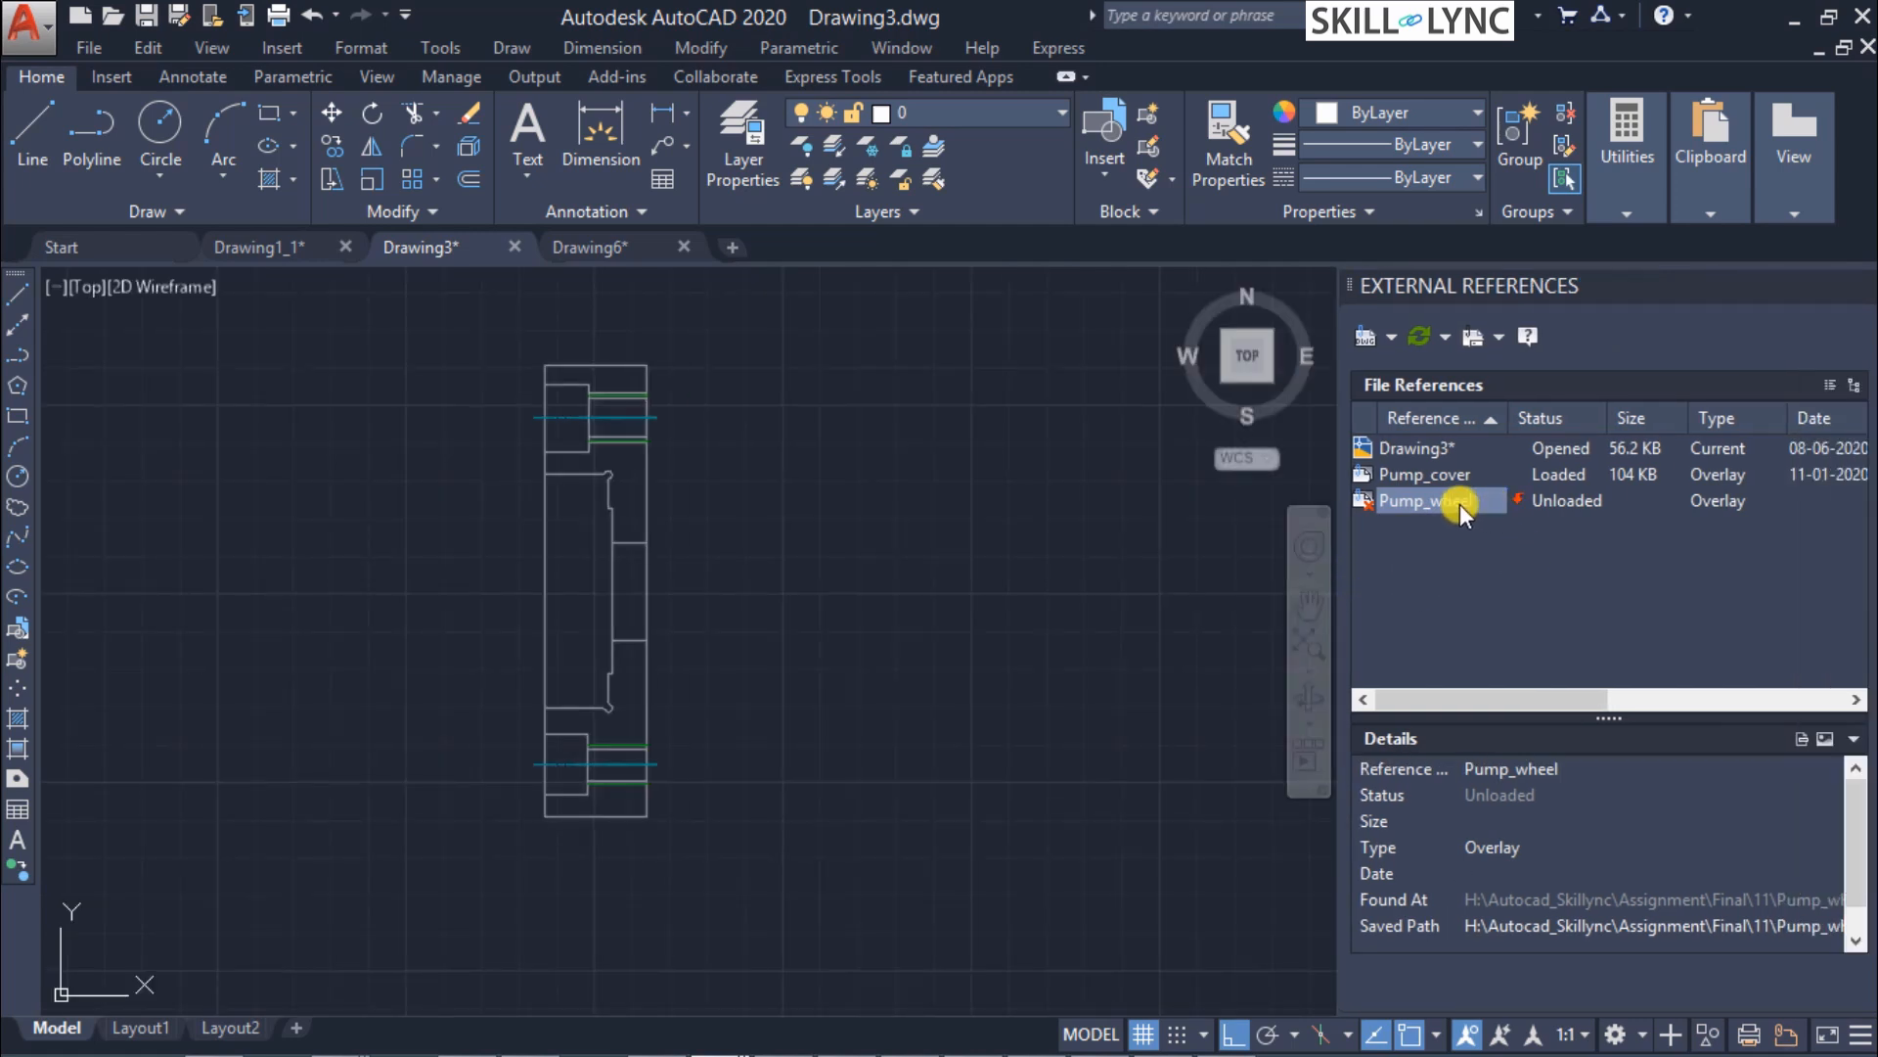
Check the details of the unloaded Pump_wheel reference and reload it in Drawing3.
mouse_move(1459, 503)
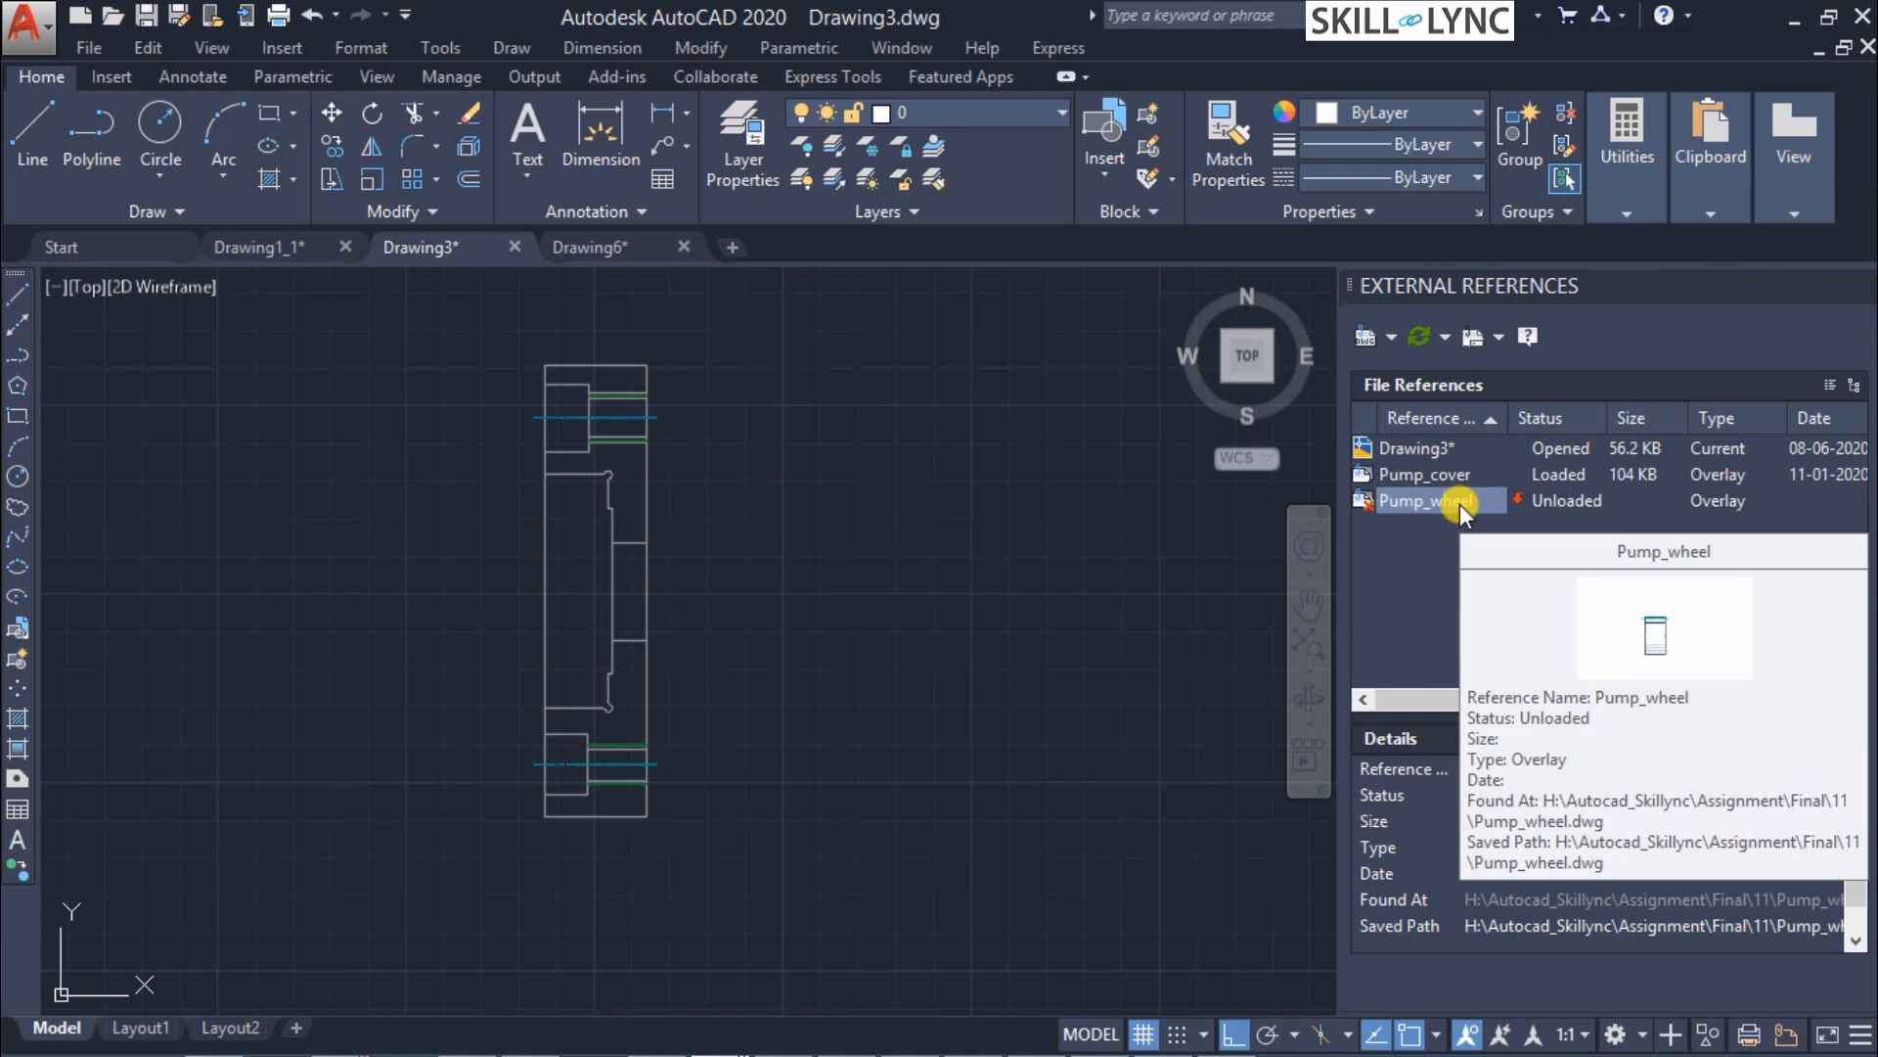
right_click(1460, 502)
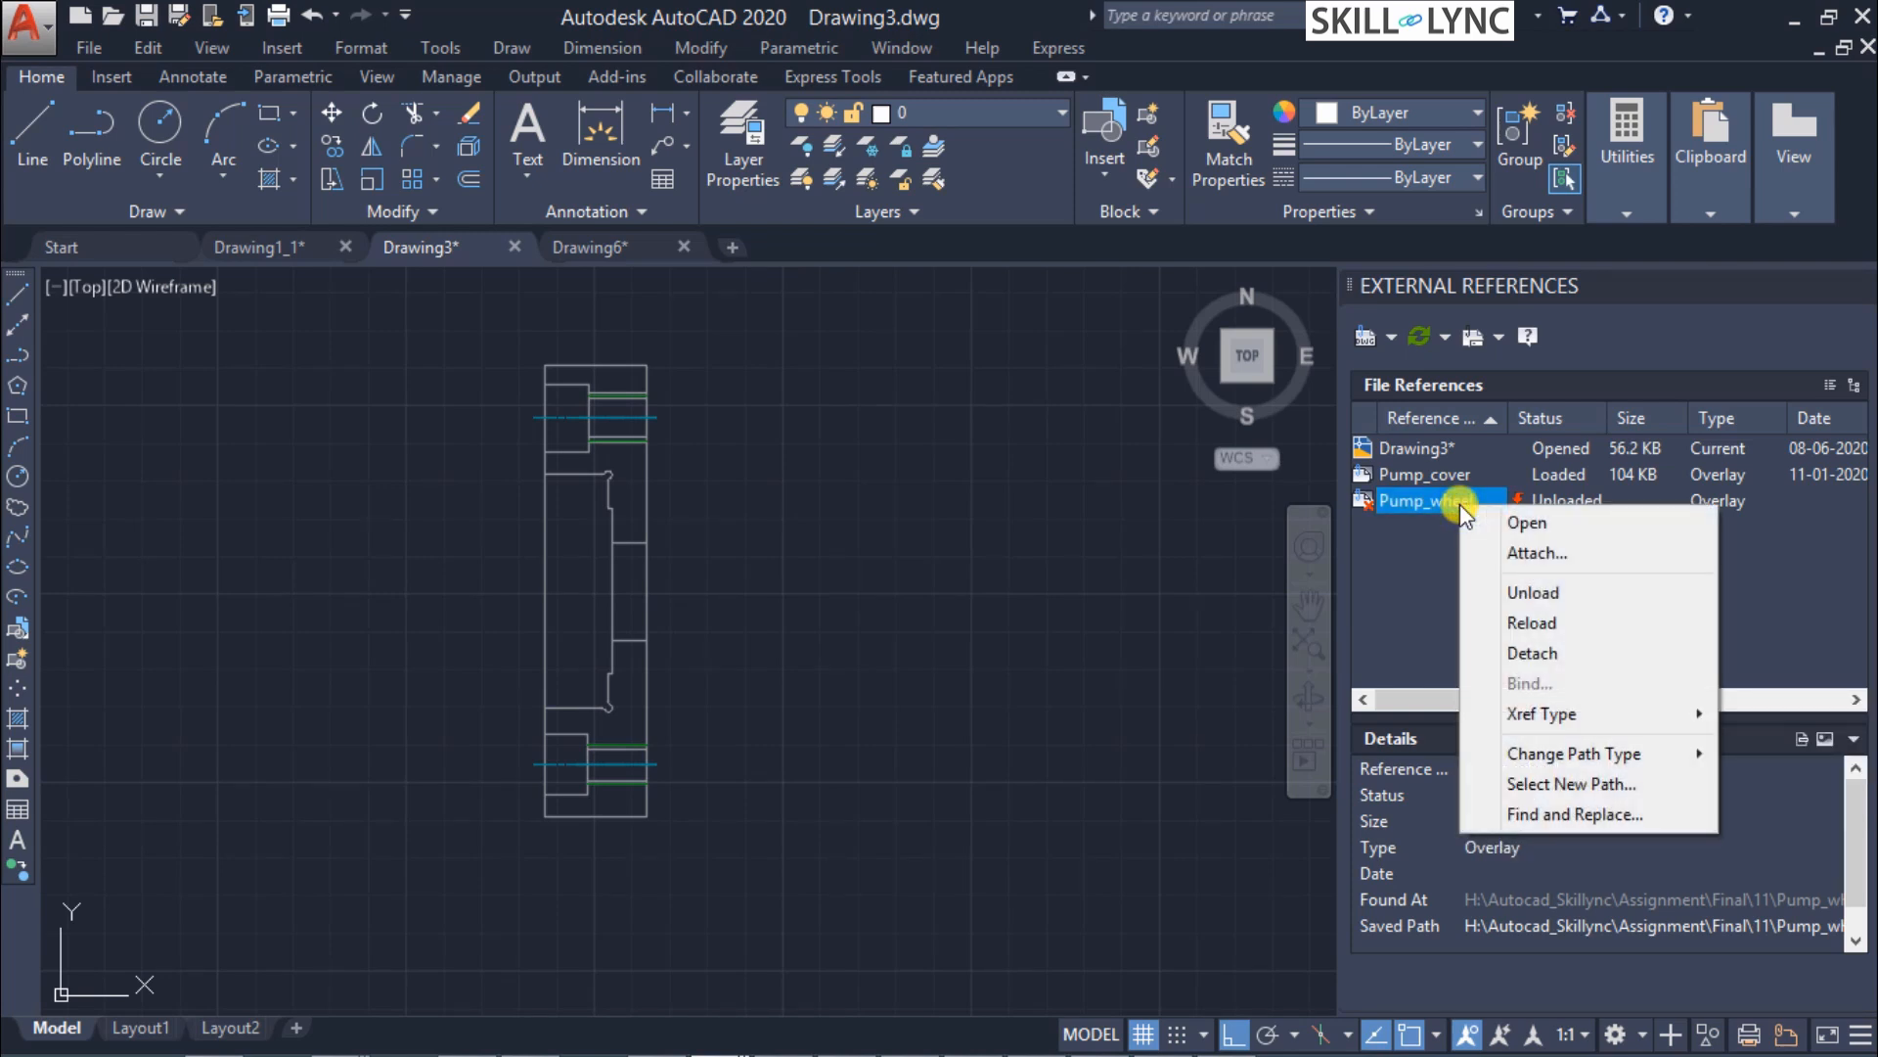
left_click(1532, 626)
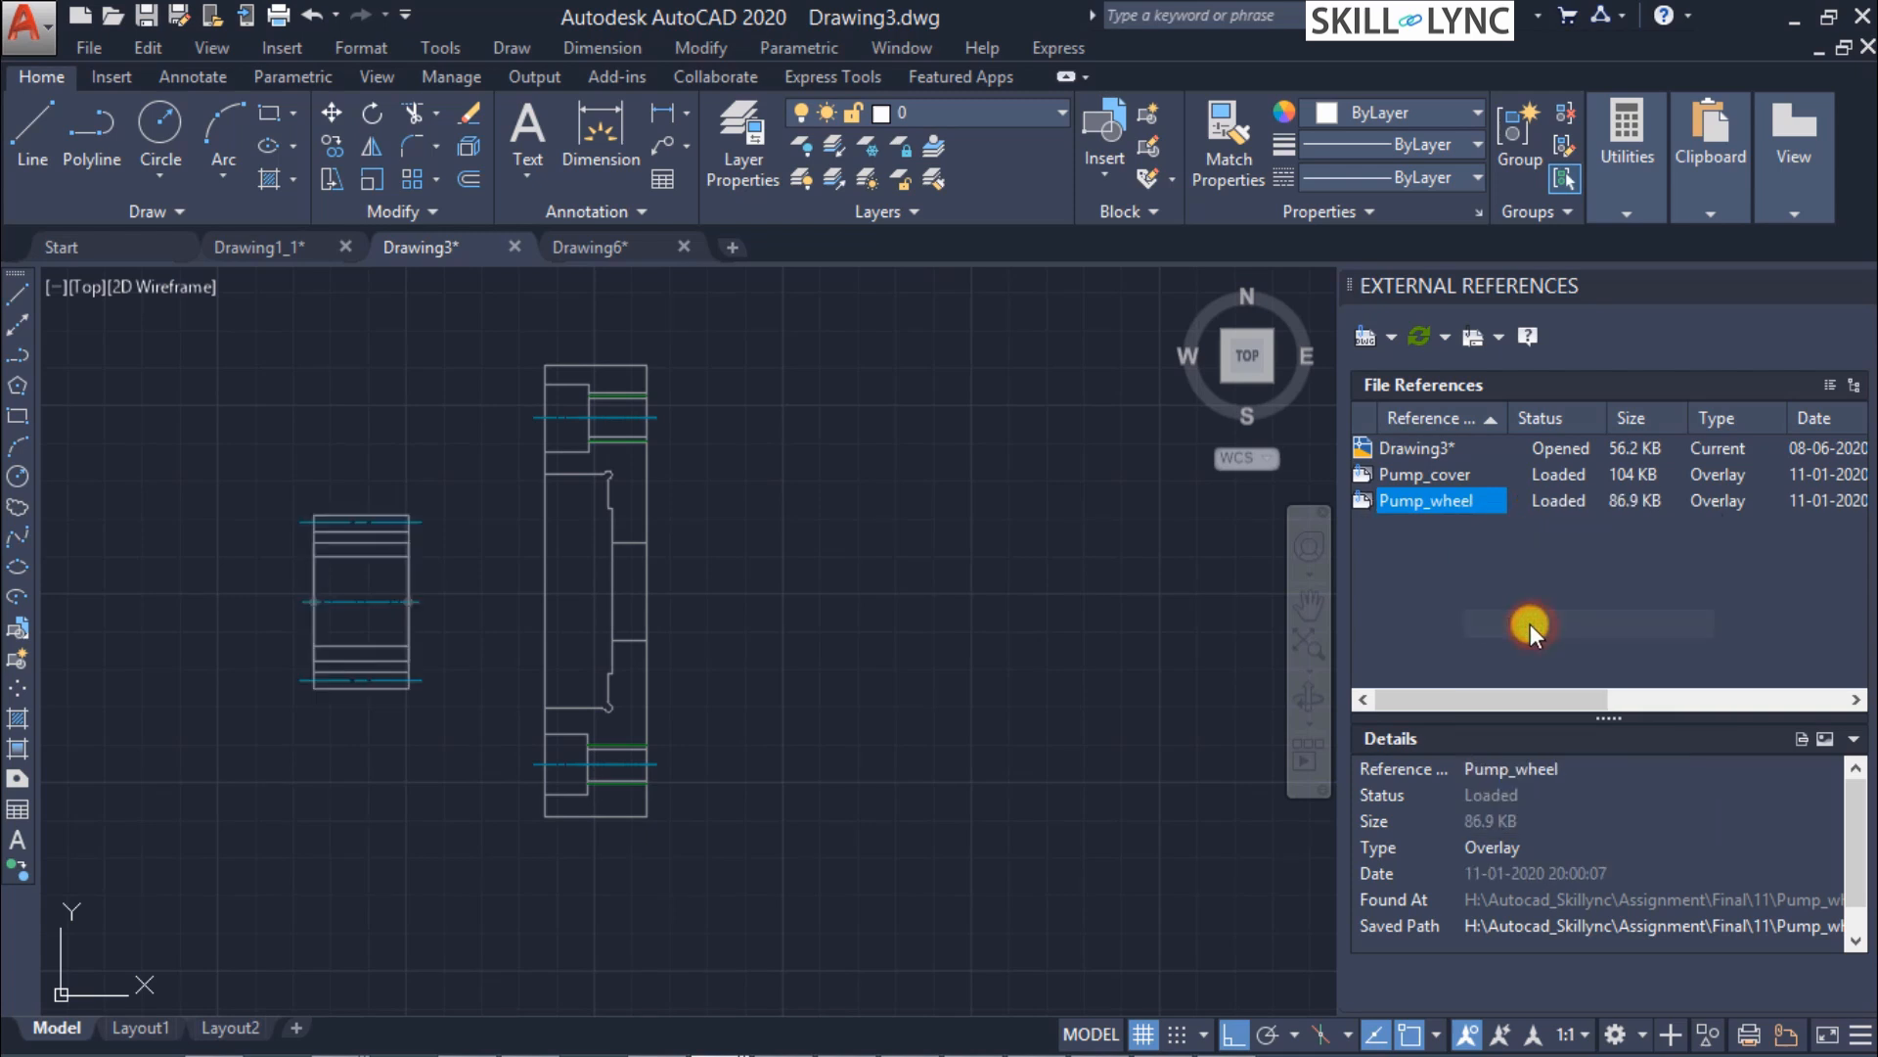
Detach the Pump_wheel reference from Drawing3 and review the layer list without changing the current layer.
right_click(1446, 502)
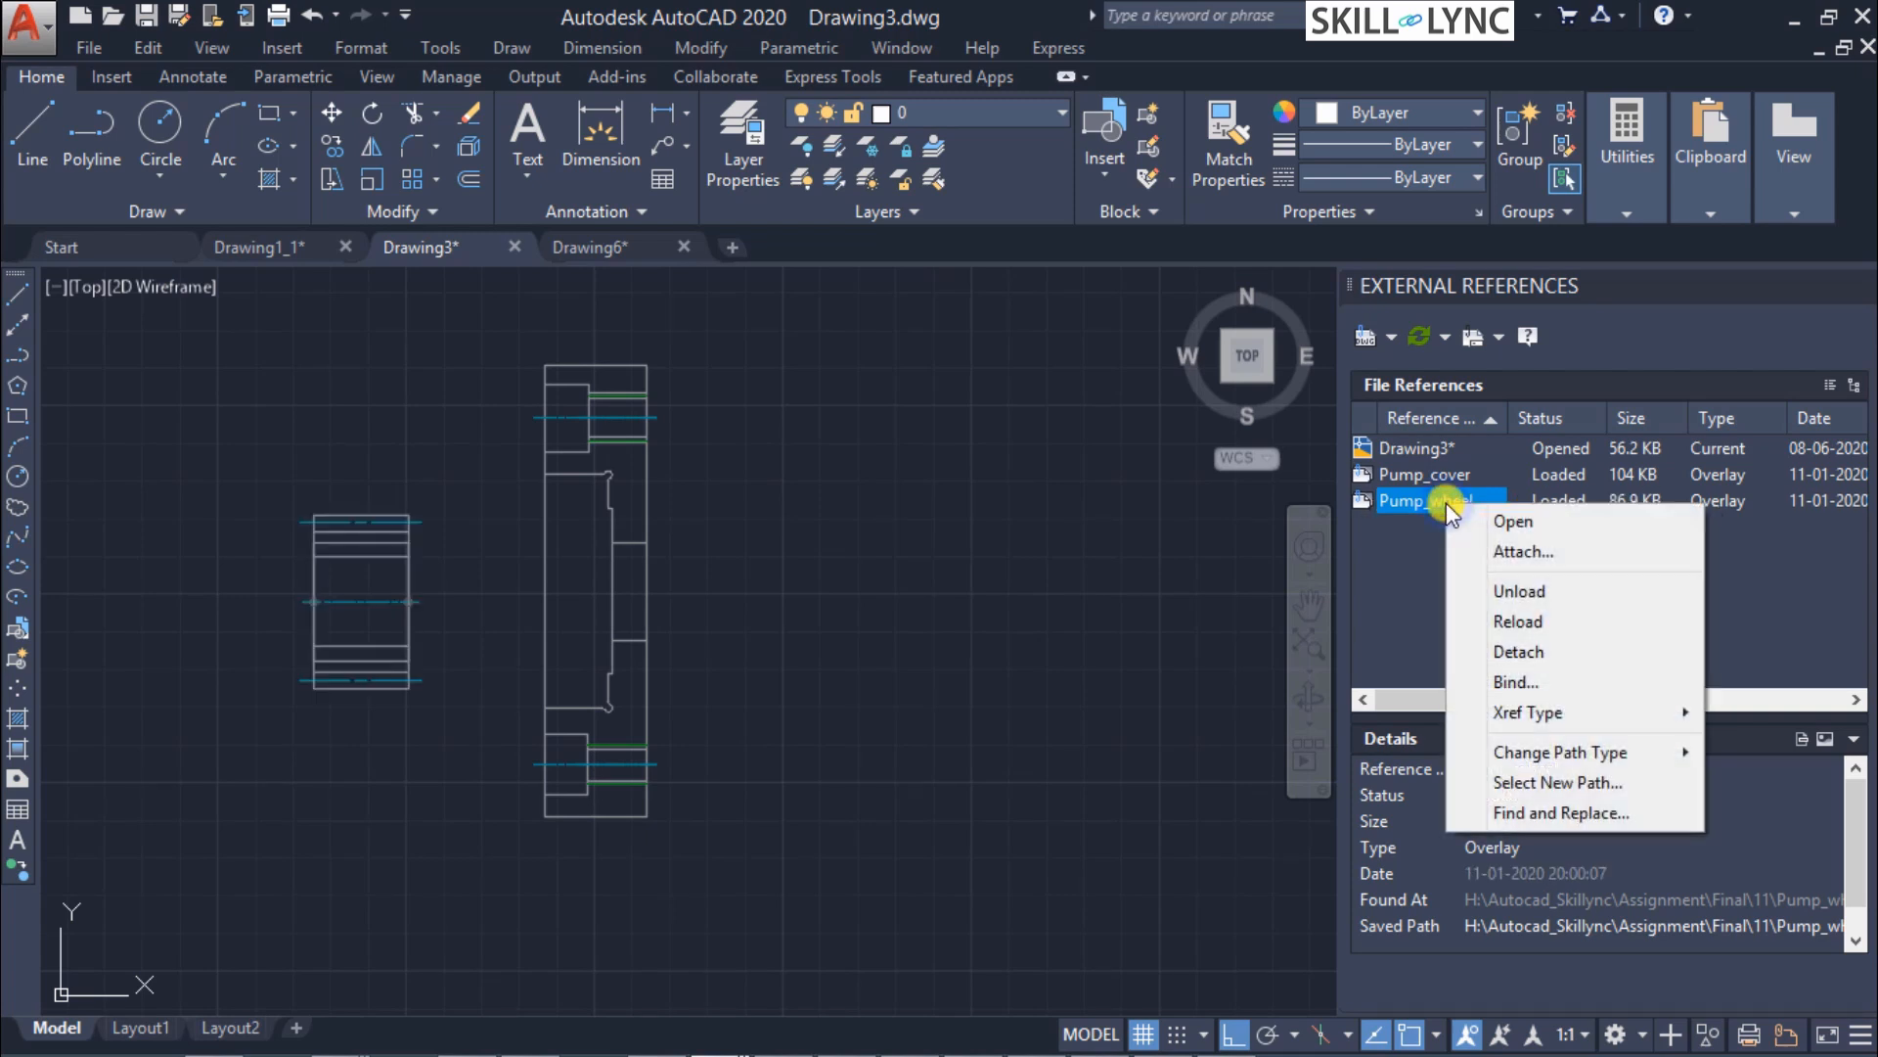
left_click(1582, 650)
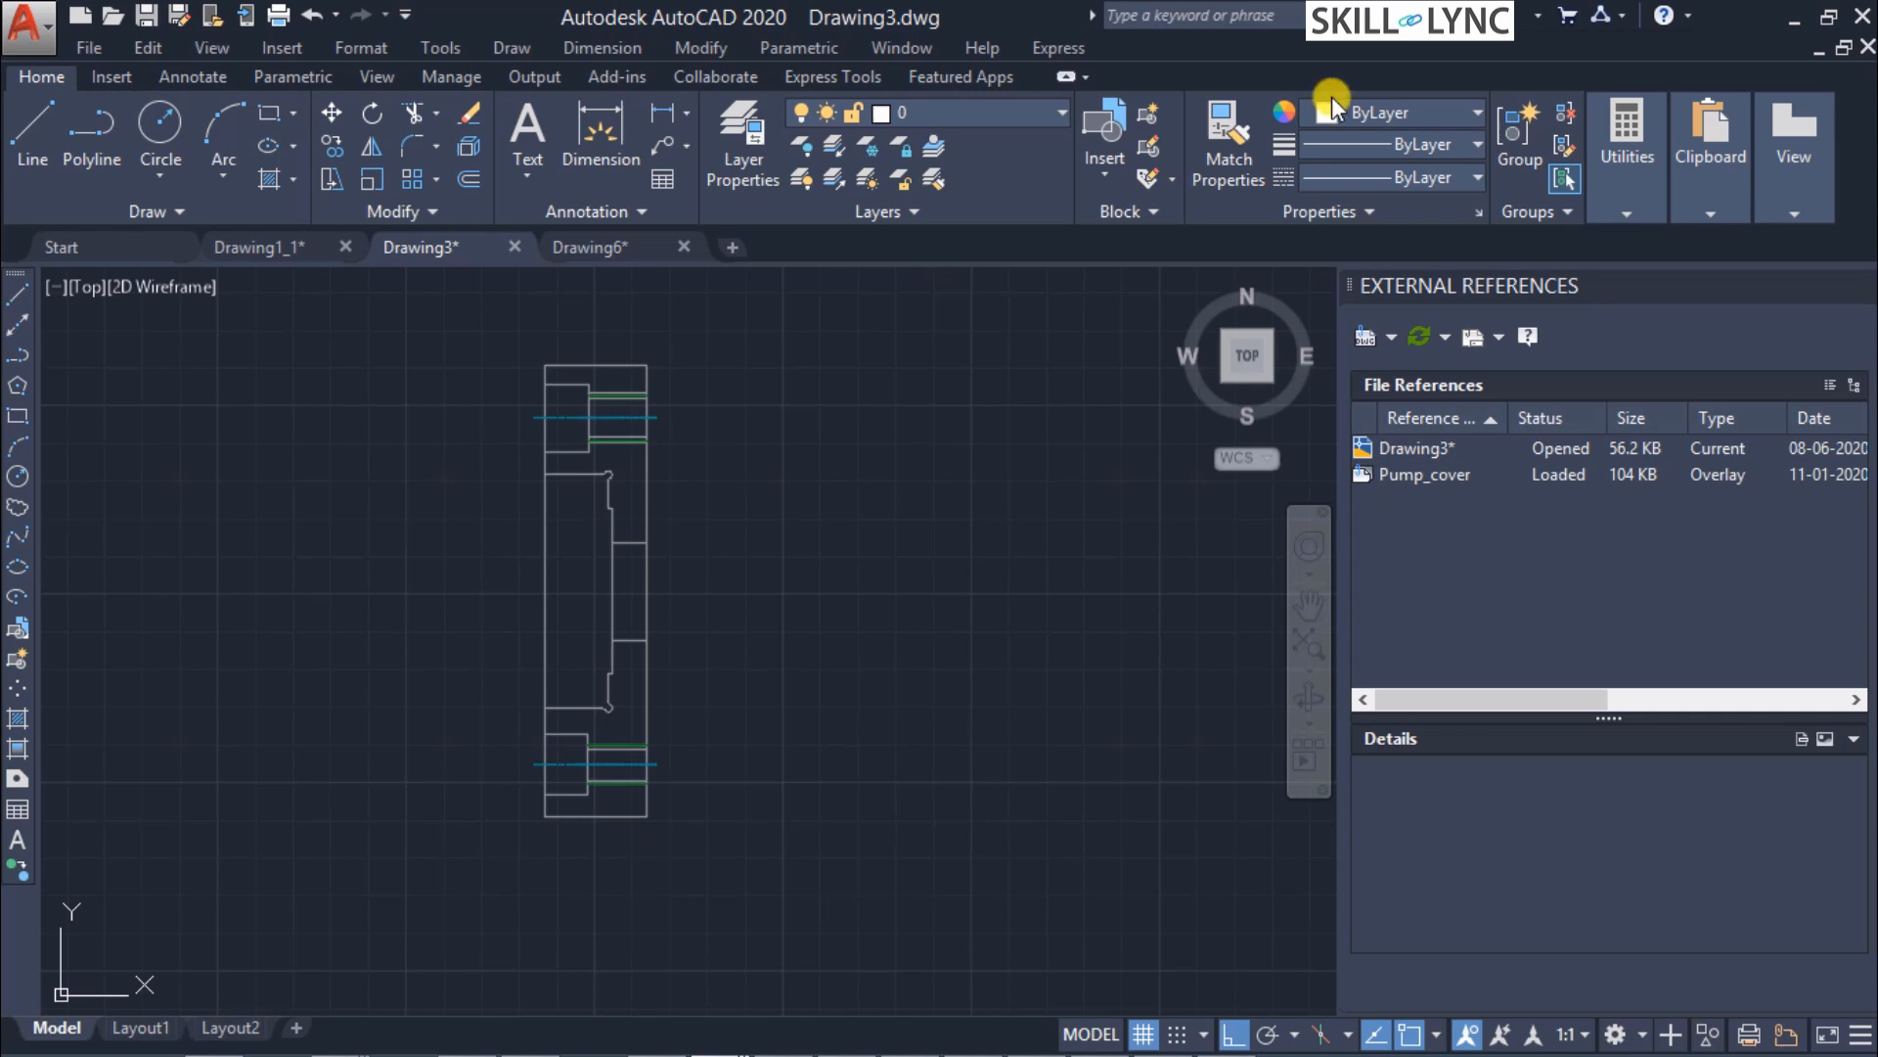
left_click(1054, 112)
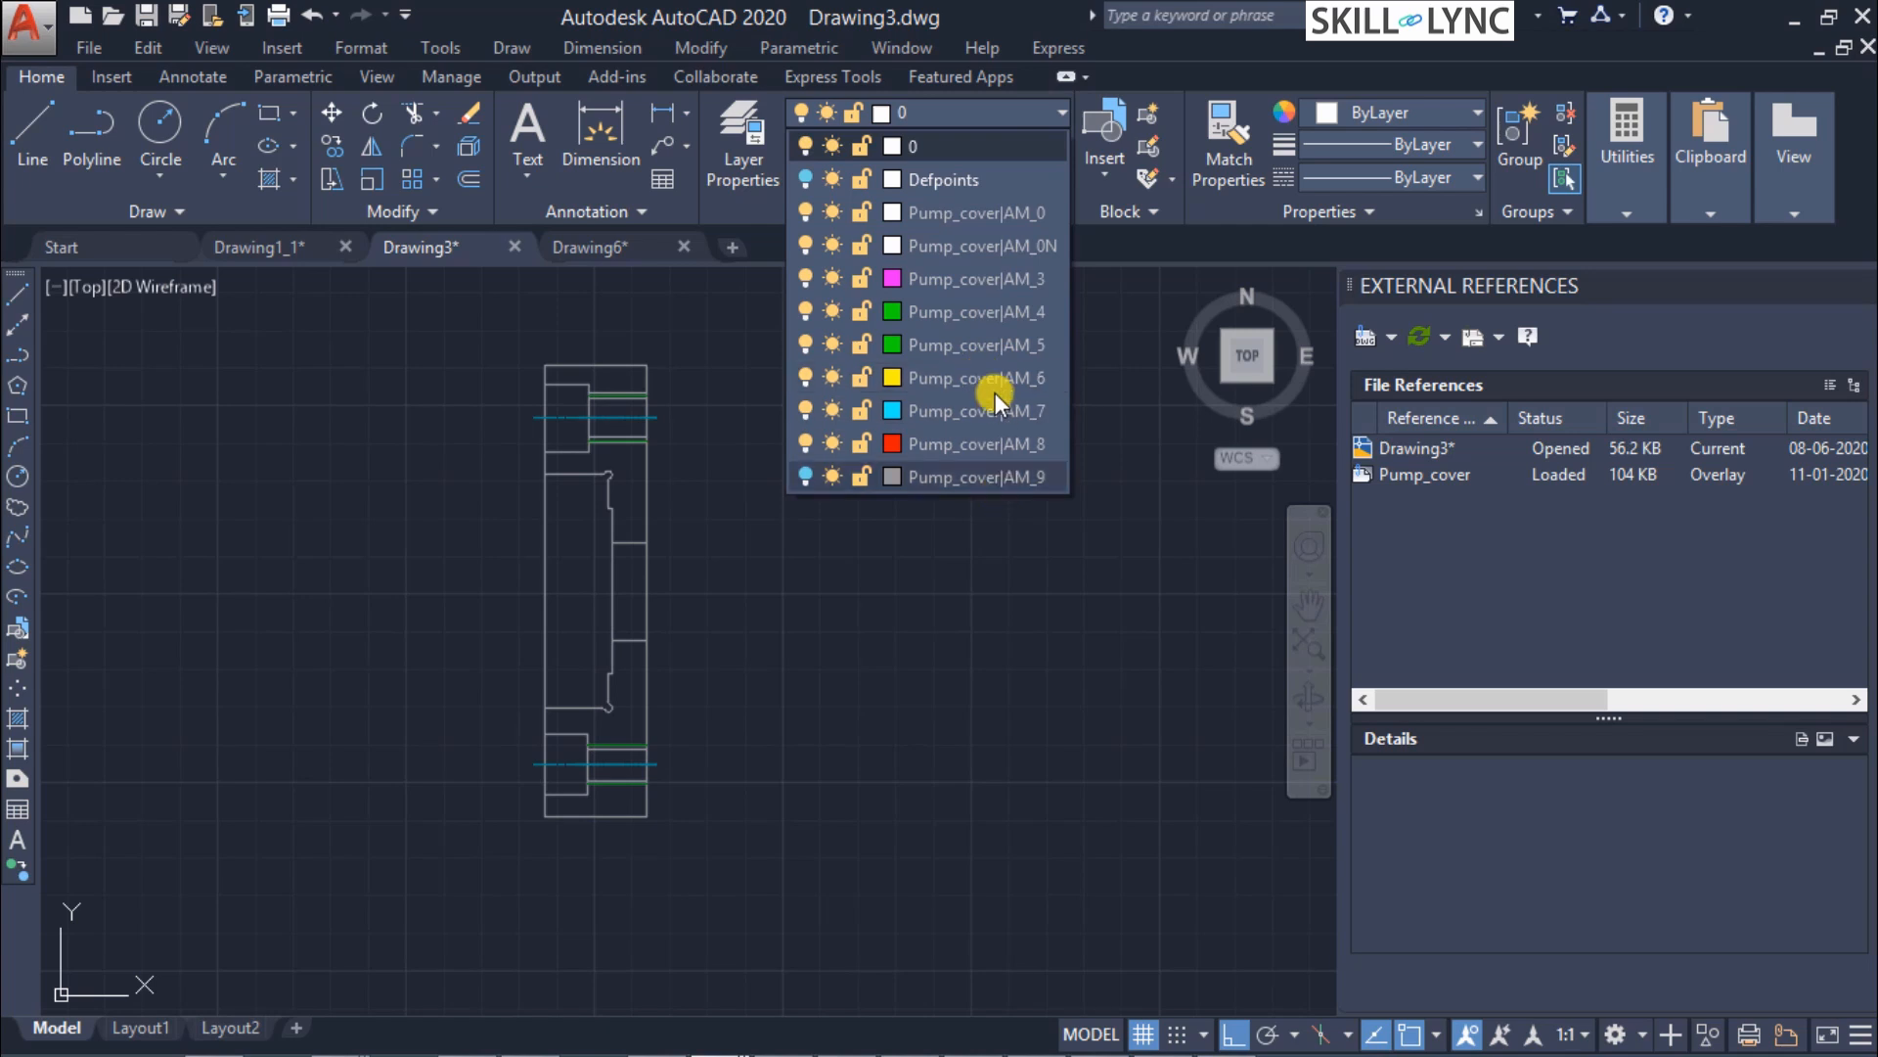
left_click(1553, 561)
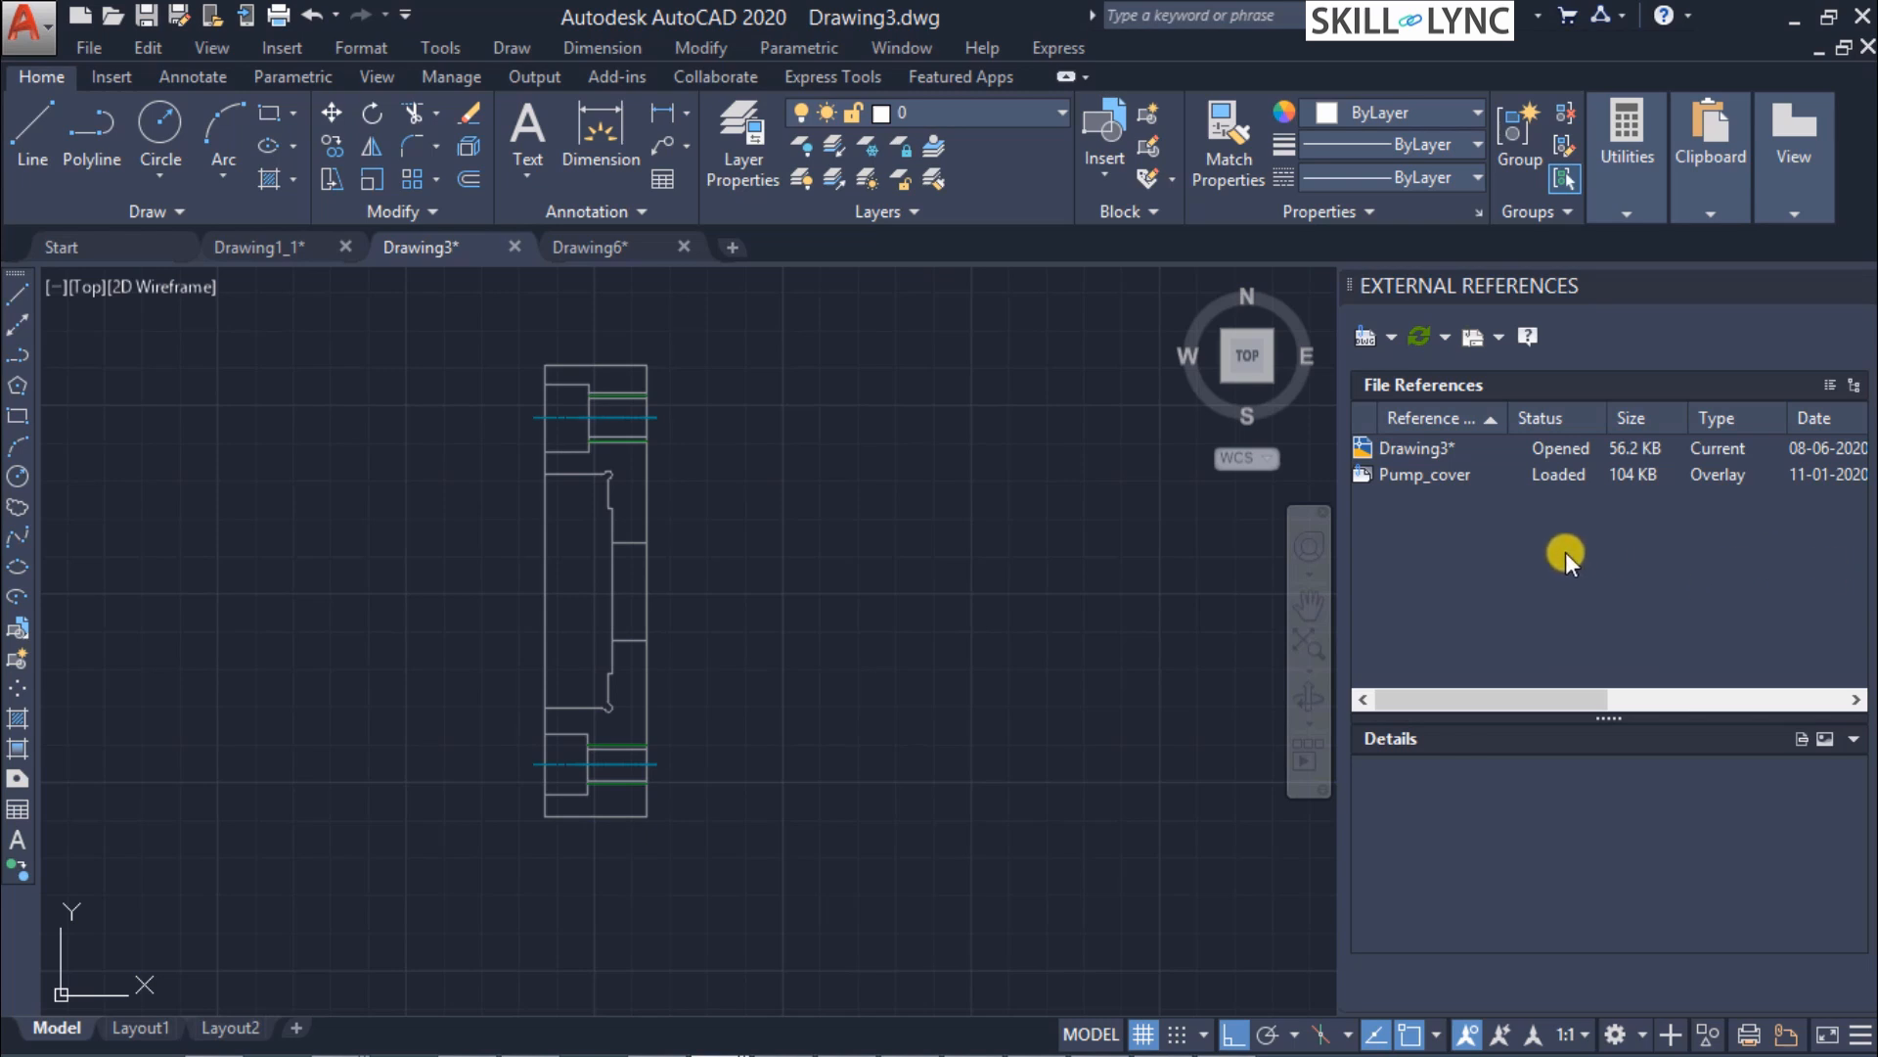
Unload the Pump_cover reference in Drawing3 and reload it.
right_click(1565, 552)
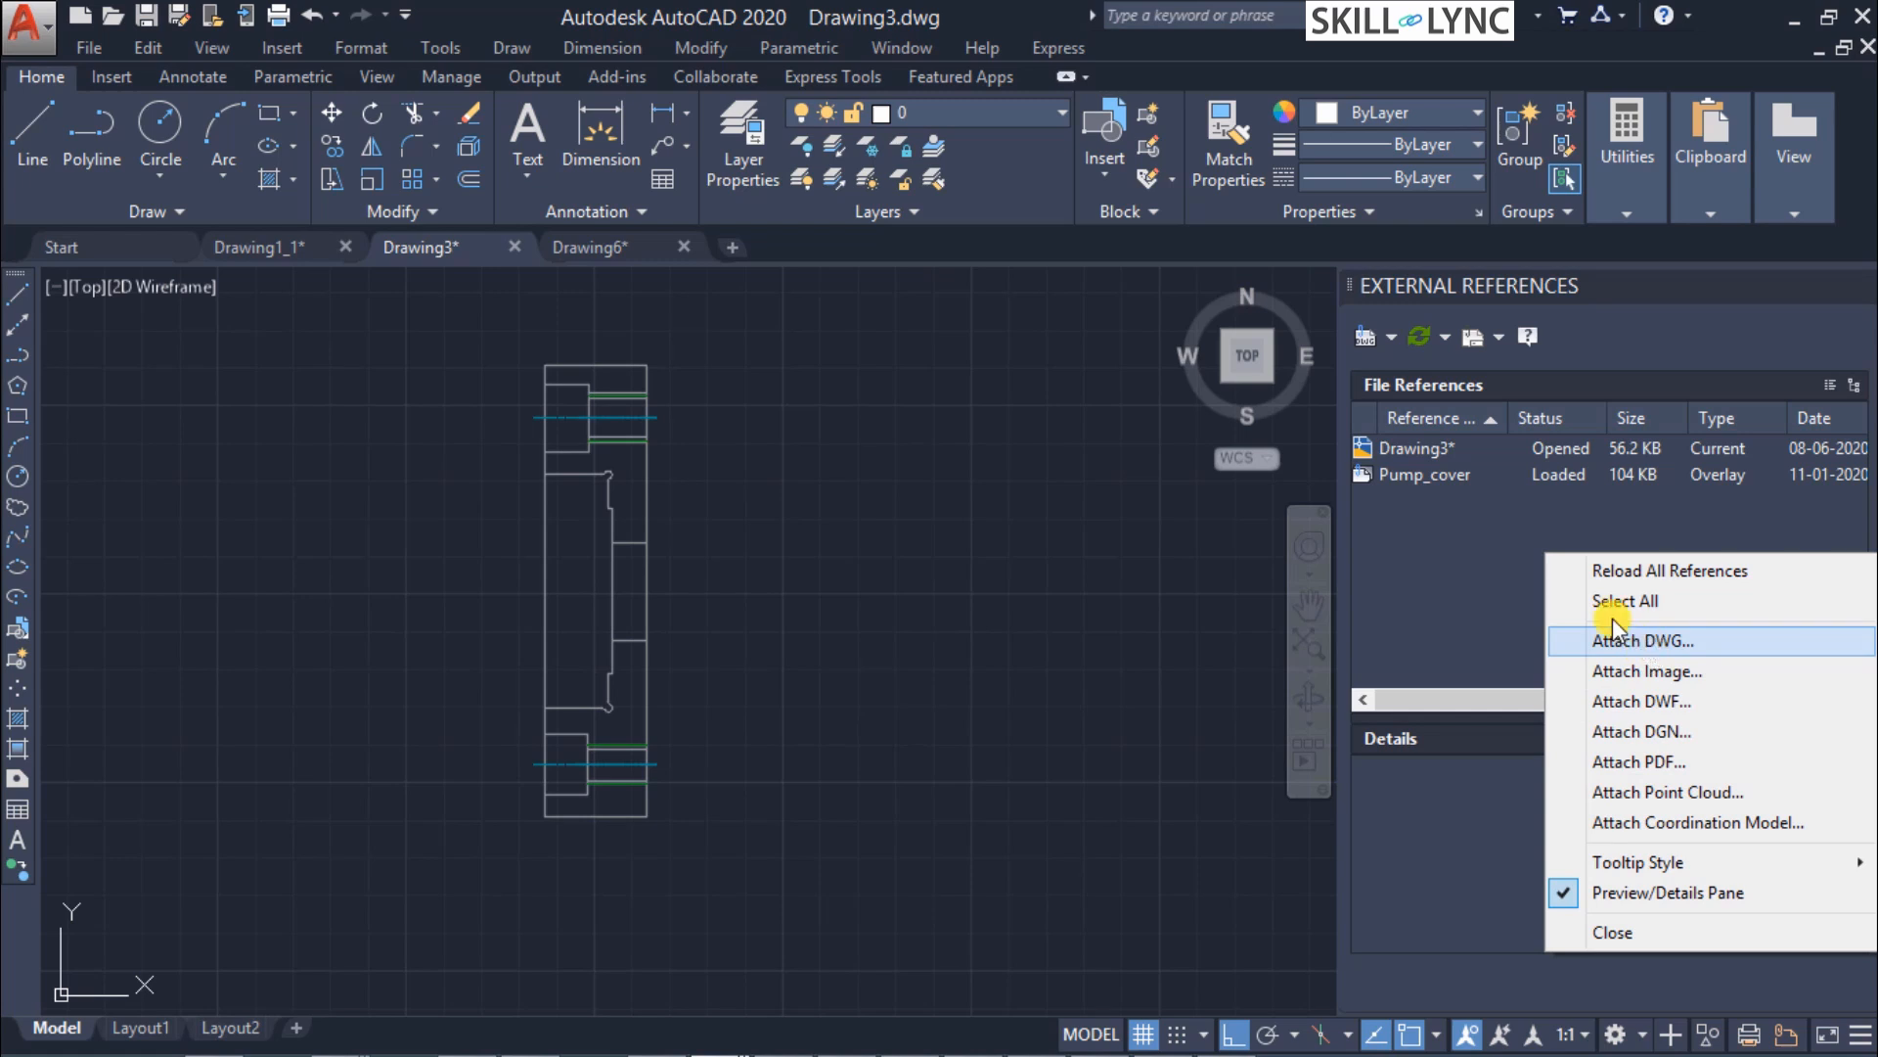
left_click(1417, 479)
right_click(1419, 479)
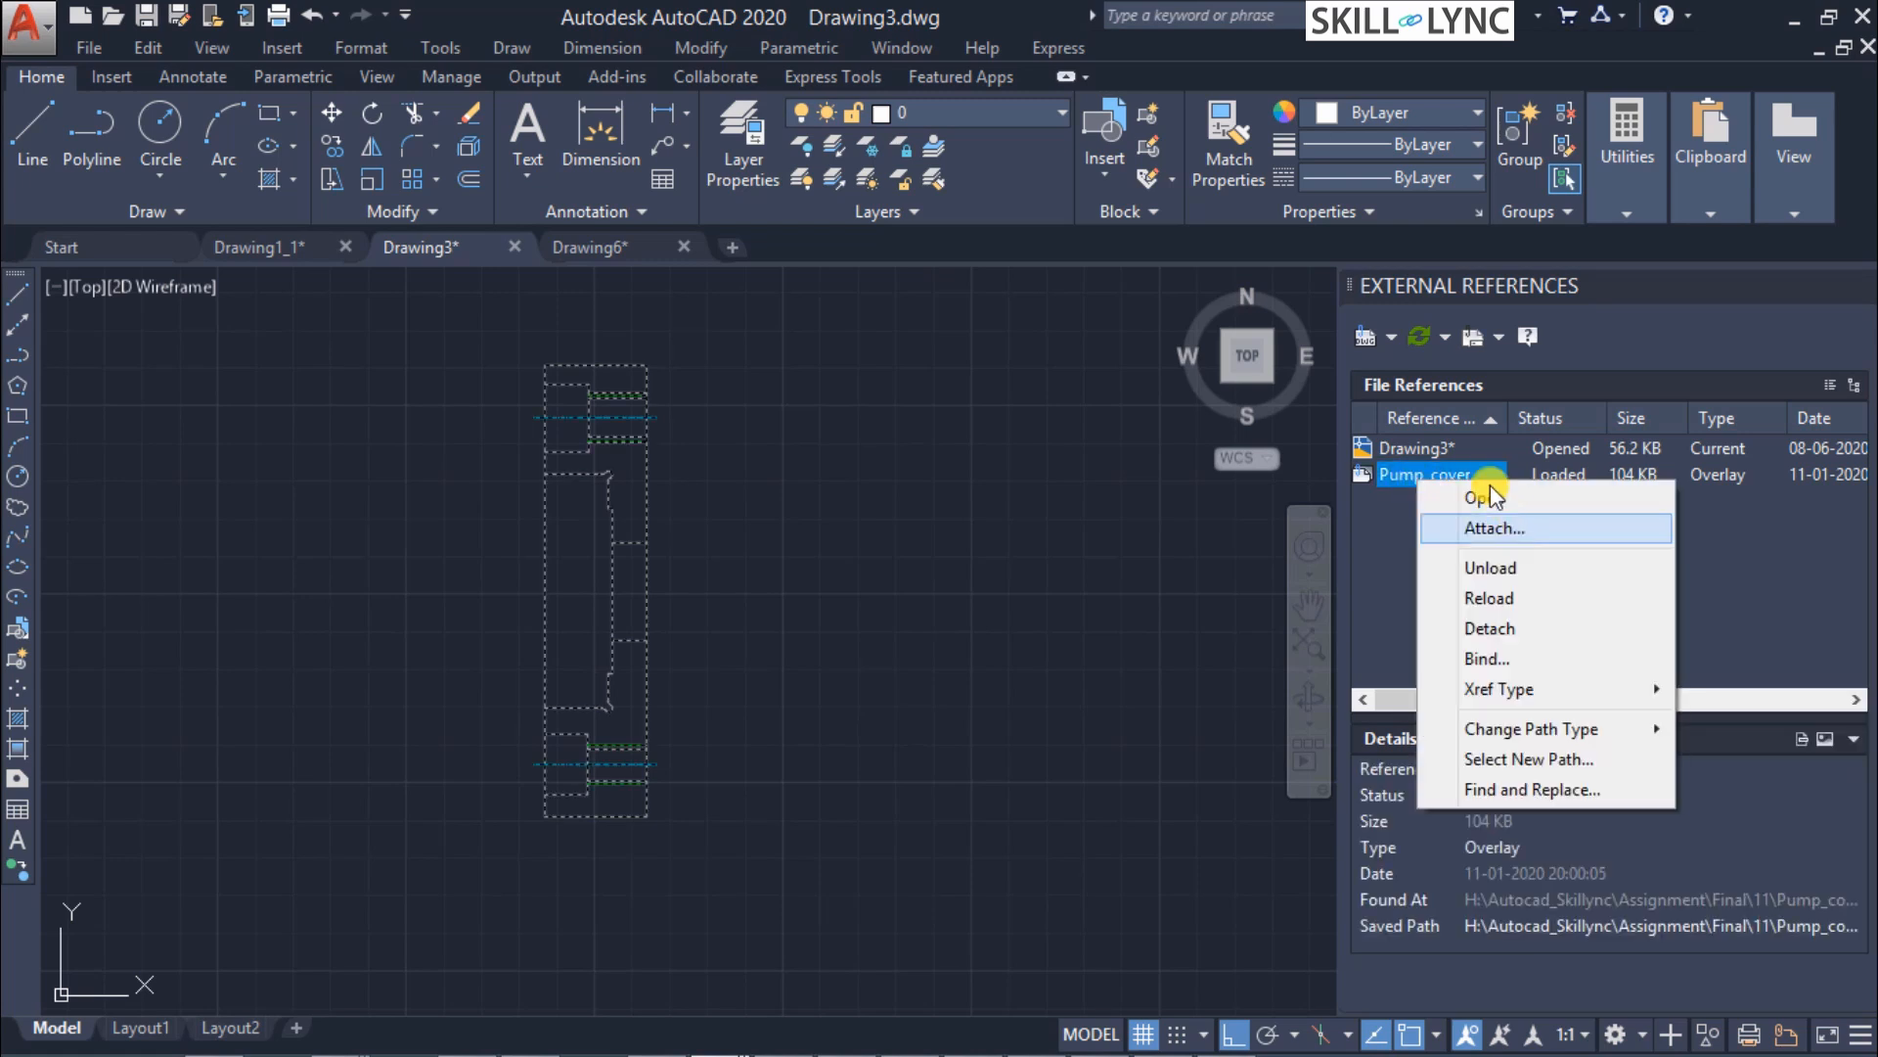
left_click(1528, 566)
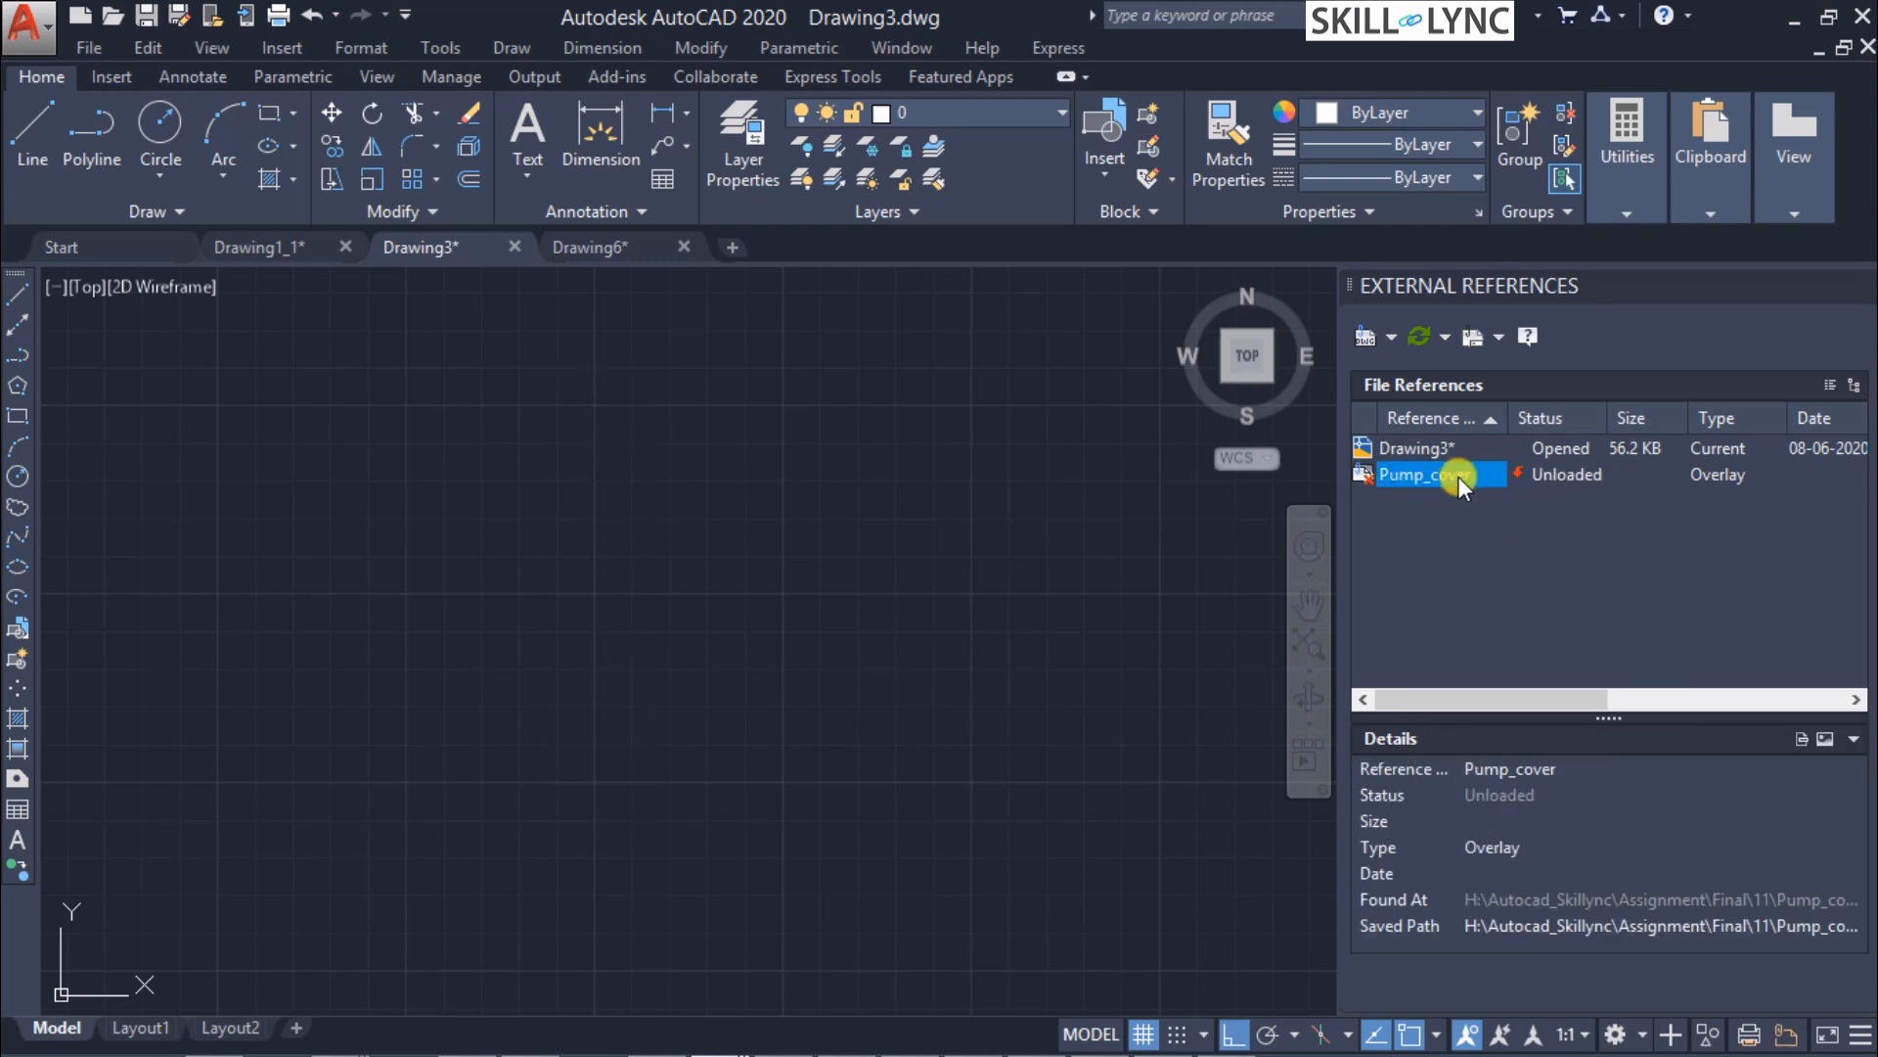
mouse_move(1458, 478)
right_click(1482, 479)
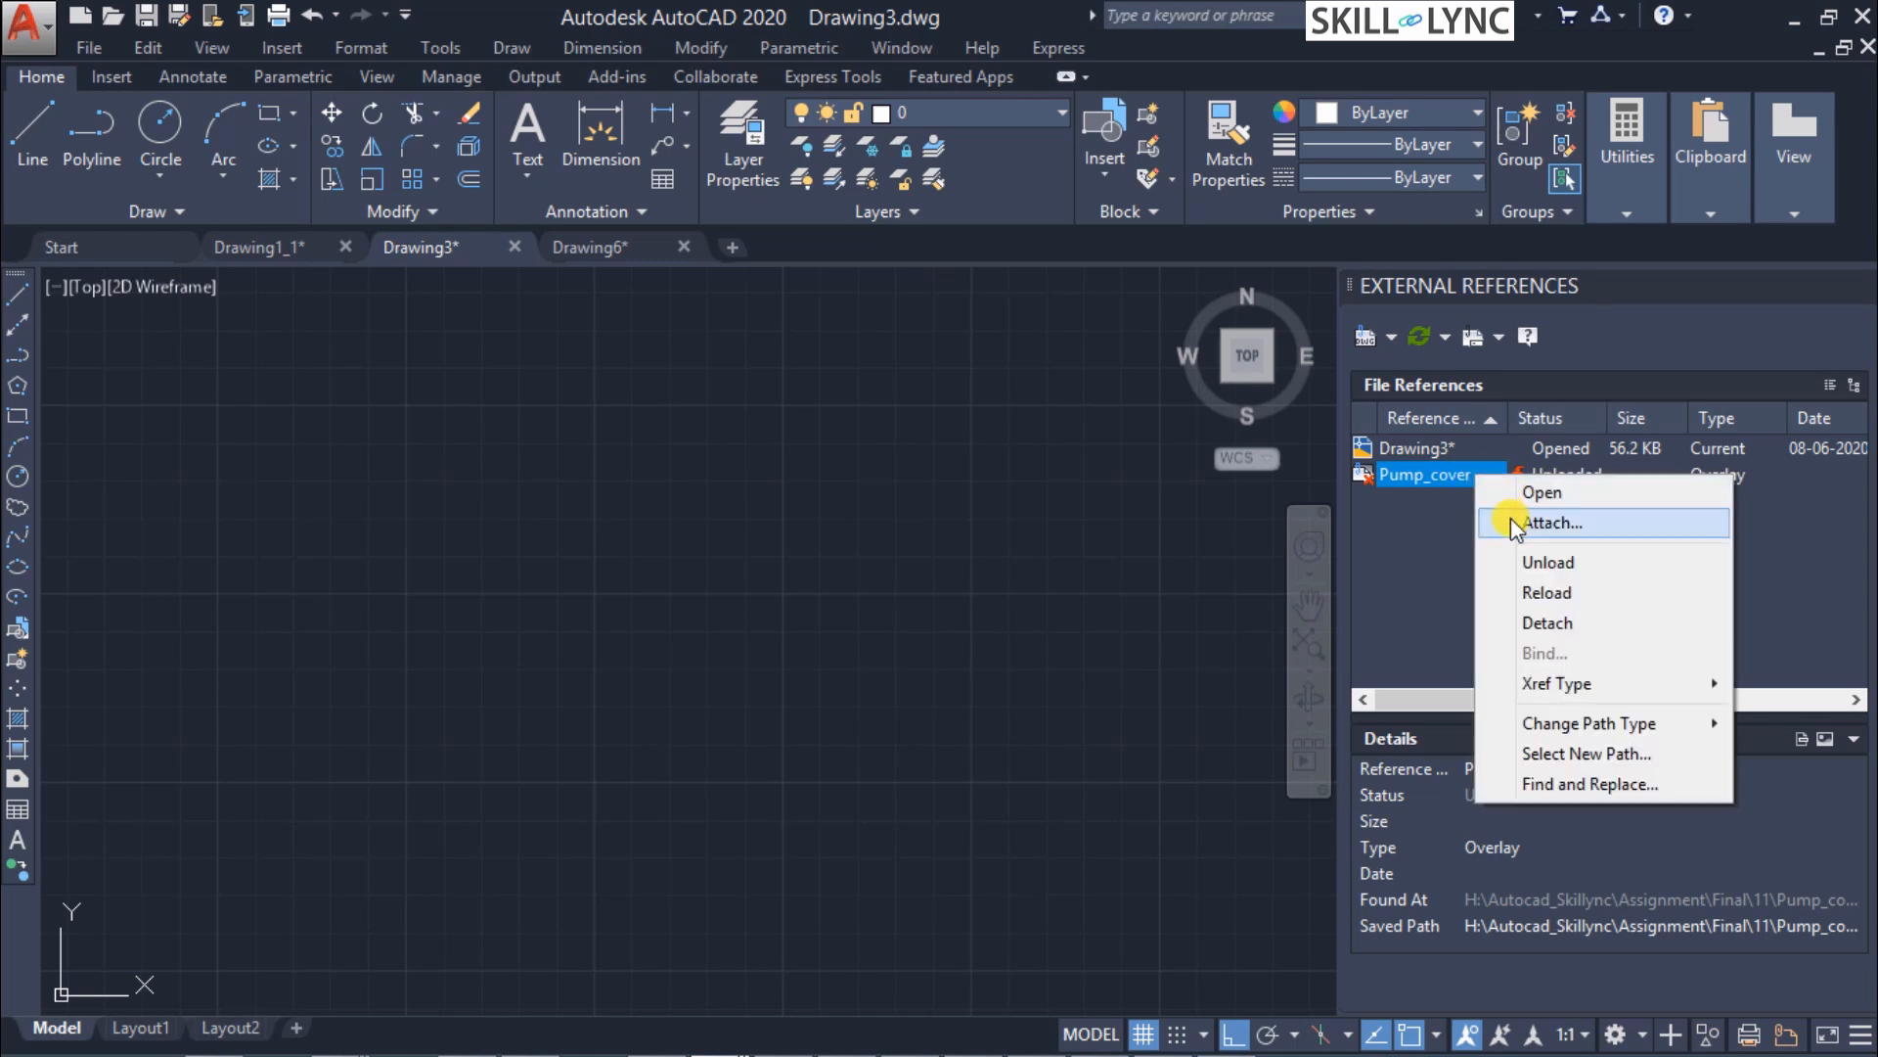
left_click(1546, 599)
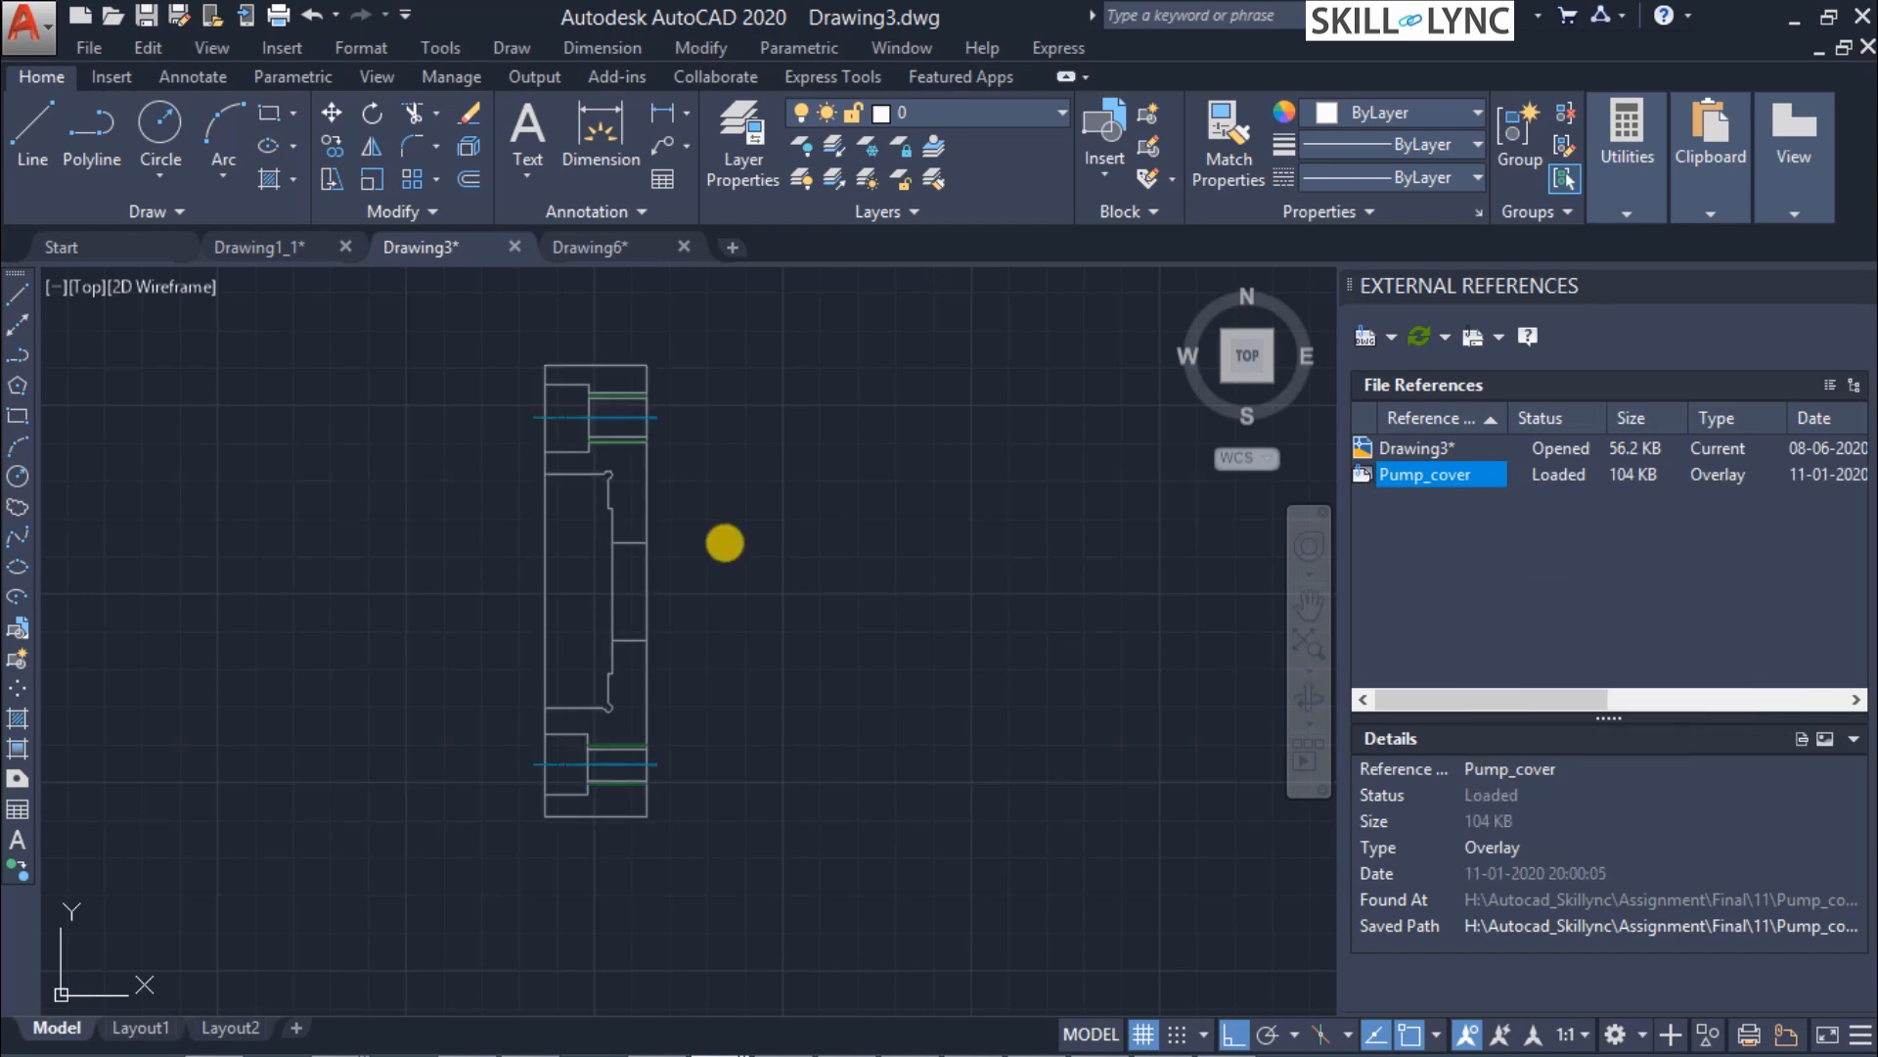
Draw a horizontal line outward from the pump cover's outer vertical edge, starting at the upper inner bore line.
left_click(33, 120)
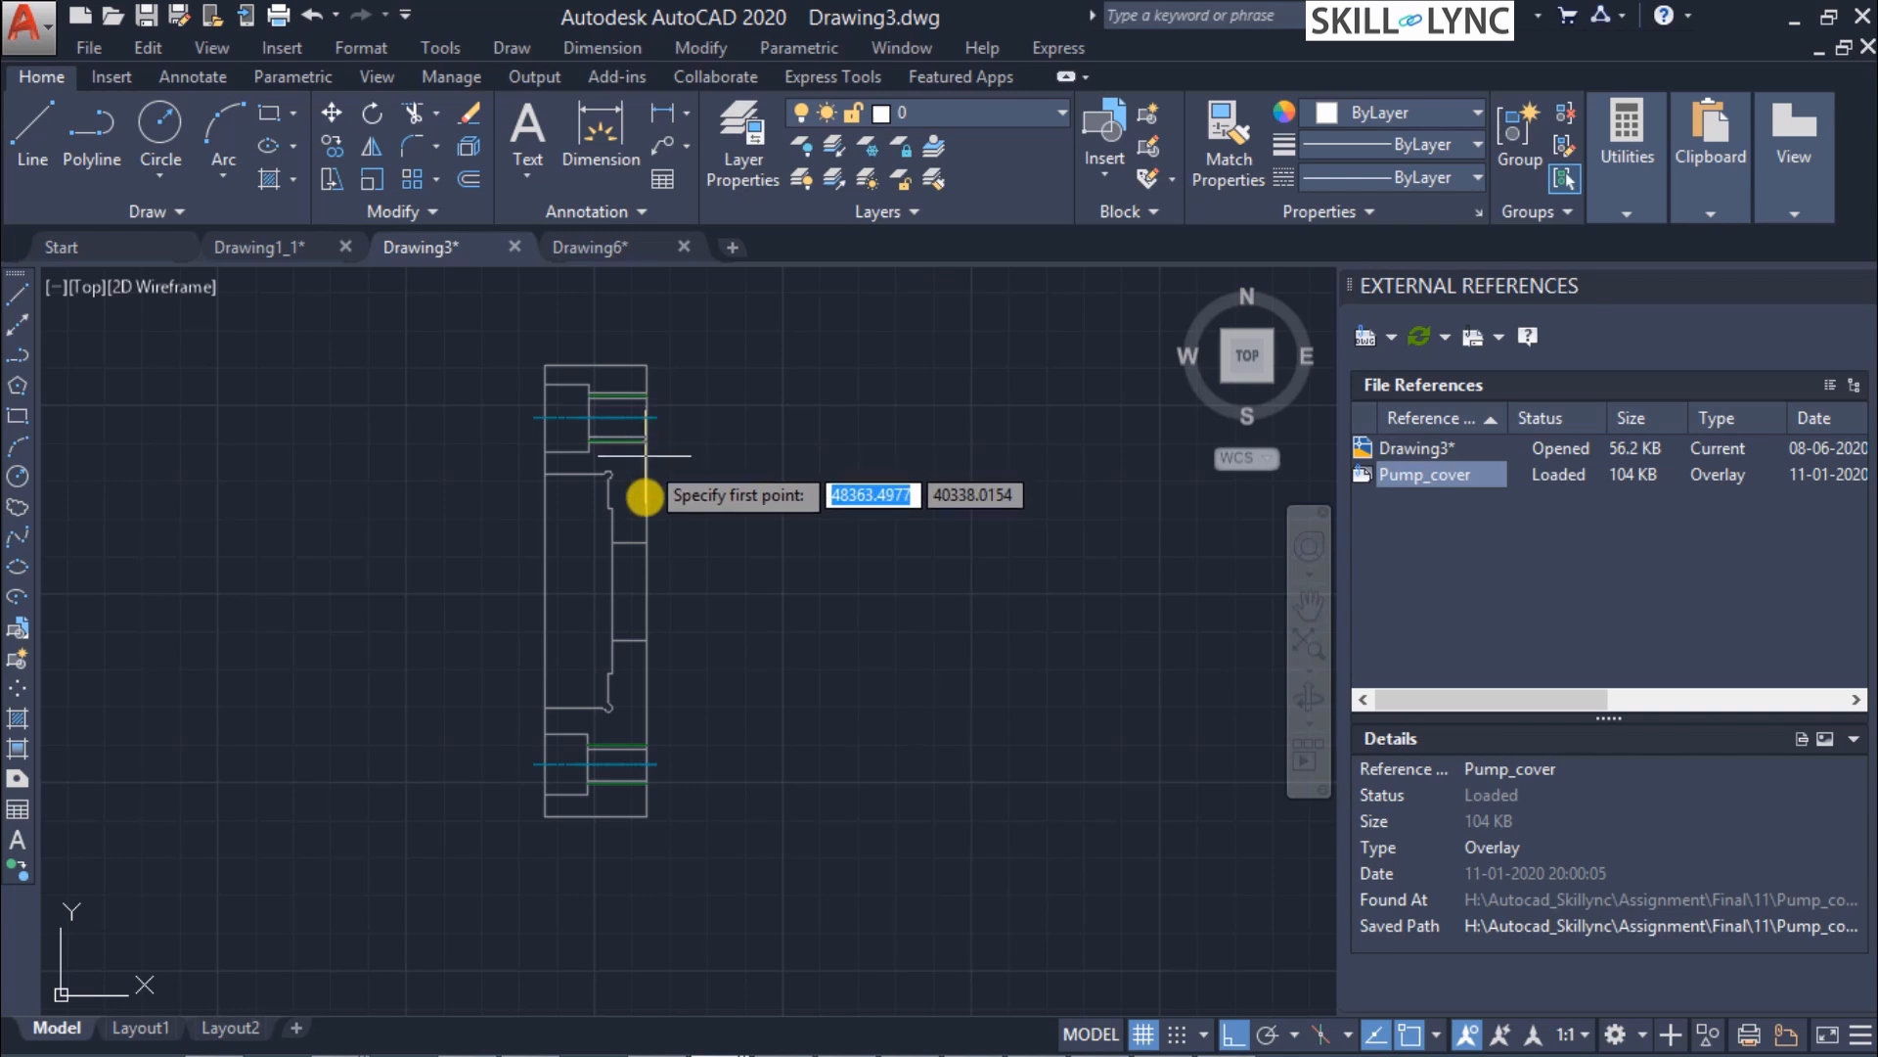
left_click(646, 542)
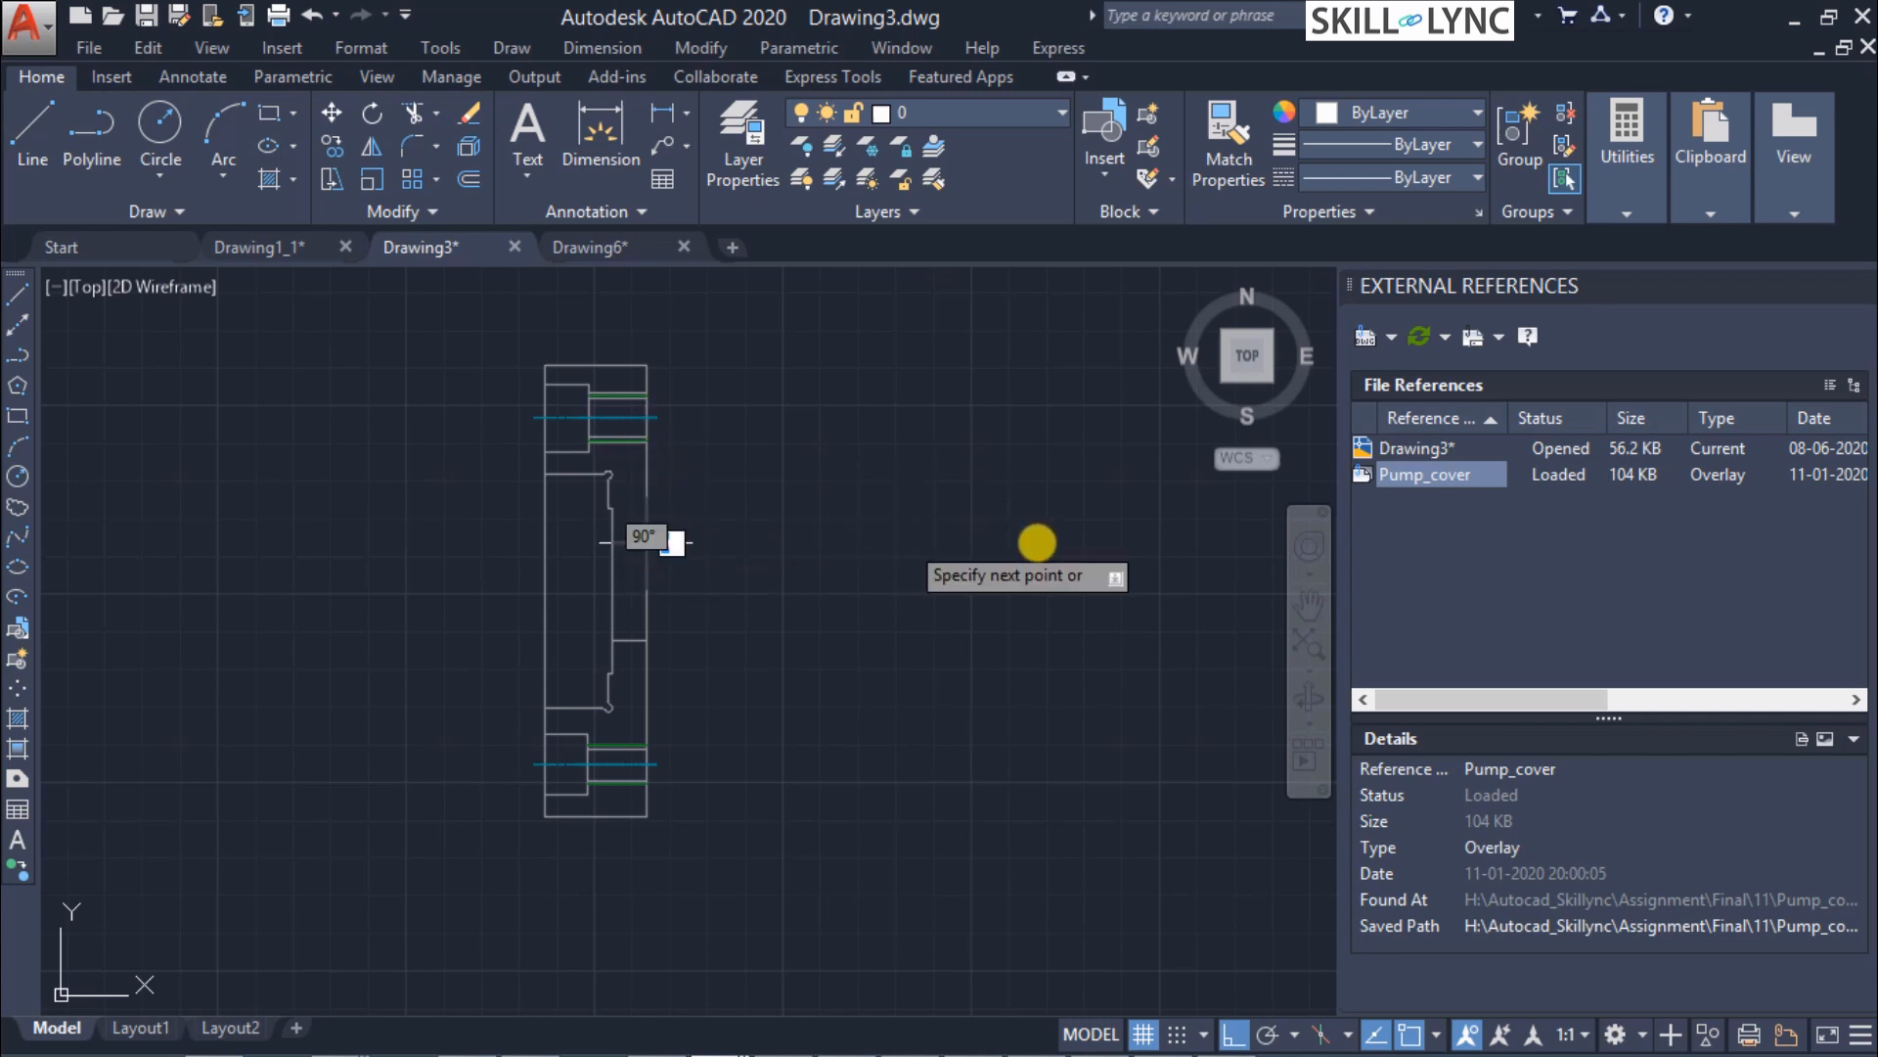
left_click(1051, 542)
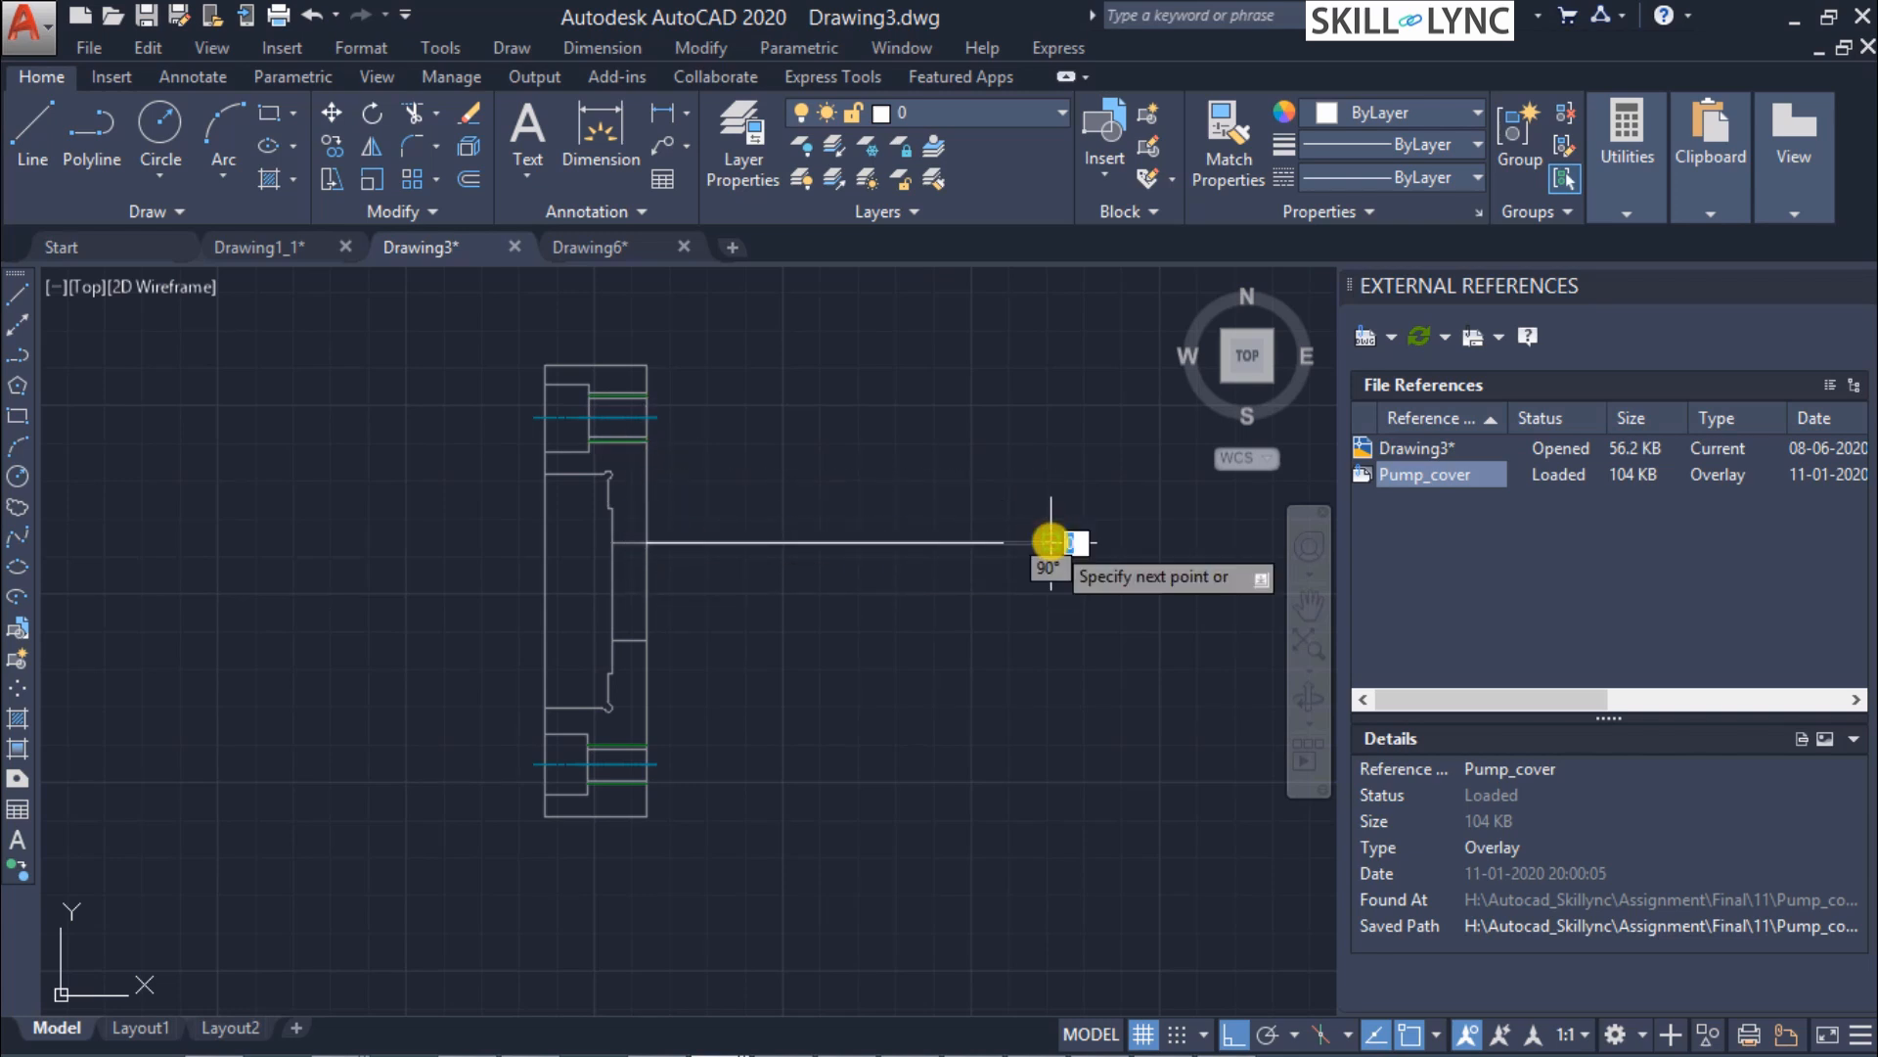
key("Return")
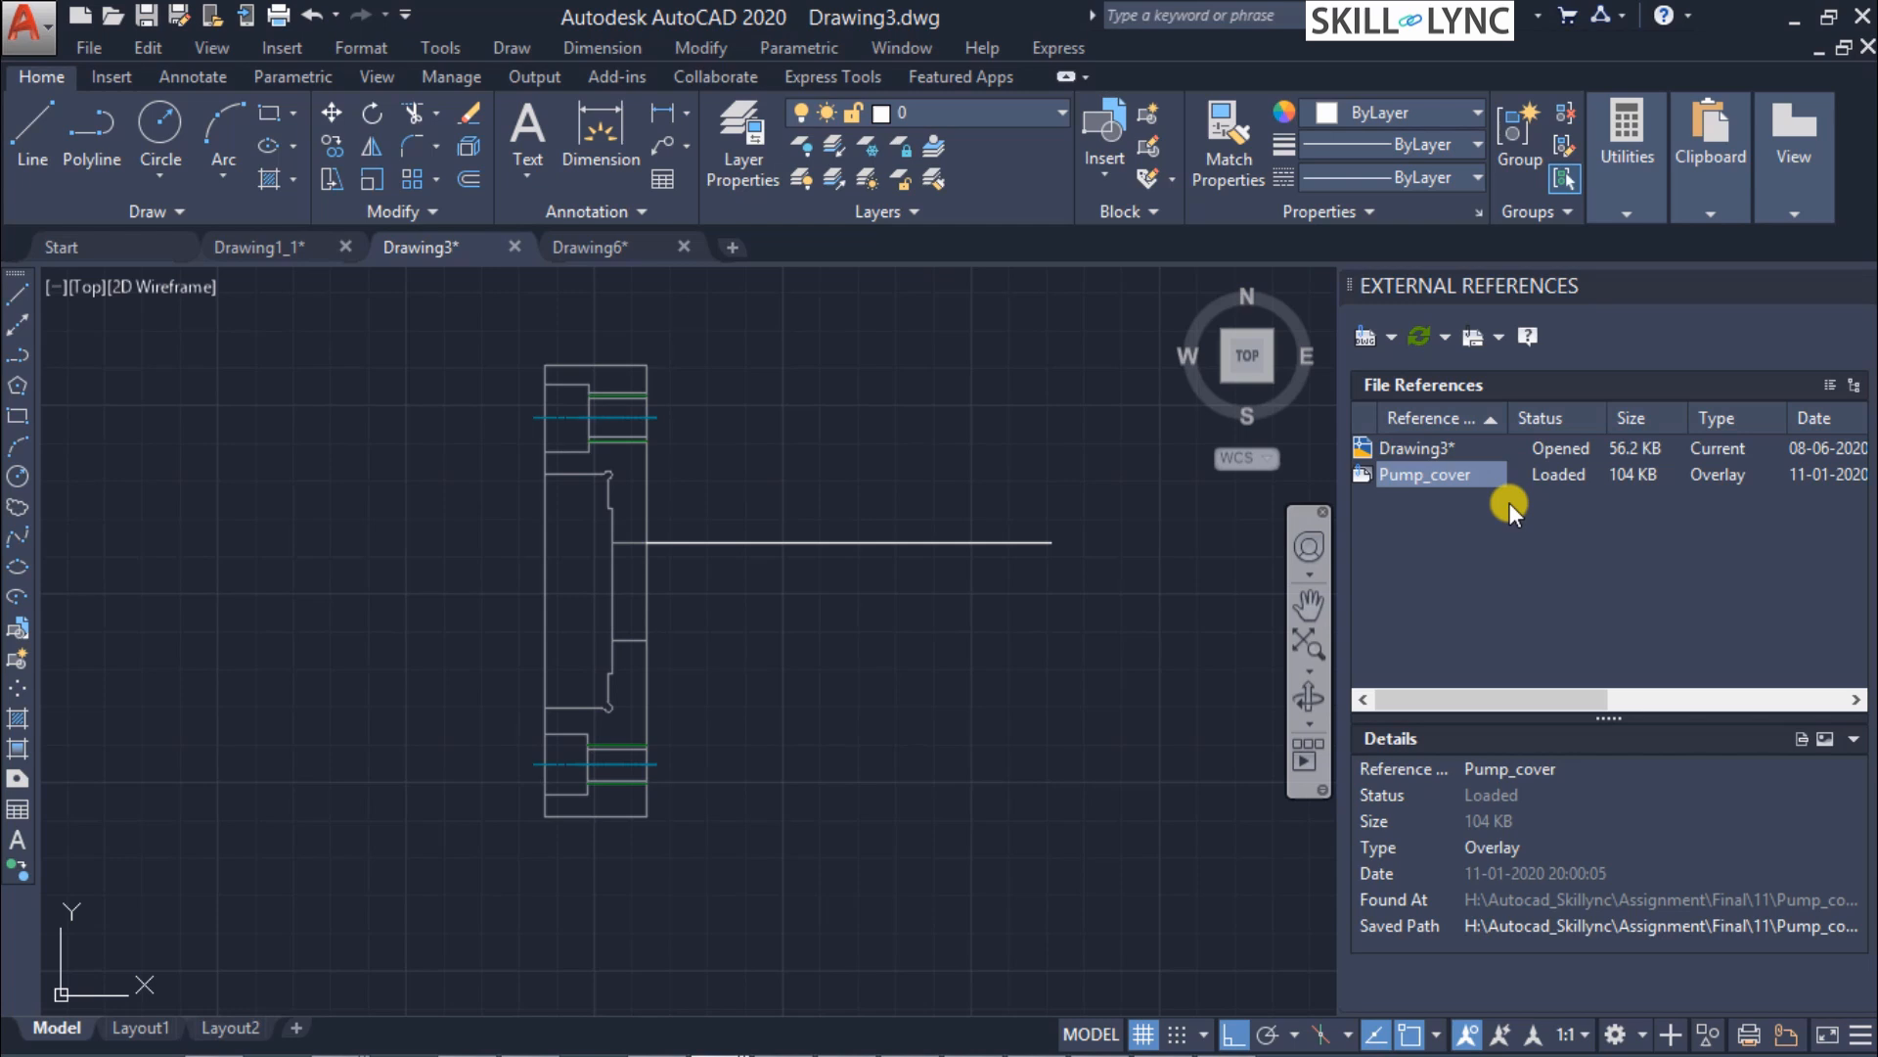
With the new line in place, unload Pump_cover once more and reload it.
right_click(1424, 474)
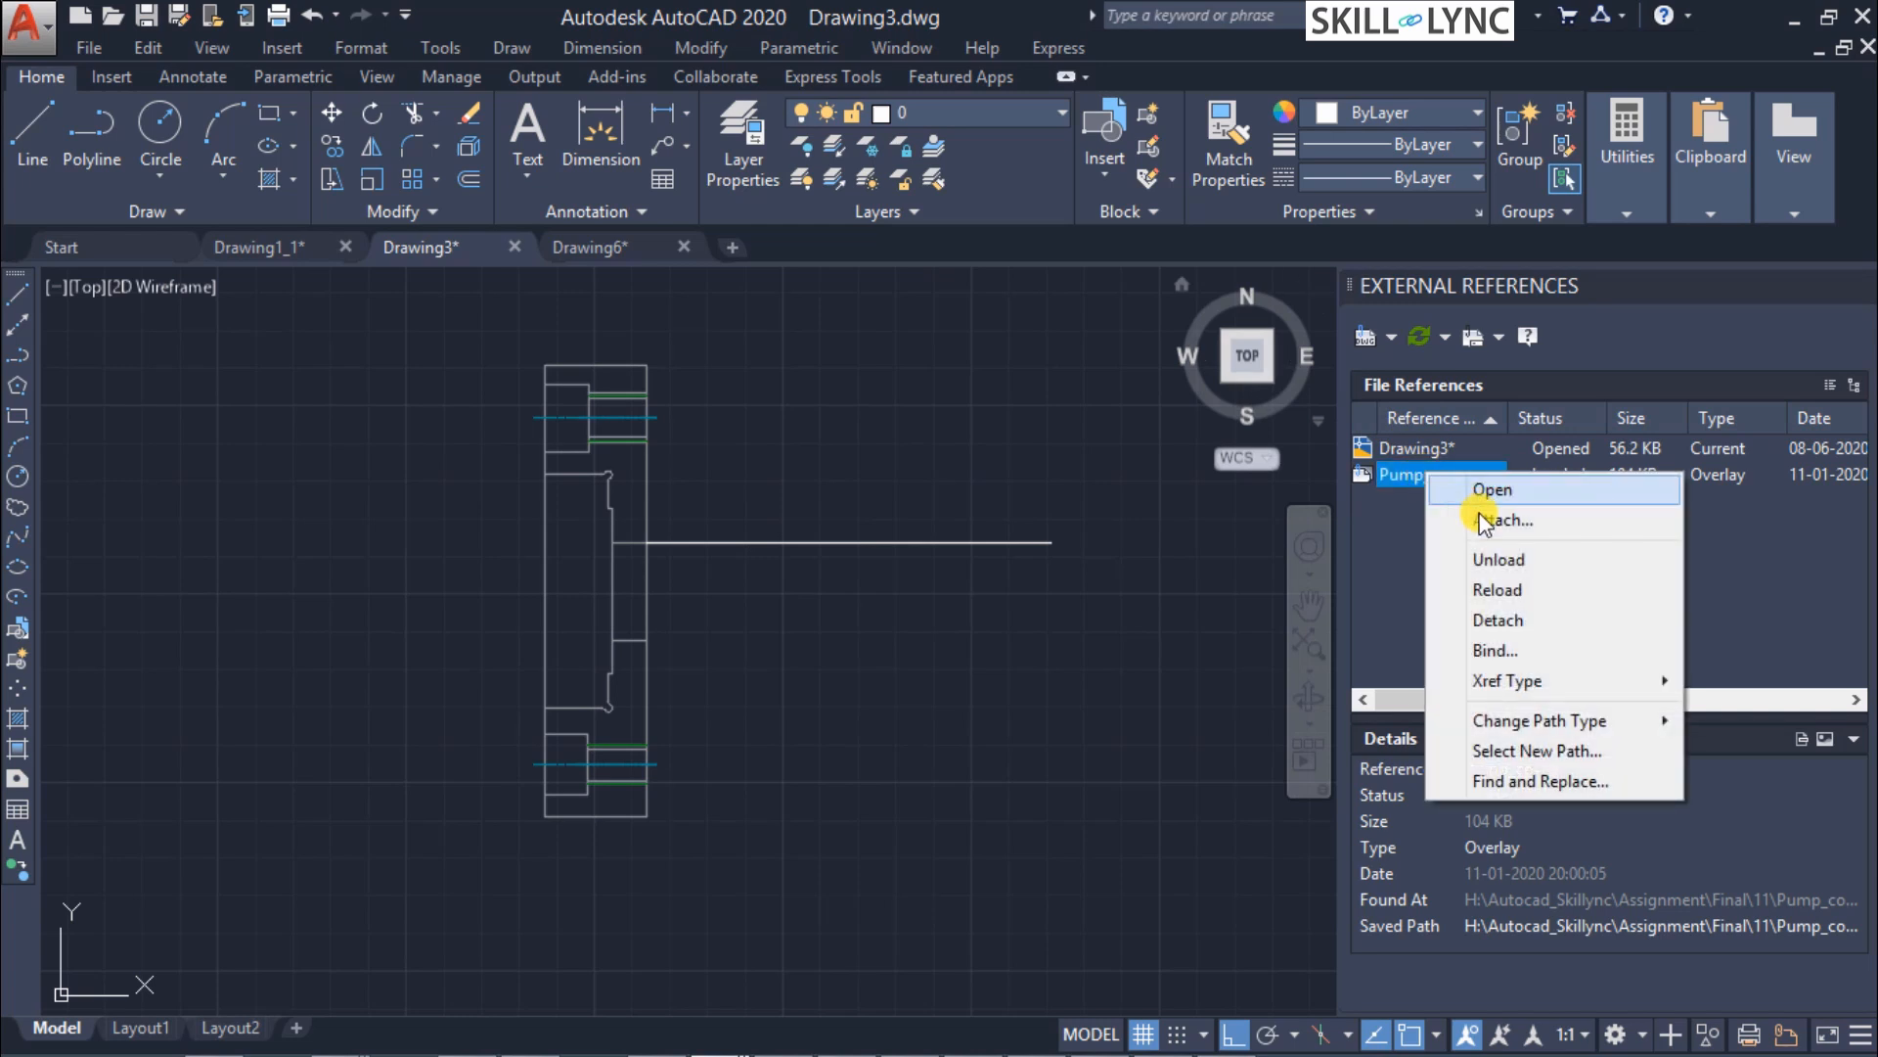
left_click(1524, 562)
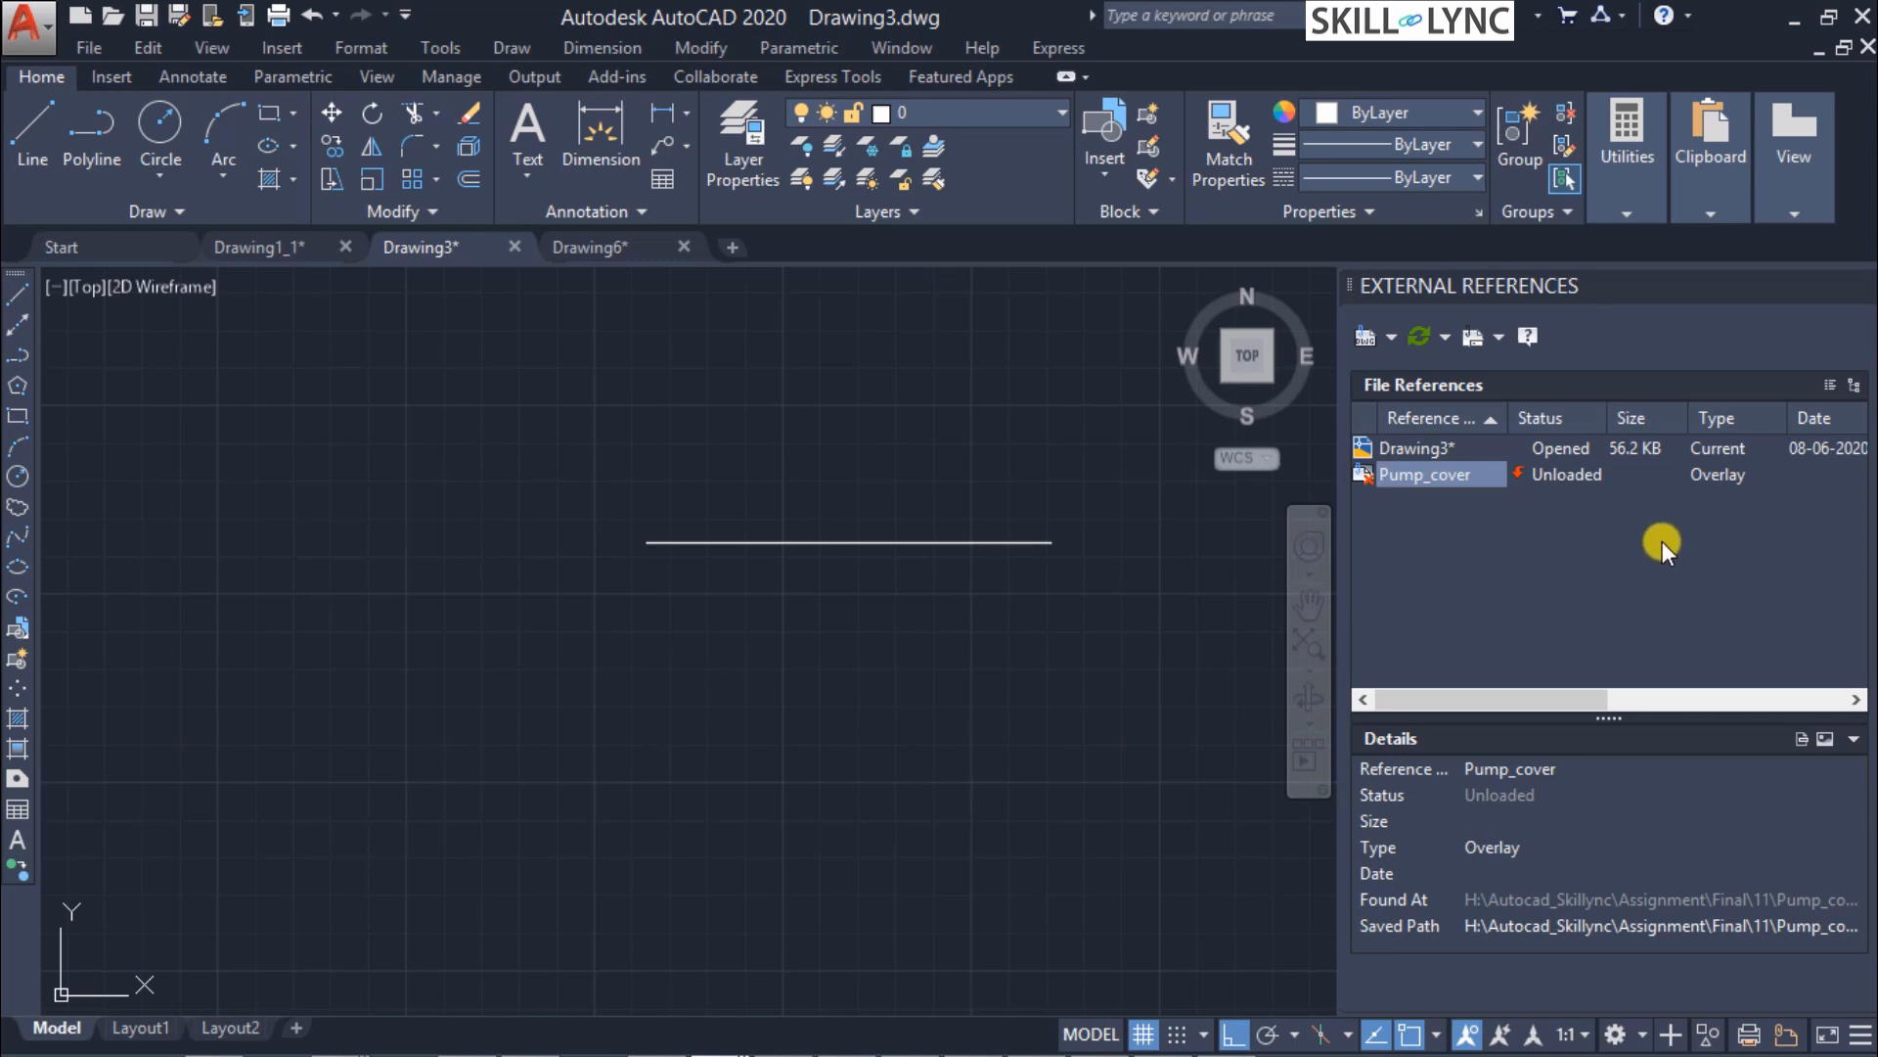
right_click(1438, 484)
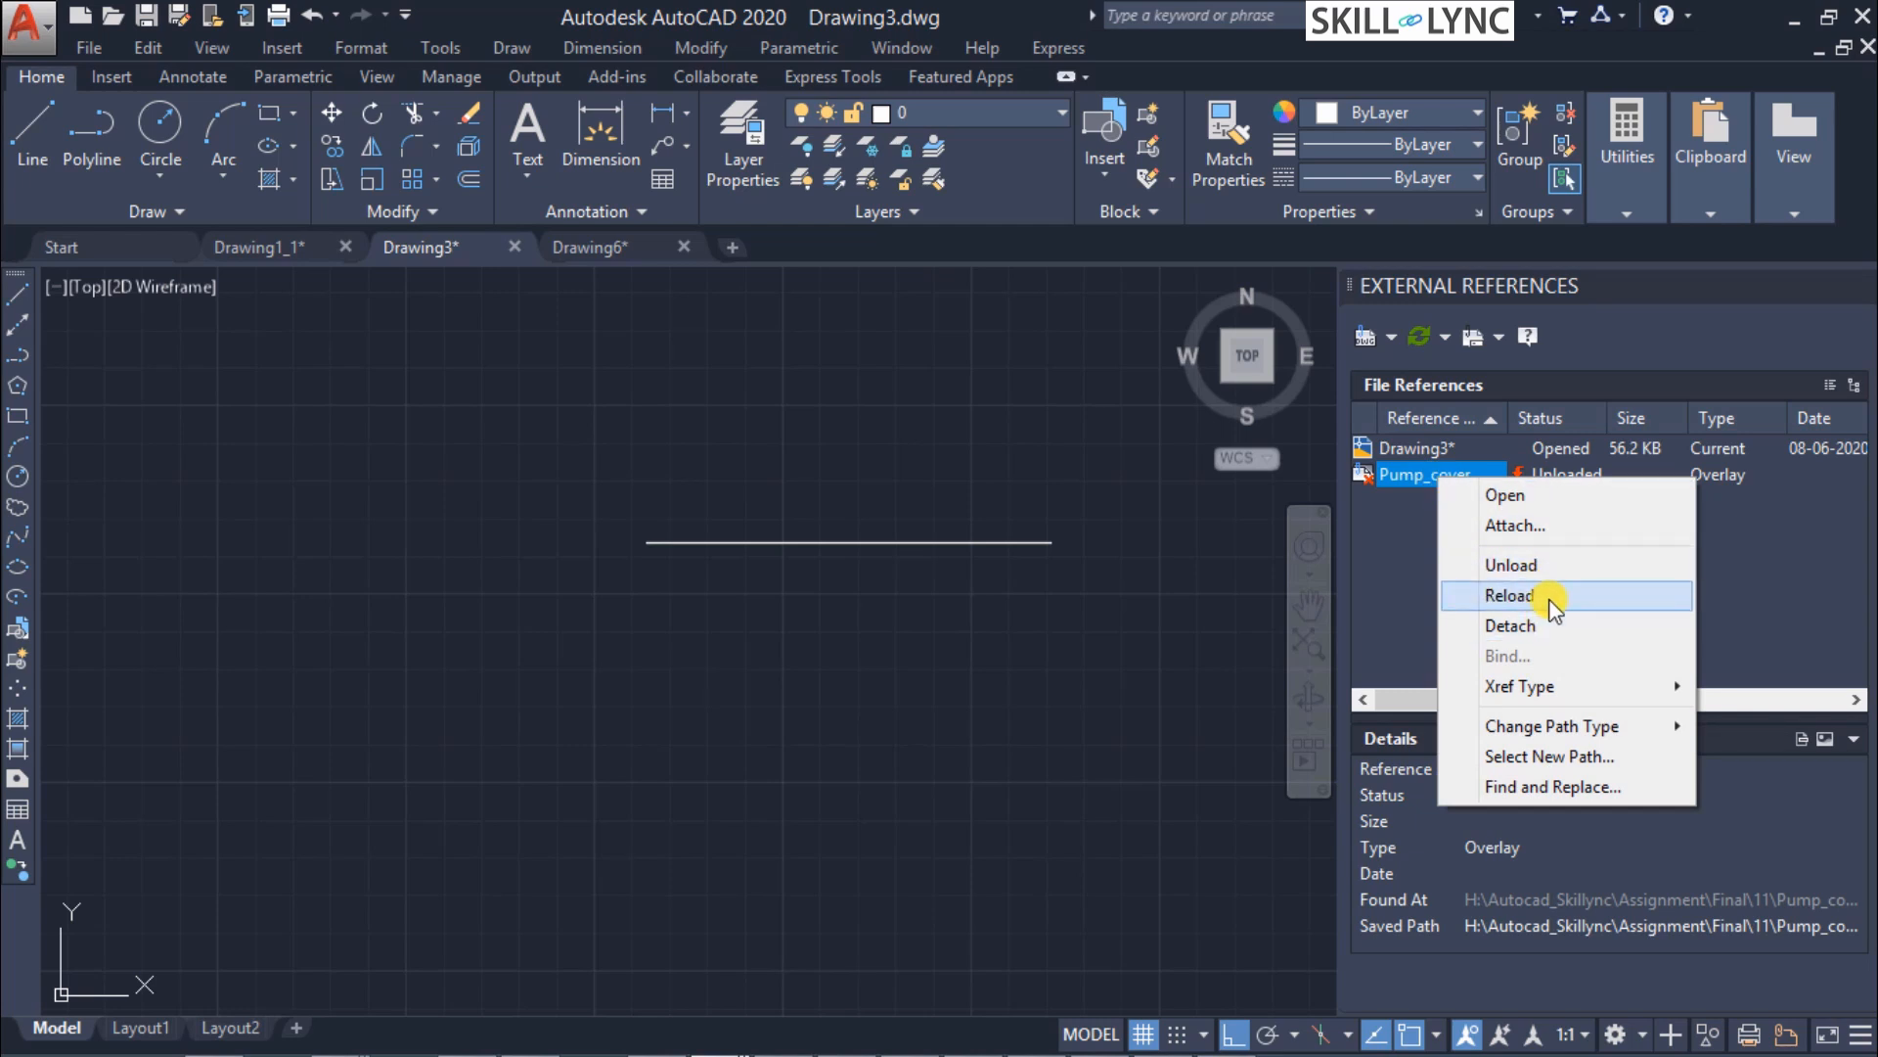
left_click(1512, 596)
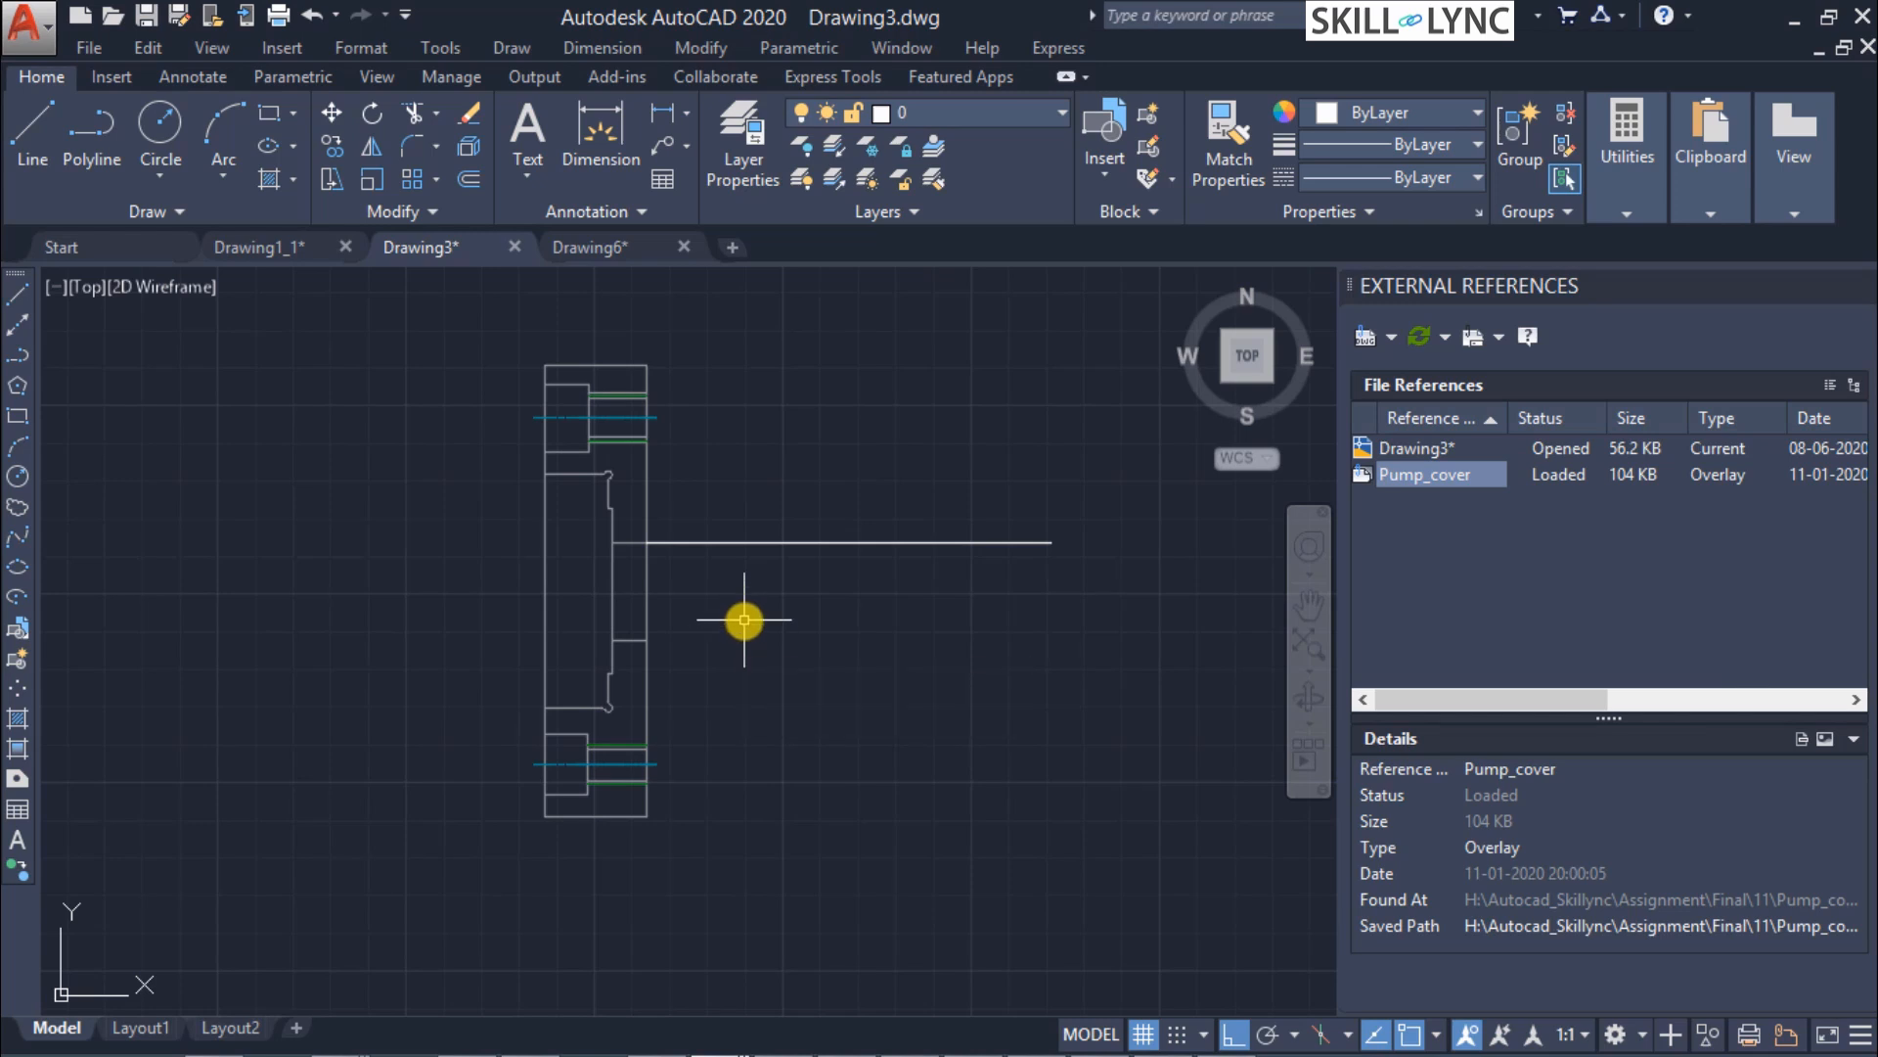
Refresh the list of file references in Drawing3.
right_click(1440, 479)
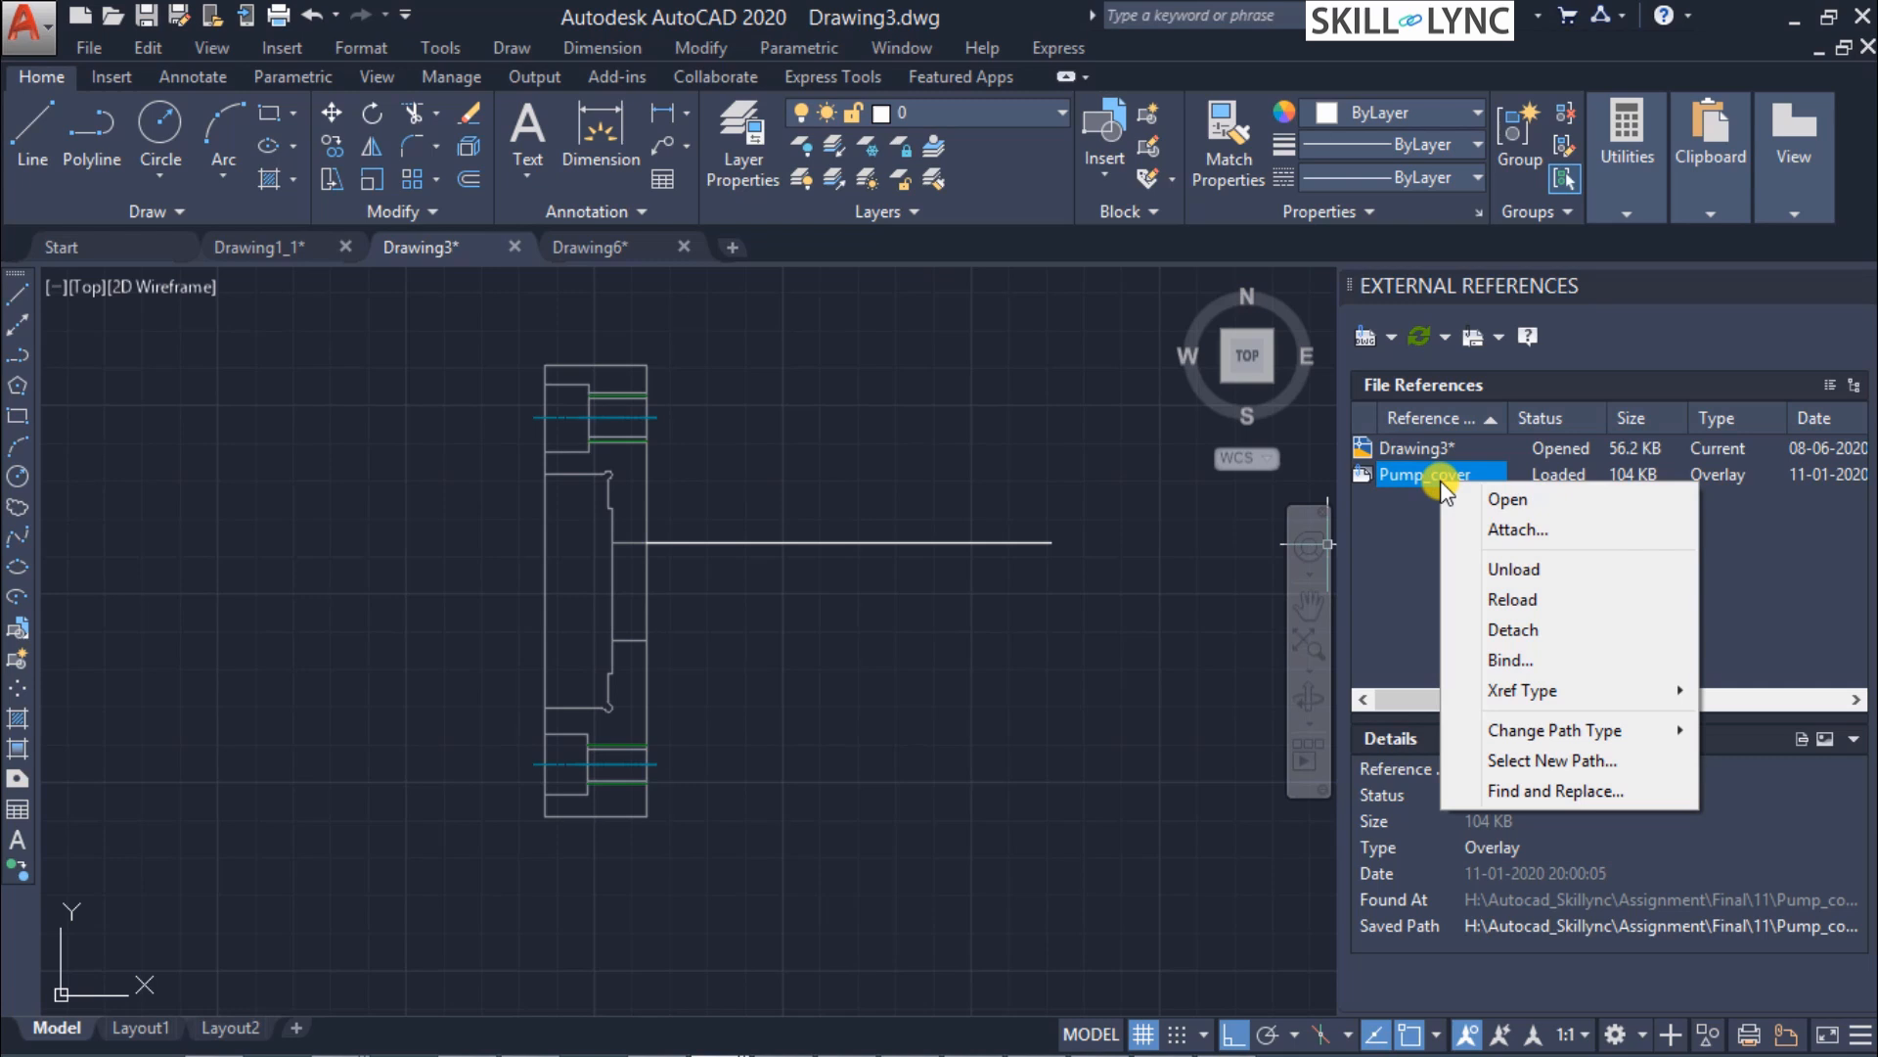
left_click(1442, 335)
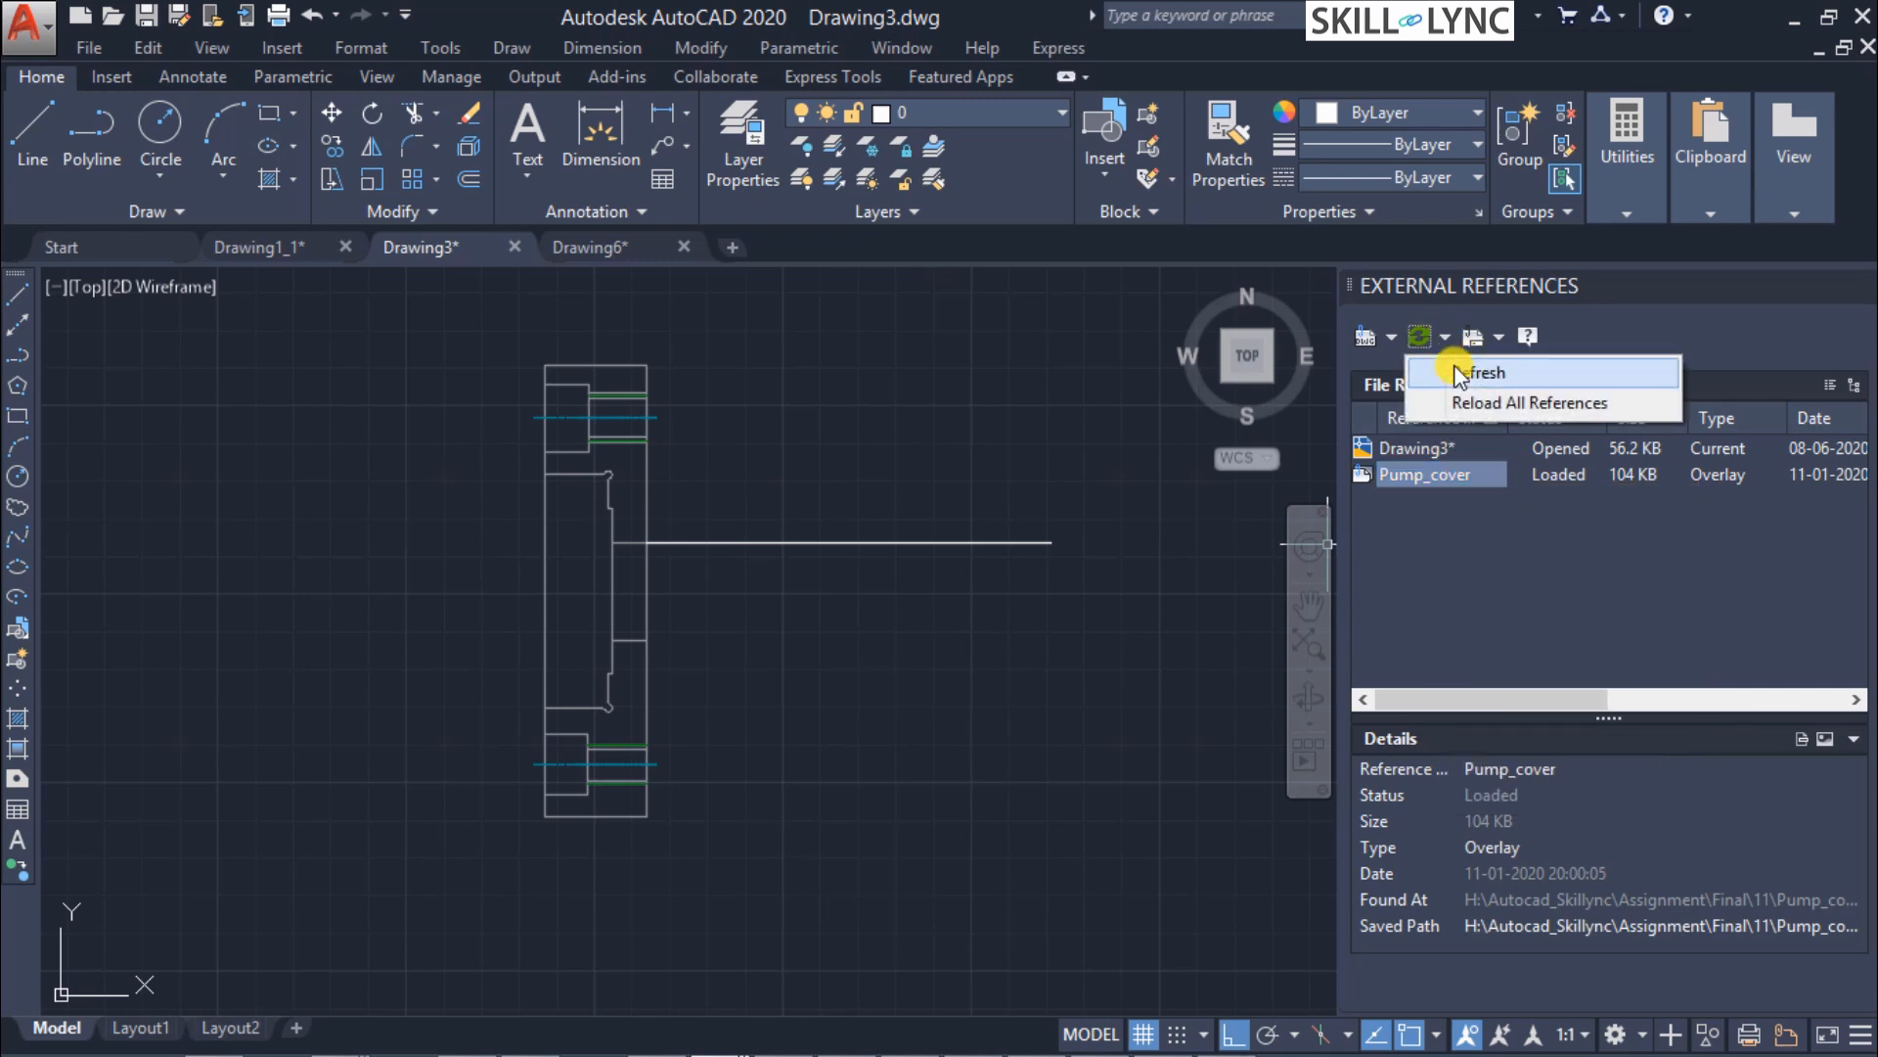
left_click(1454, 372)
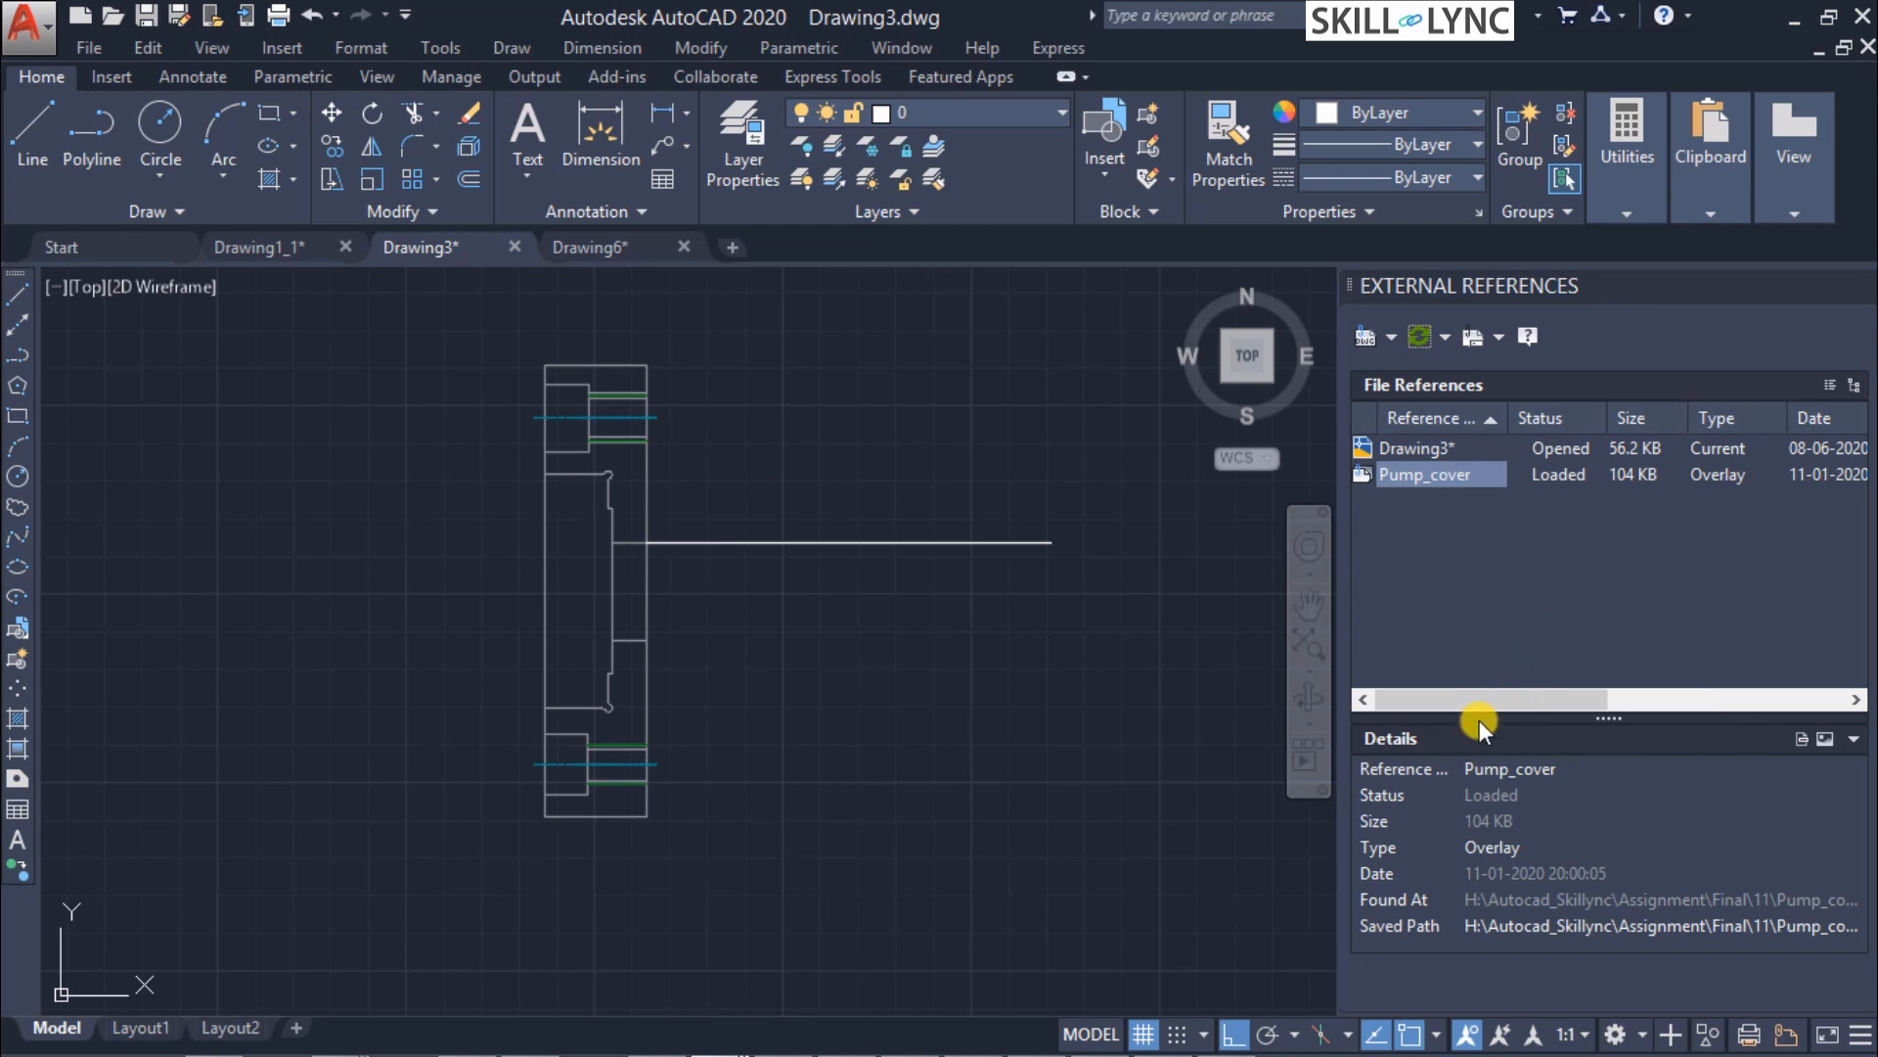
Review the actions and path options available for the Pump_cover reference, without choosing one.
left_click_drag(1487, 696, 1428, 692)
left_click(1630, 477)
left_click(1436, 571)
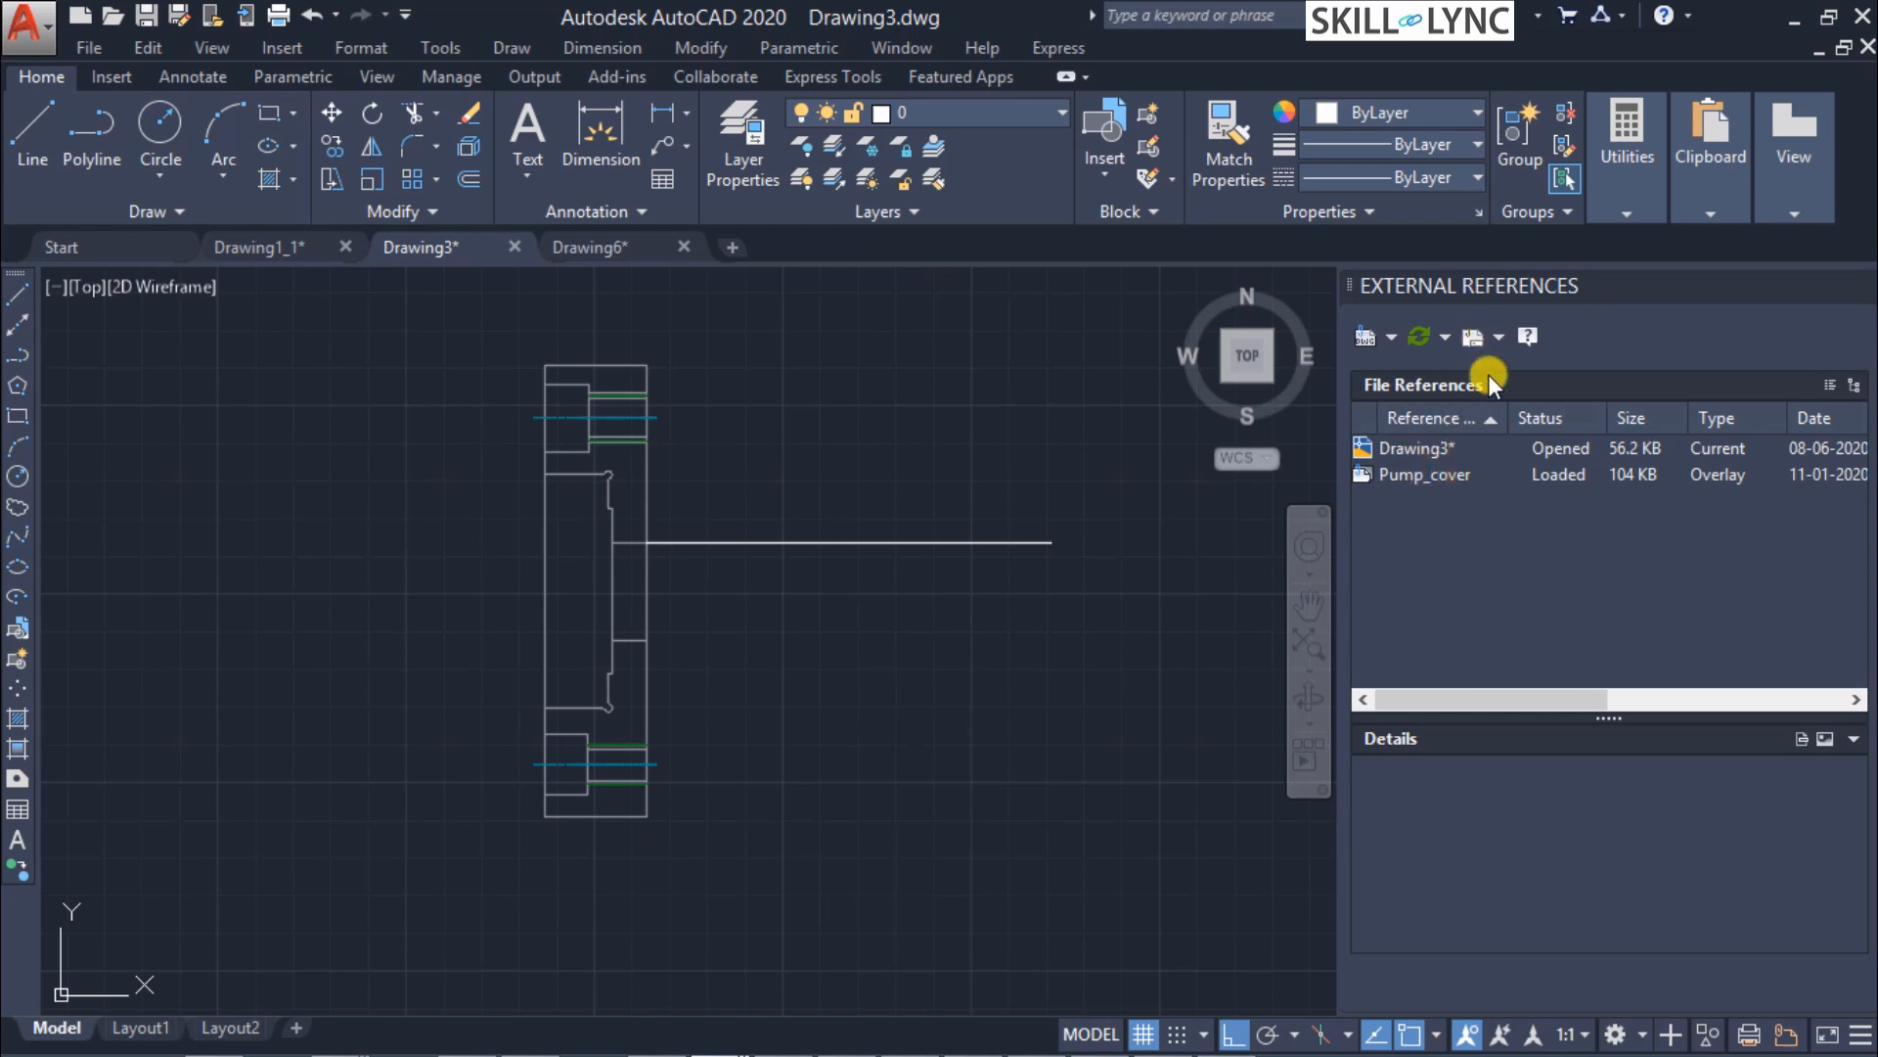
left_click(1464, 471)
right_click(1464, 472)
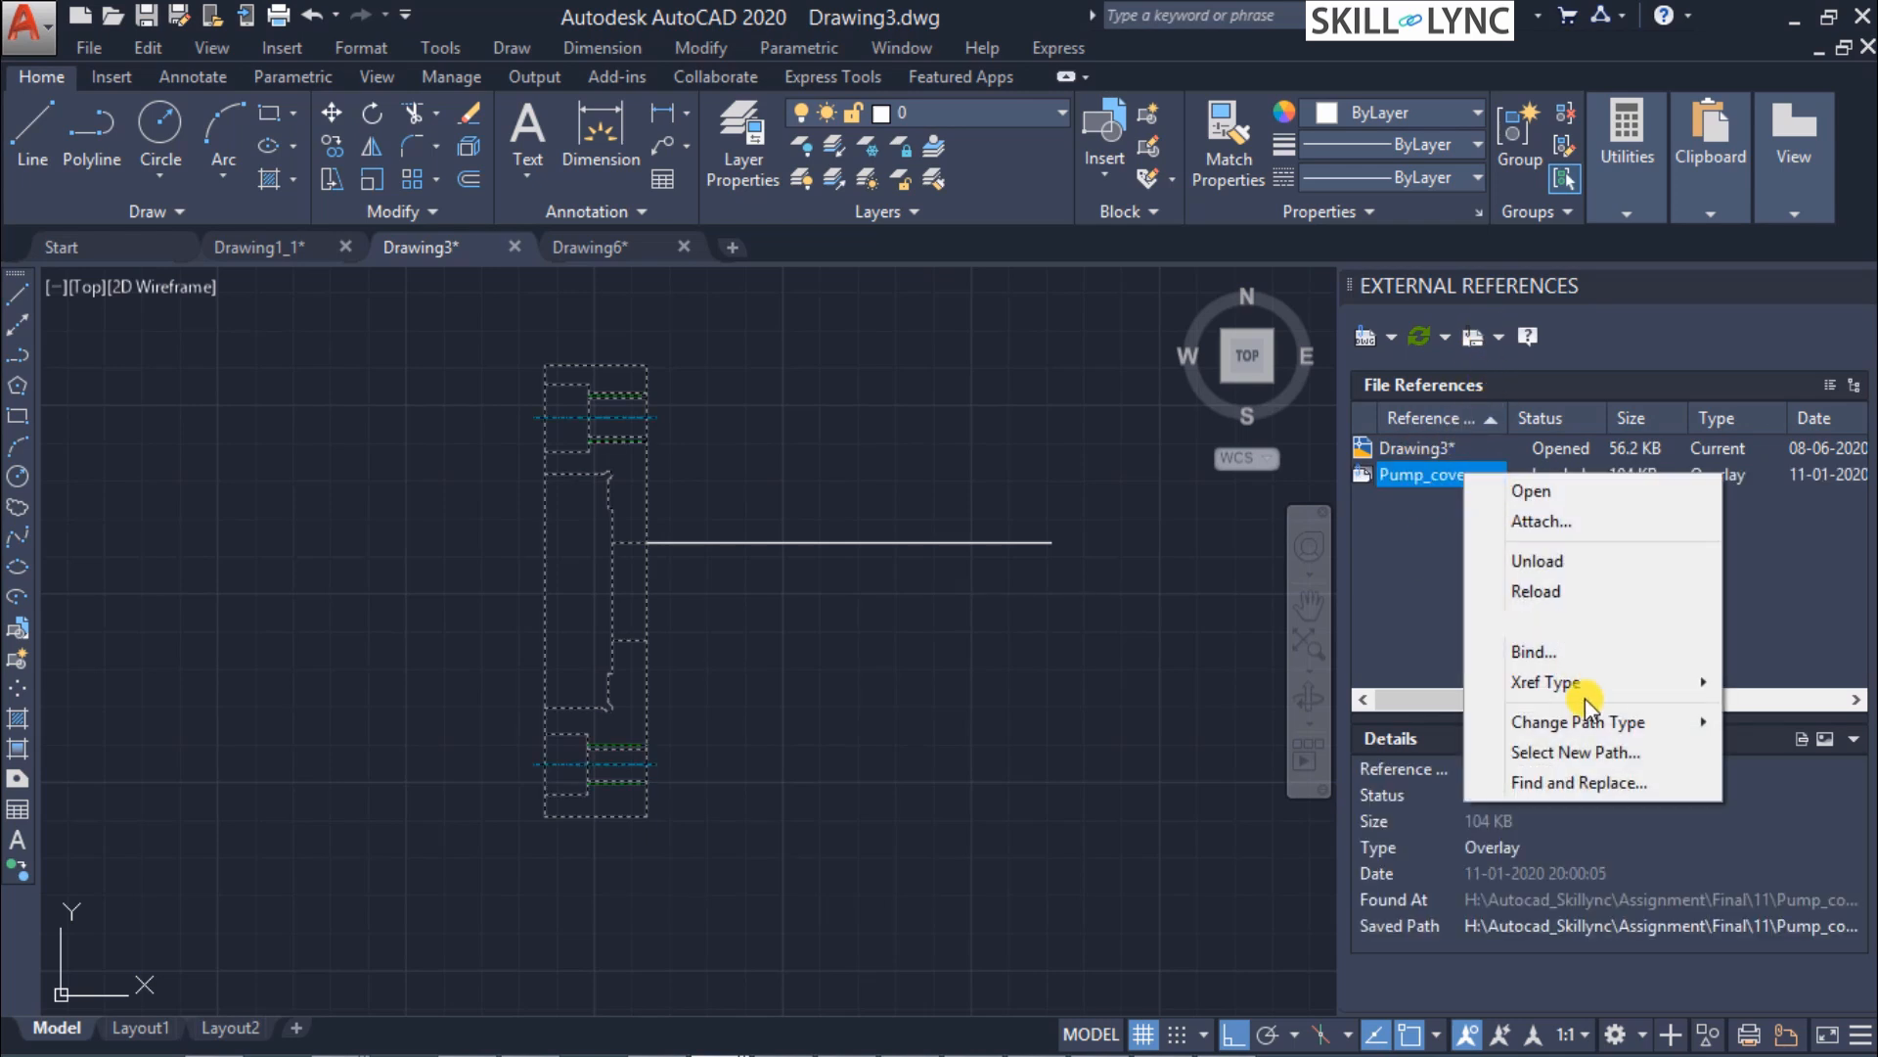
mouse_move(1595, 725)
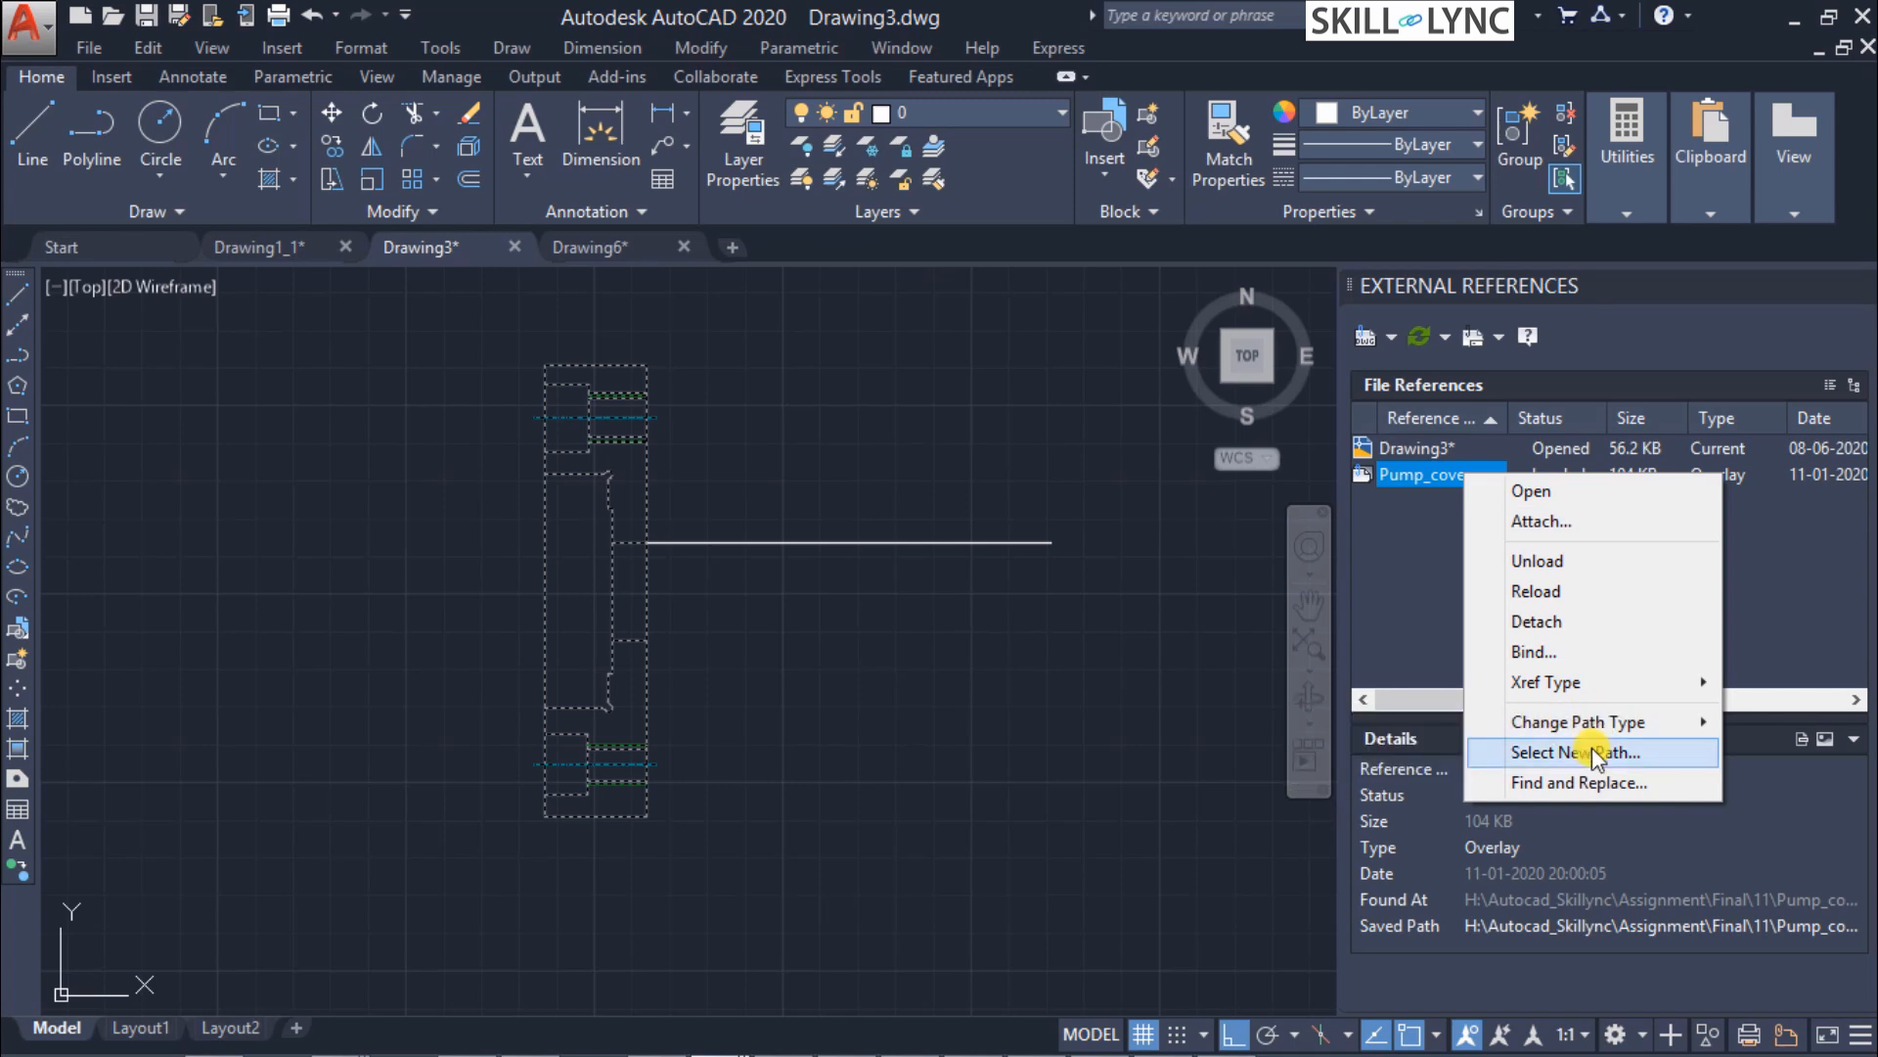
left_click(1411, 609)
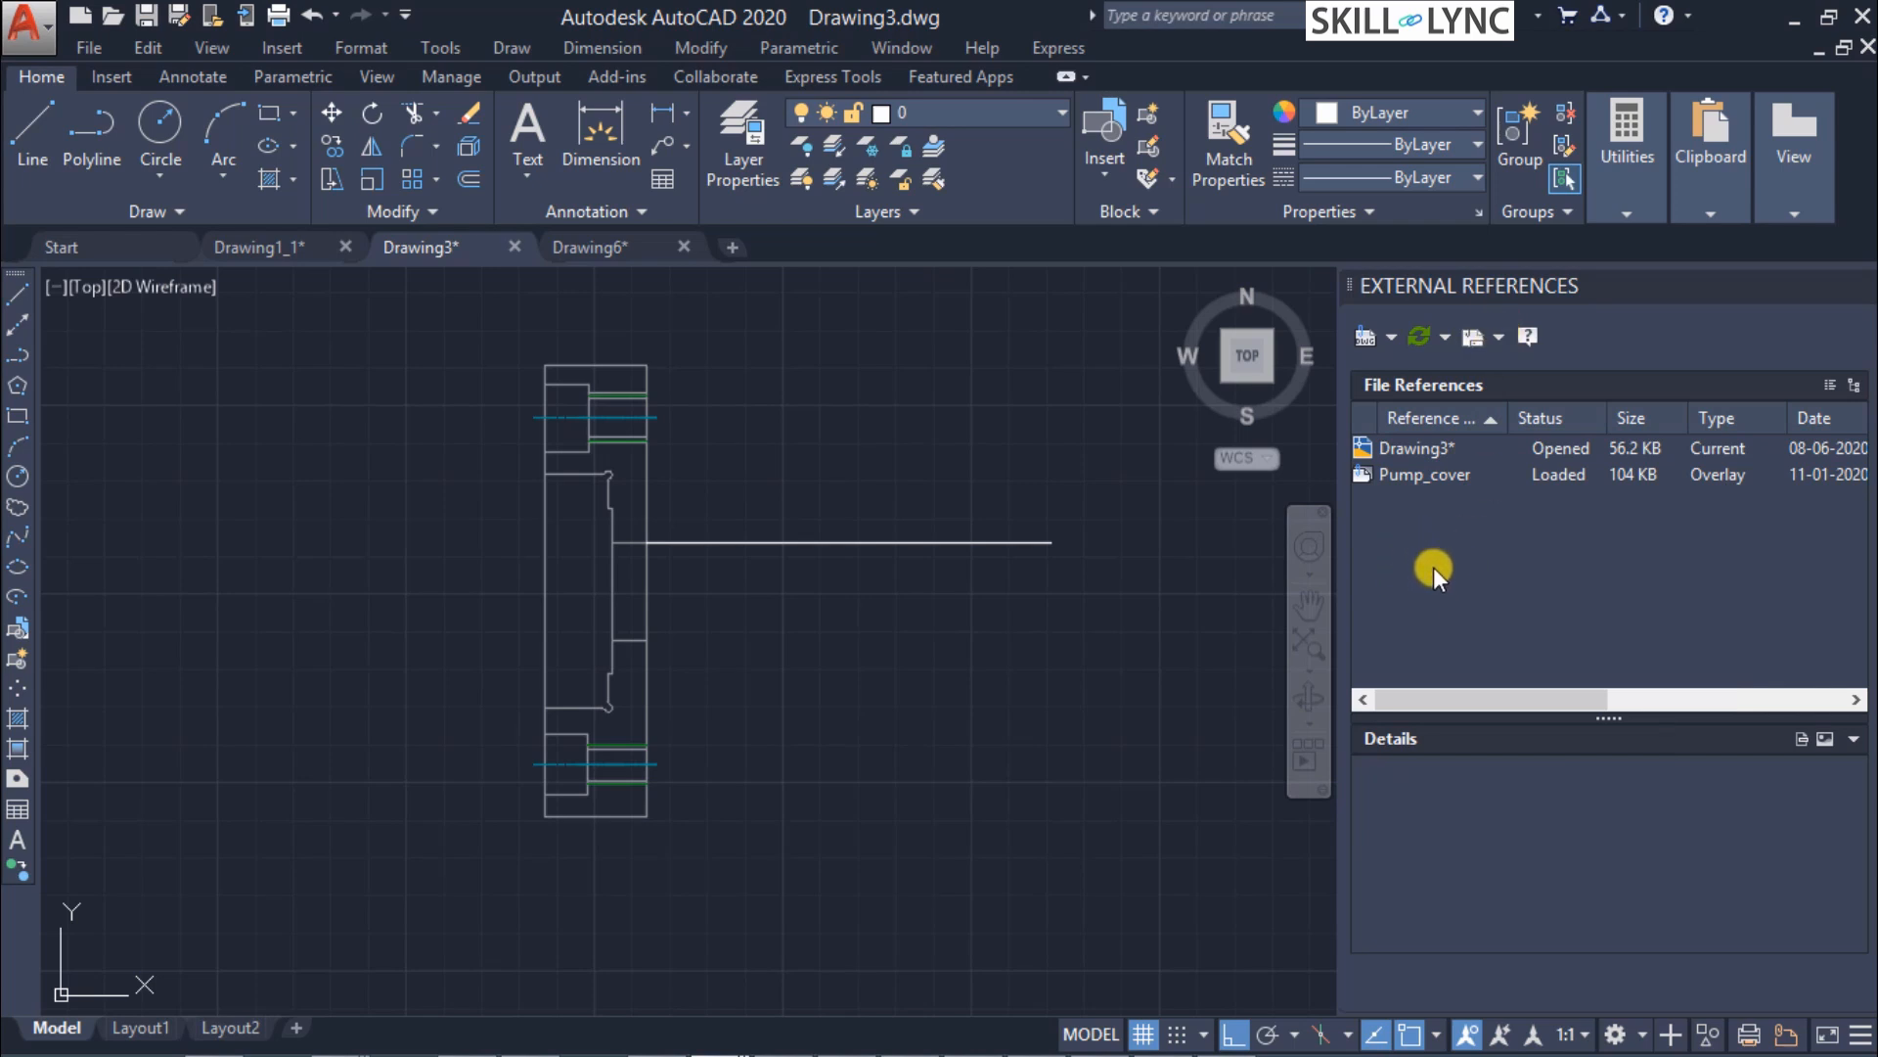
Inspect the Find and Replace options for Pump_cover's saved path and cancel without replacing it.
left_click(1426, 473)
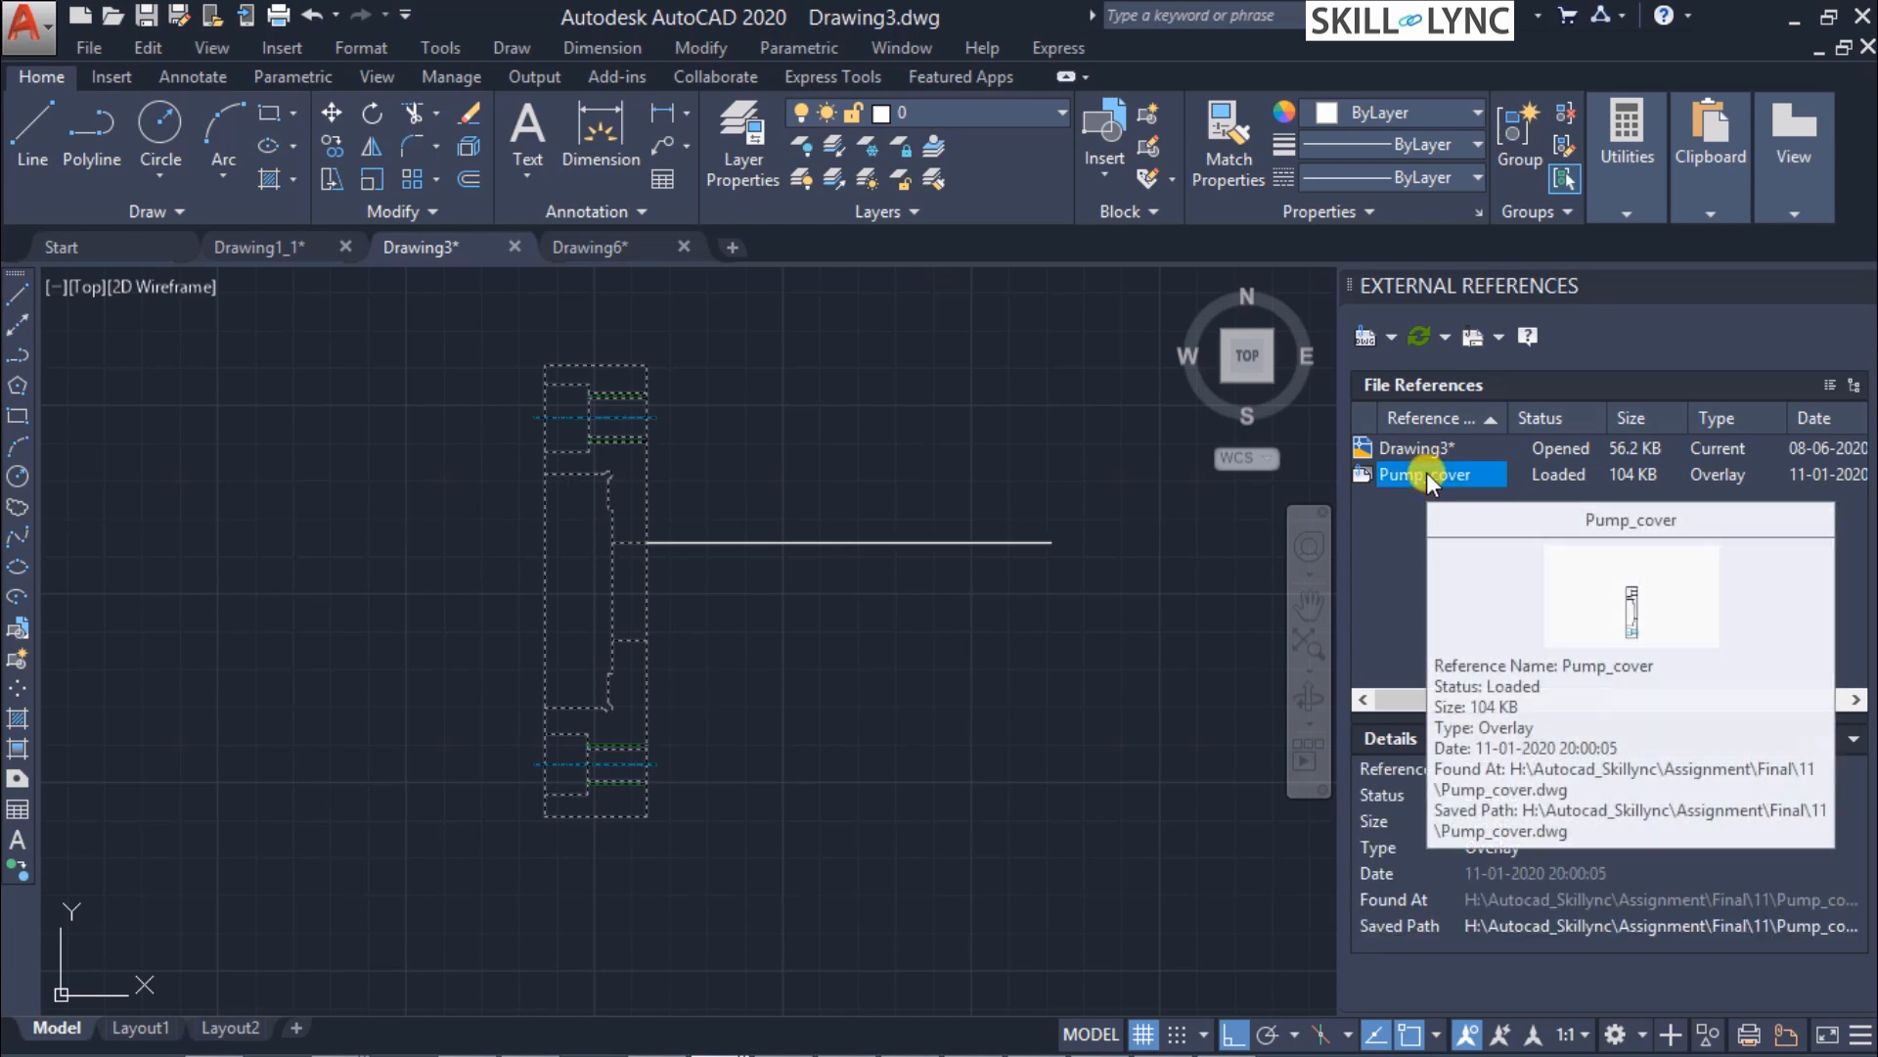
right_click(1430, 480)
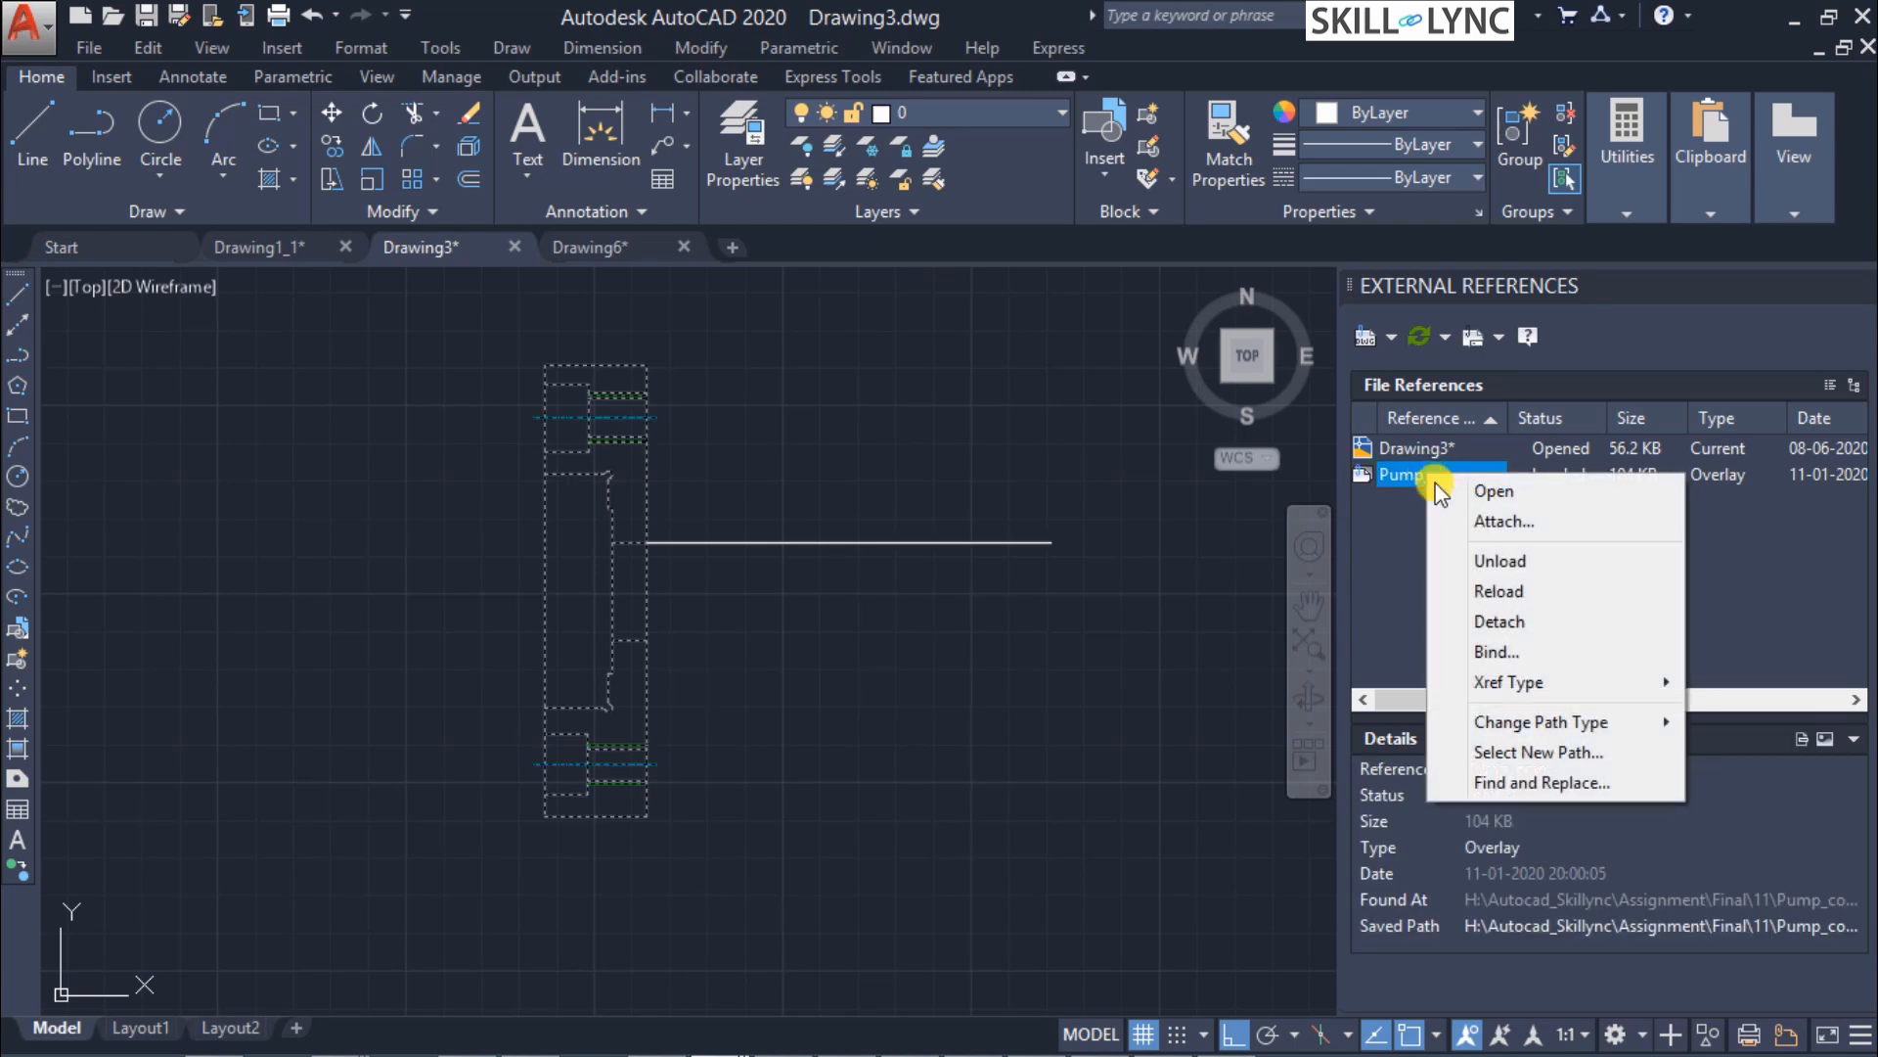
left_click(1551, 781)
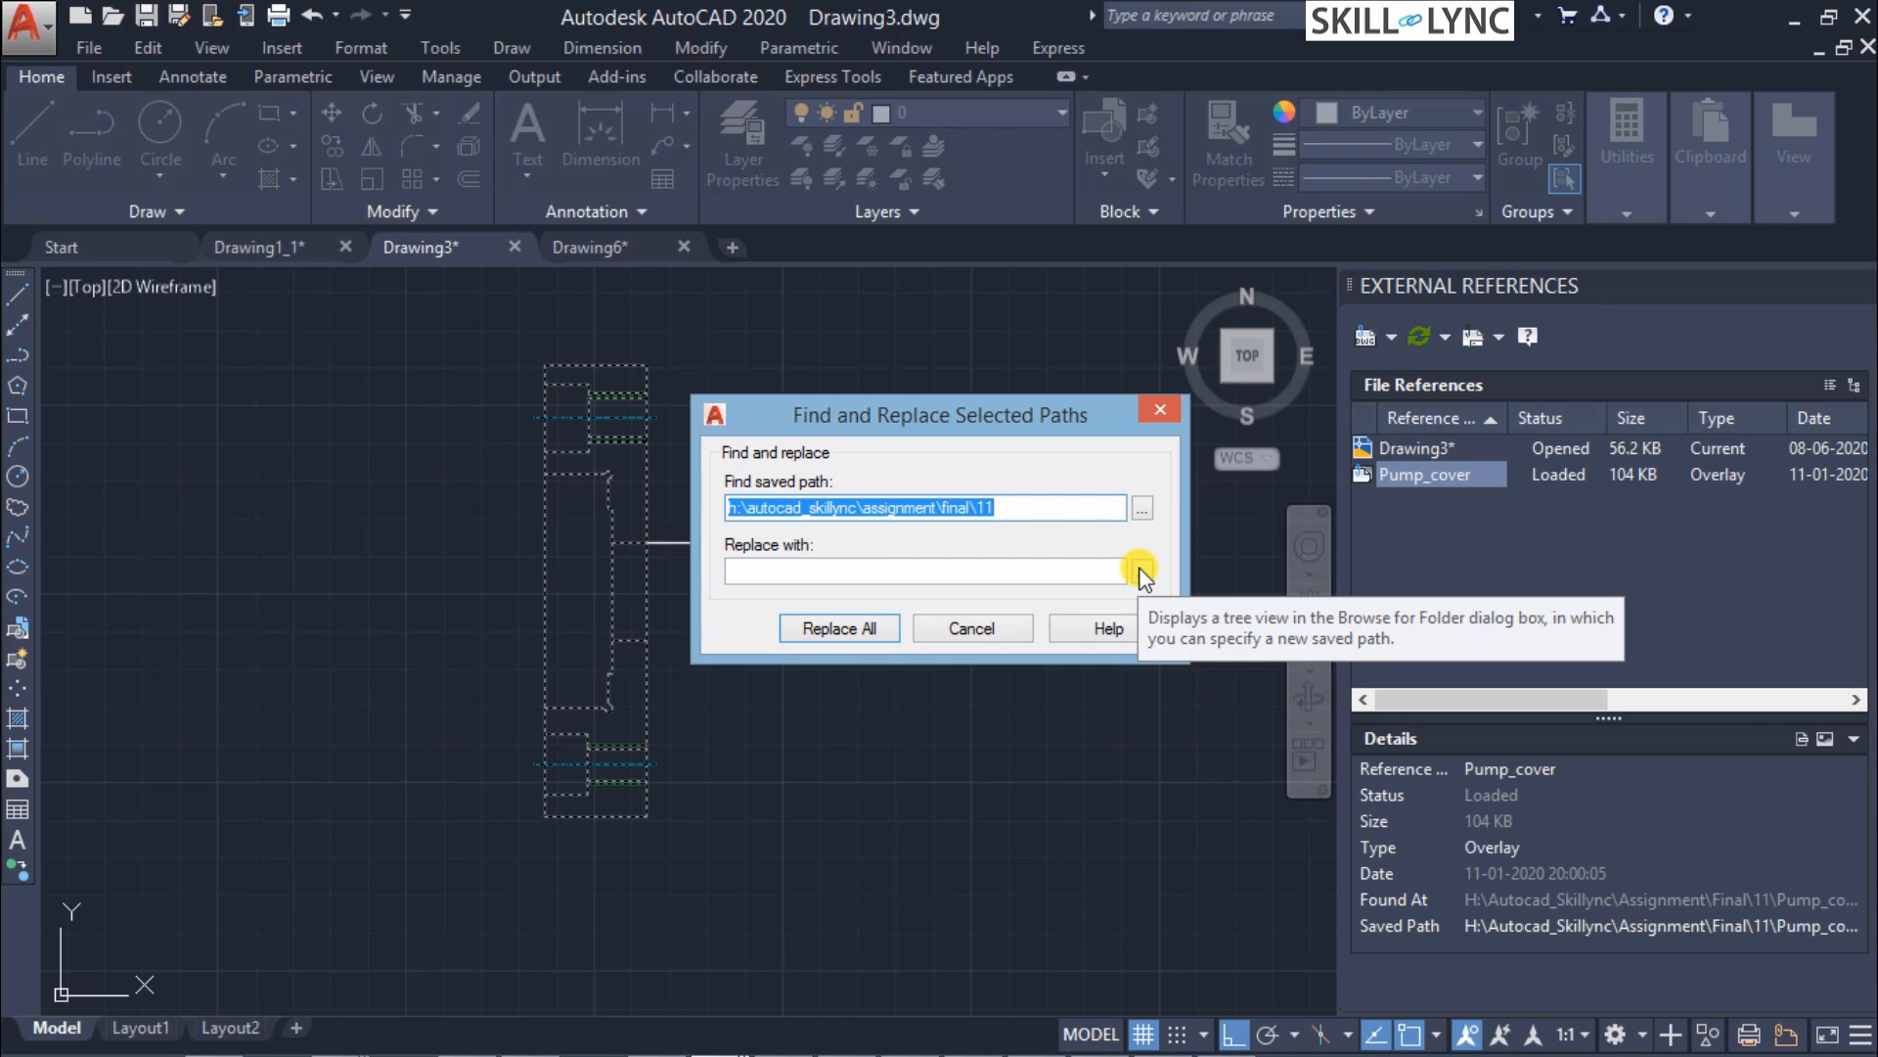
left_click(1016, 621)
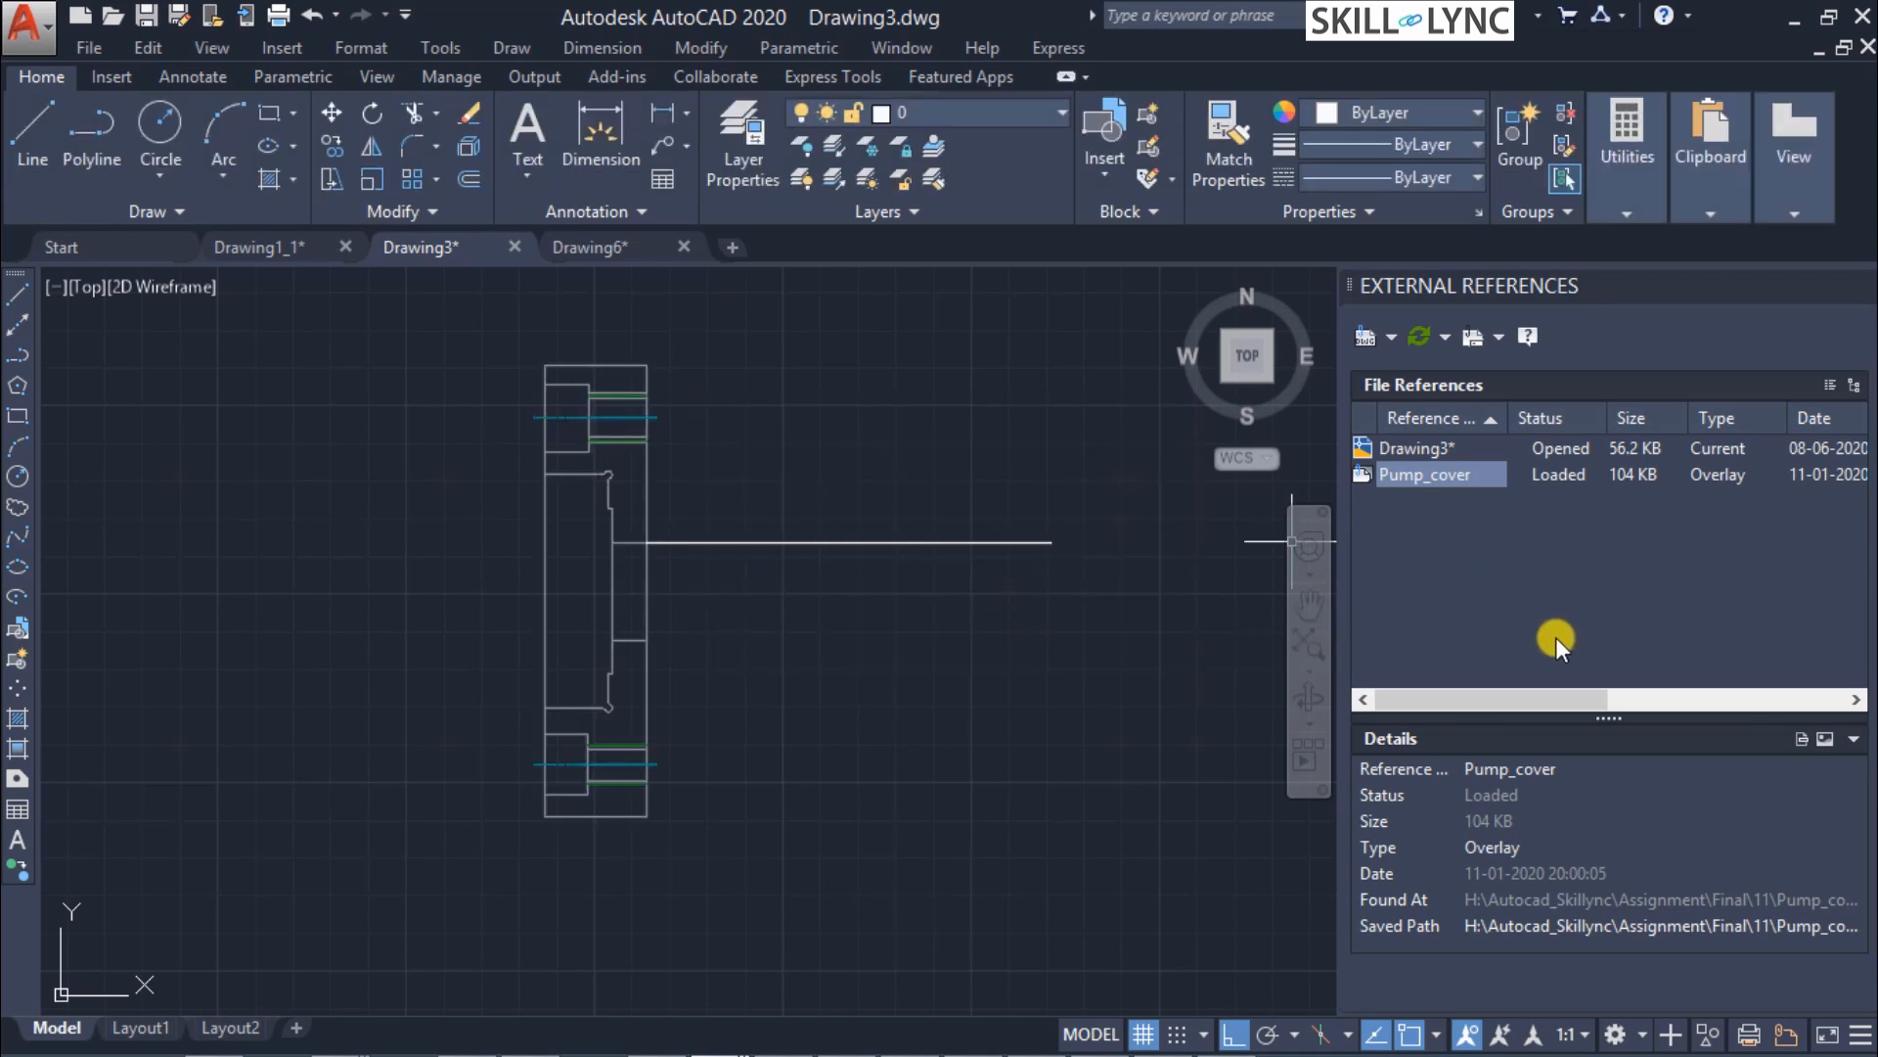